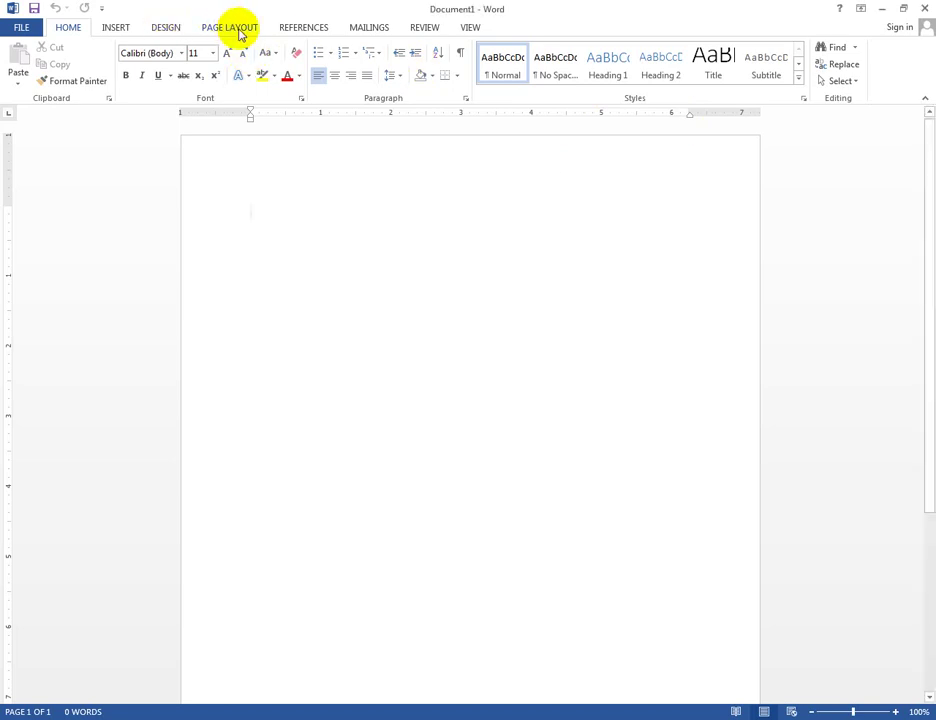
# Set a custom paper size of 9.75" wide by 6.75" high in Page Setup.
pyautogui.click(240, 29)
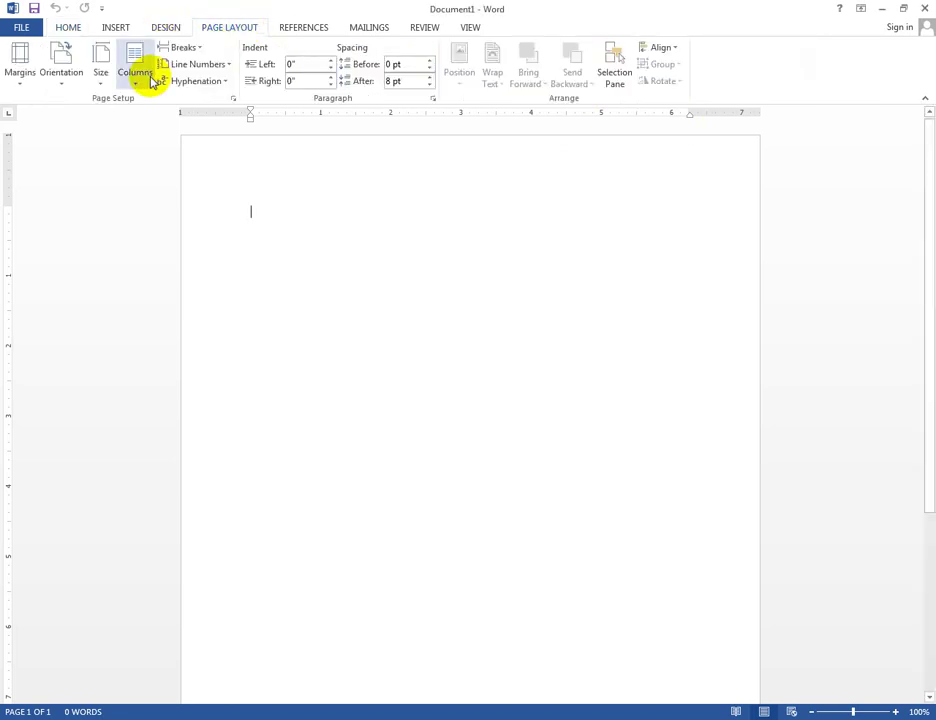
pyautogui.click(103, 80)
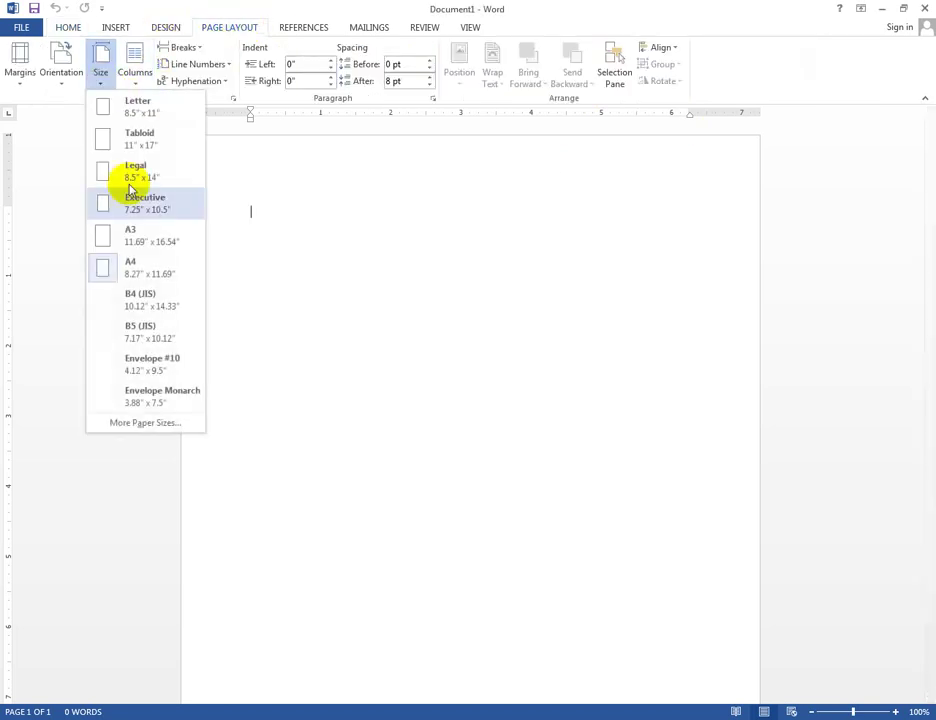
pyautogui.click(138, 423)
pyautogui.click(382, 240)
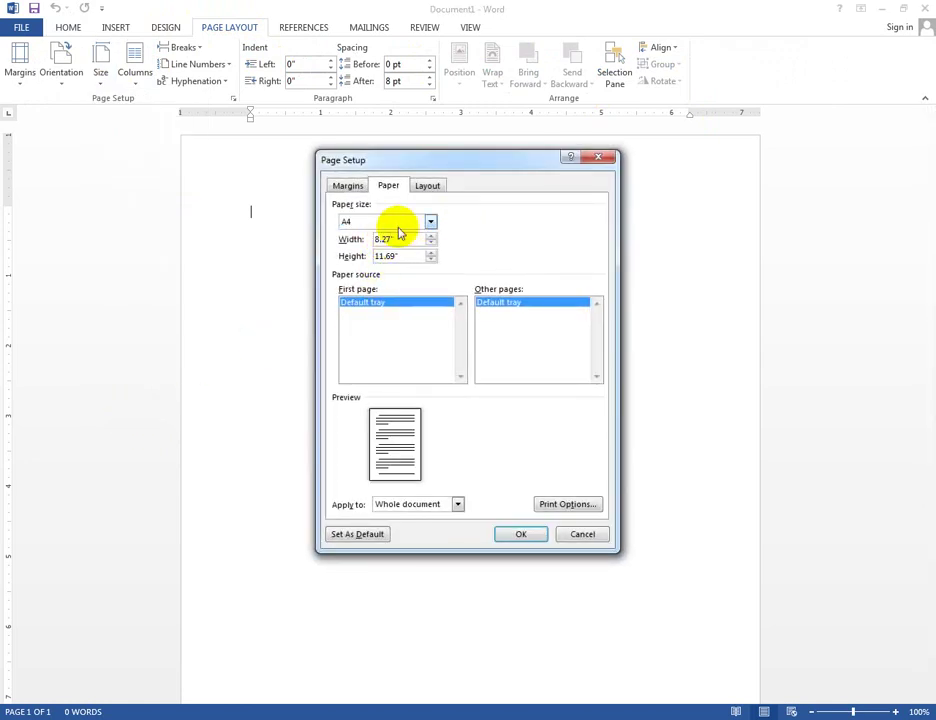
pyautogui.moveTo(389, 237); pyautogui.dragTo(366, 239)
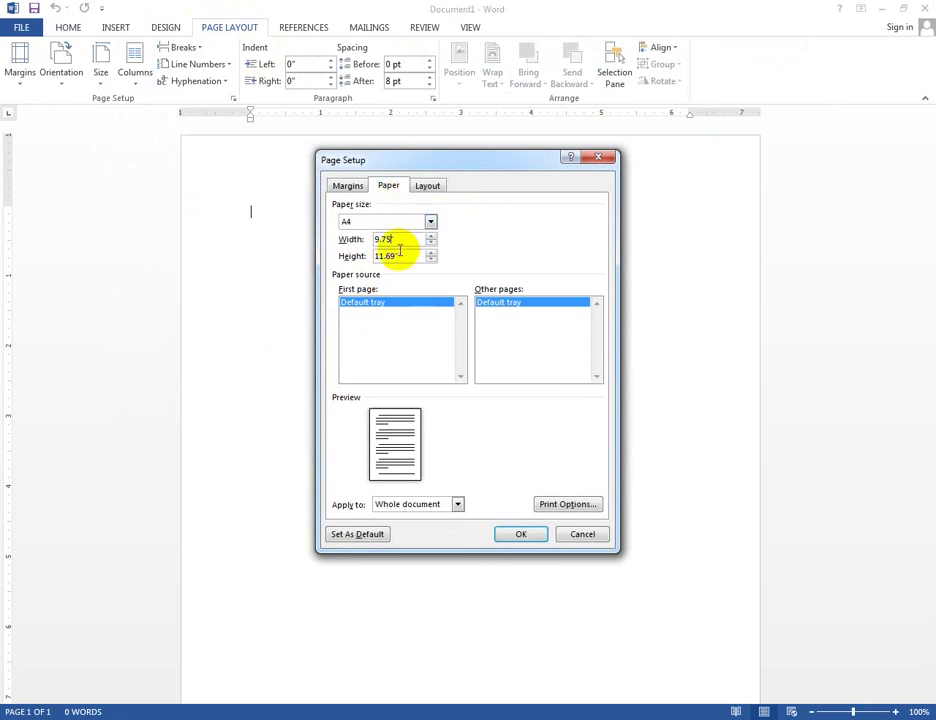
pyautogui.moveTo(395, 258); pyautogui.dragTo(383, 258)
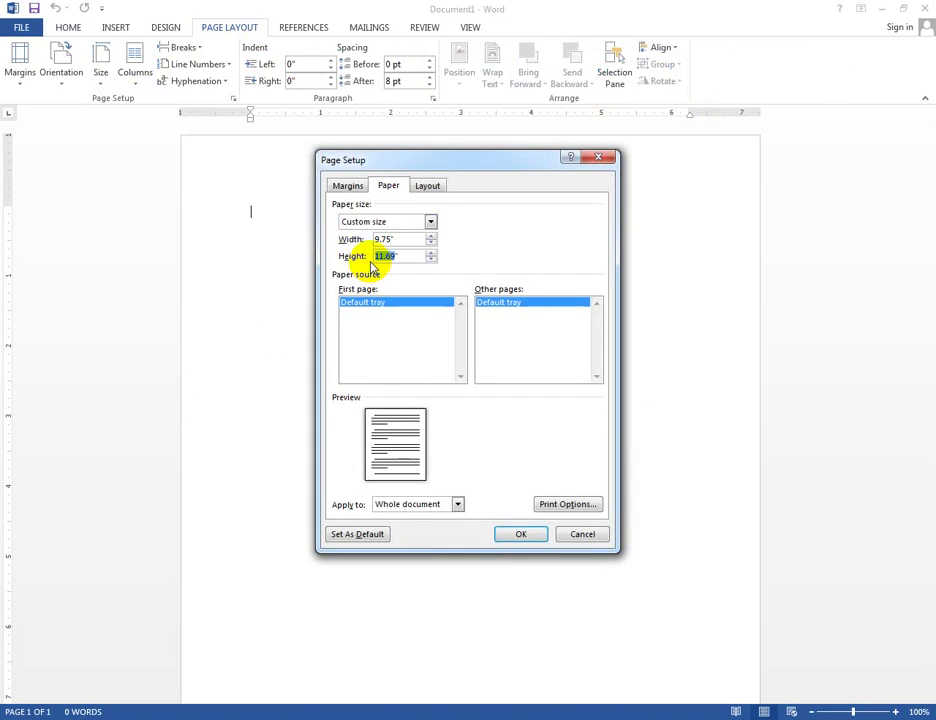
pyautogui.write('6.75')
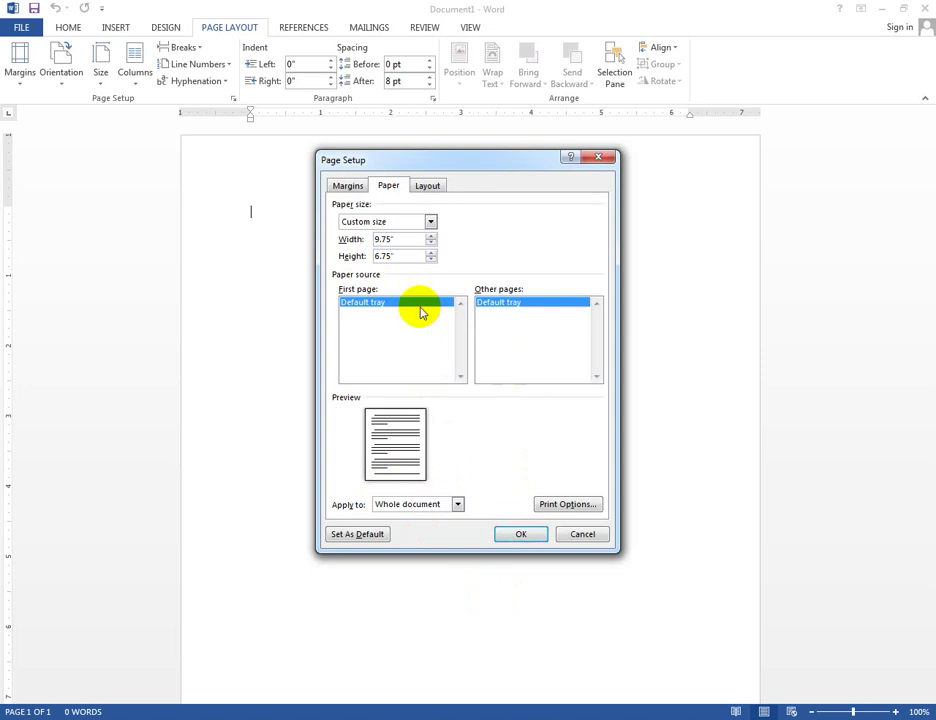
pyautogui.click(533, 540)
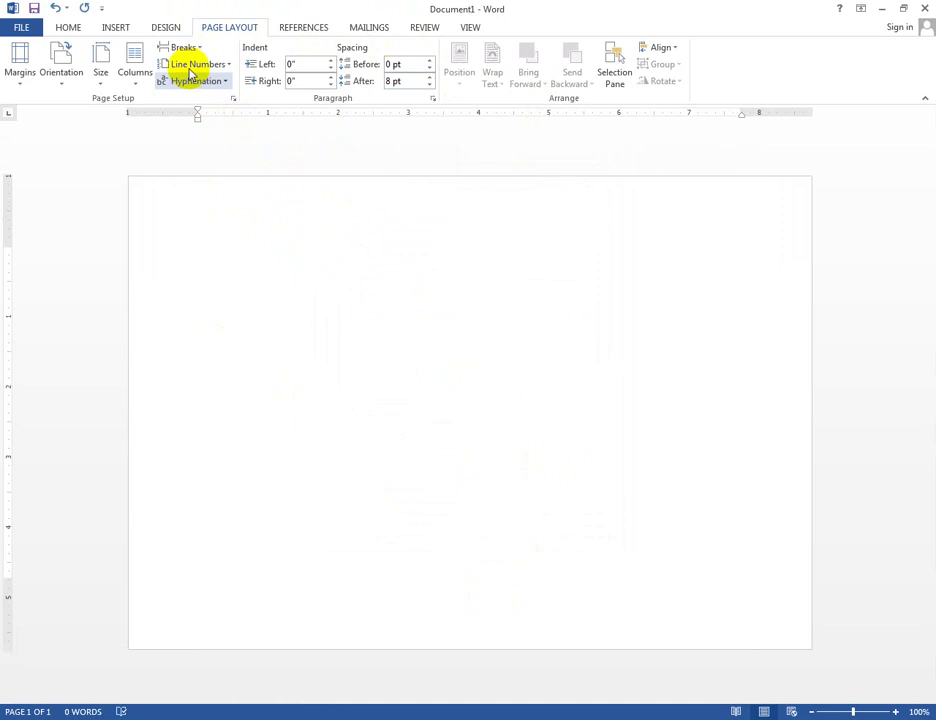
# Apply a Box page border with a 2¼ pt line width.
pyautogui.click(166, 31)
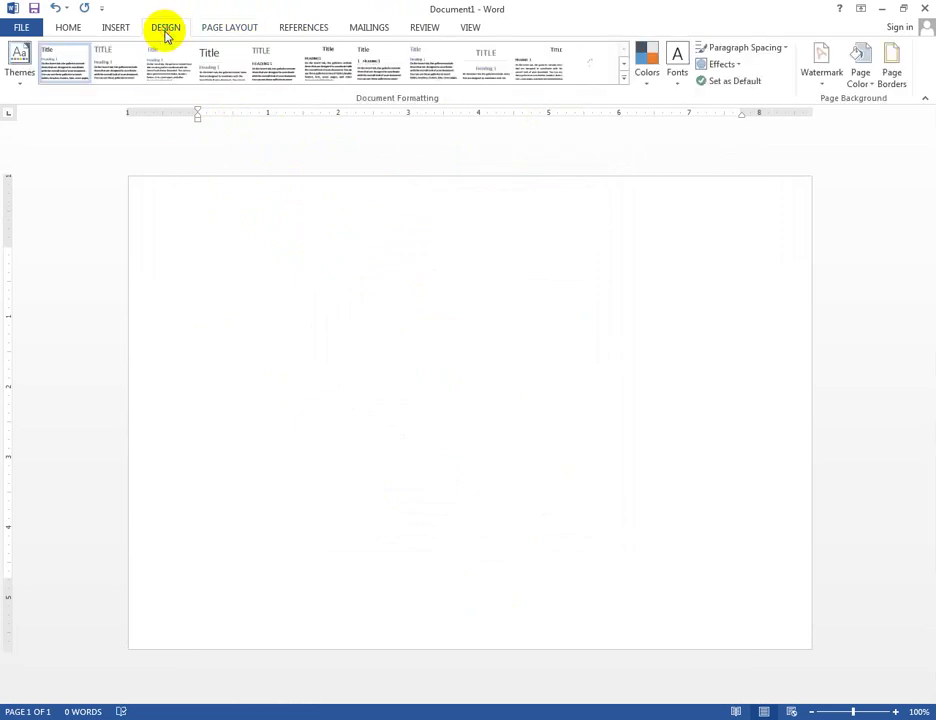
pyautogui.click(893, 85)
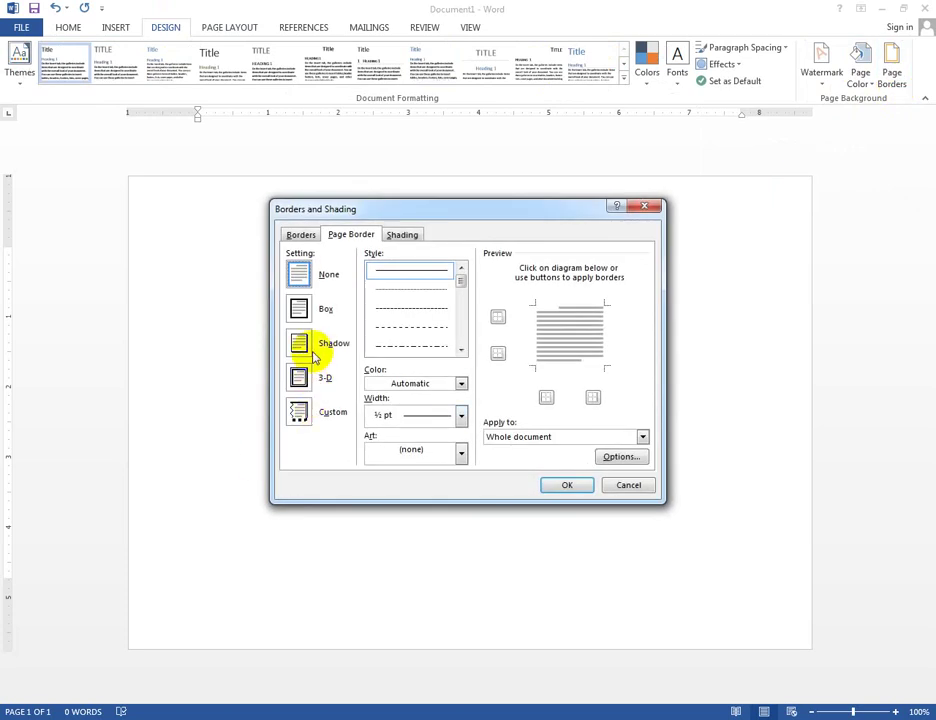
pyautogui.click(305, 318)
pyautogui.click(461, 415)
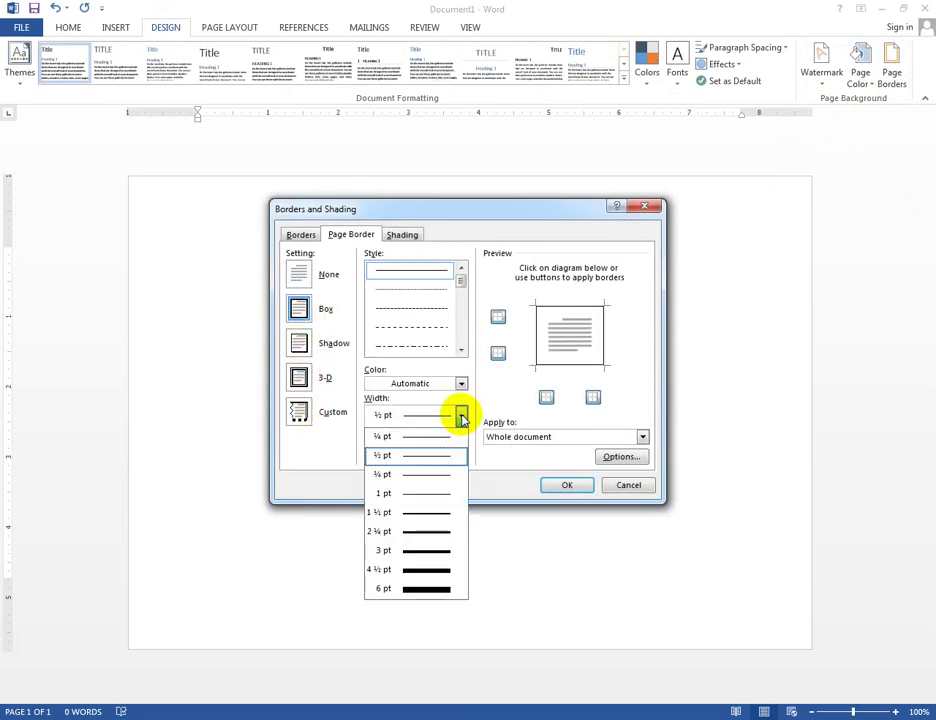
pyautogui.click(427, 530)
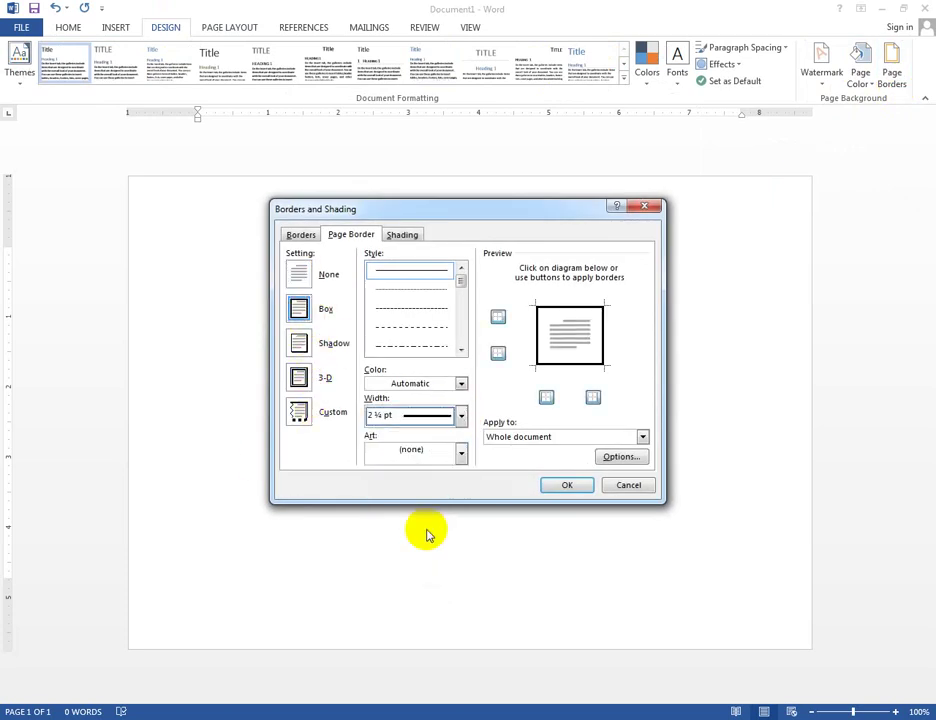
pyautogui.click(567, 486)
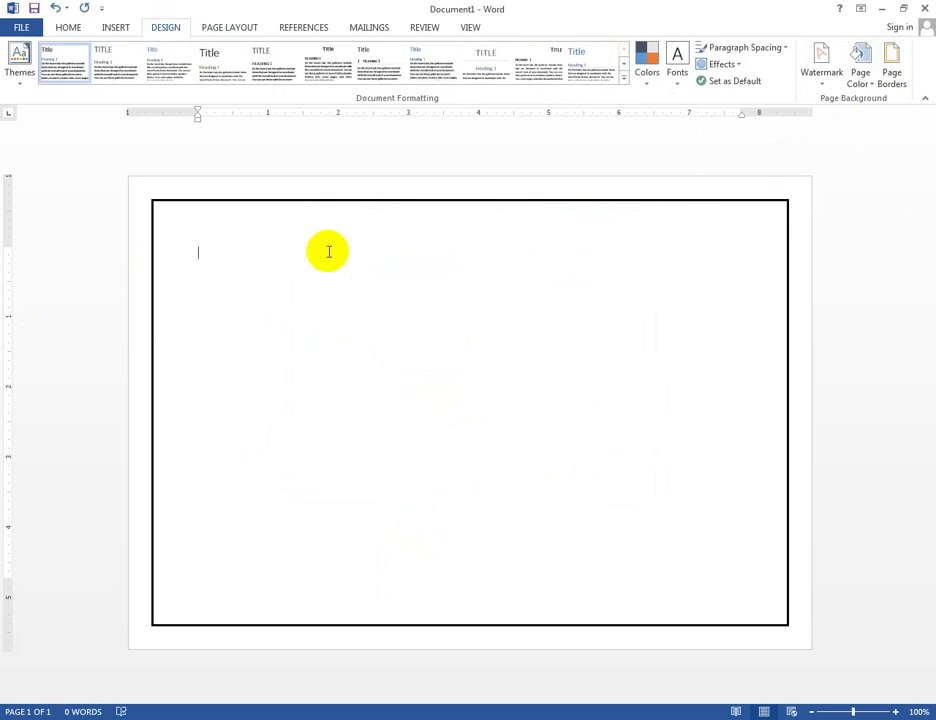
pyautogui.click(232, 29)
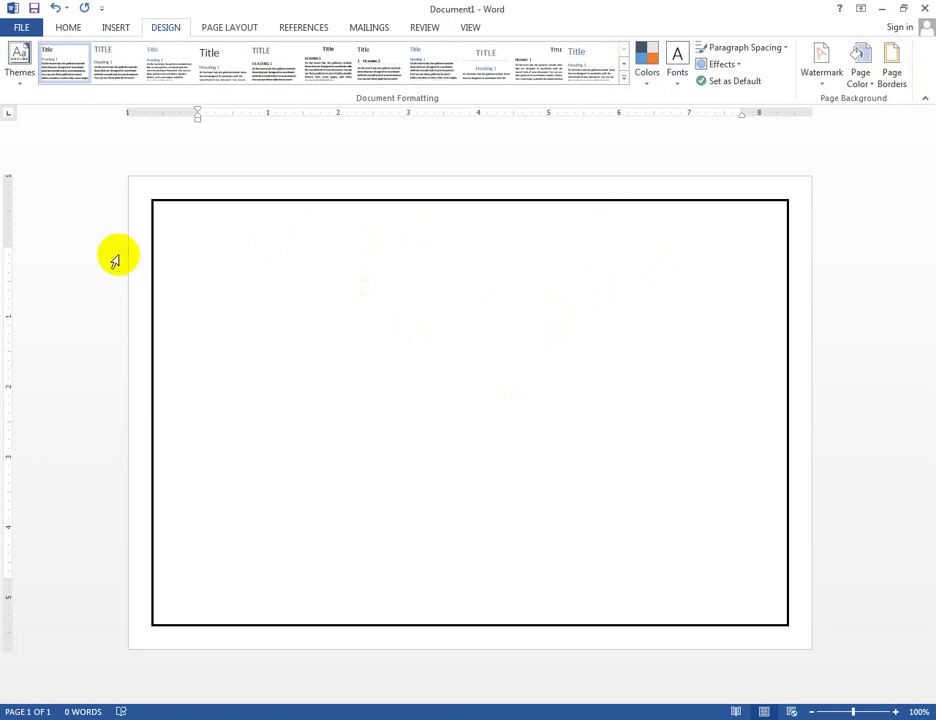
# Set the page border's top, bottom, left and right distances to 1 pt from the page edge.
pyautogui.click(893, 76)
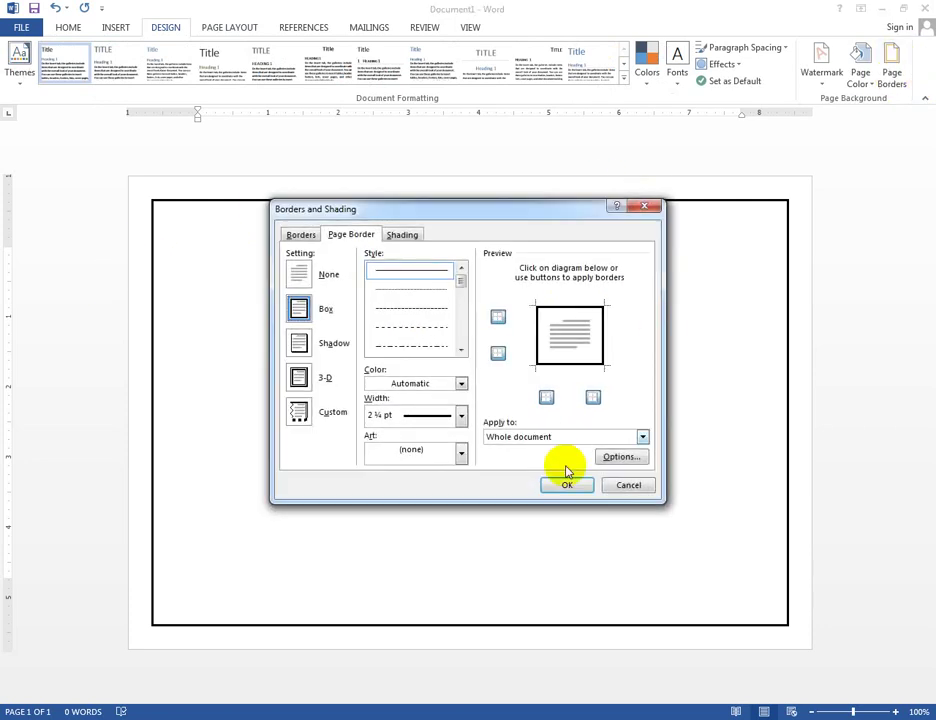
pyautogui.click(620, 457)
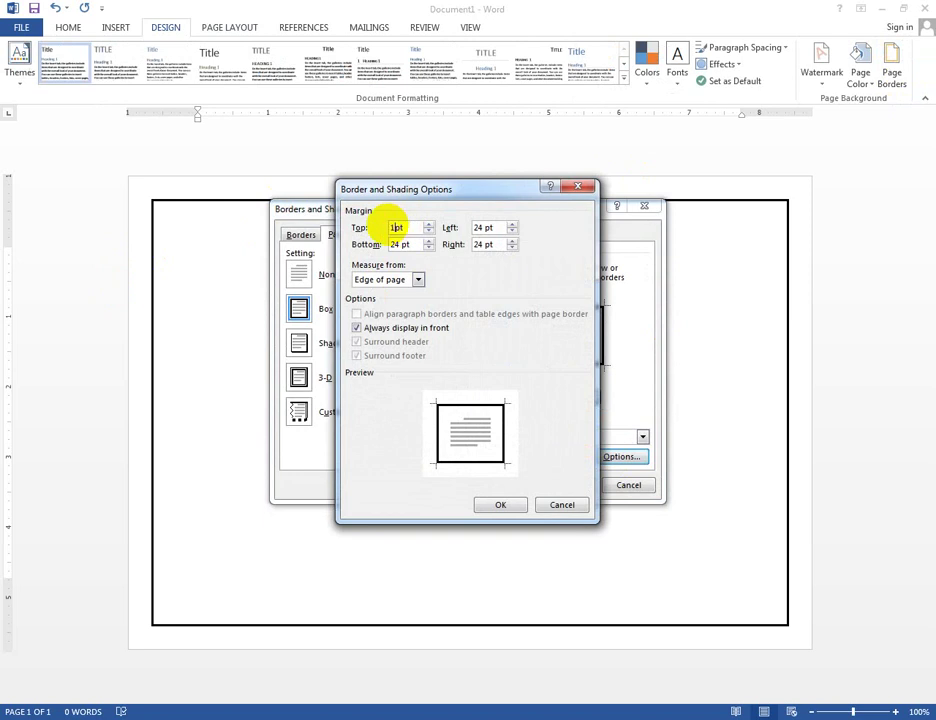
pyautogui.moveTo(492, 227); pyautogui.dragTo(467, 227)
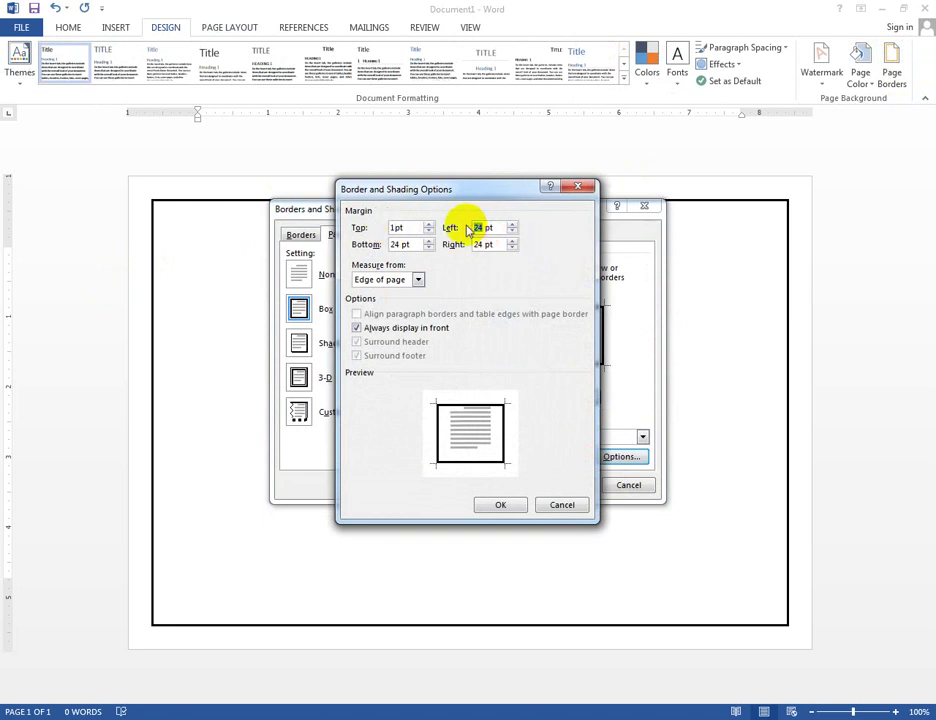
pyautogui.moveTo(390, 245)
pyautogui.mouseDown()
pyautogui.moveTo(409, 249)
pyautogui.moveTo(381, 242)
pyautogui.mouseUp()
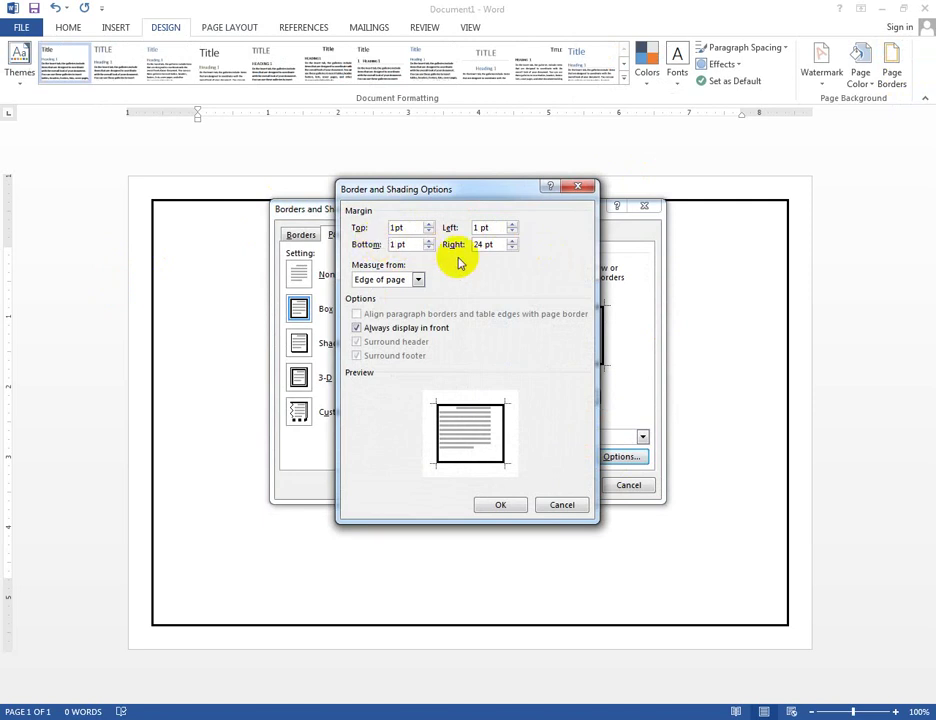
pyautogui.moveTo(487, 244); pyautogui.dragTo(458, 243)
pyautogui.write('1')
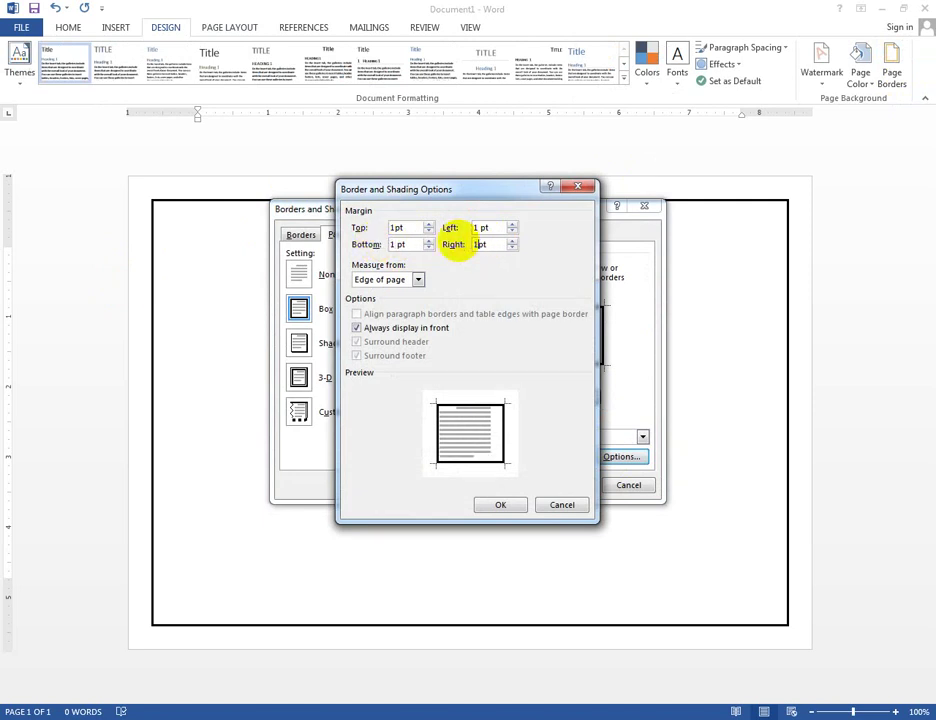
pyautogui.click(501, 505)
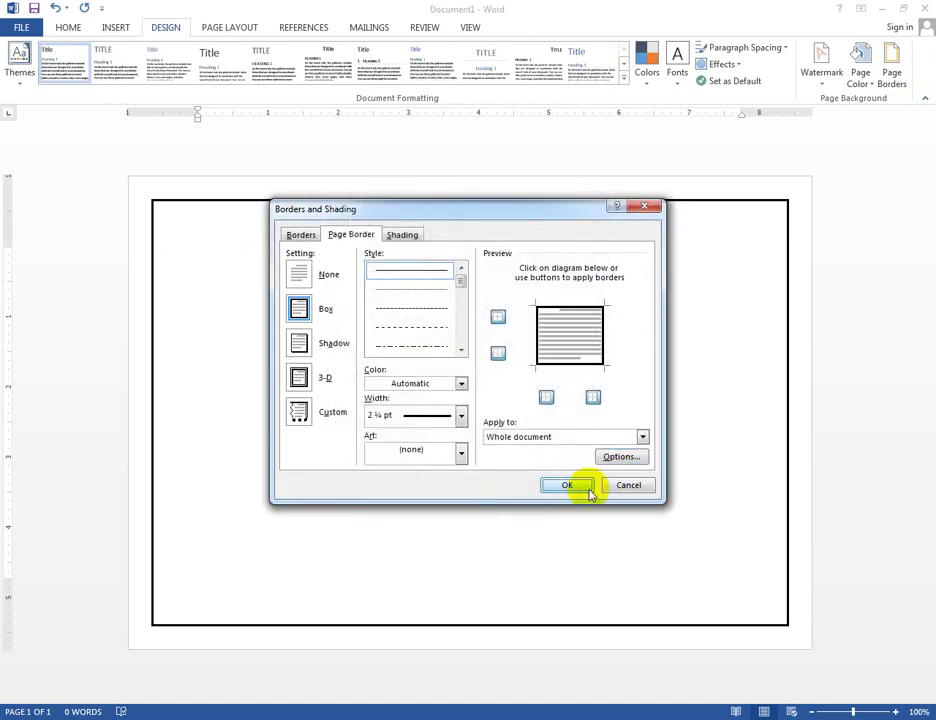
pyautogui.click(588, 489)
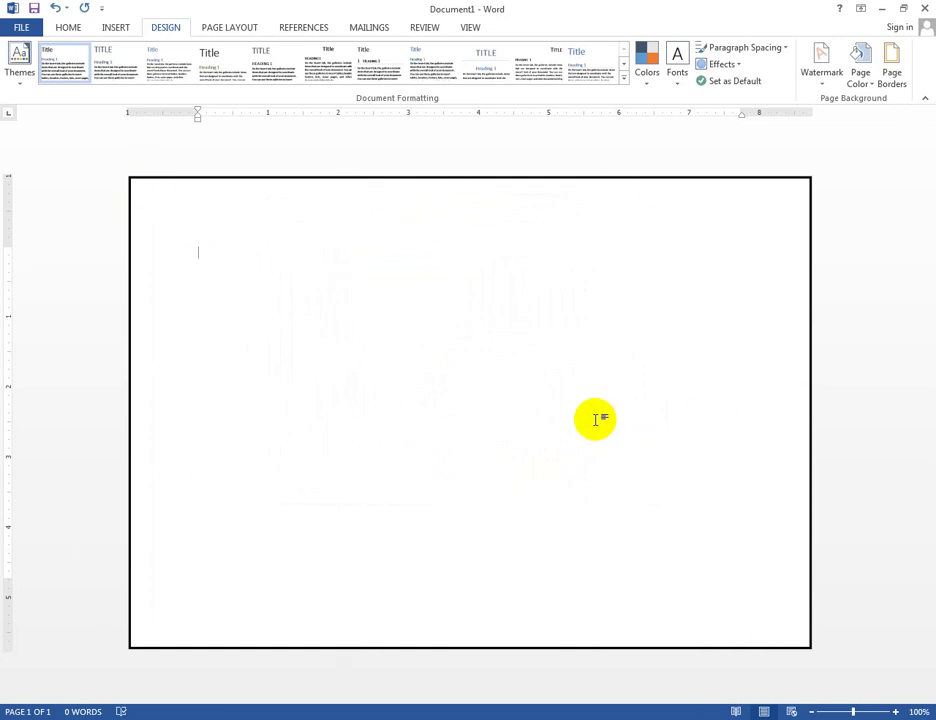
# Drag the ruler's left and right margins to the card edges and align the indents with the left edge.
pyautogui.moveTo(197, 118)
pyautogui.mouseDown()
pyautogui.moveTo(107, 118)
pyautogui.moveTo(127, 116)
pyautogui.mouseUp()
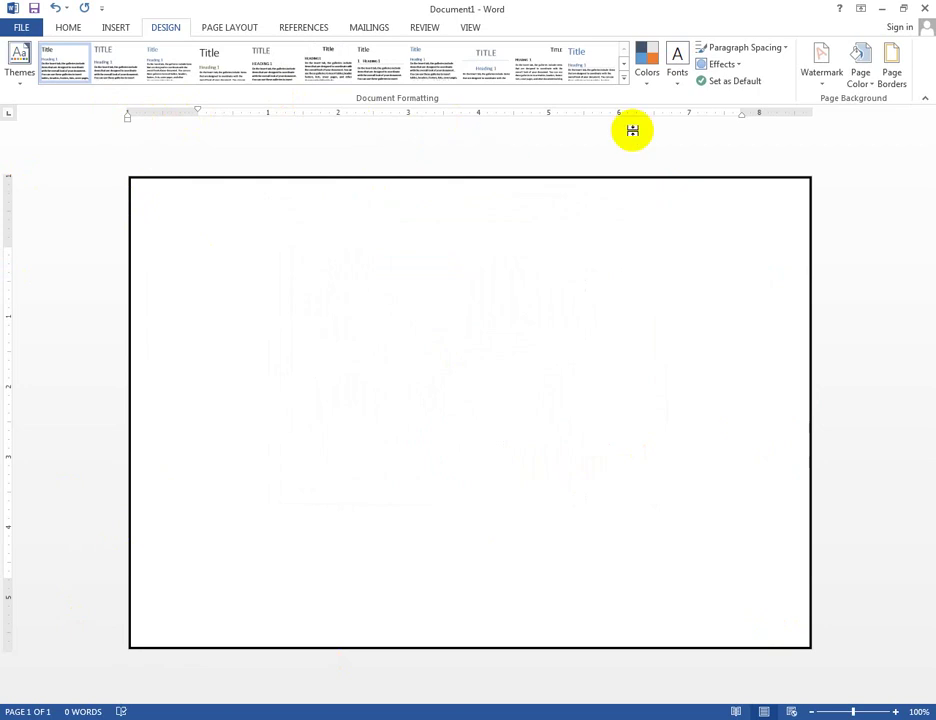
pyautogui.moveTo(743, 116); pyautogui.dragTo(811, 116)
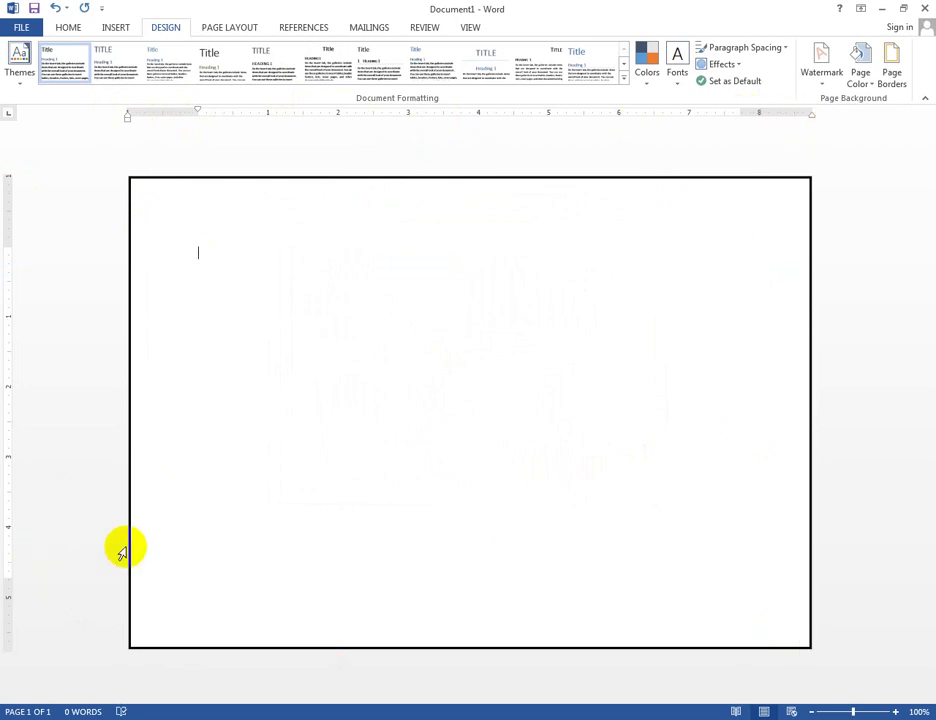
pyautogui.click(470, 27)
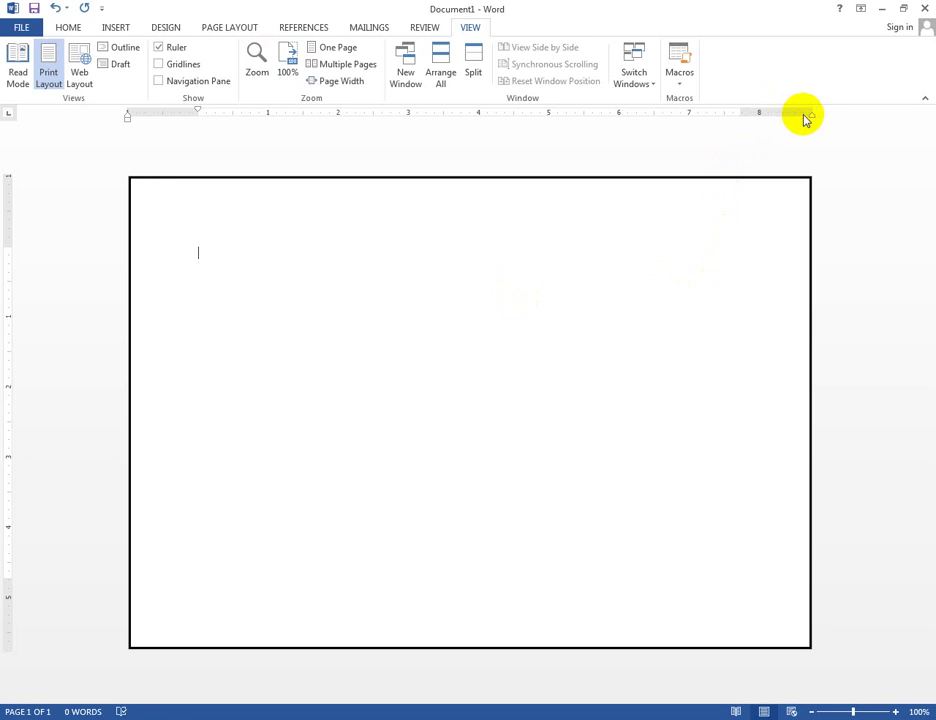
pyautogui.moveTo(198, 113); pyautogui.dragTo(127, 117)
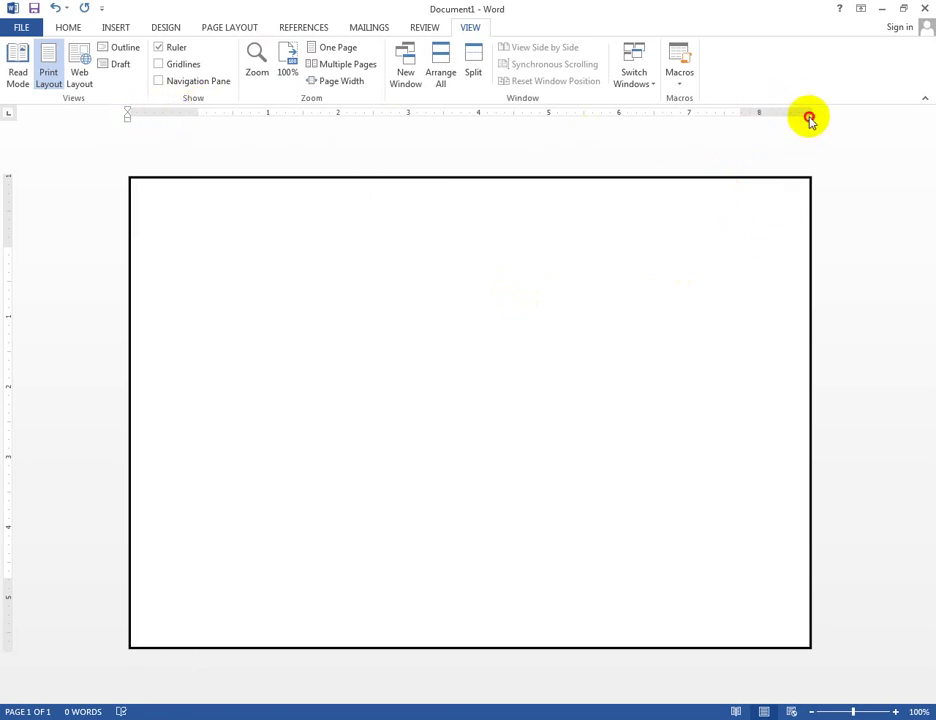
pyautogui.click(107, 217)
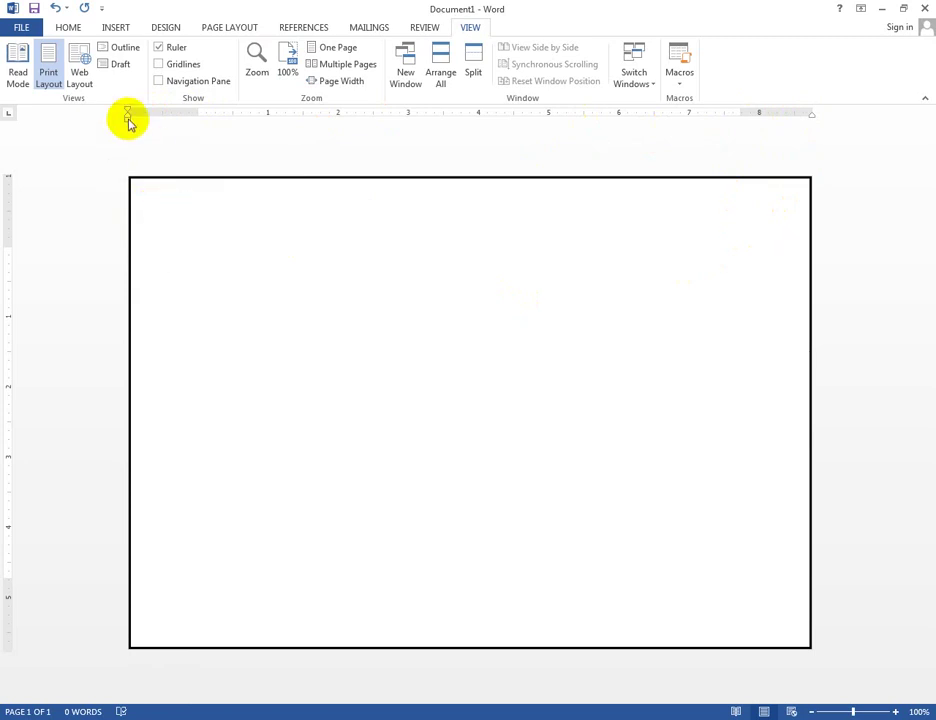
pyautogui.moveTo(127, 119); pyautogui.dragTo(135, 121)
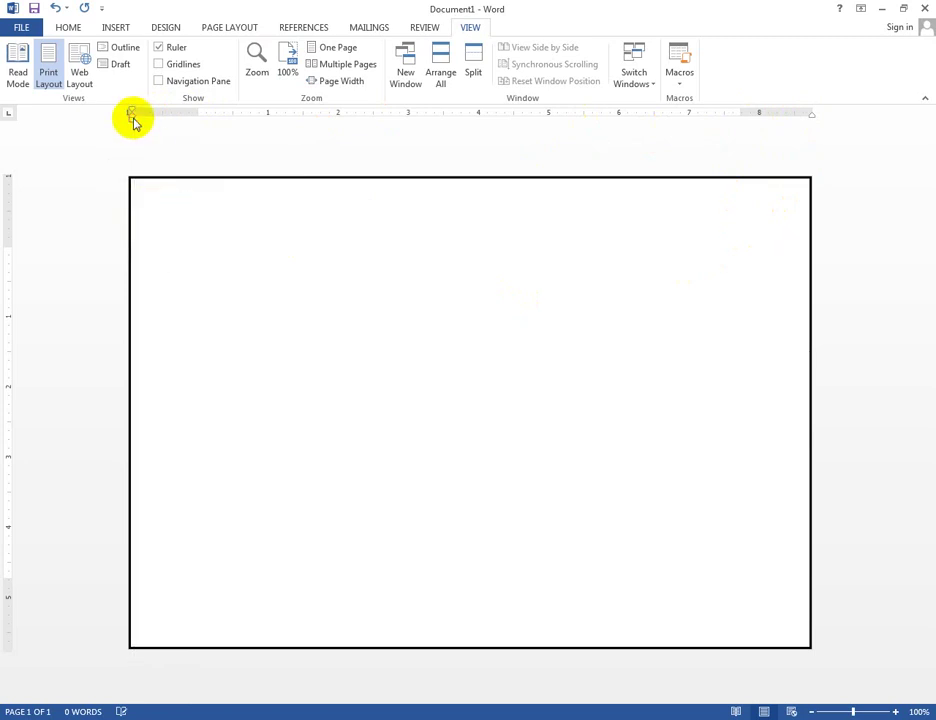
# Draw a rectangle about 9.67" wide by 1.06" tall across the top of the card.
pyautogui.click(118, 28)
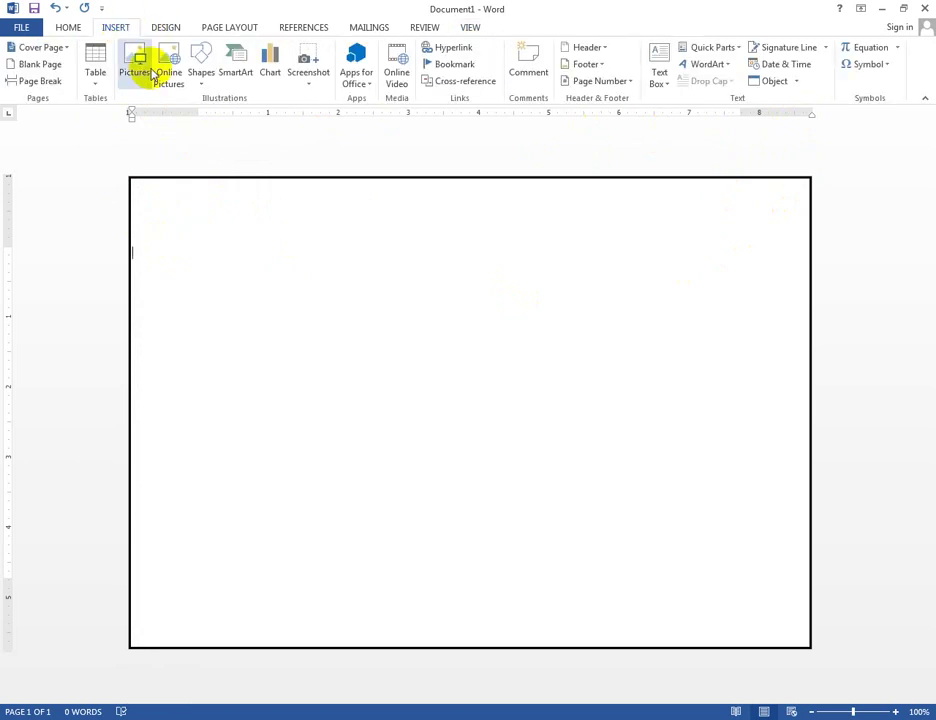
pyautogui.click(202, 86)
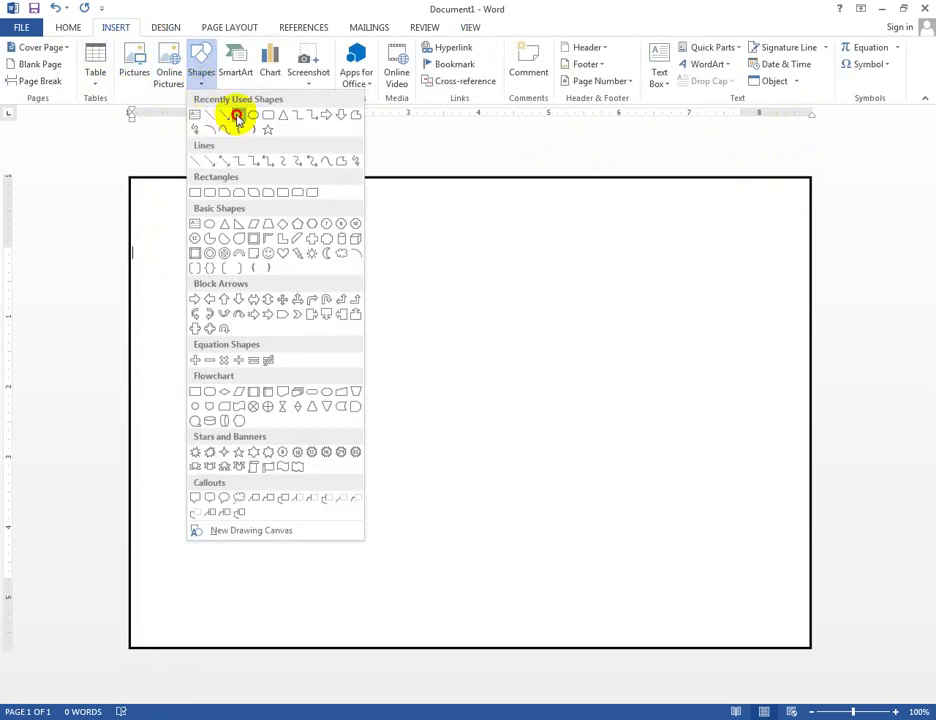
pyautogui.click(238, 118)
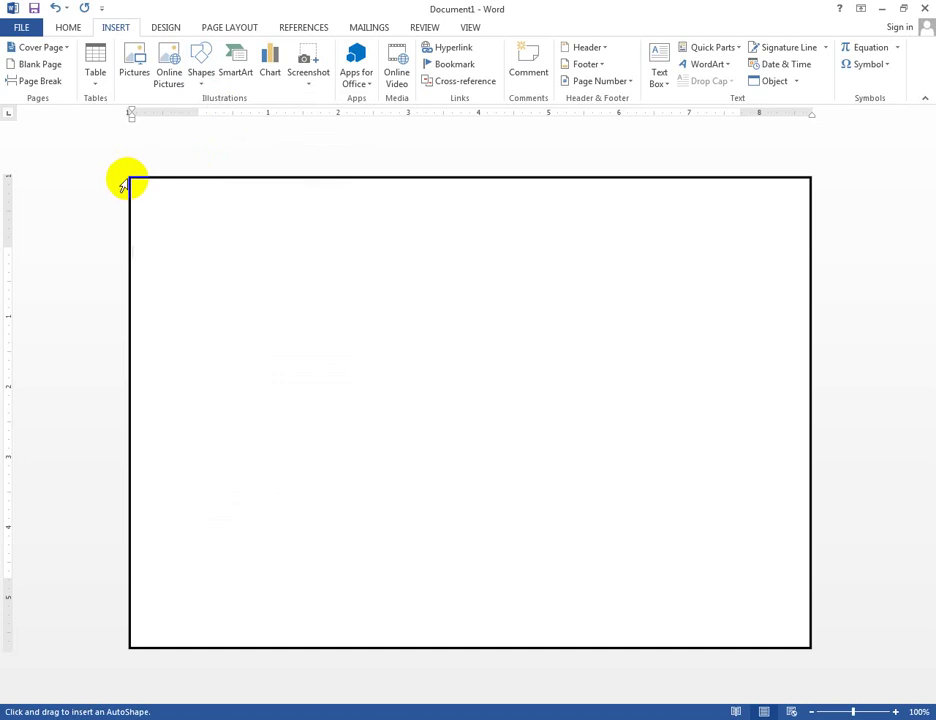
pyautogui.moveTo(130, 178); pyautogui.dragTo(812, 253)
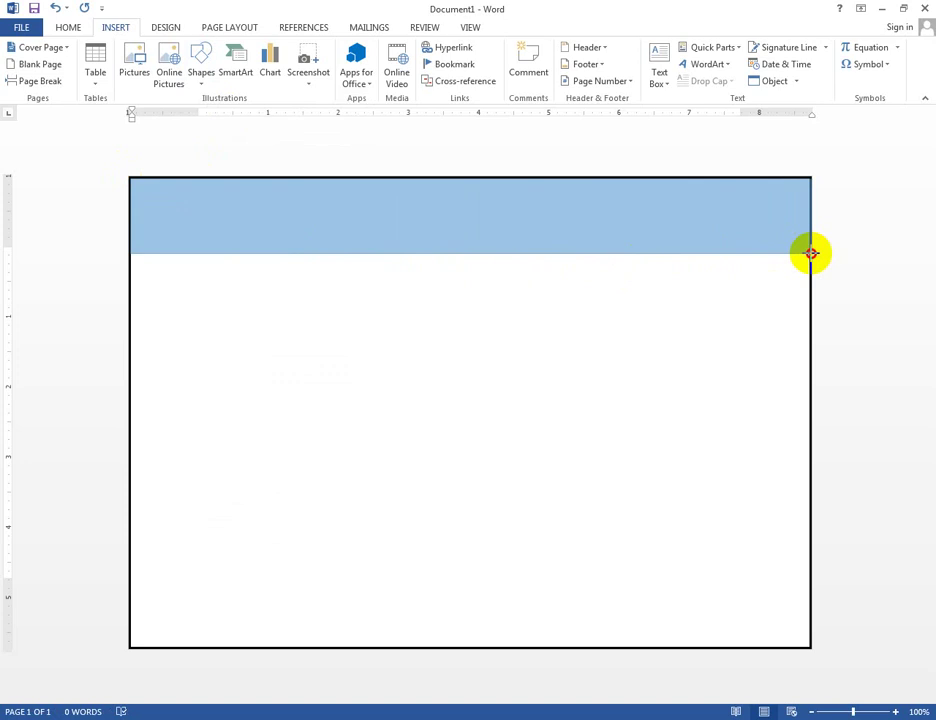
pyautogui.moveTo(809, 253); pyautogui.dragTo(809, 253)
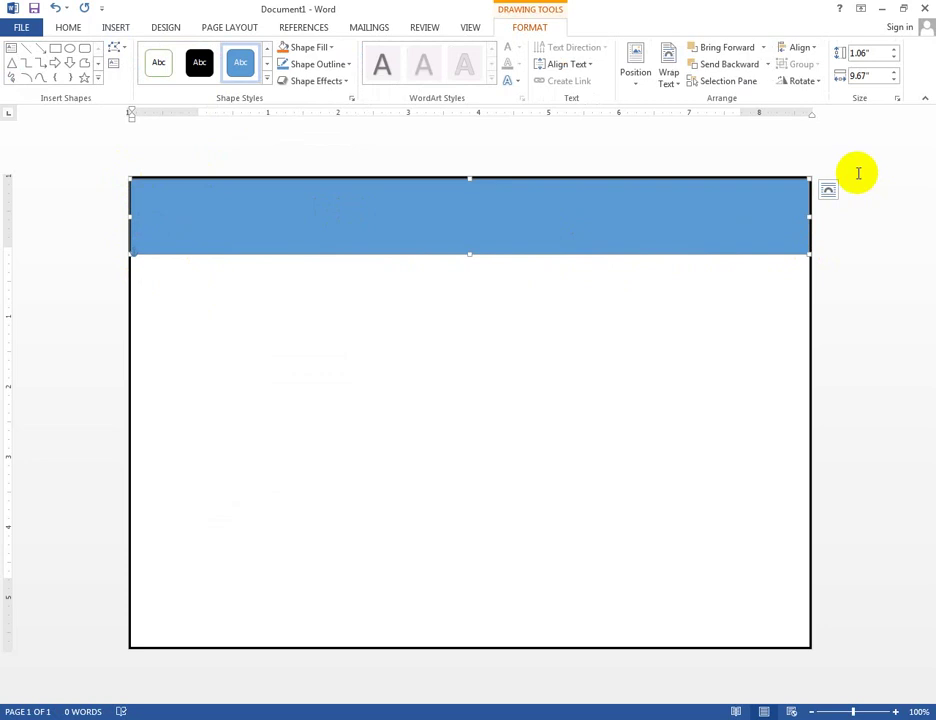
# Apply a deeper blue shape style to the top band and paste a copy along the bottom edge.
pyautogui.click(267, 83)
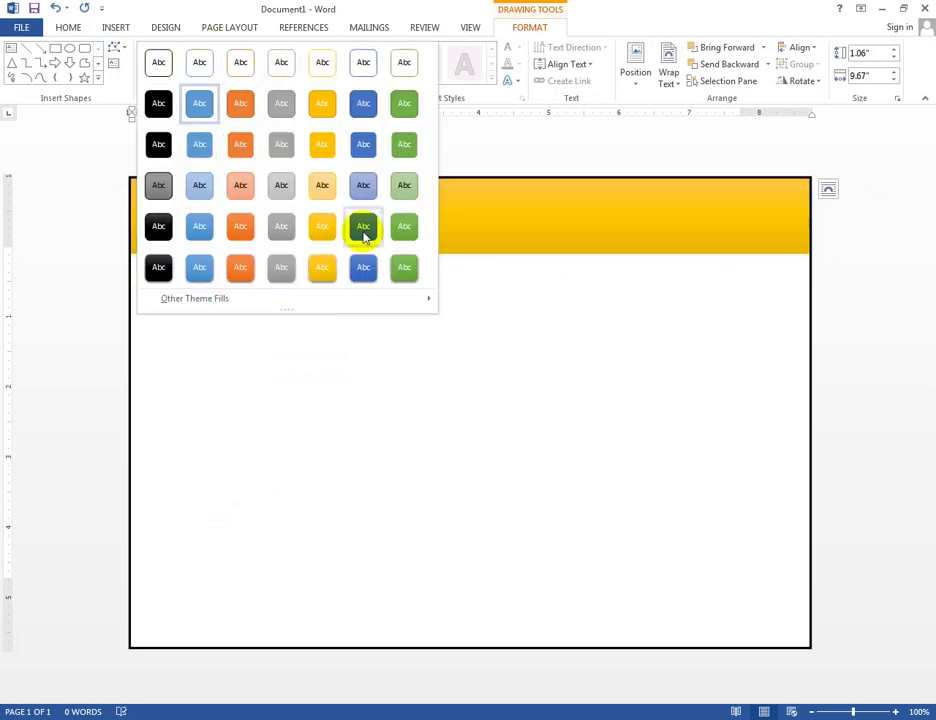
pyautogui.click(364, 105)
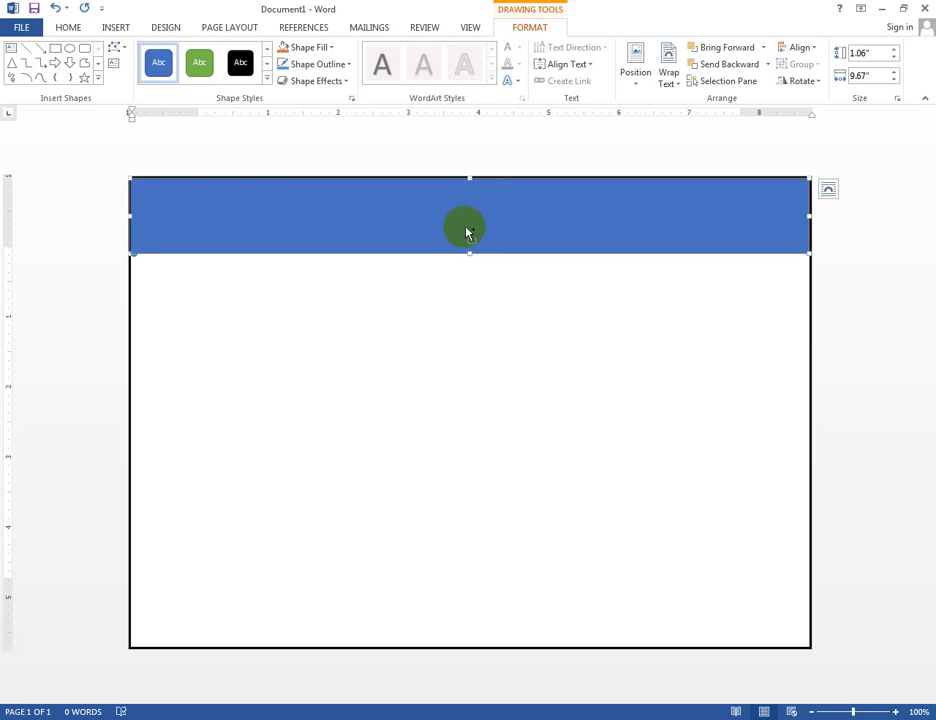
pyautogui.hotkey('ctrl', 'v')
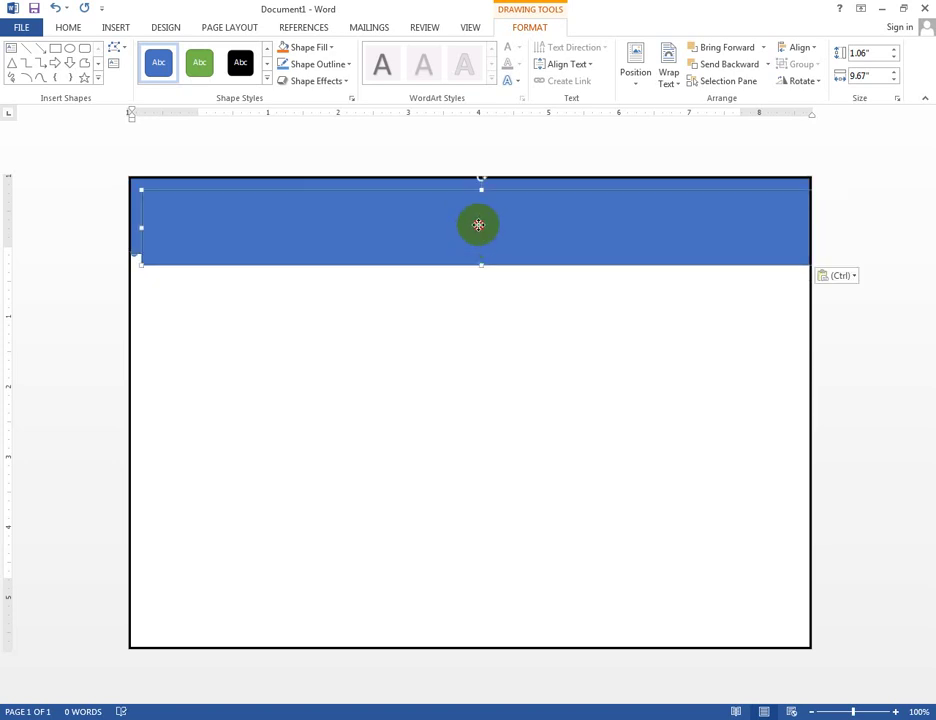
pyautogui.moveTo(478, 223); pyautogui.dragTo(464, 606)
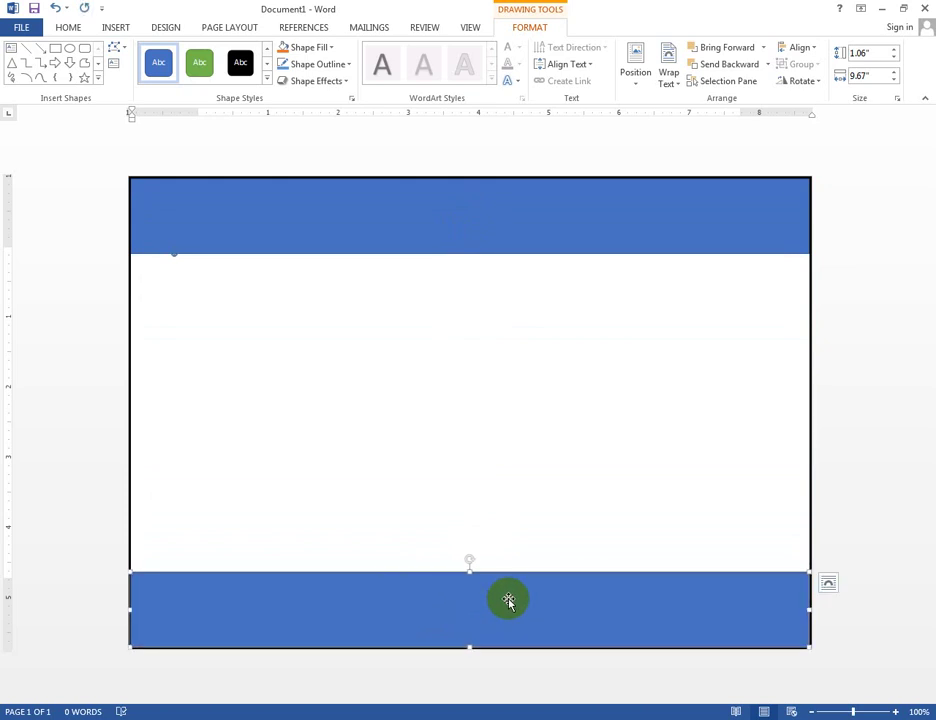
pyautogui.click(545, 533)
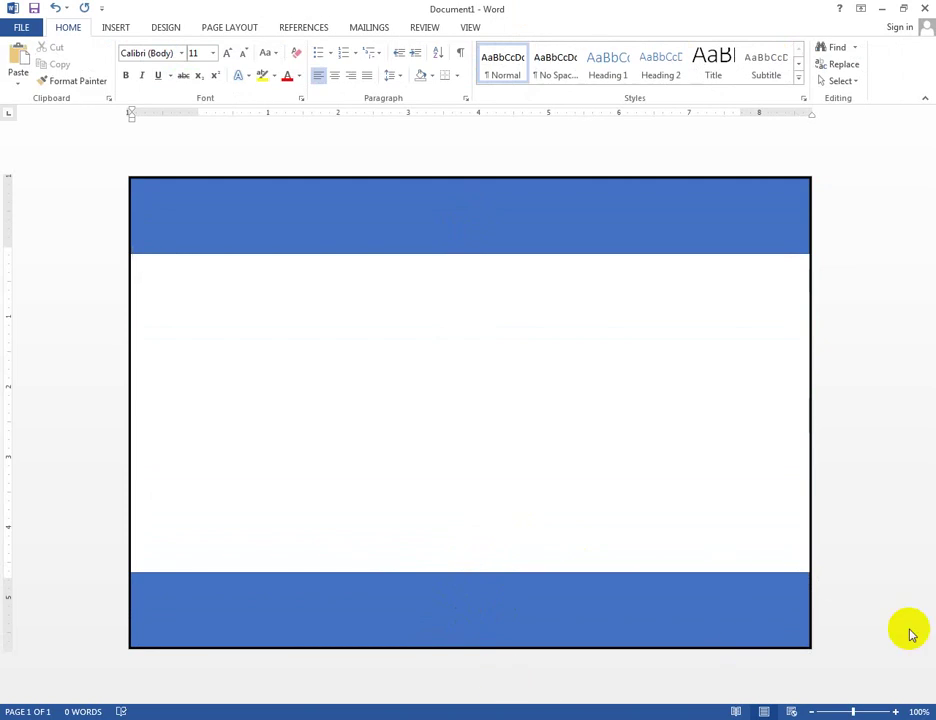
pyautogui.click(325, 207)
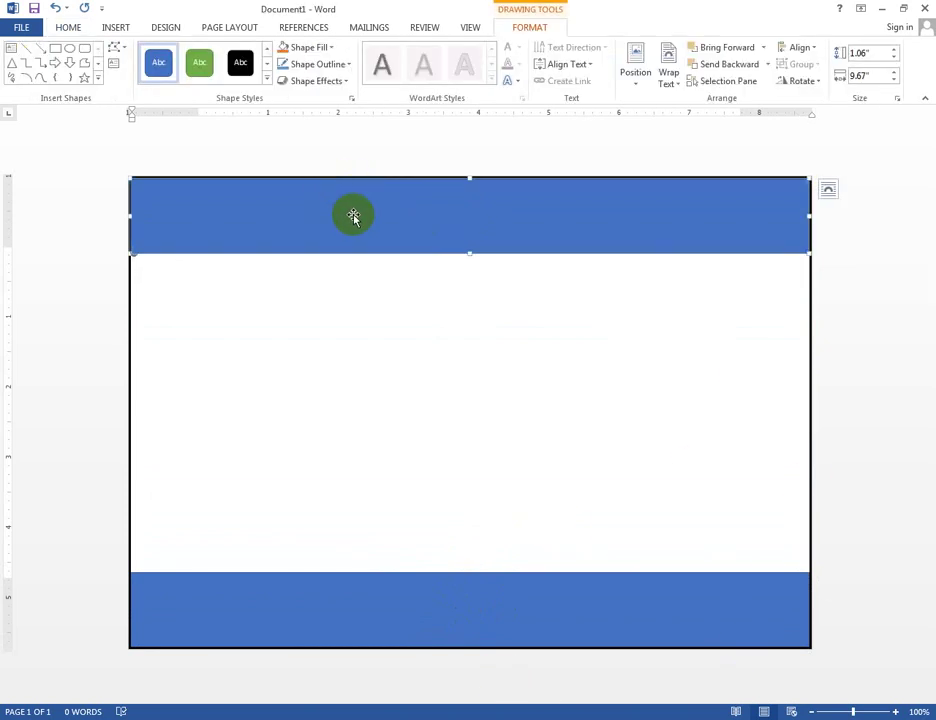
# Use Add Text on the top band to enter the heading STUDENT IDENTITY CARD.
pyautogui.rightClick(362, 219)
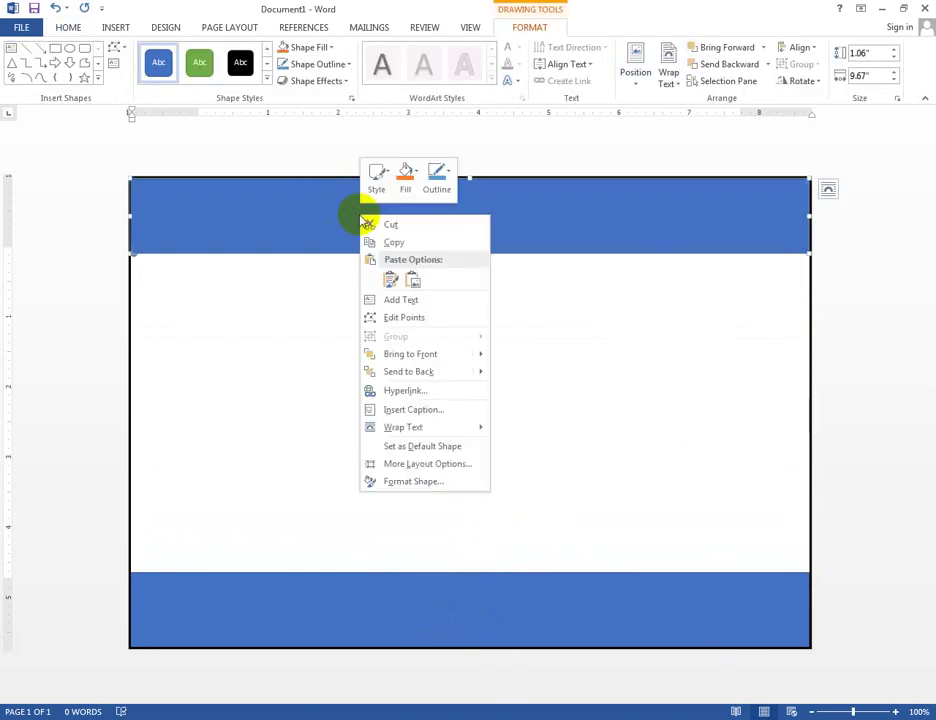
pyautogui.click(402, 300)
pyautogui.write('STUDENT IDENTITY CARD')
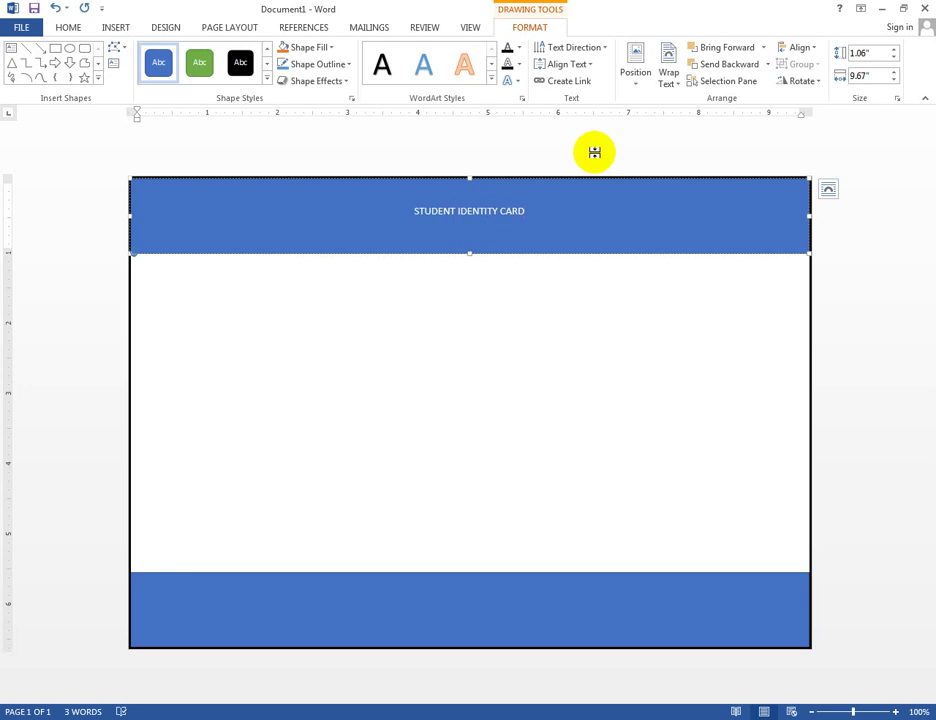
# Make the STUDENT IDENTITY CARD heading 48 pt and bold.
pyautogui.moveTo(531, 213); pyautogui.dragTo(397, 209)
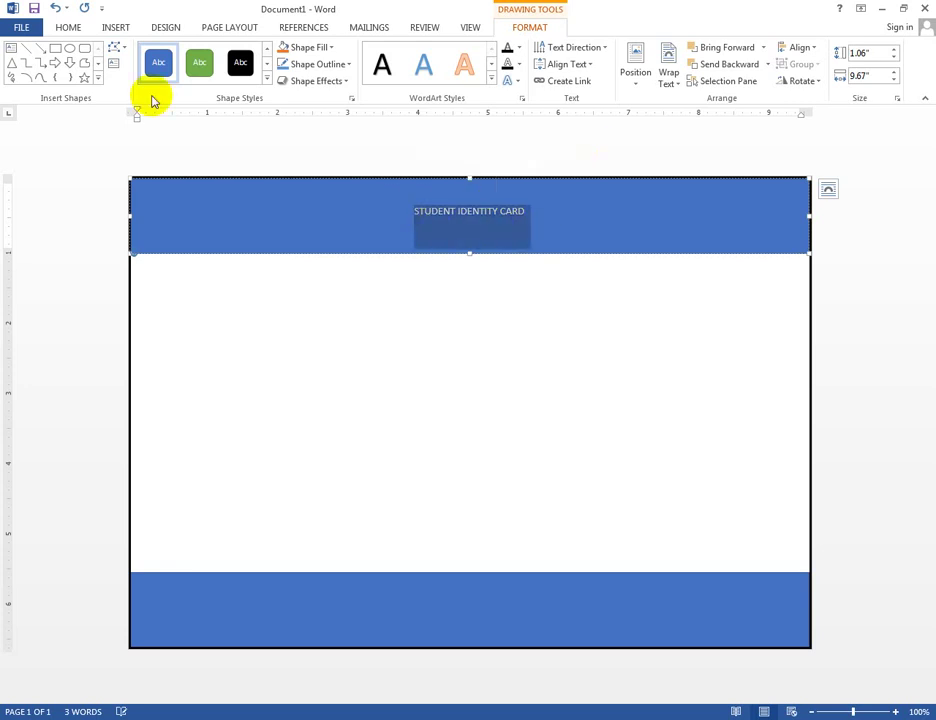
pyautogui.click(67, 30)
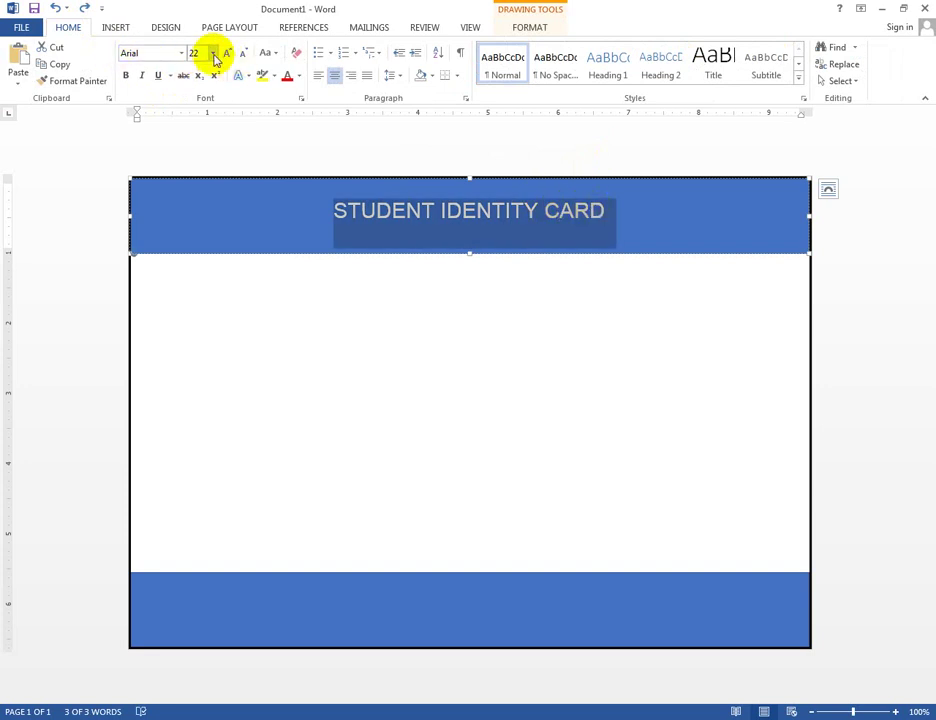
pyautogui.click(212, 53)
pyautogui.click(199, 265)
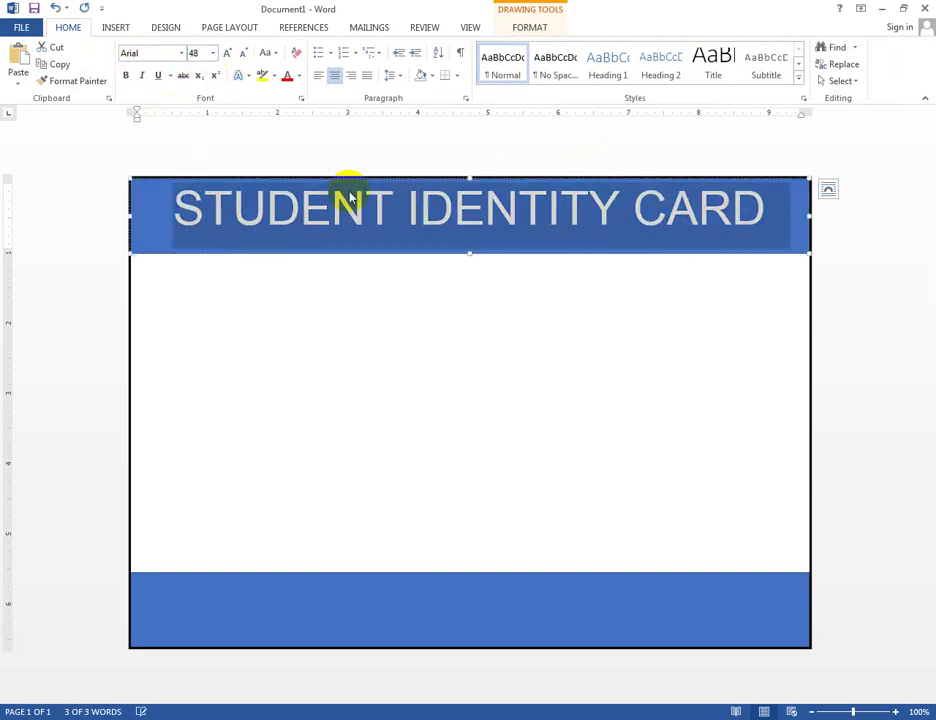
pyautogui.click(126, 77)
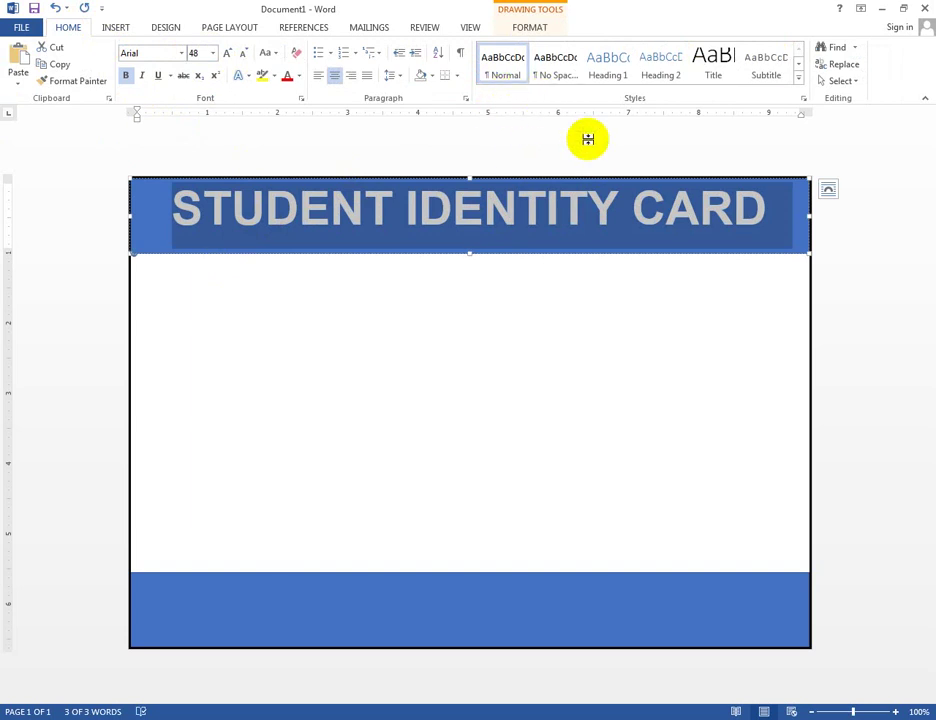
# Set the band's Align Text option to Middle.
pyautogui.click(512, 31)
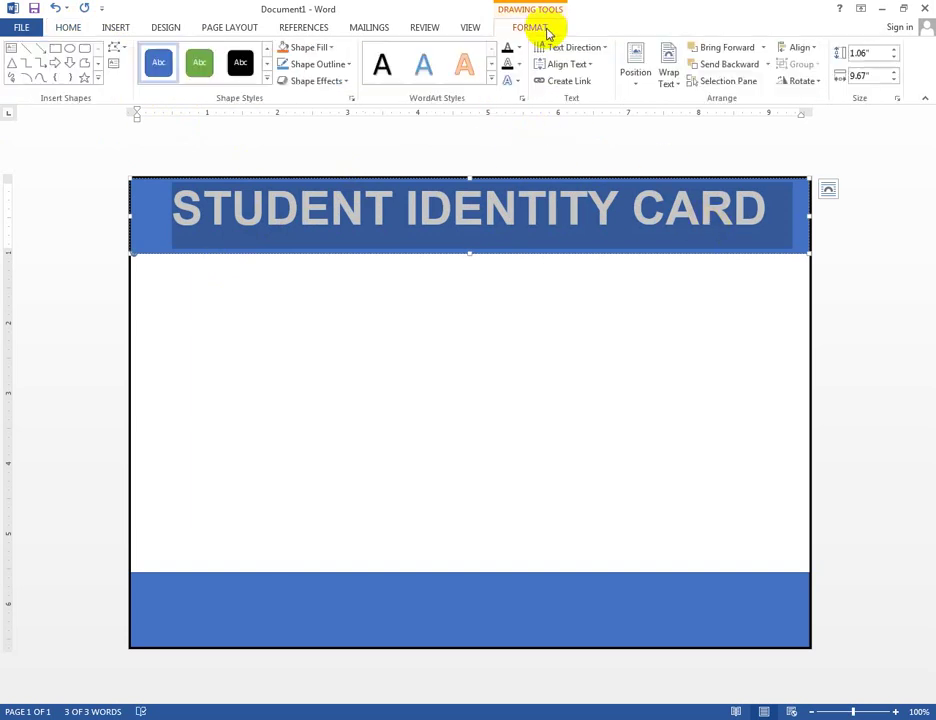
pyautogui.click(588, 66)
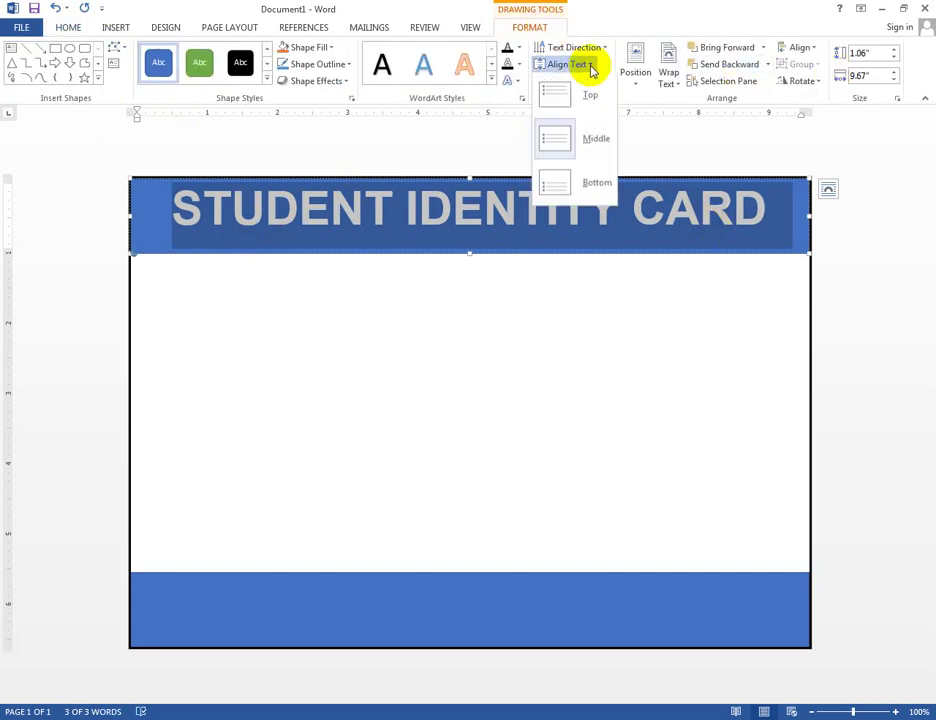
pyautogui.click(588, 136)
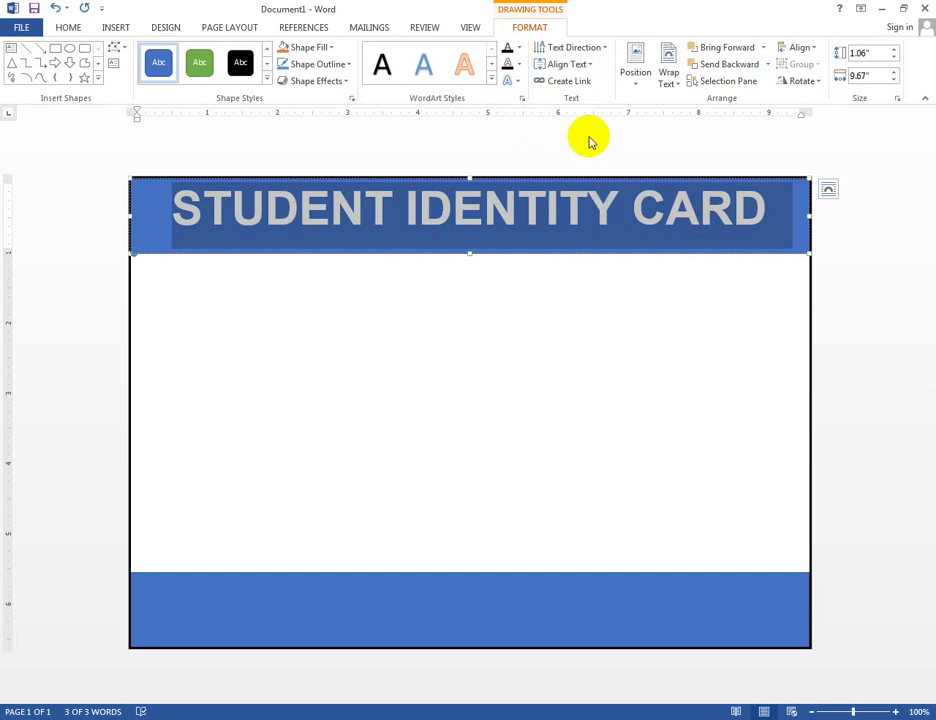
# Reapply Align Text Middle to the heading band, then deselect it.
pyautogui.click(572, 64)
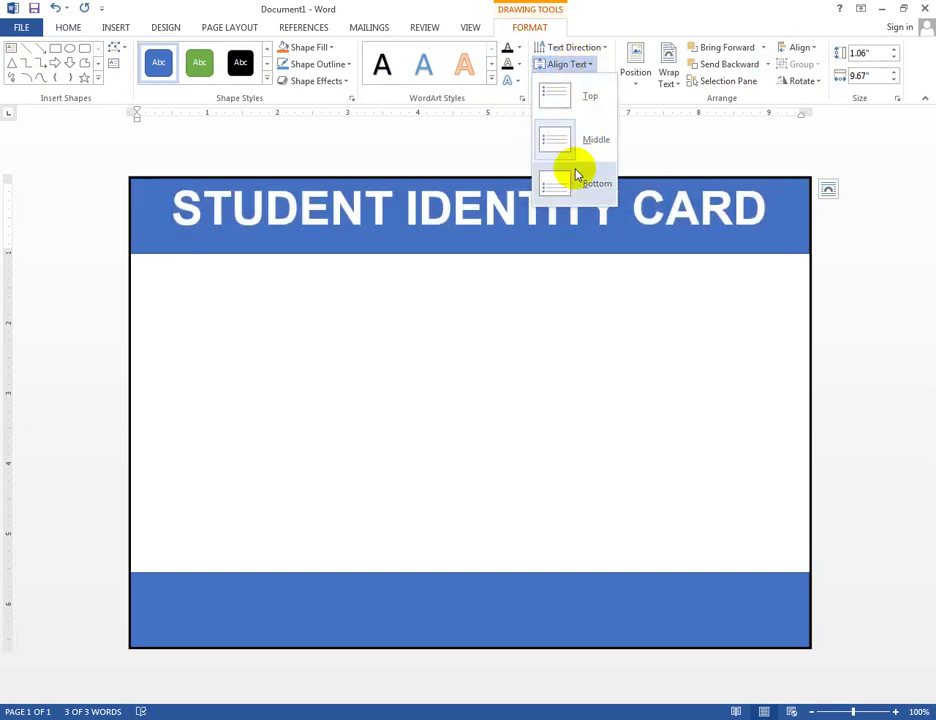
pyautogui.click(581, 140)
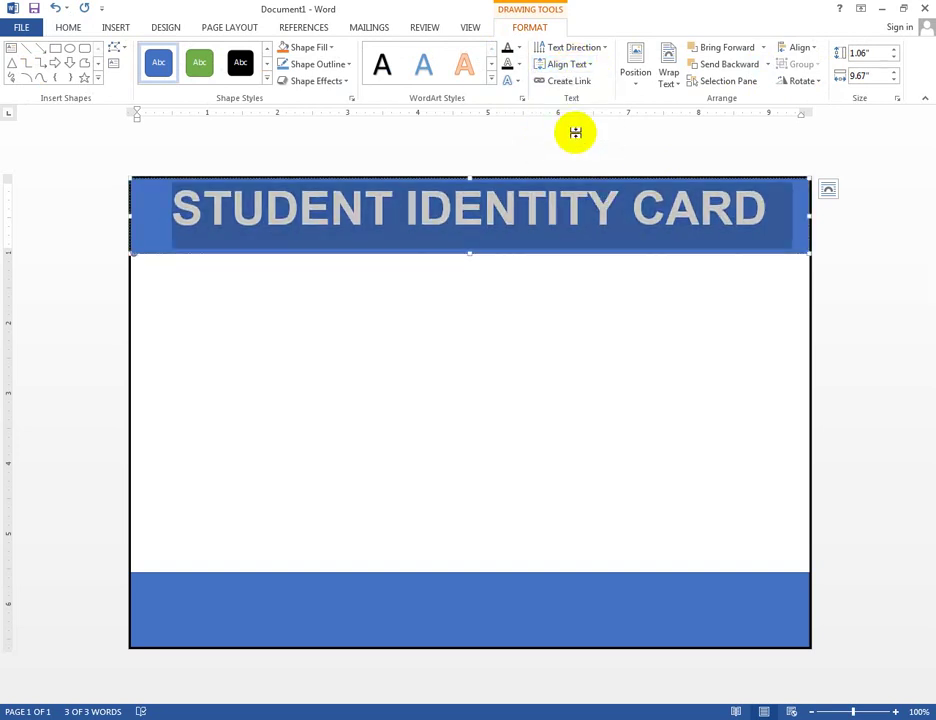
pyautogui.click(476, 298)
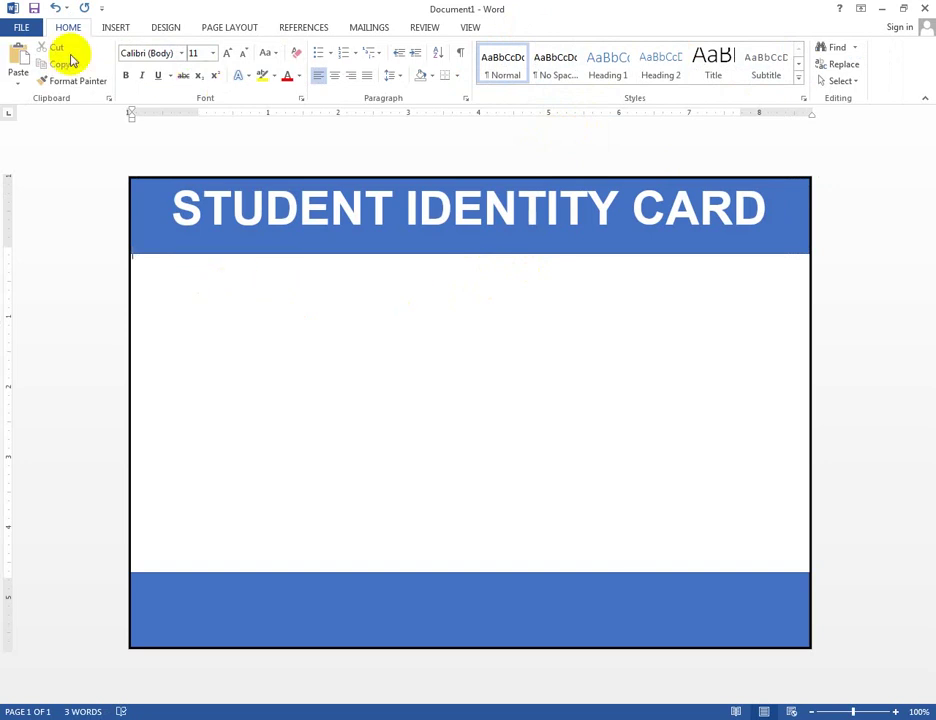
# Draw a rounded rectangle about 3.39" tall by 2.47" wide on the card's left, below the heading band.
pyautogui.click(125, 28)
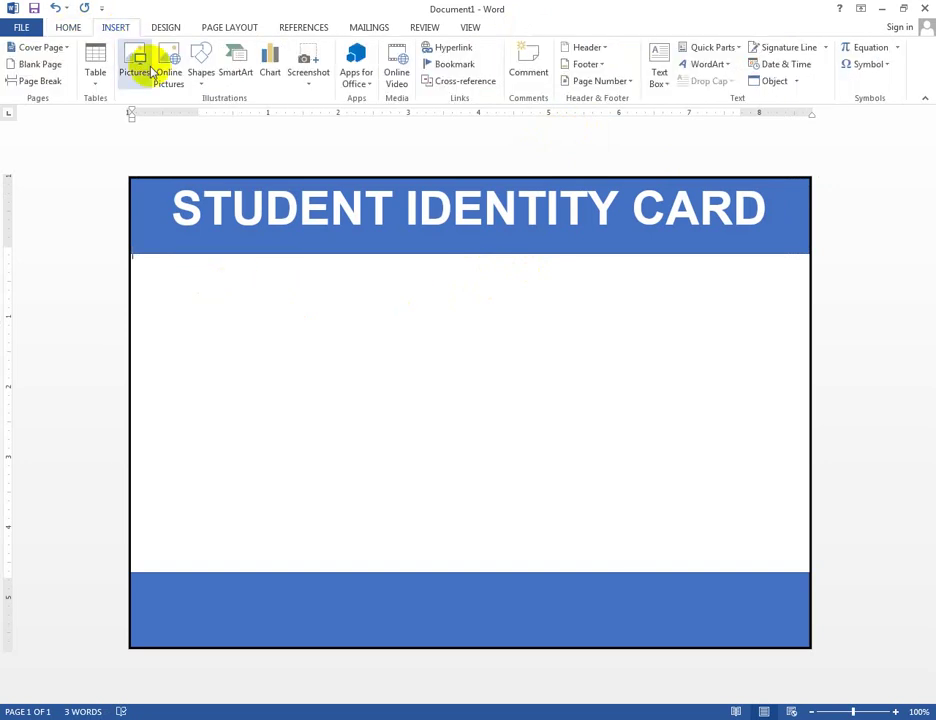
pyautogui.click(203, 78)
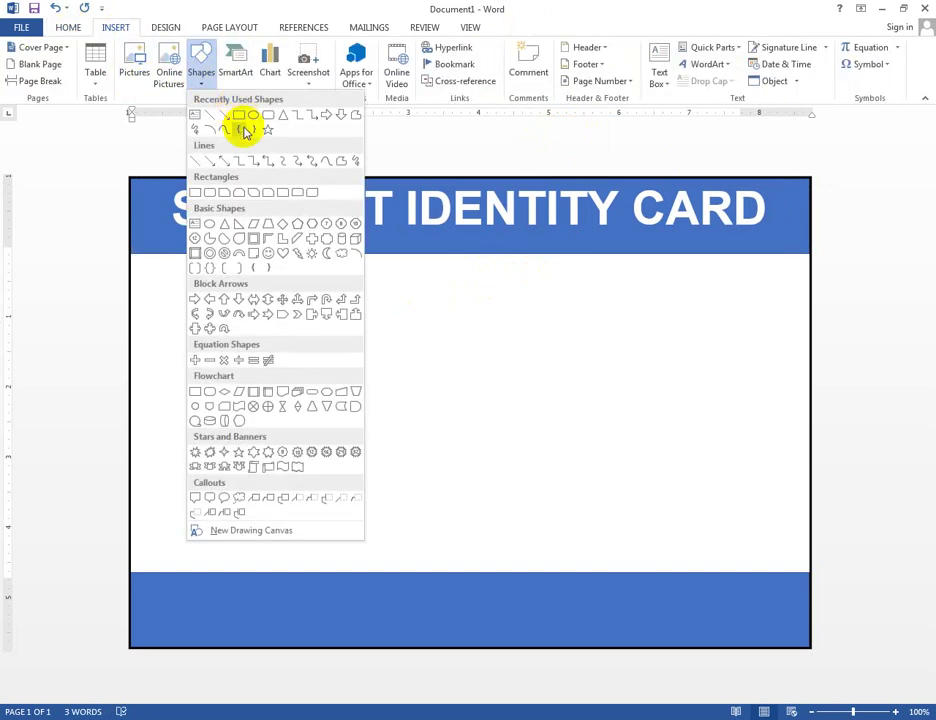
pyautogui.click(265, 119)
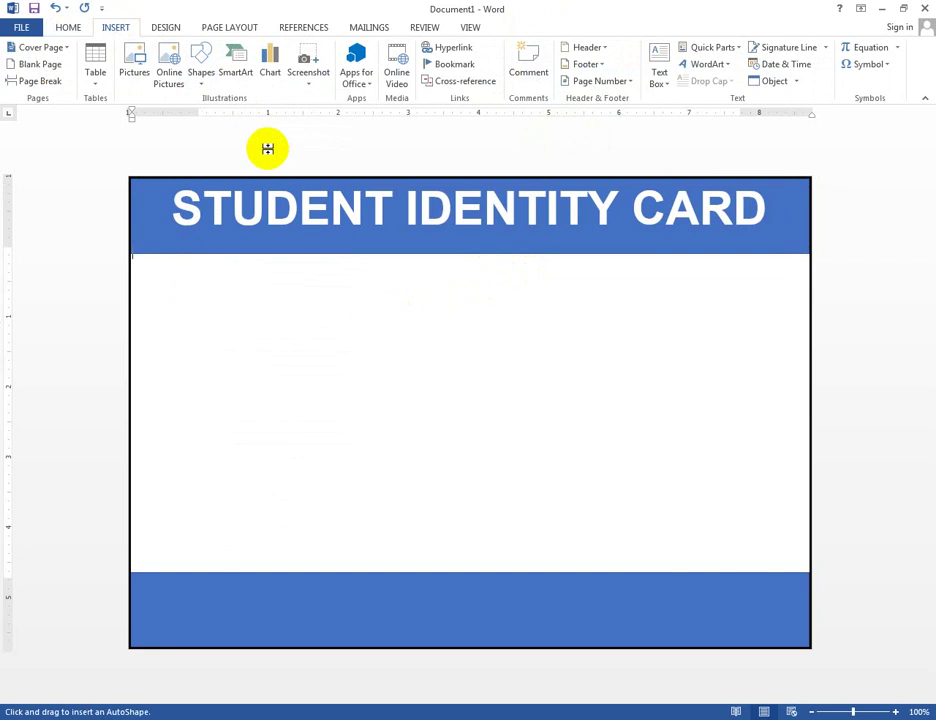
pyautogui.click(150, 279)
pyautogui.moveTo(150, 279)
pyautogui.mouseDown()
pyautogui.moveTo(249, 481)
pyautogui.moveTo(300, 525)
pyautogui.mouseUp()
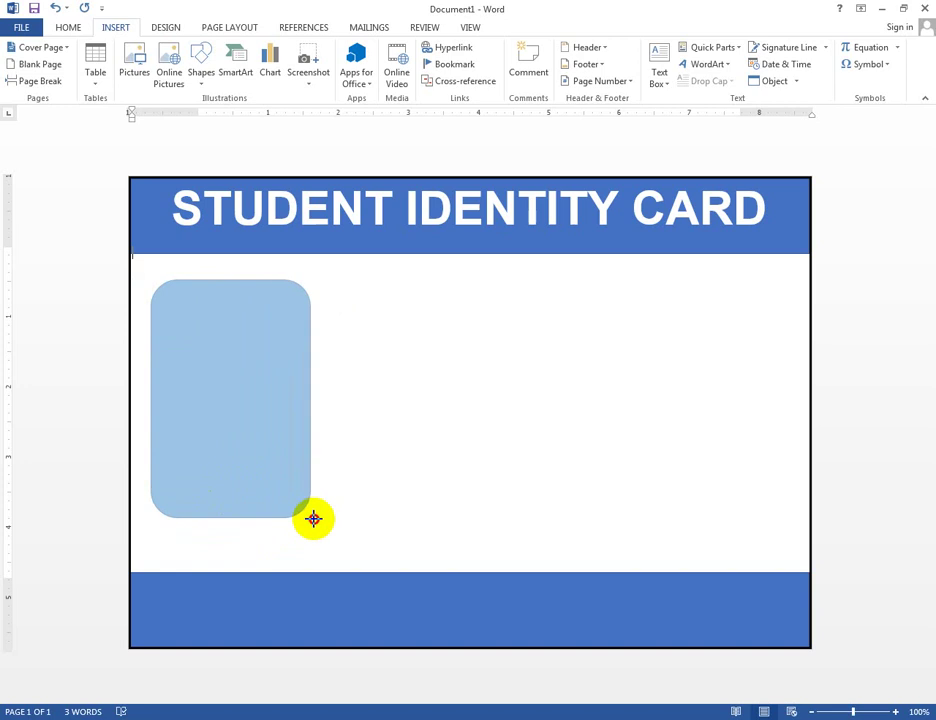
pyautogui.moveTo(300, 525); pyautogui.dragTo(323, 517)
pyautogui.moveTo(255, 405); pyautogui.dragTo(243, 400)
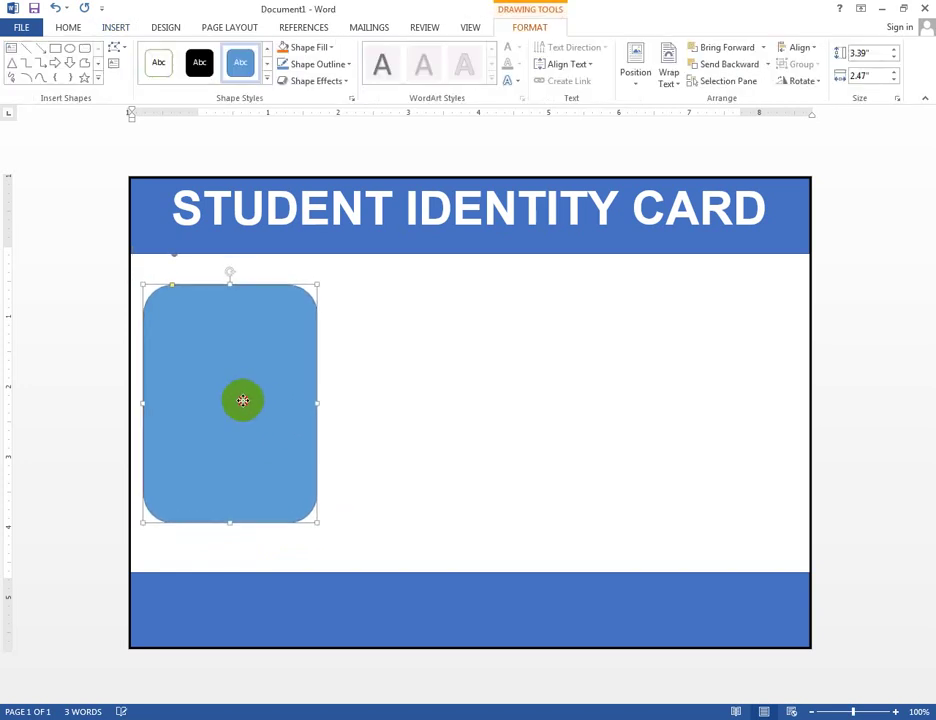
# Give the rounded photo frame No Fill and a black Shape Outline.
pyautogui.moveTo(243, 400); pyautogui.dragTo(243, 400)
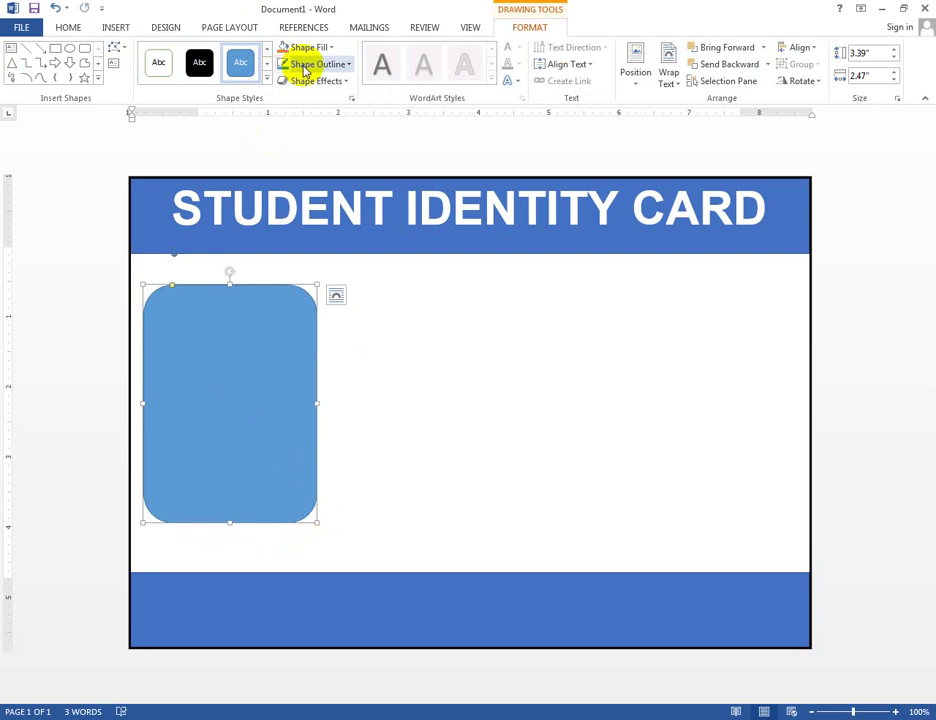
pyautogui.click(267, 82)
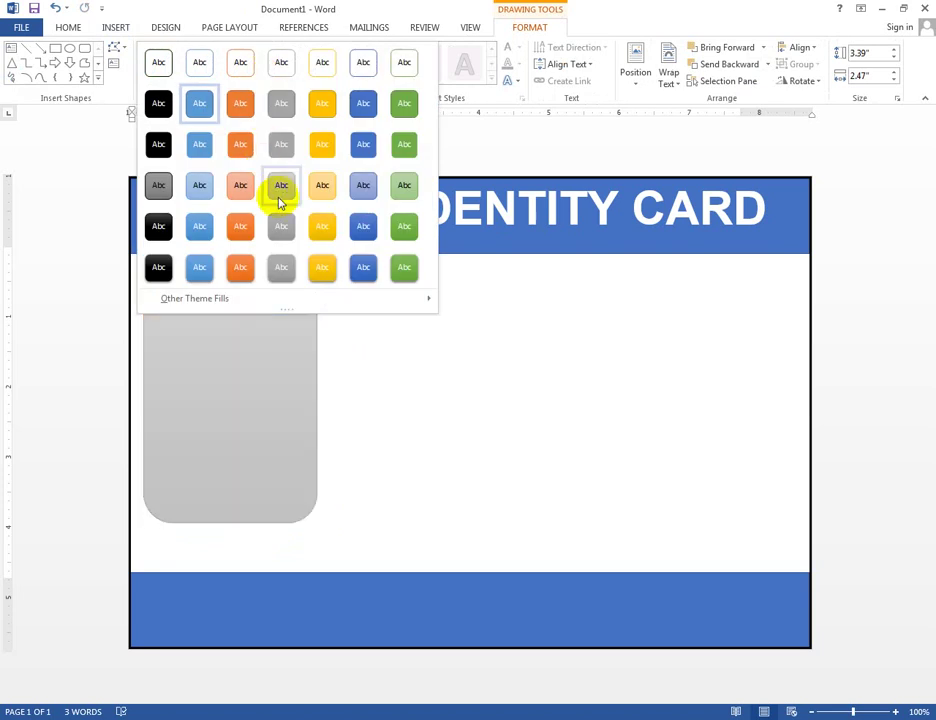
pyautogui.press('Escape')
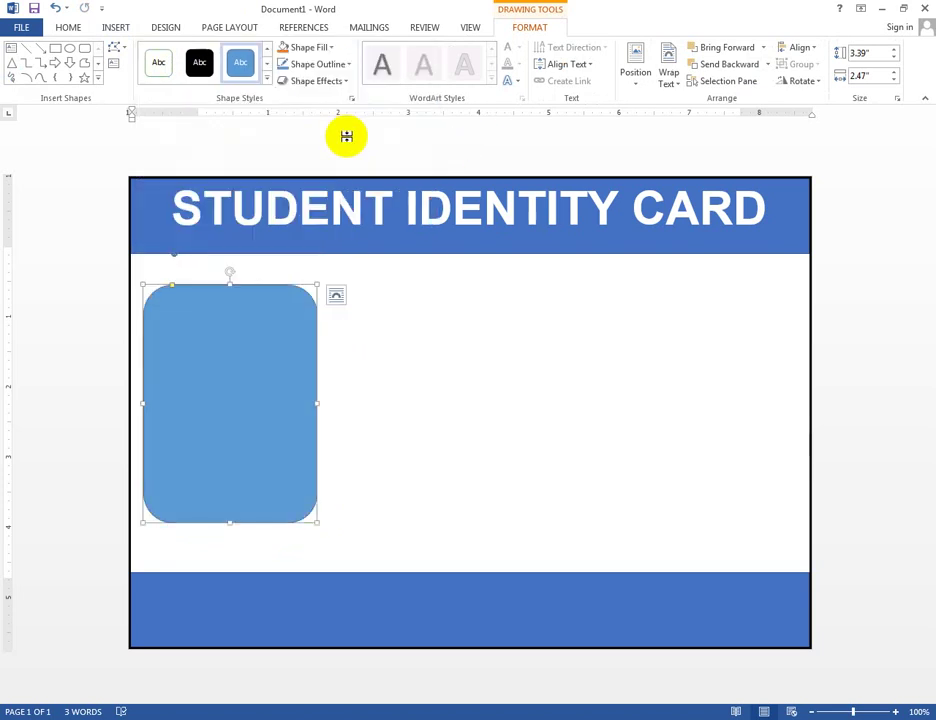
pyautogui.click(314, 47)
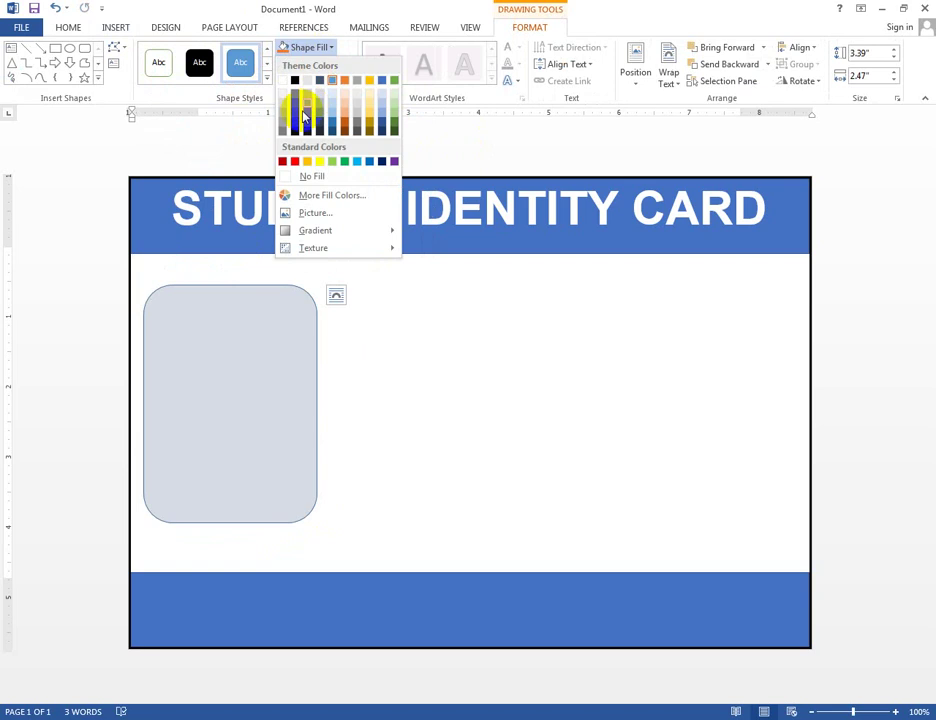
pyautogui.click(310, 178)
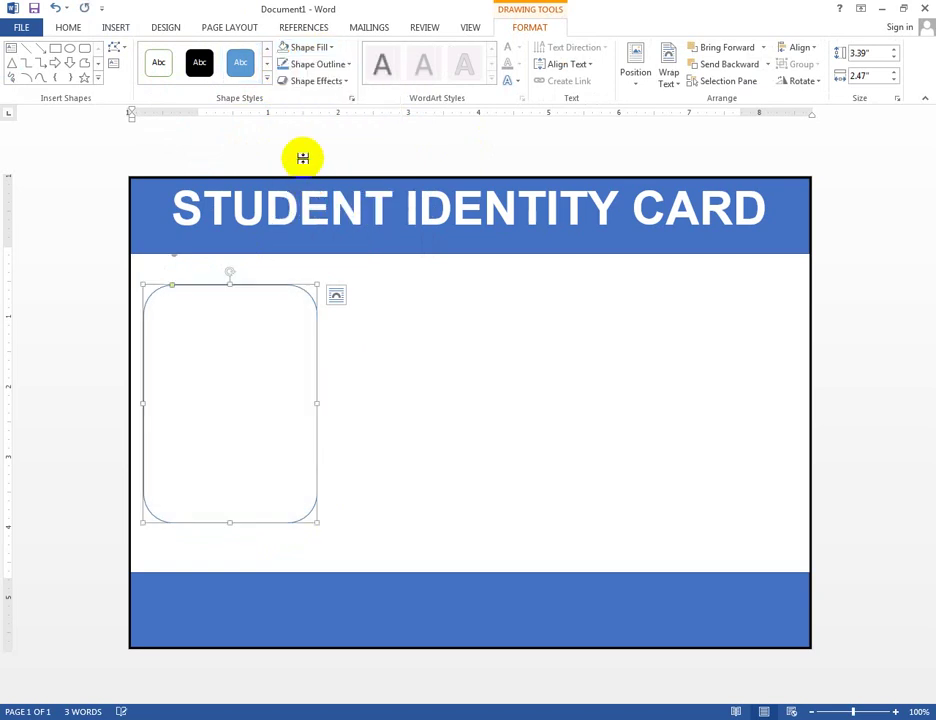
pyautogui.click(348, 64)
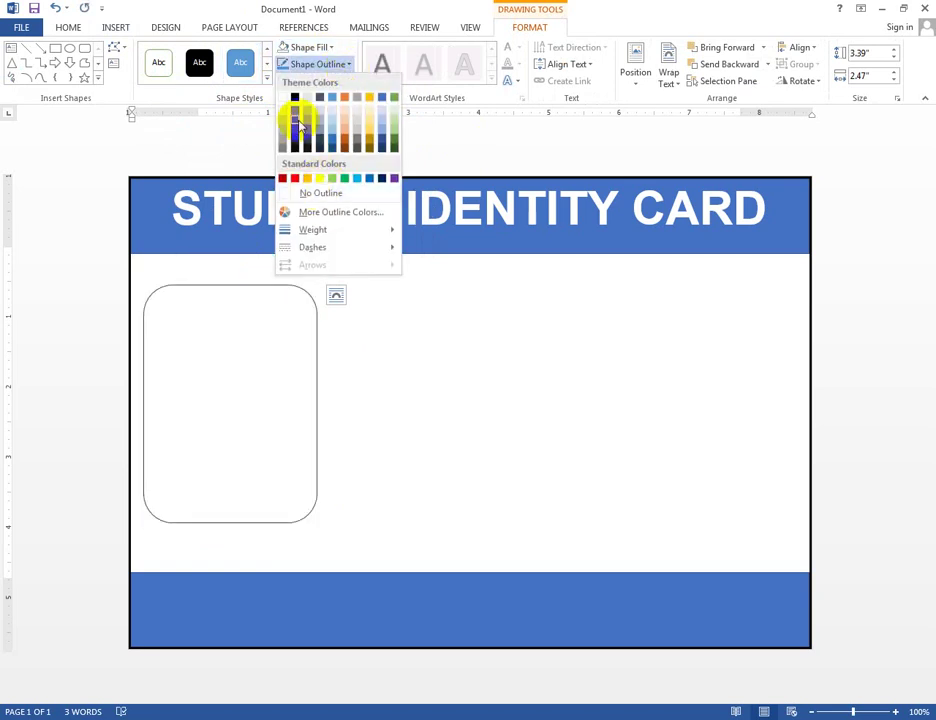
pyautogui.click(294, 97)
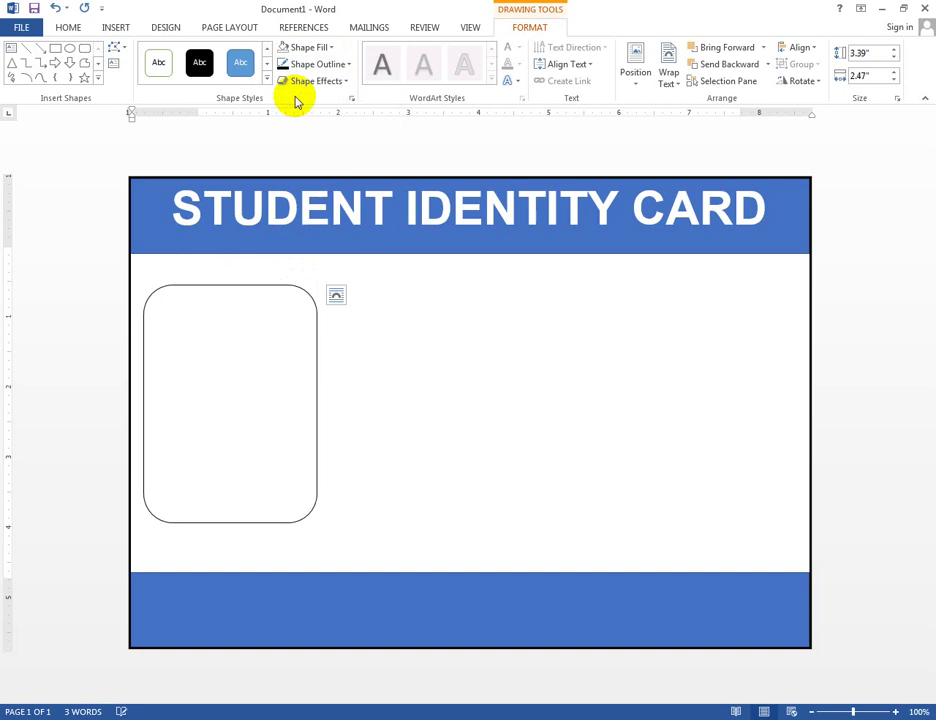
# Apply a plain dark-outline preset from the Shape Styles gallery to the photo frame.
pyautogui.click(345, 82)
pyautogui.click(345, 80)
pyautogui.click(266, 80)
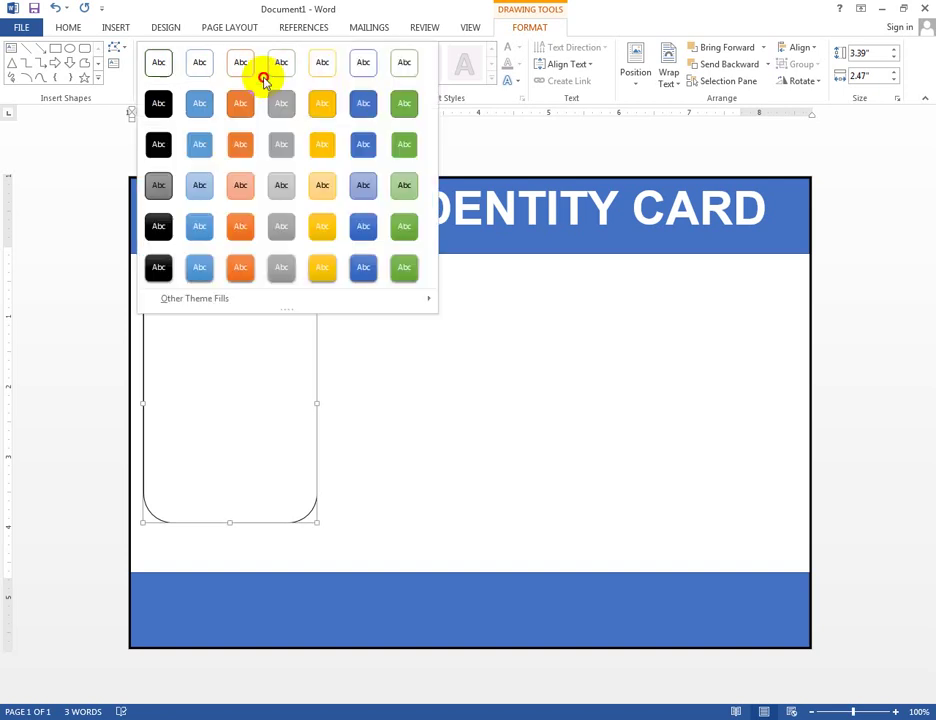
pyautogui.click(504, 120)
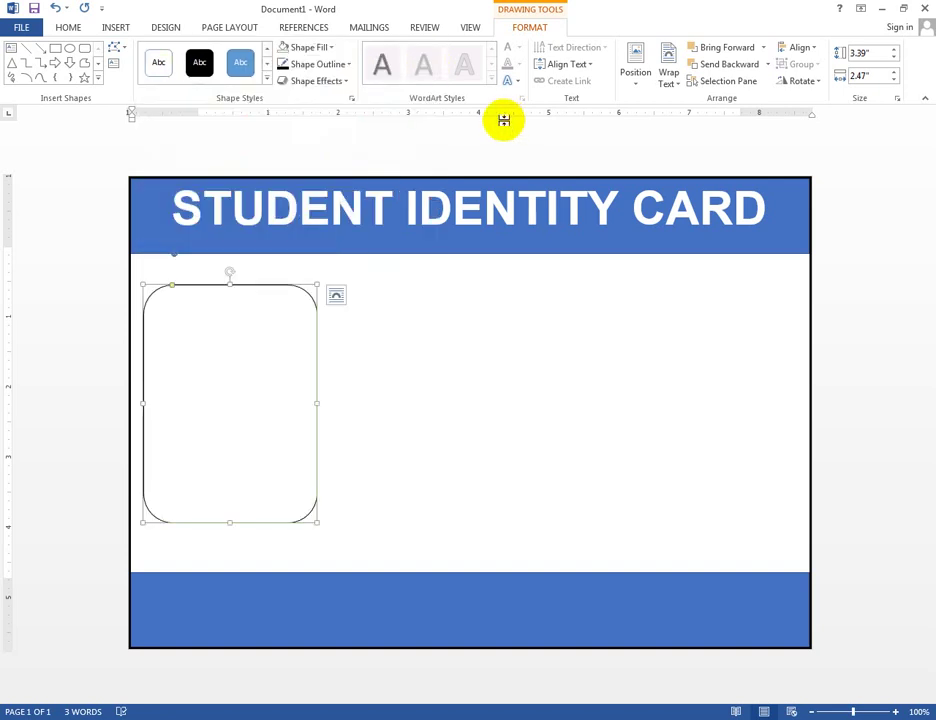
pyautogui.click(348, 80)
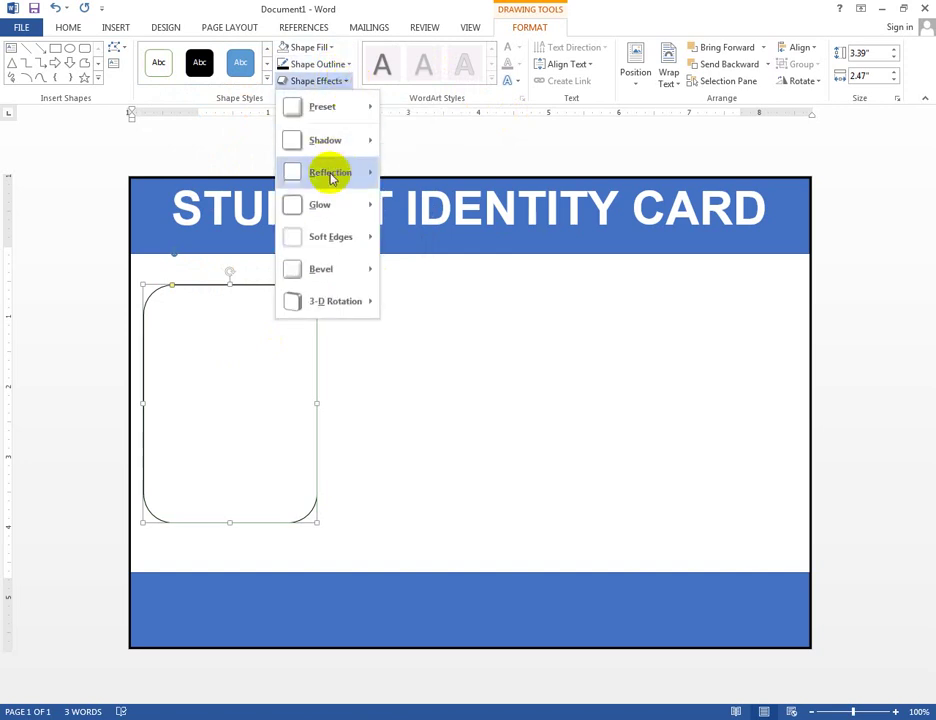
pyautogui.click(434, 119)
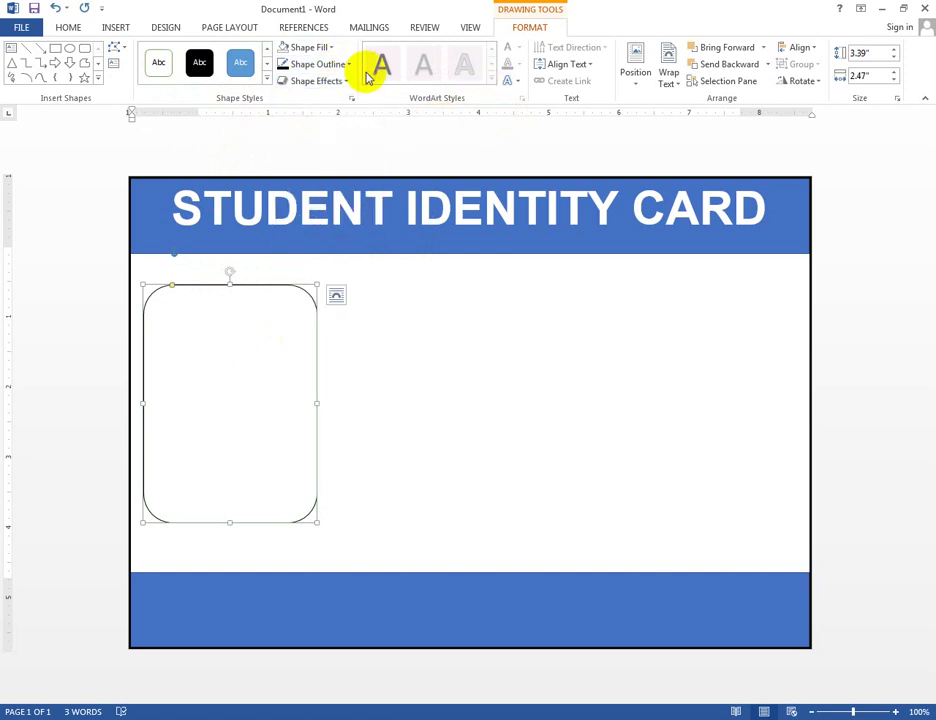
pyautogui.click(267, 82)
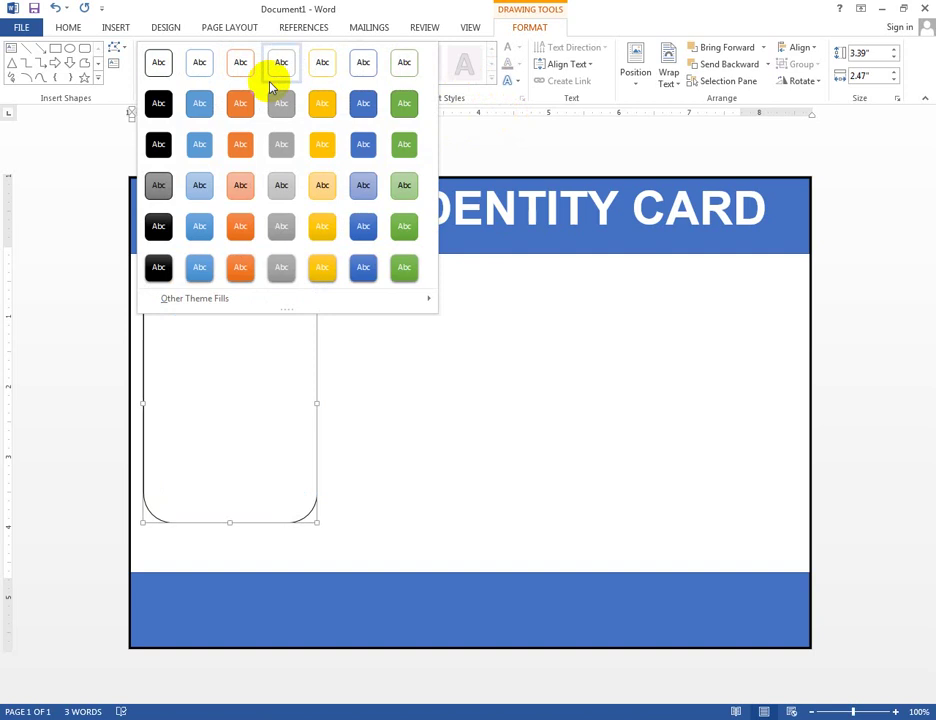
pyautogui.click(158, 62)
pyautogui.click(355, 387)
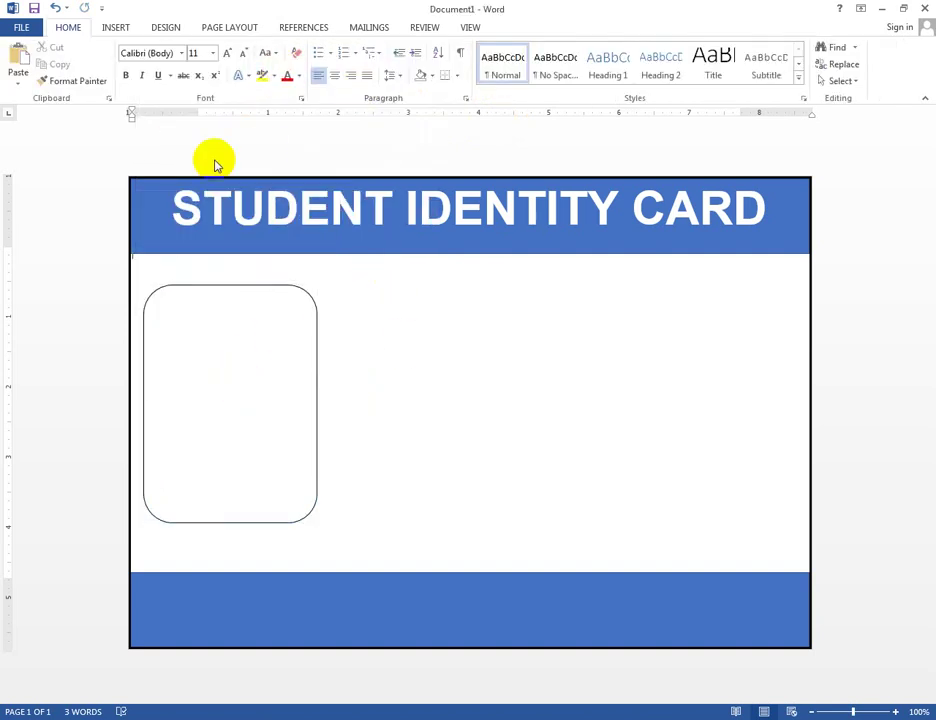
# Draw a large text box, about 3.99" by 6.51", right of the photo frame.
pyautogui.click(113, 29)
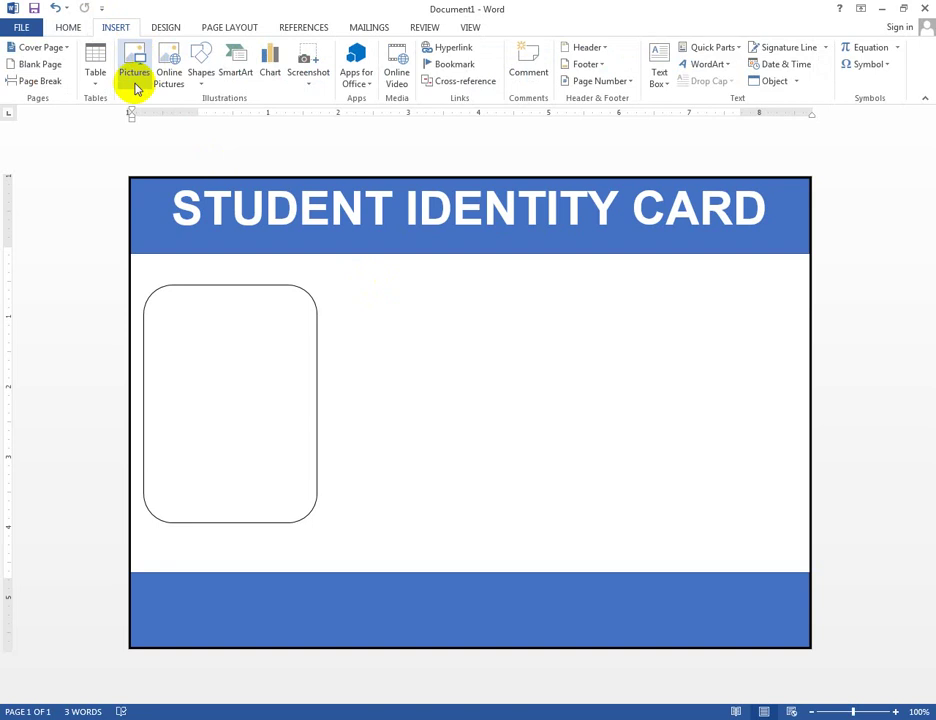
pyautogui.click(91, 85)
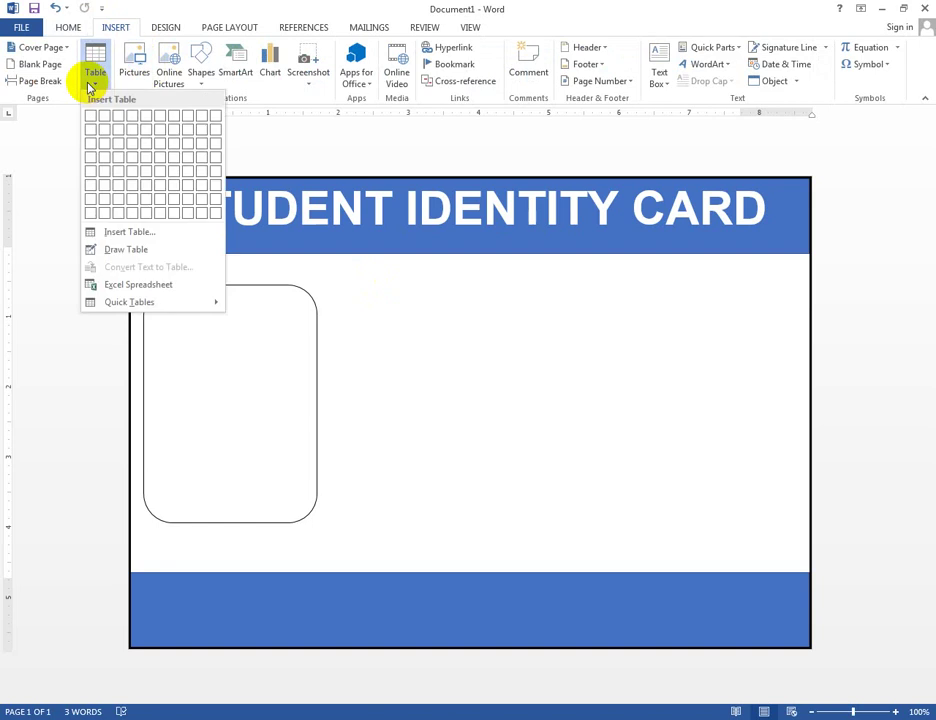
pyautogui.click(207, 86)
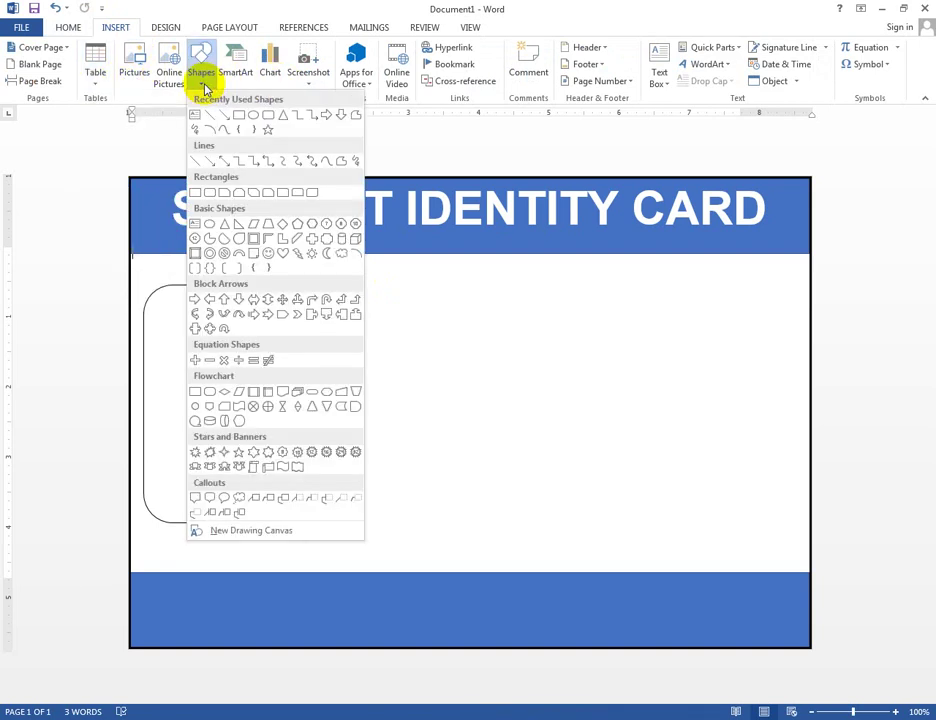
pyautogui.click(196, 113)
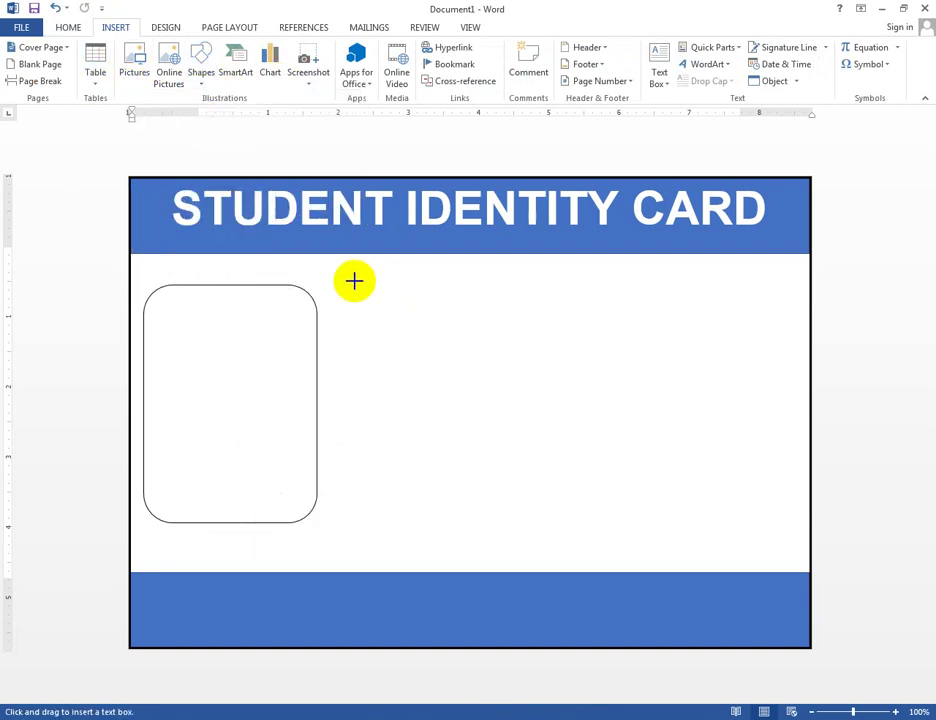
pyautogui.moveTo(347, 263)
pyautogui.mouseDown()
pyautogui.moveTo(782, 540)
pyautogui.moveTo(803, 543)
pyautogui.mouseUp()
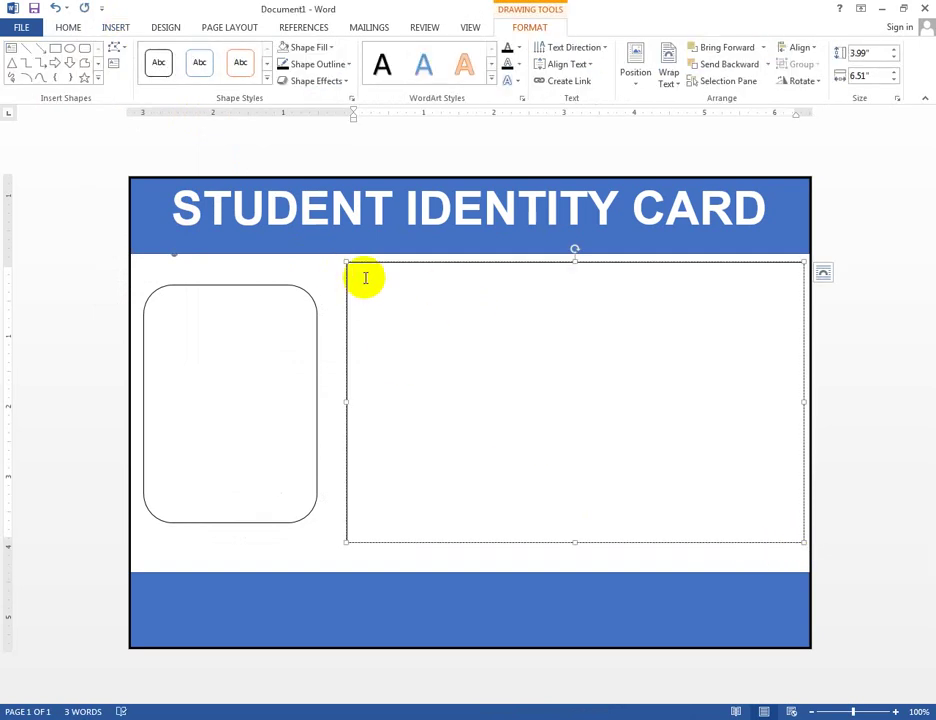
# Type a Name line with the student's name and an F/M line with the father's name.
pyautogui.write('nAM')
pyautogui.press('BackSpace')
pyautogui.press('BackSpace')
pyautogui.press('BackSpace')
pyautogui.write('Name')
pyautogui.write(':')
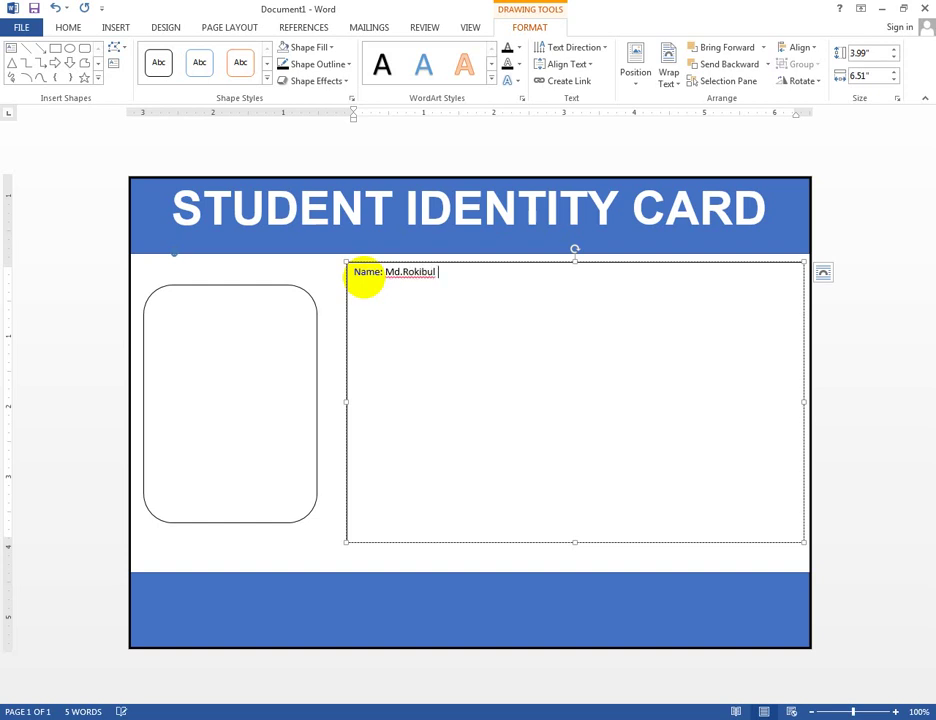
pyautogui.press('Return')
pyautogui.write('F/')
pyautogui.write('M')
pyautogui.press('Tab')
pyautogui.write(': ')
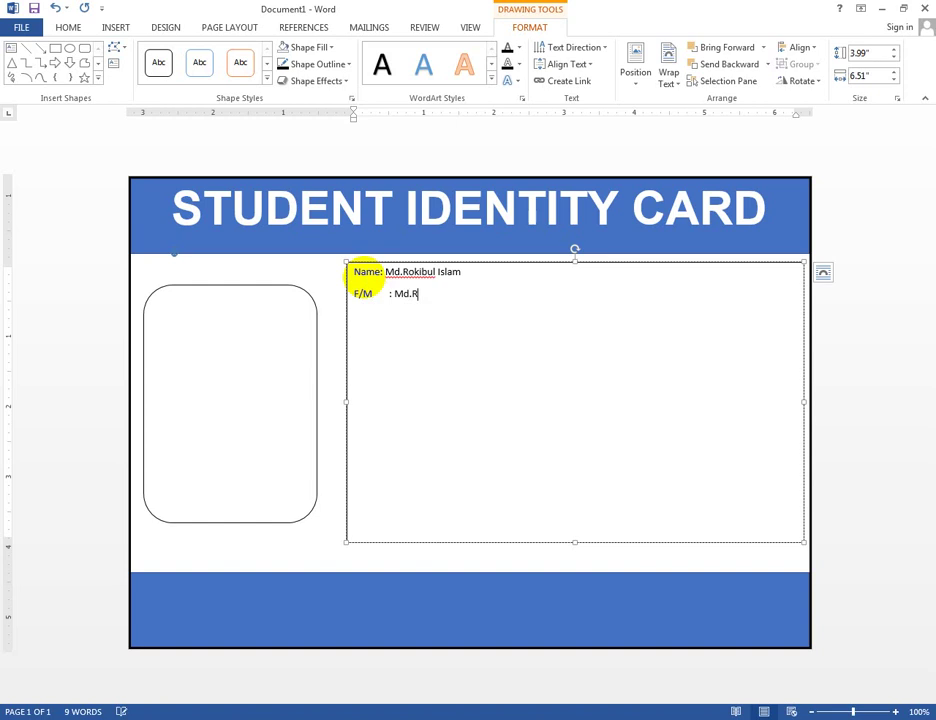
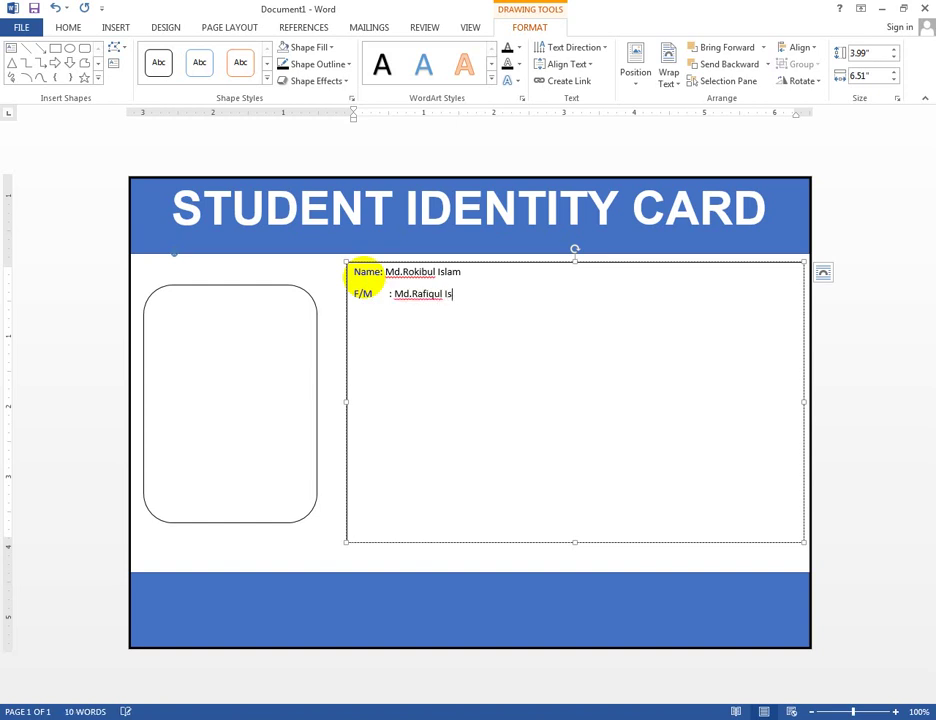
pyautogui.press('Return')
# Add 'Class: 10th' with 'Roo No : 01' after a tab, then the Add address line.
pyautogui.write('Cl')
pyautogui.write('ass')
pyautogui.write(':')
pyautogui.write(' T')
pyautogui.press('BackSpace')
pyautogui.press('BackSpace')
pyautogui.press('BackSpace')
pyautogui.press('BackSpace')
pyautogui.write('th')
pyautogui.press('Tab')
pyautogui.press('Tab')
pyautogui.write('R')
pyautogui.write('oo')
pyautogui.write(' No')
pyautogui.write(' :')
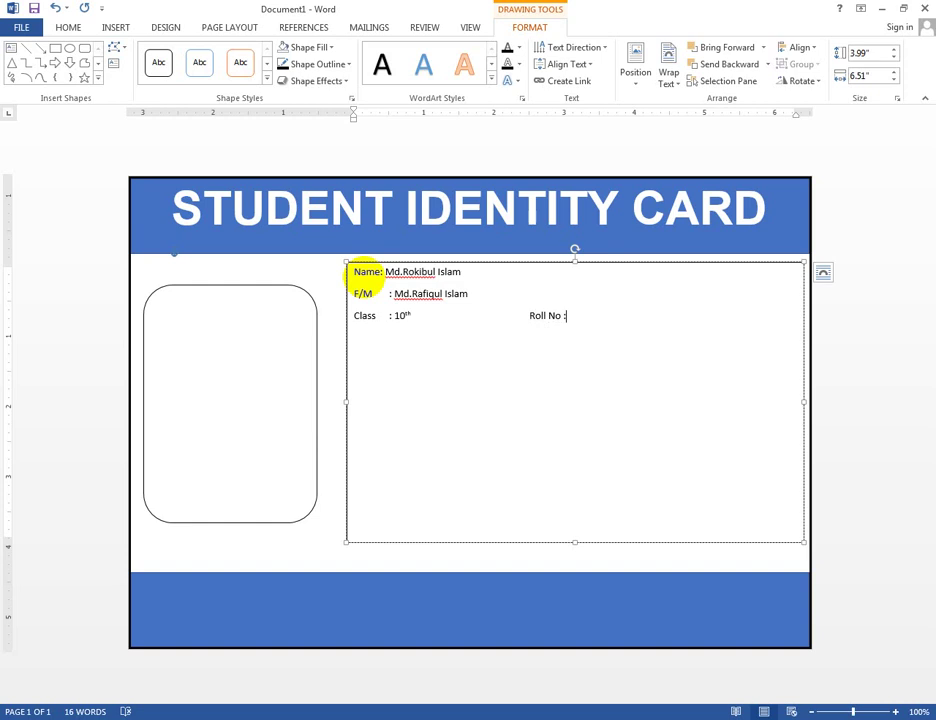
pyautogui.write(' 01')
pyautogui.press('Return')
pyautogui.write('Add\t')
pyautogui.write(': ')
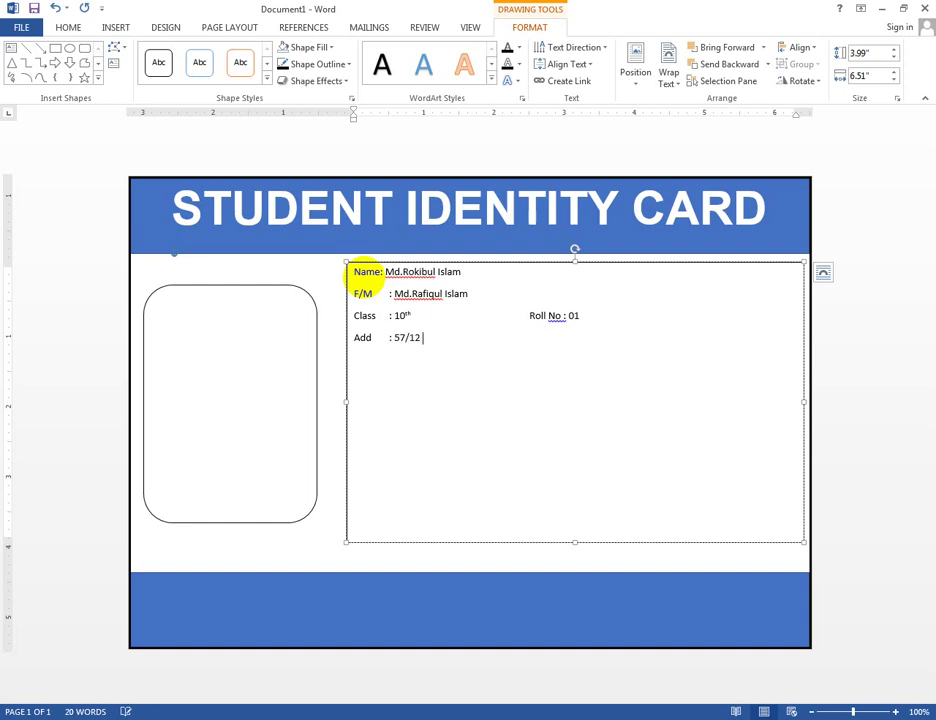
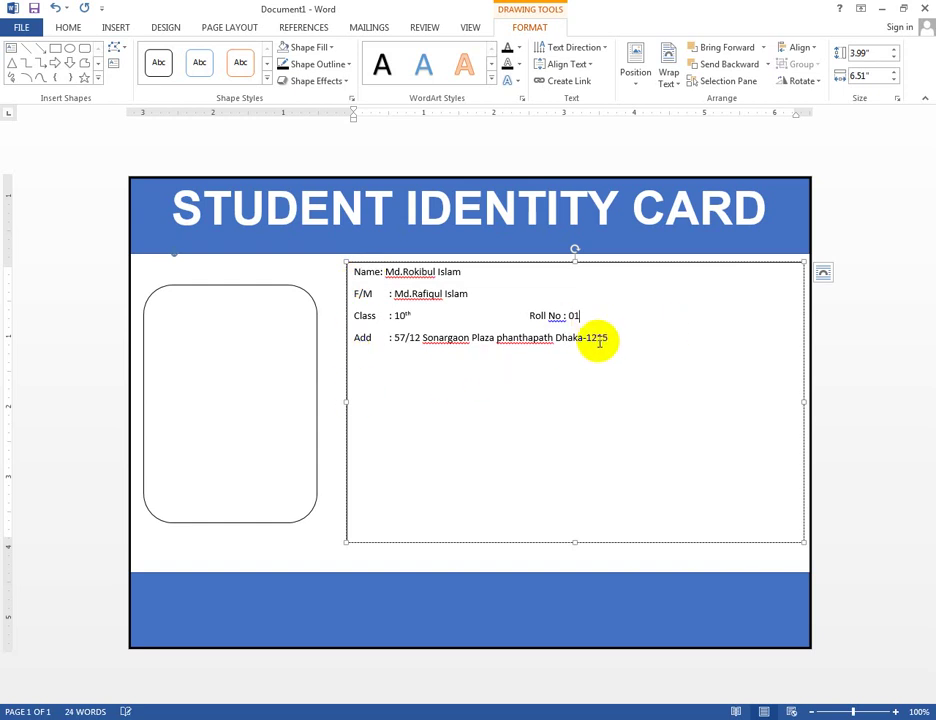
pyautogui.moveTo(596, 340)
pyautogui.mouseDown()
pyautogui.moveTo(512, 325)
pyautogui.moveTo(352, 273)
pyautogui.mouseUp()
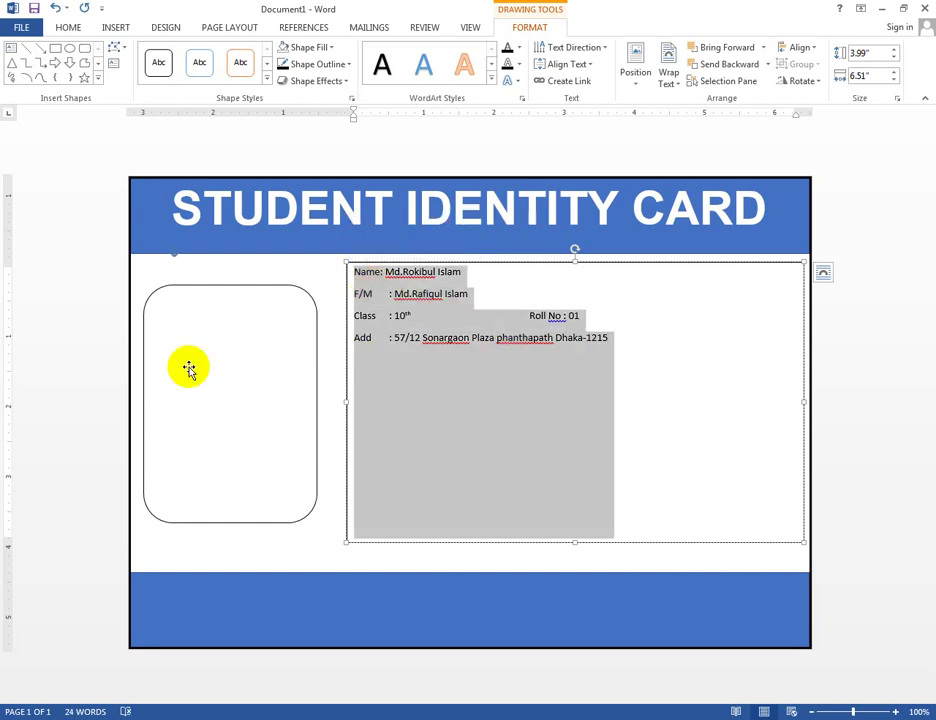
# Grow the selected details text to 20 pt and set the font to Times New Roman.
pyautogui.click(67, 27)
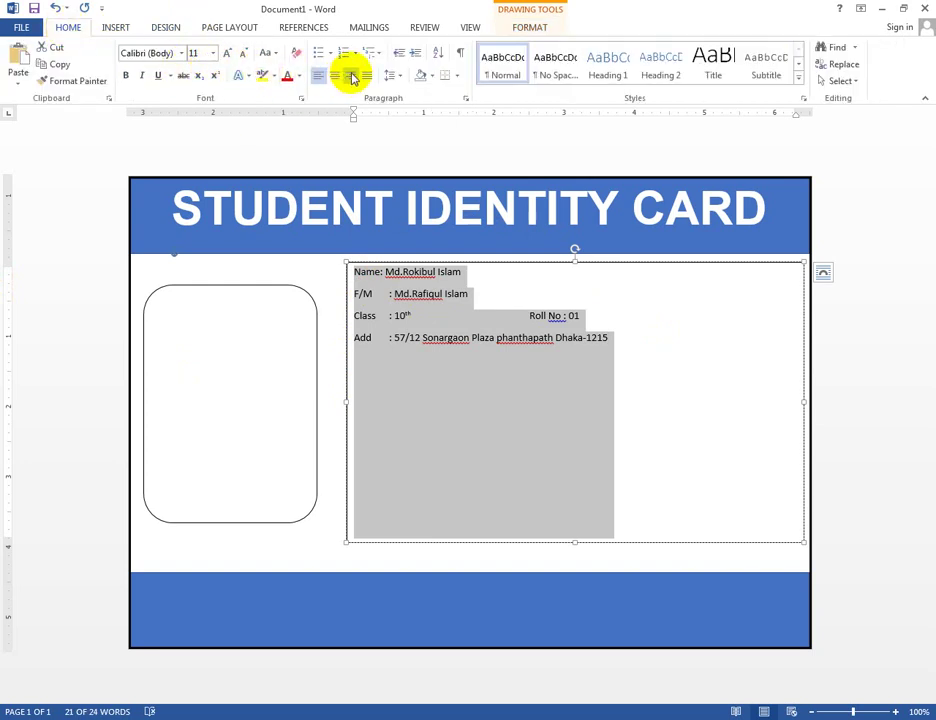
pyautogui.click(225, 55)
pyautogui.click(225, 55)
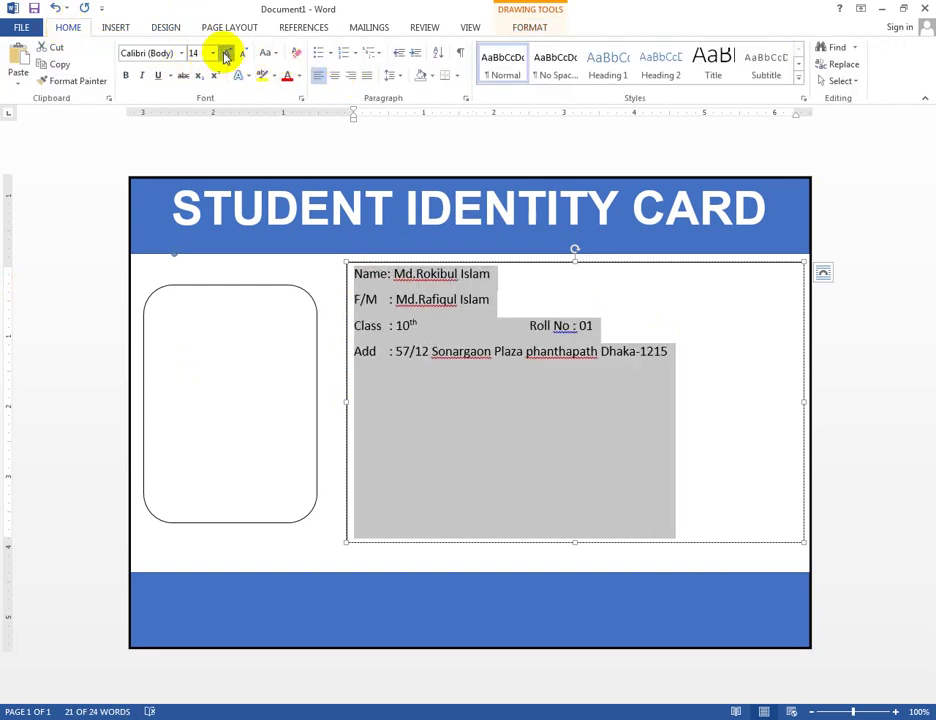
pyautogui.click(225, 55)
pyautogui.click(225, 55)
pyautogui.click(225, 55)
pyautogui.click(168, 55)
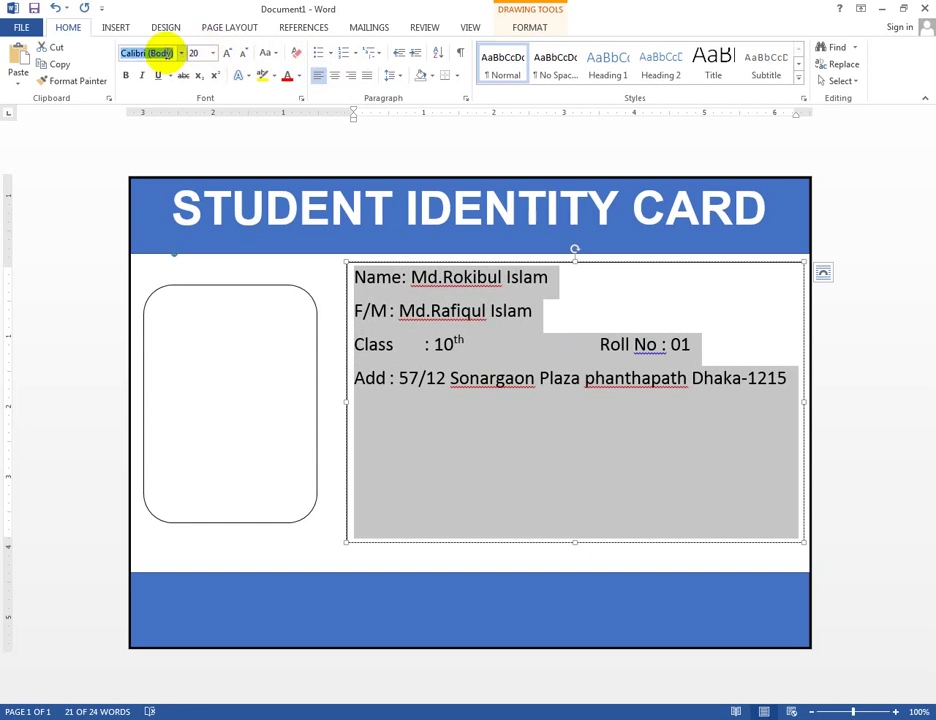
pyautogui.write('Times New Ro')
pyautogui.press('Return')
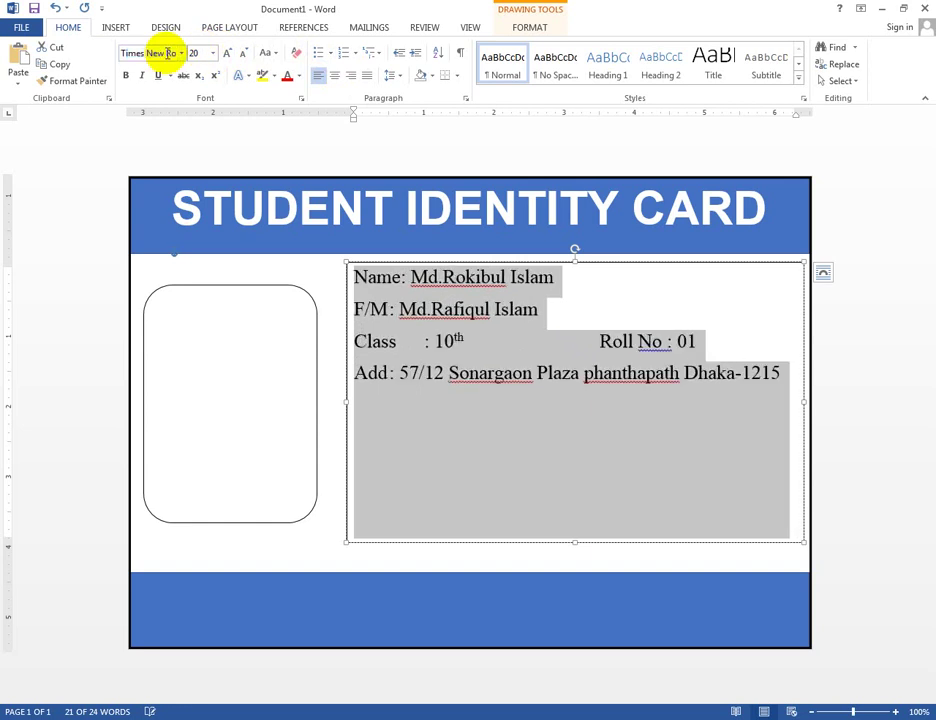
pyautogui.click(760, 455)
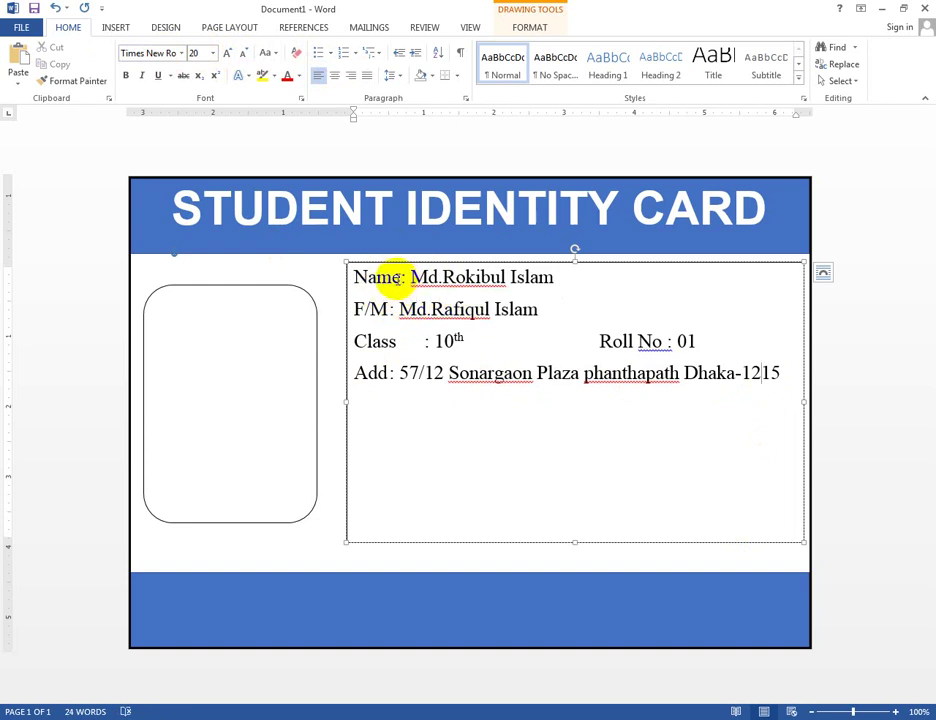
# Tab the F/M and Name colons into alignment, undoing a first relabelling attempt.
pyautogui.click(390, 309)
pyautogui.press('Tab')
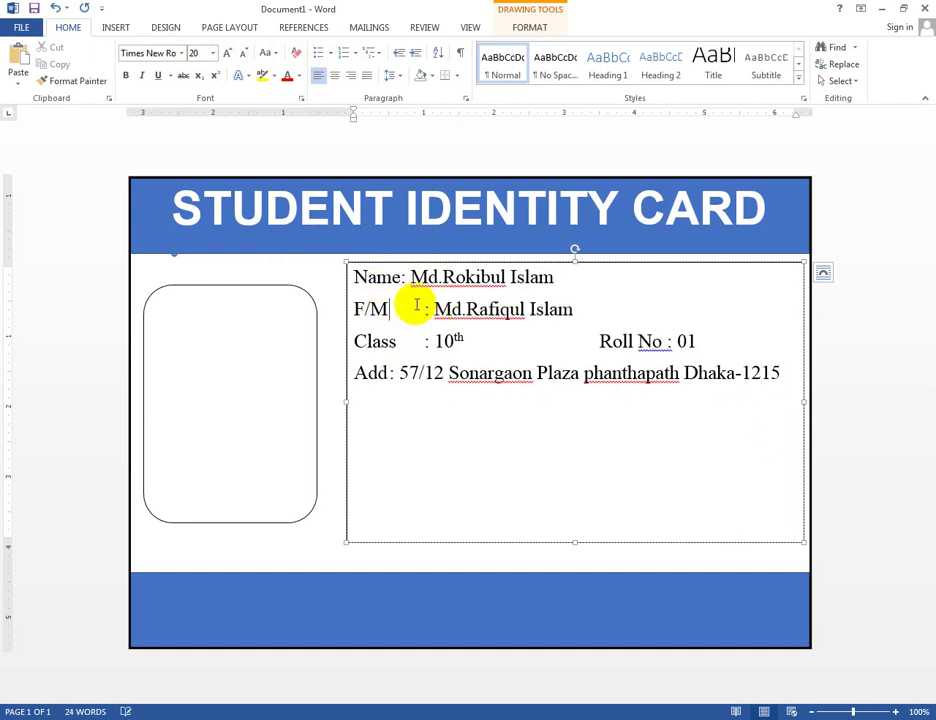
pyautogui.click(402, 277)
pyautogui.press('Tab')
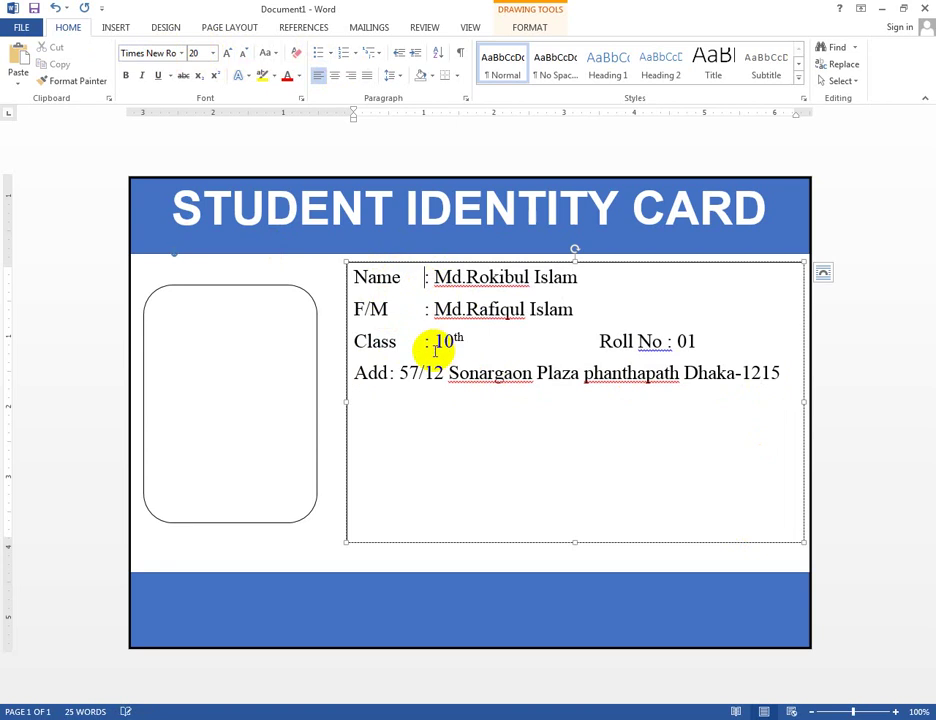
pyautogui.click(388, 309)
pyautogui.write('at')
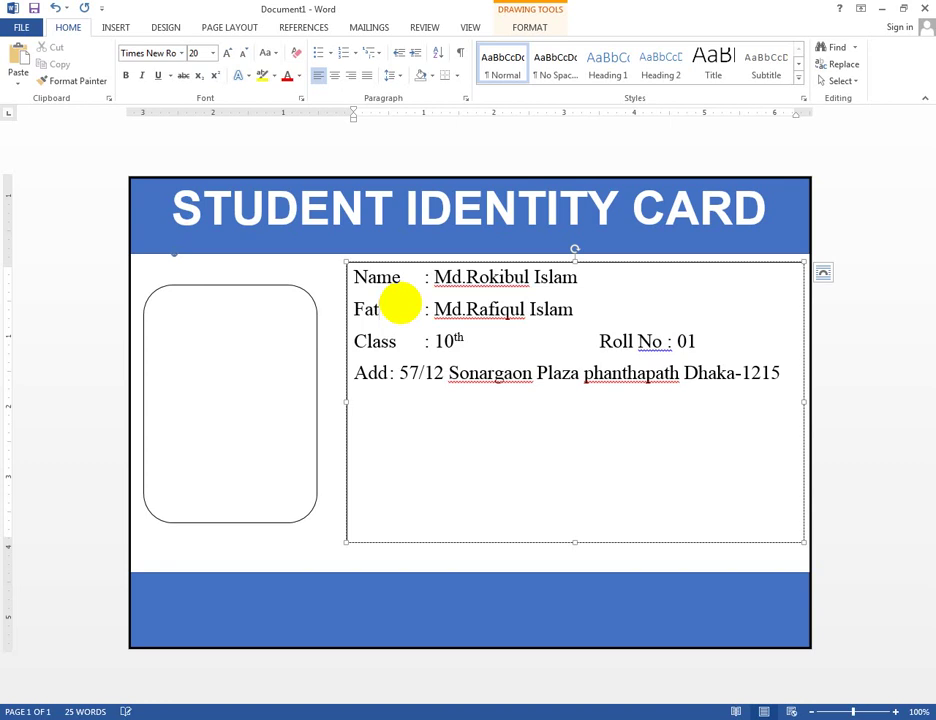
pyautogui.write('her')
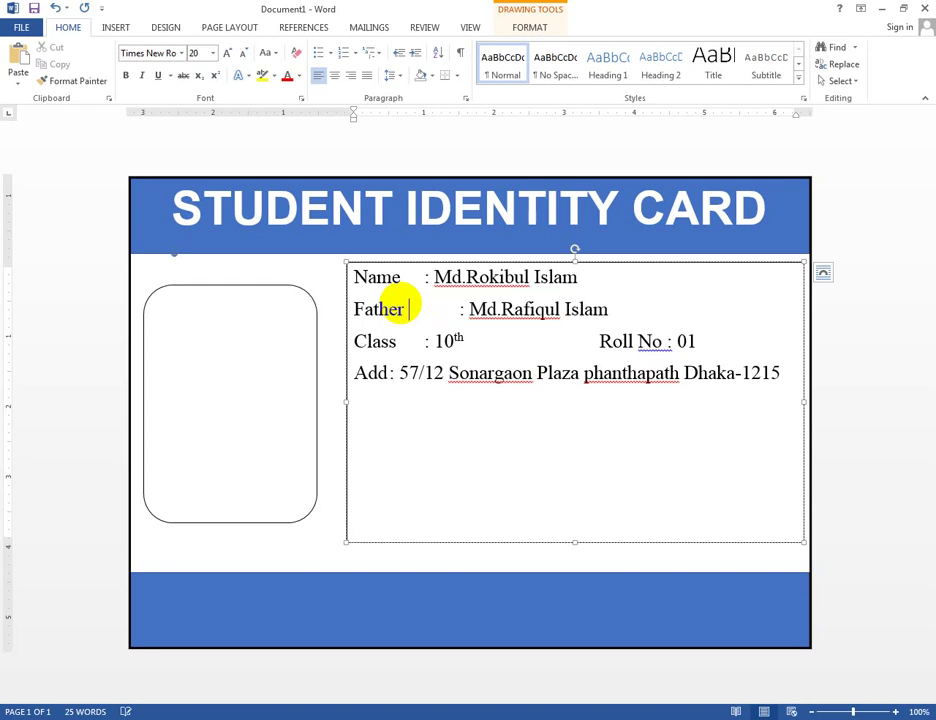
pyautogui.write(' Name')
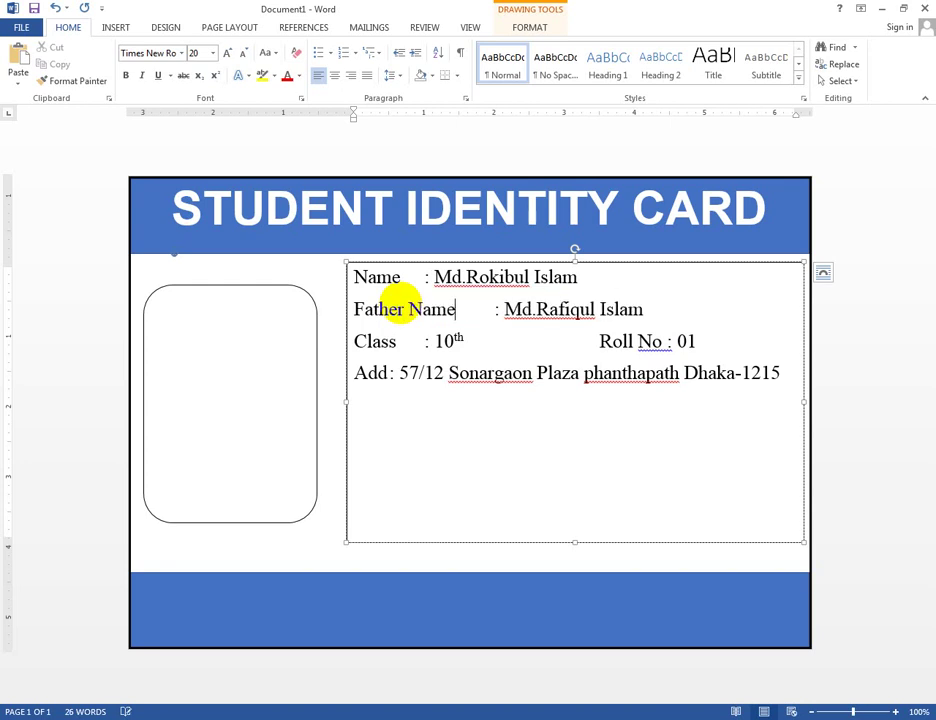
pyautogui.press('Return')
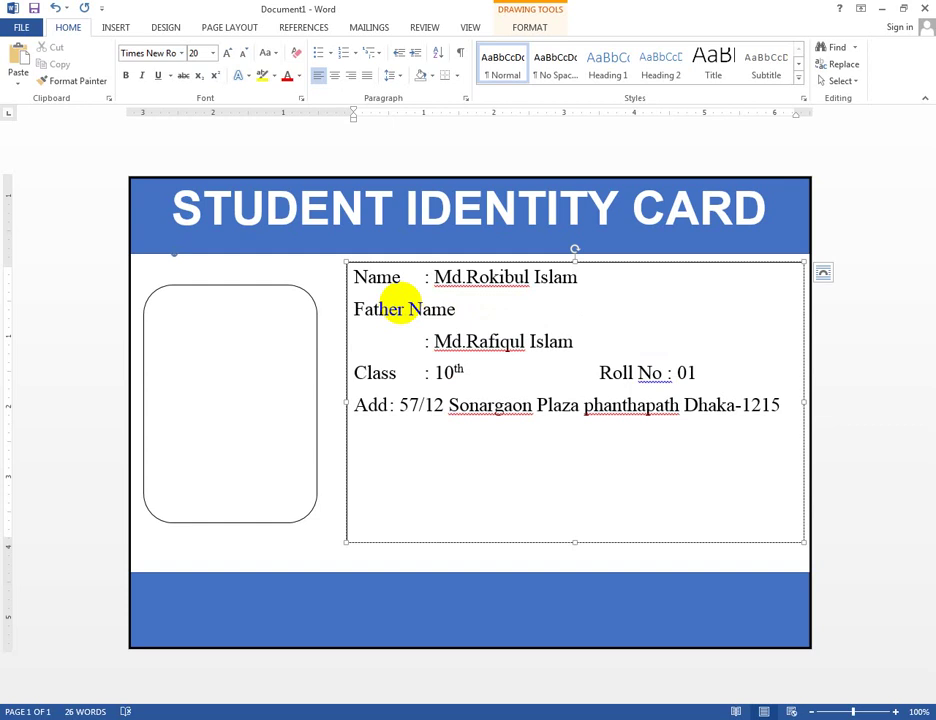
pyautogui.hotkey('ctrl', 'z')
pyautogui.hotkey('ctrl', 'z')
pyautogui.hotkey('ctrl', 'z')
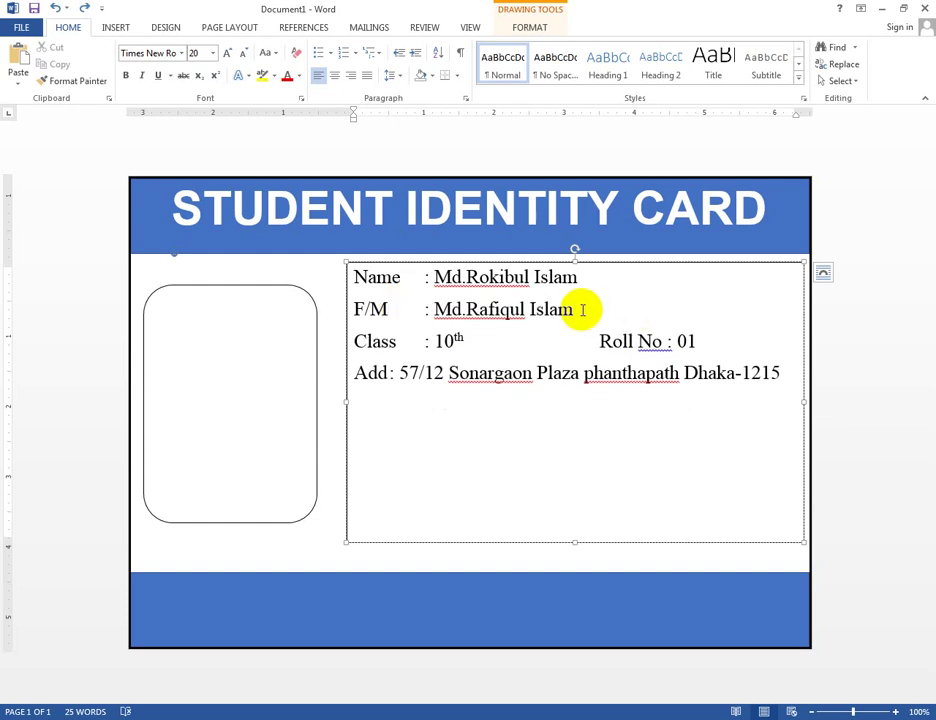
# Add a Mother Name line with the mother's name and relabel F/M as Father Name.
pyautogui.press('Return')
pyautogui.write('Mother')
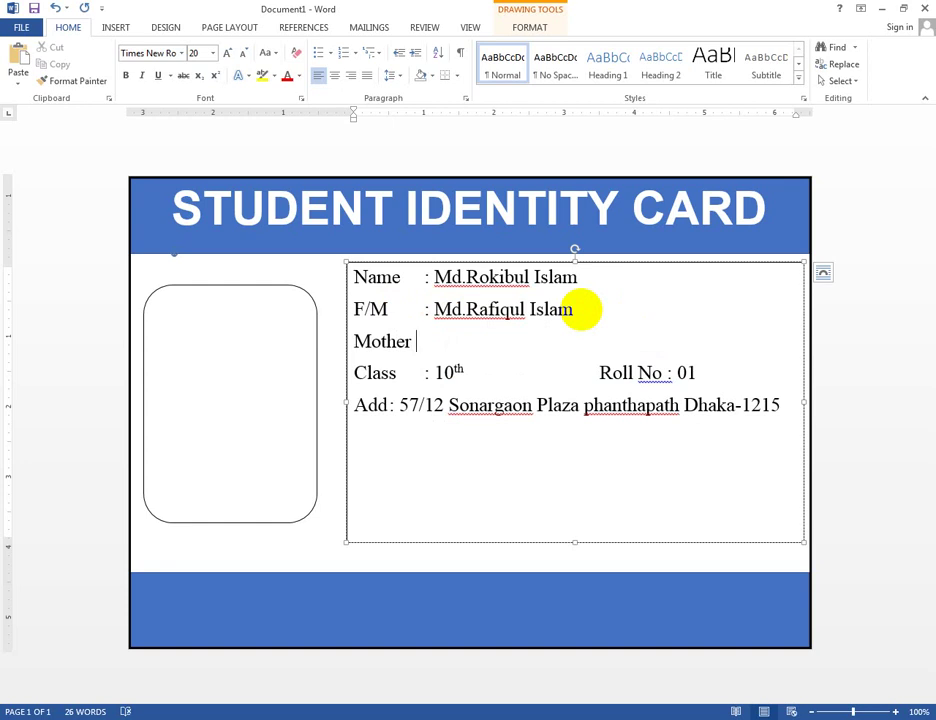
pyautogui.write(' Name : J')
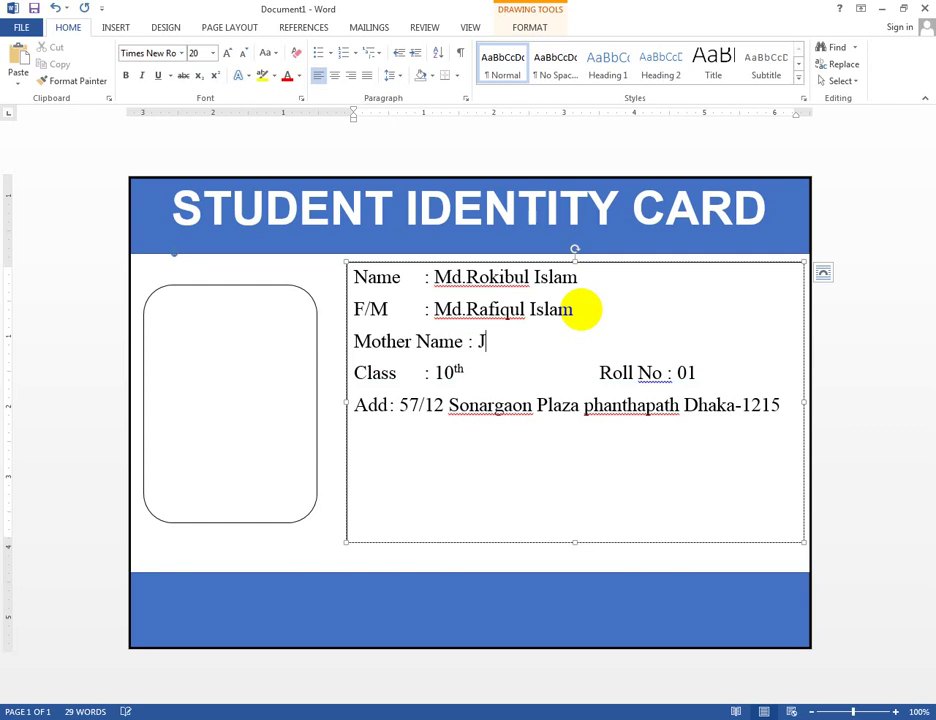
pyautogui.press('BackSpace')
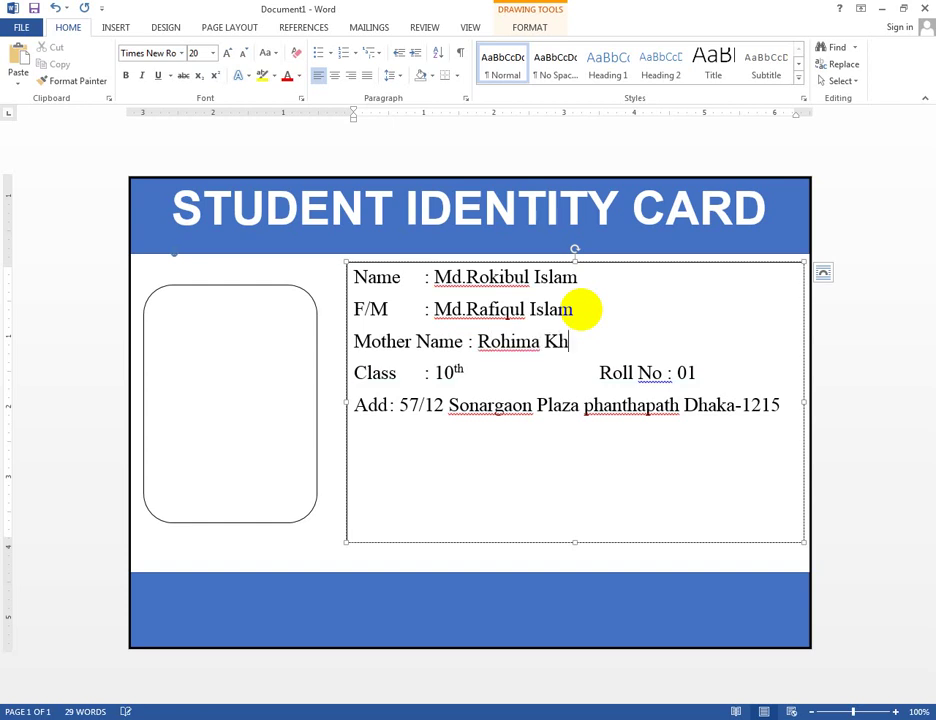
pyautogui.write('un')
pyautogui.click(425, 310)
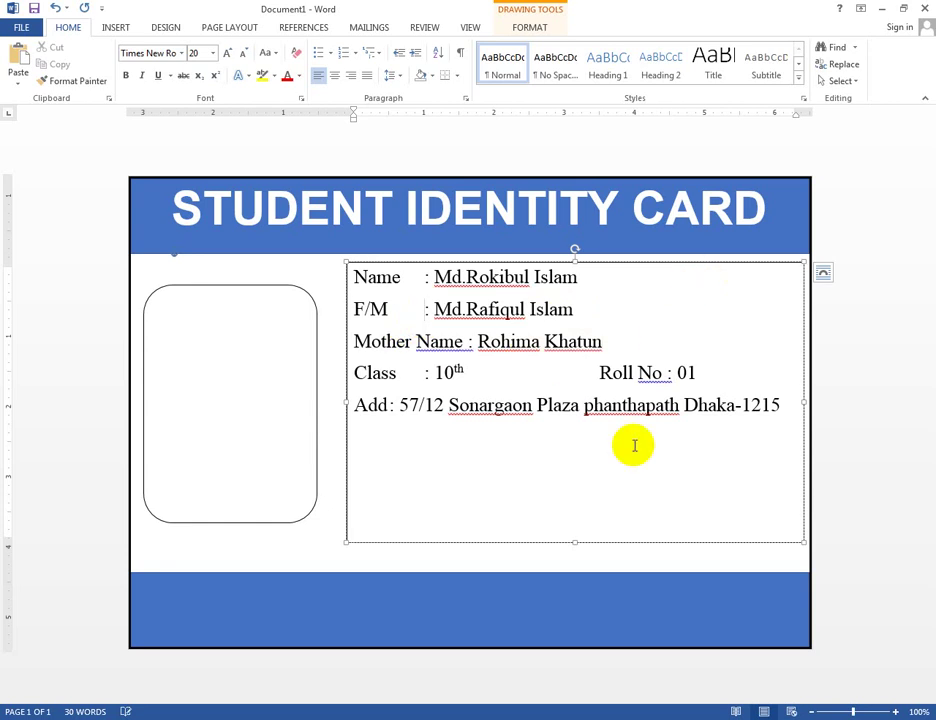
pyautogui.click(397, 309)
pyautogui.moveTo(397, 309); pyautogui.dragTo(368, 309)
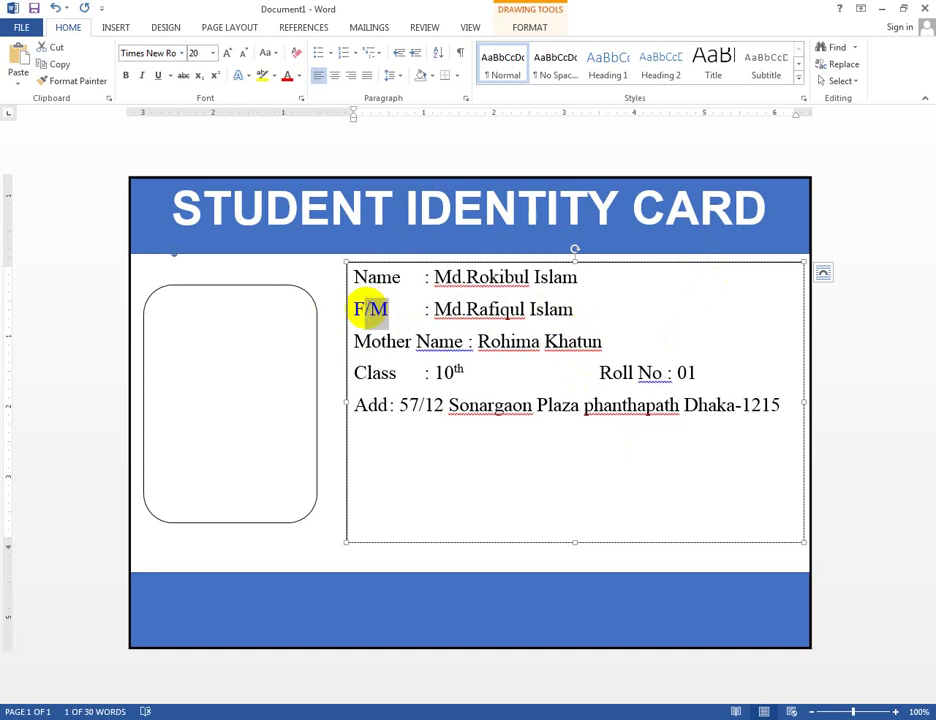
pyautogui.write('Fathe')
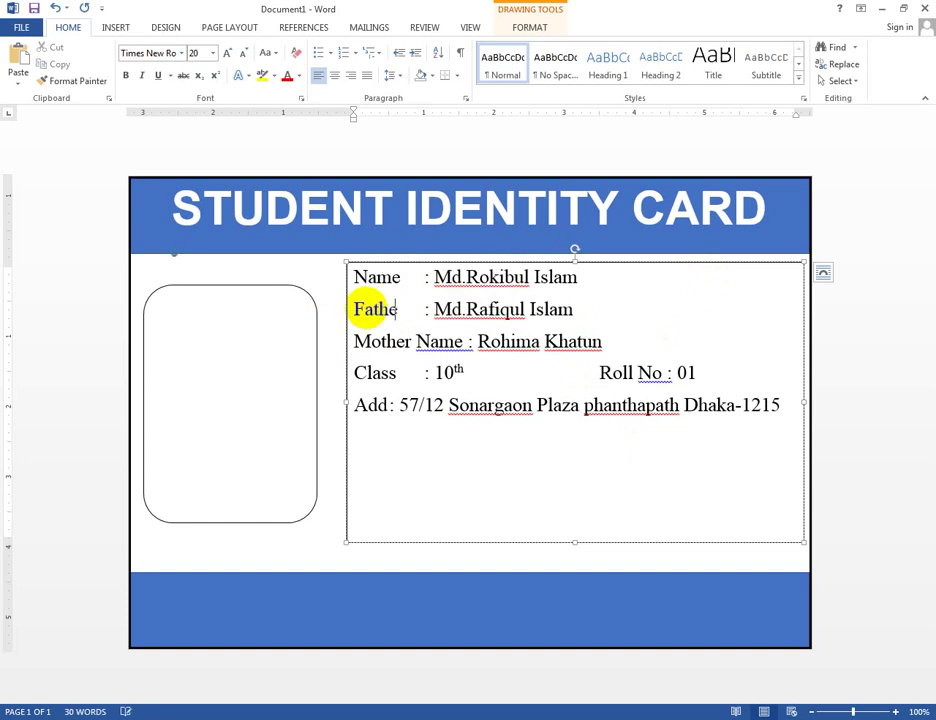
pyautogui.write('am')
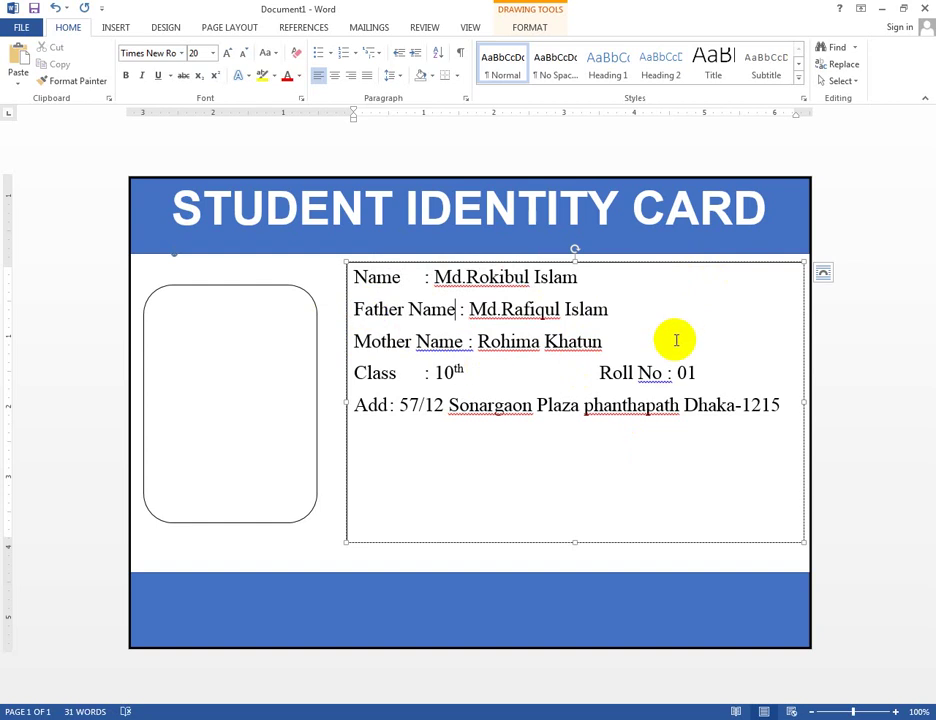
pyautogui.press('Tab')
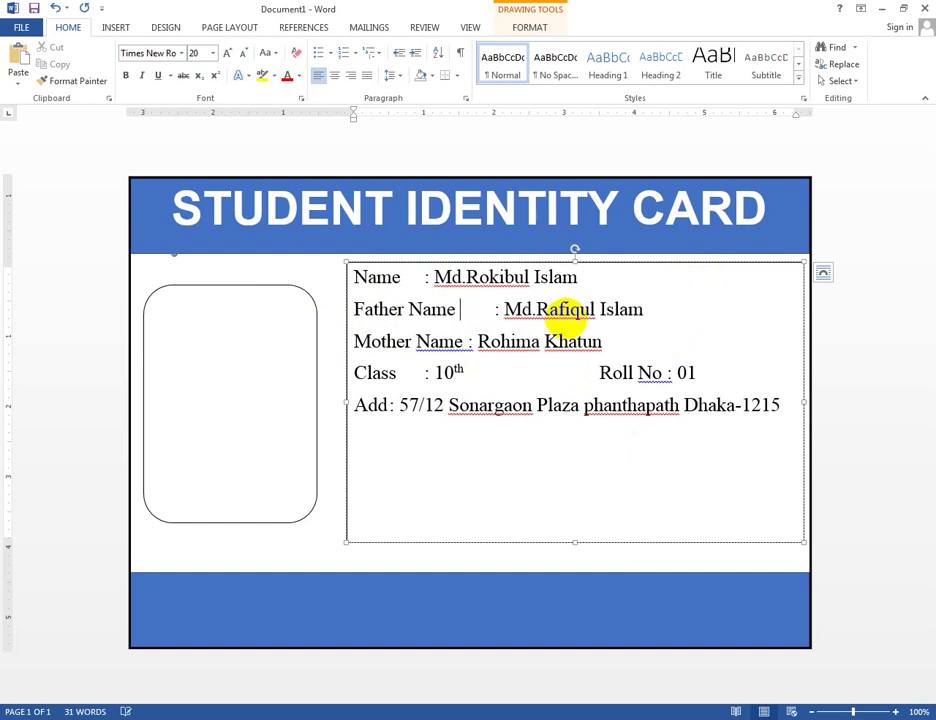
pyautogui.press('Delete')
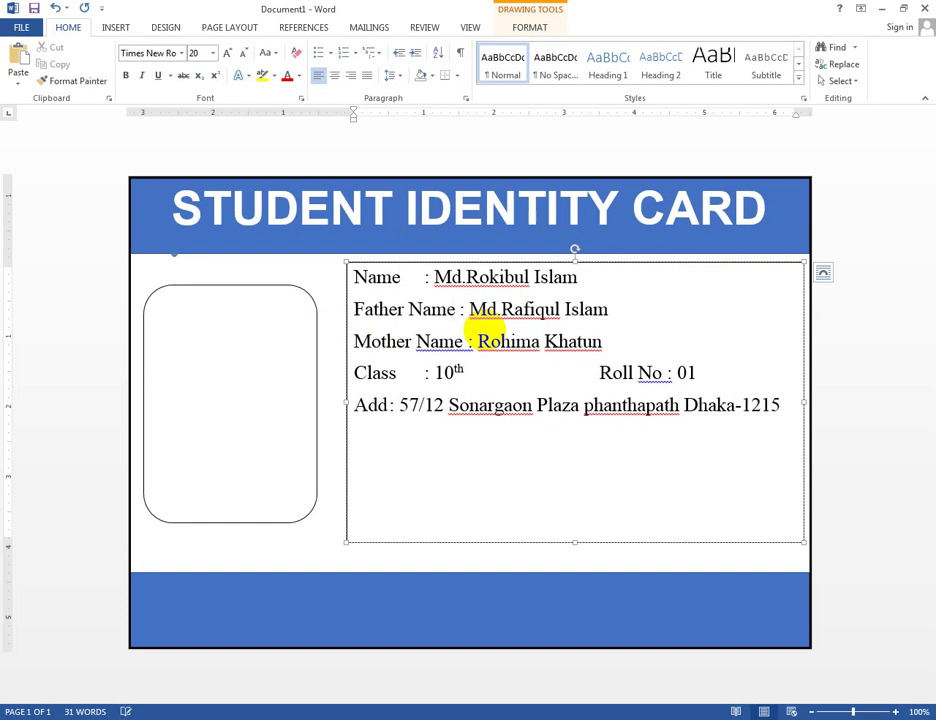
pyautogui.press('Delete')
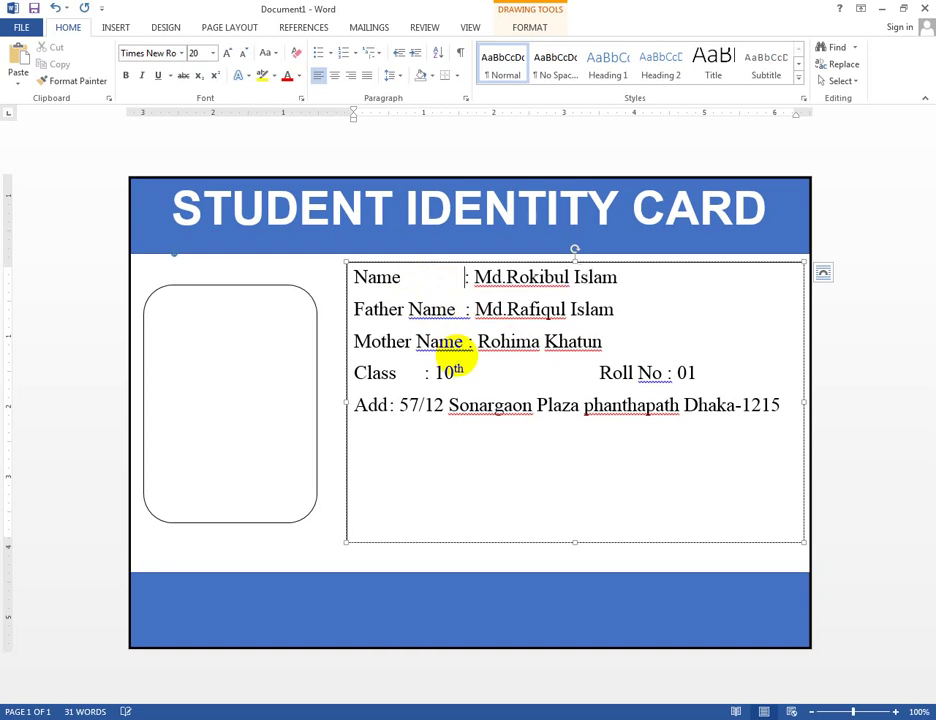
pyautogui.click(423, 372)
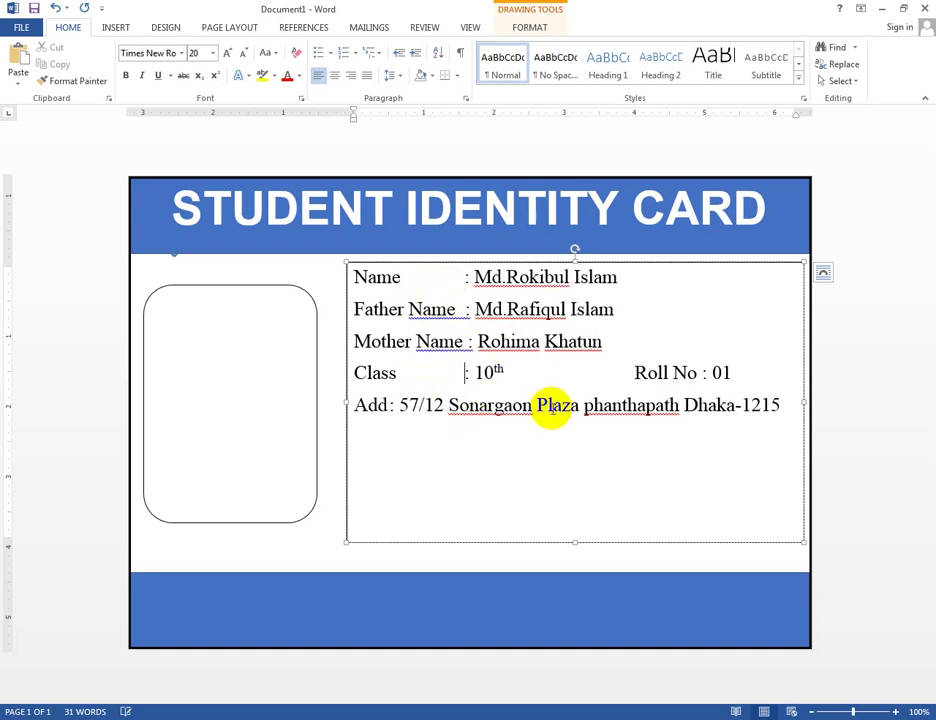
pyautogui.click(389, 405)
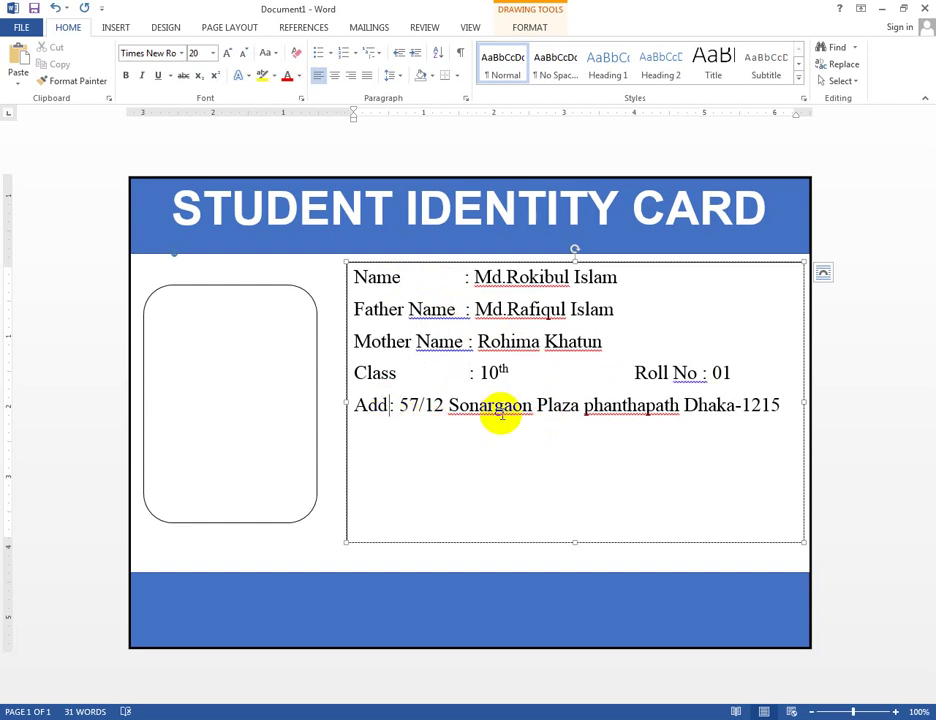
# Change the Add label to Address and tab its colon into the colon column.
pyautogui.write('ress')
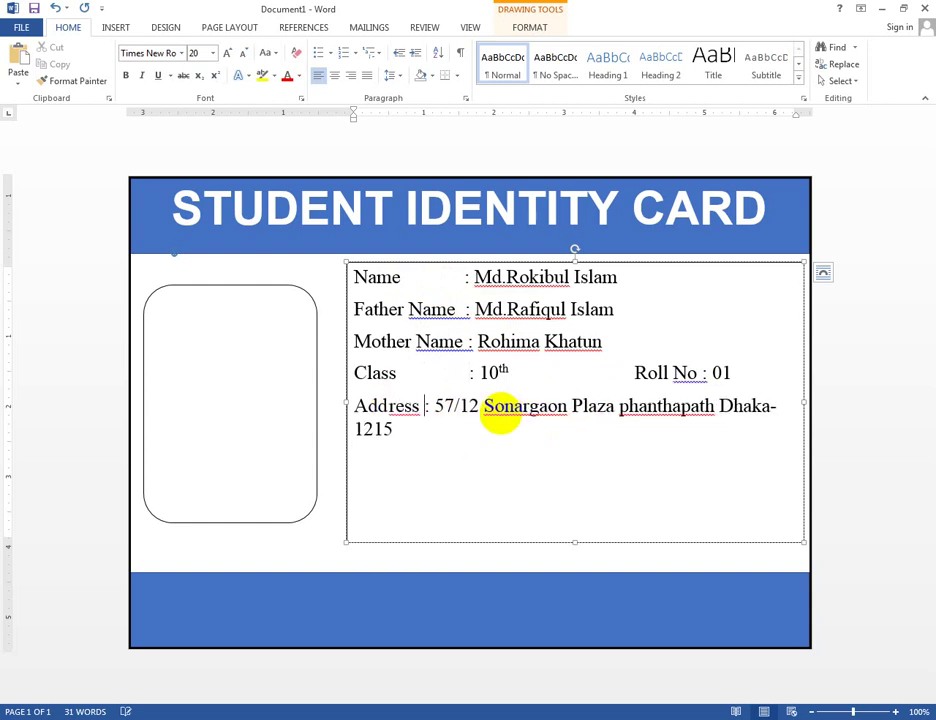
pyautogui.rightClick(391, 407)
pyautogui.click(389, 428)
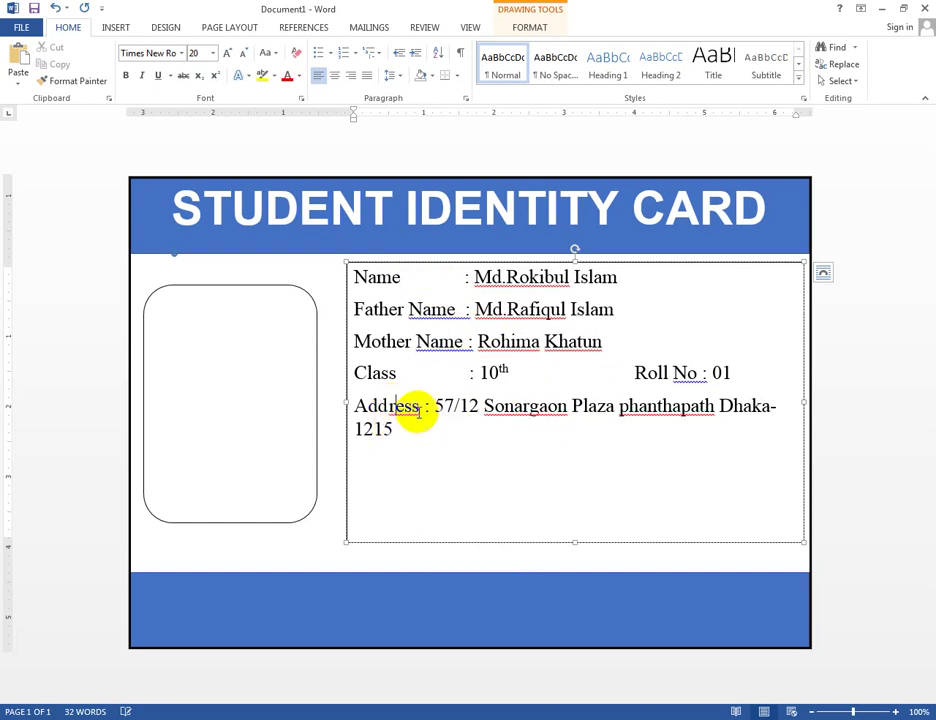
pyautogui.moveTo(418, 410); pyautogui.dragTo(384, 409)
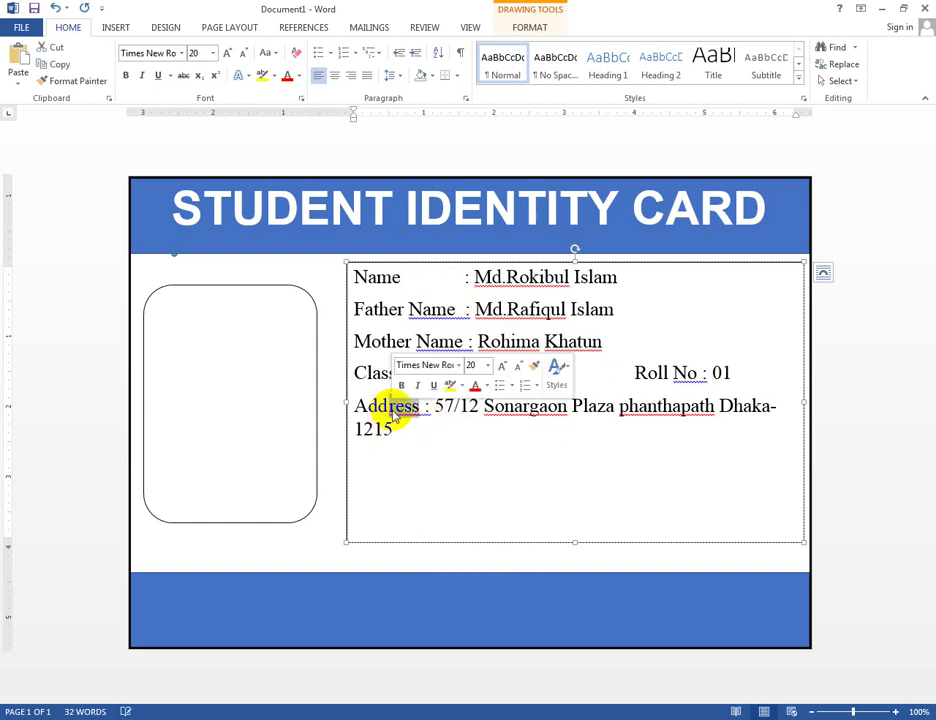
pyautogui.press('Delete')
pyautogui.press('Delete')
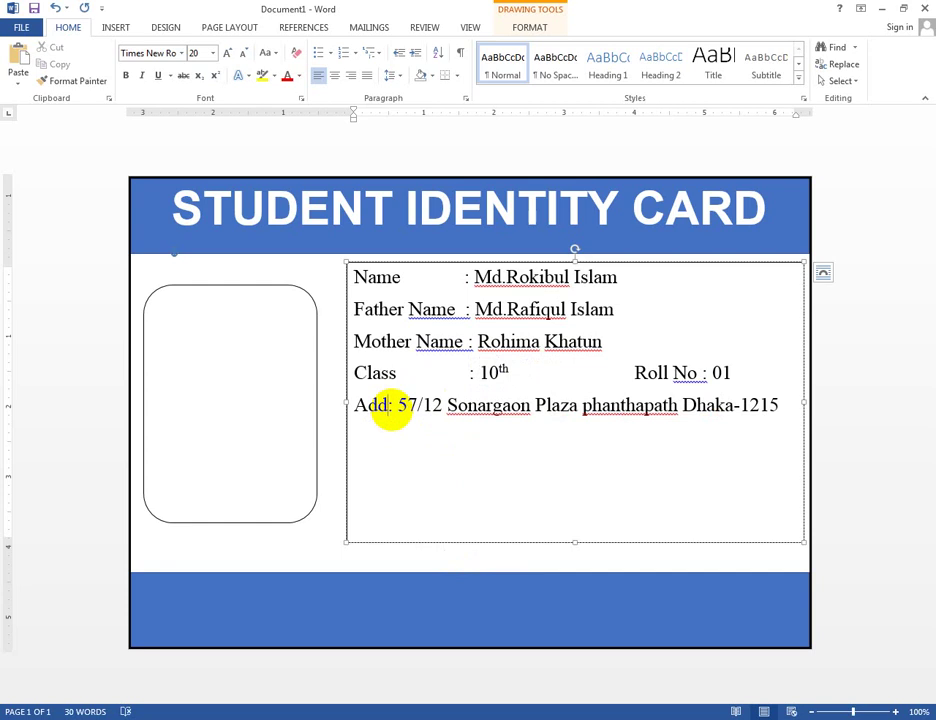
pyautogui.write('r')
pyautogui.press('BackSpace')
pyautogui.press('BackSpace')
pyautogui.press('BackSpace')
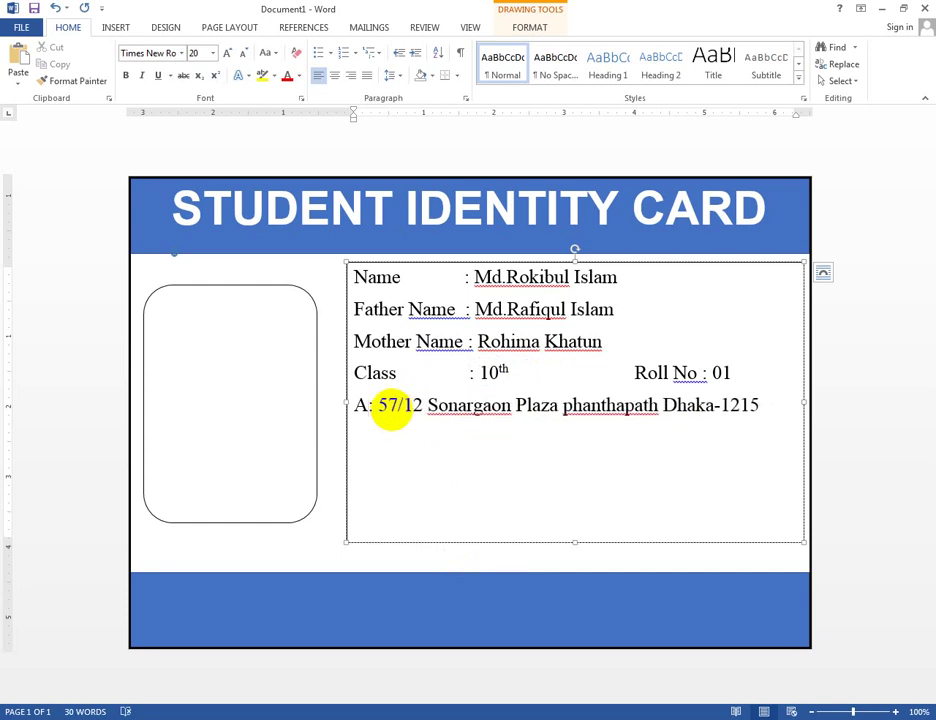
pyautogui.write('ddr')
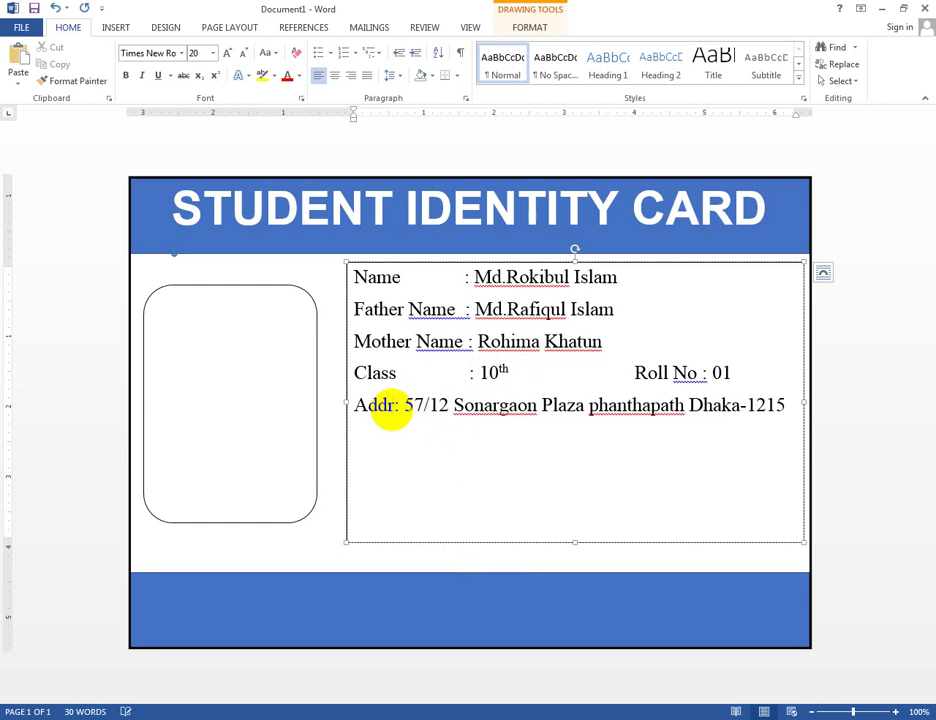
pyautogui.write('esh')
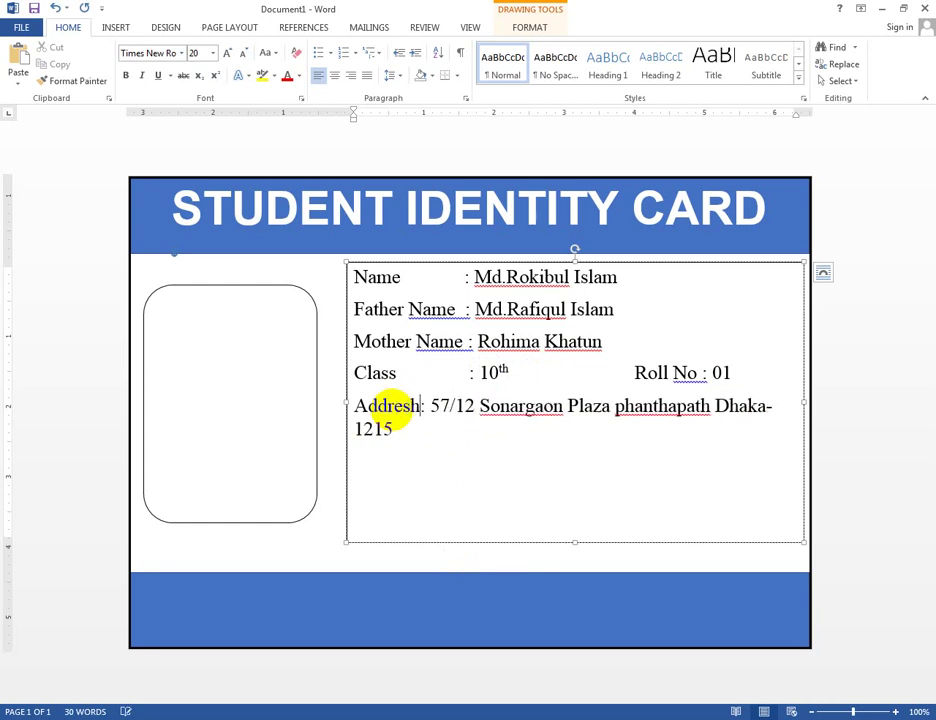
pyautogui.rightClick(389, 415)
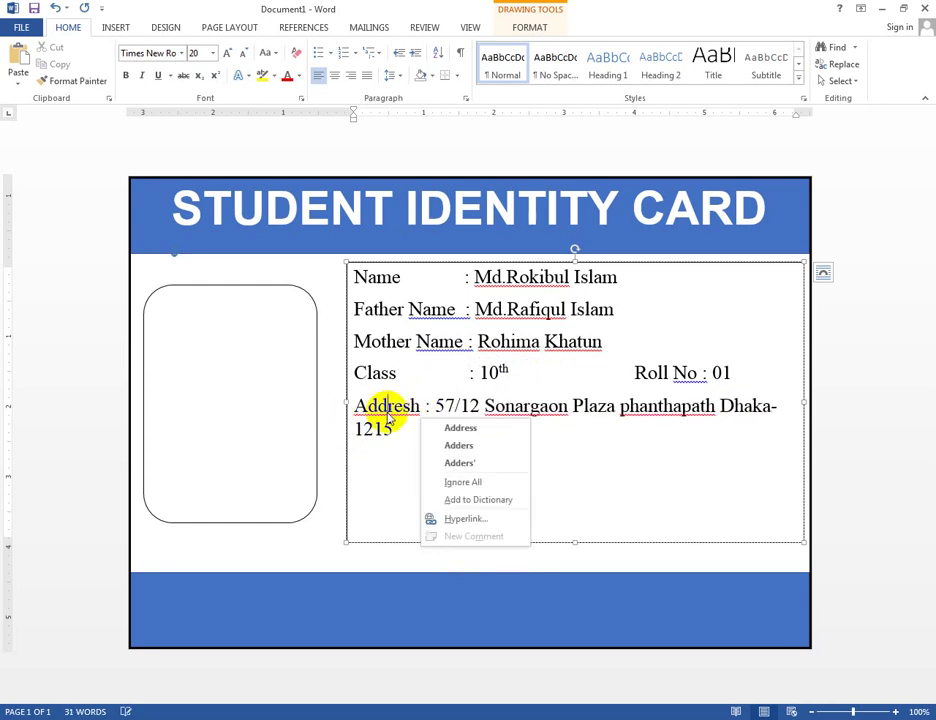
pyautogui.click(462, 428)
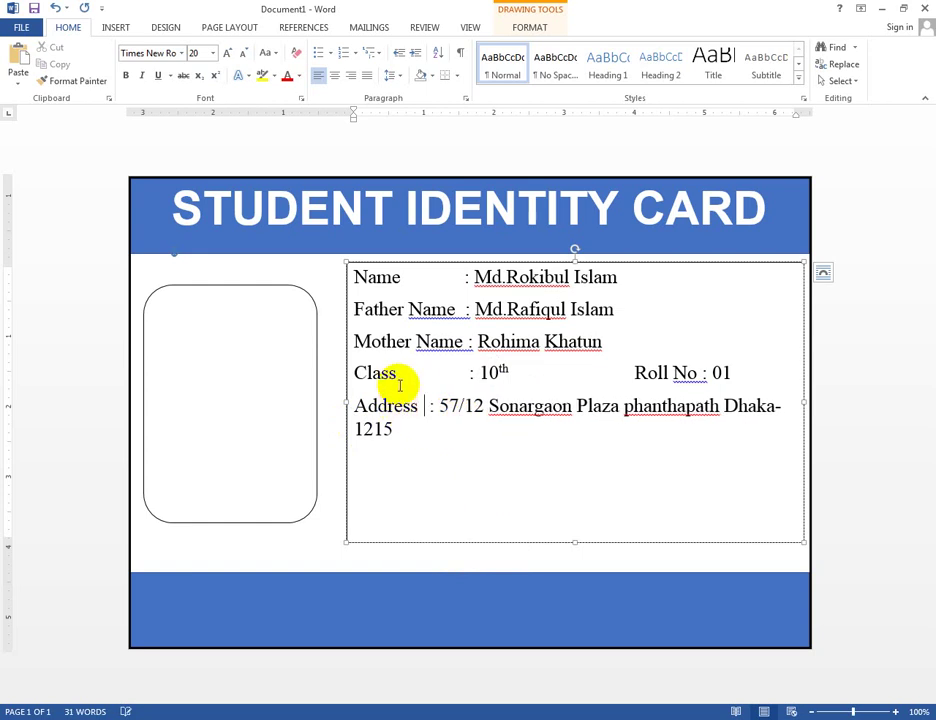
pyautogui.press('Tab')
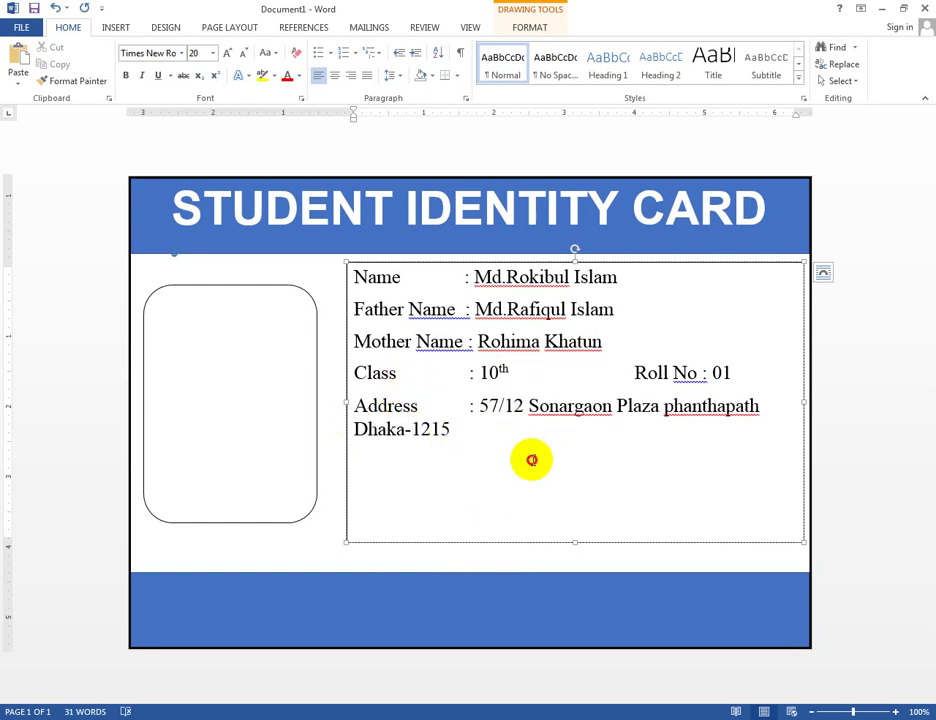
# Move the address ending onto an indented second line starting with a capital P.
pyautogui.click(664, 407)
pyautogui.press('Return')
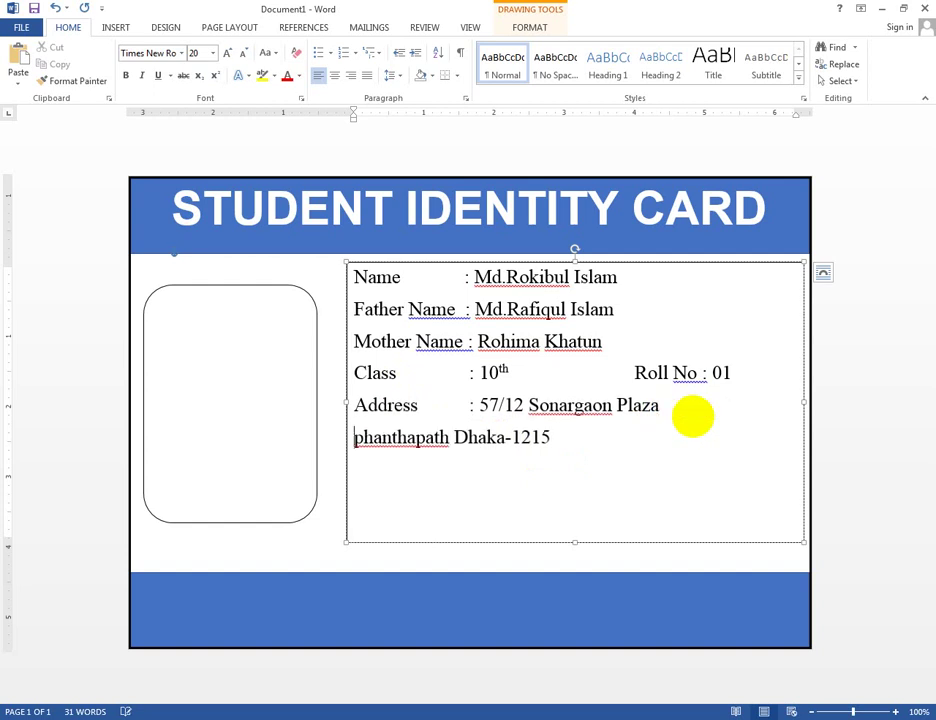
pyautogui.press('Tab')
pyautogui.press('Tab')
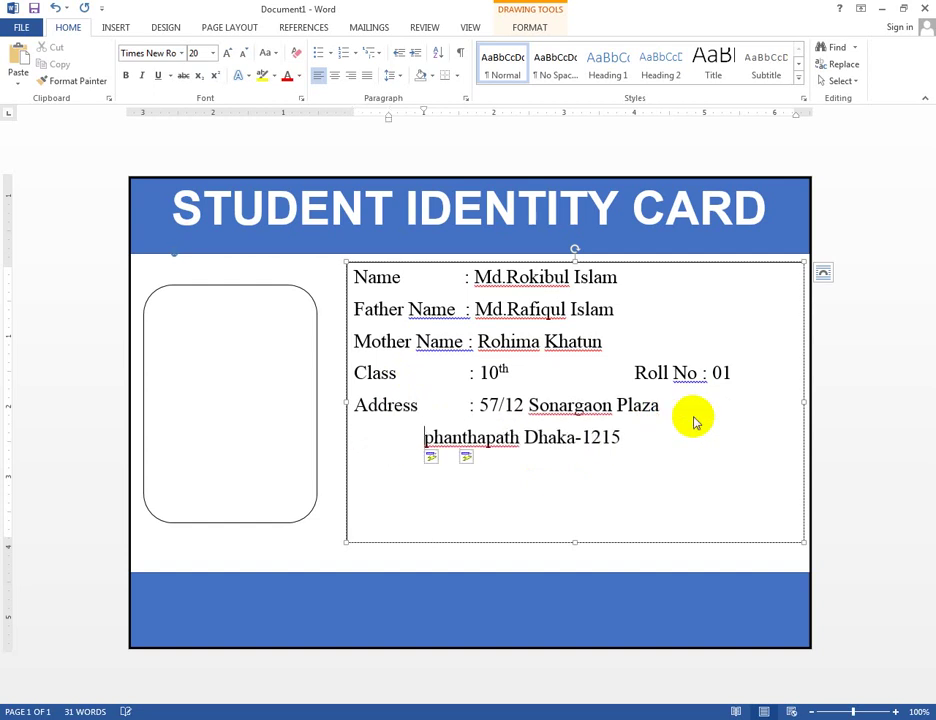
pyautogui.press('Tab')
pyautogui.press('Tab')
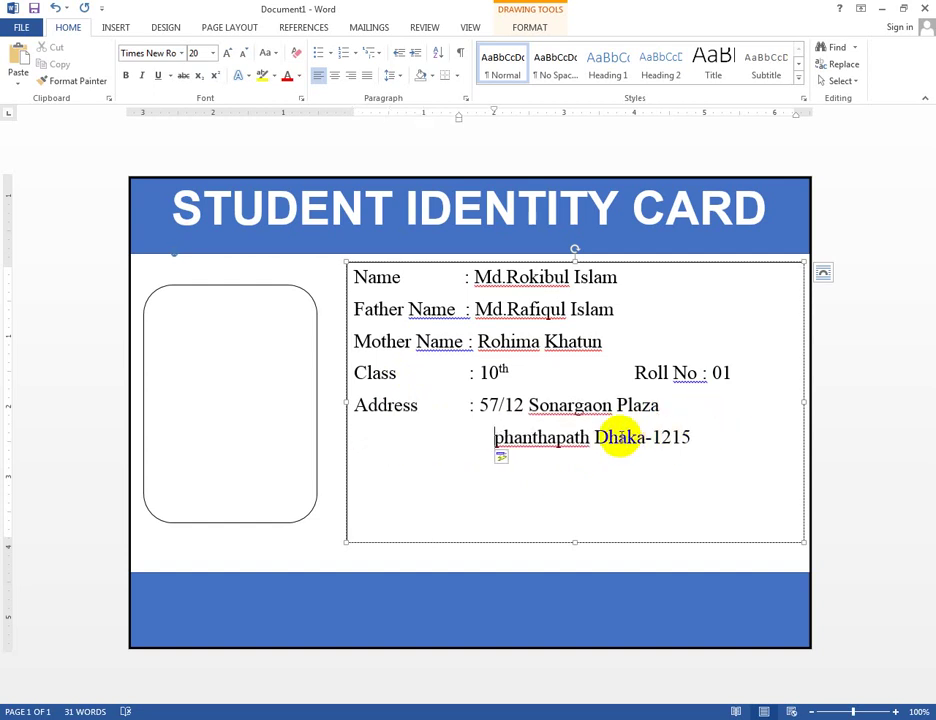
pyautogui.press('BackSpace')
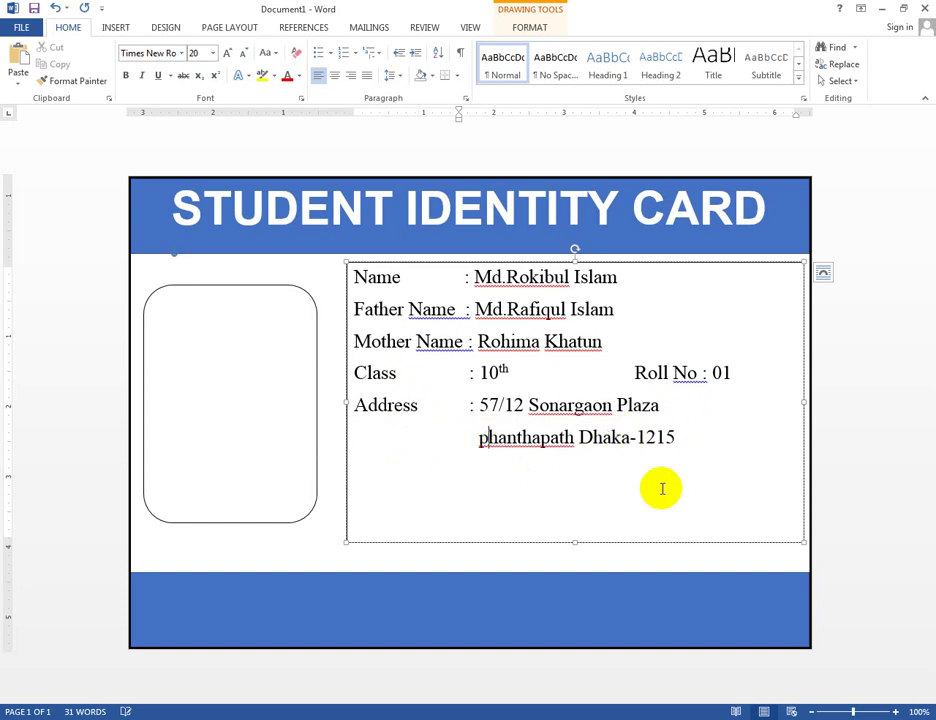
pyautogui.press('BackSpace')
pyautogui.write('P')
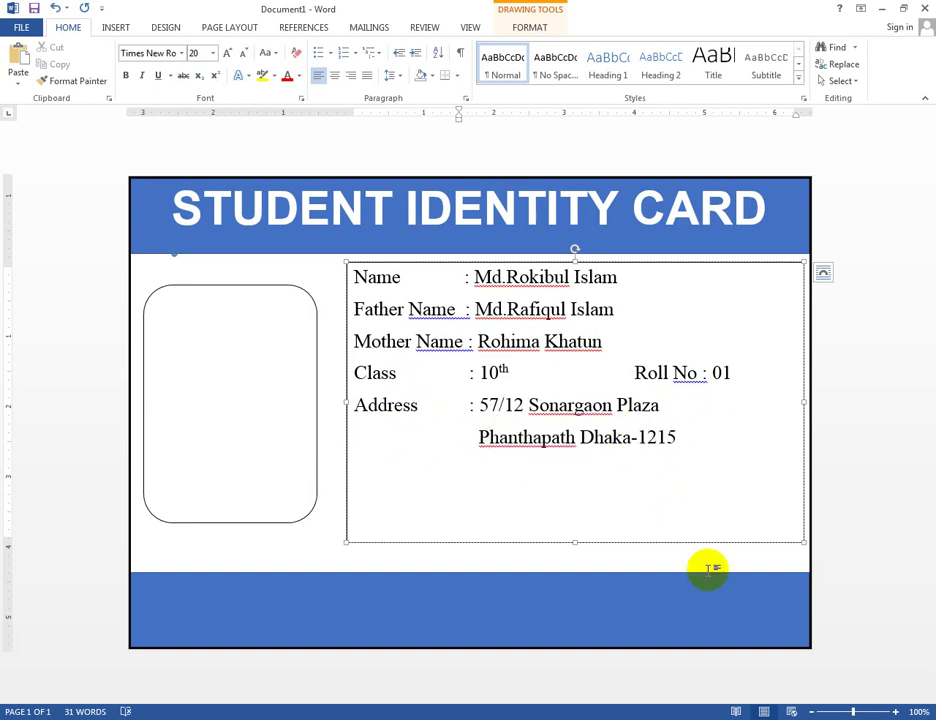
pyautogui.rightClick(575, 437)
pyautogui.press('Escape')
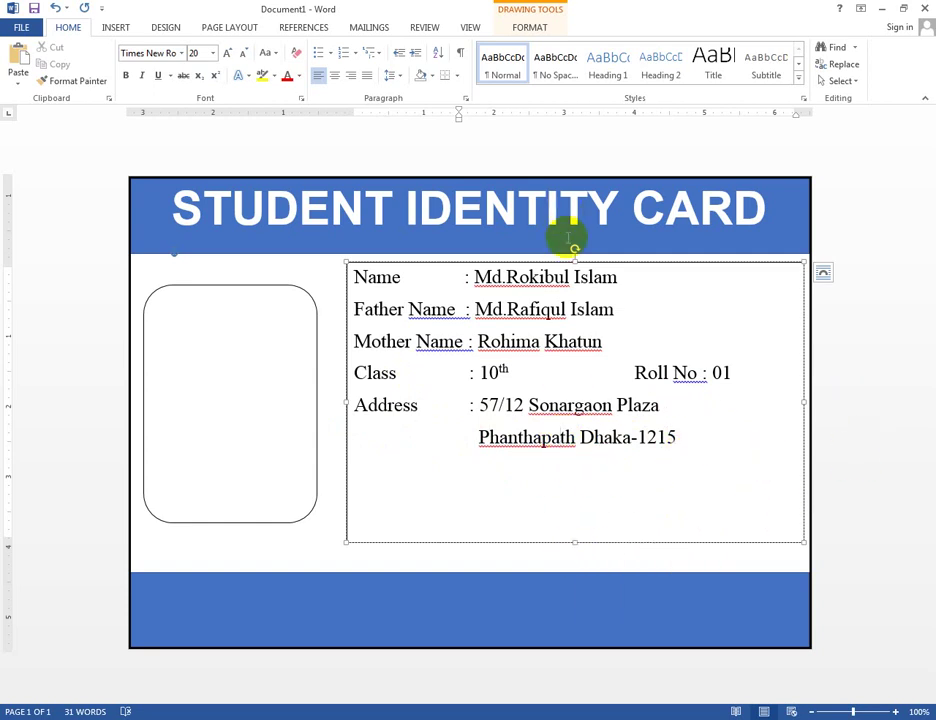
pyautogui.click(675, 437)
# Colour the Name, Father Name, Mother Name, Class, Address and Roll No labels light green.
pyautogui.moveTo(677, 437)
pyautogui.mouseDown()
pyautogui.moveTo(359, 290)
pyautogui.moveTo(356, 277)
pyautogui.mouseUp()
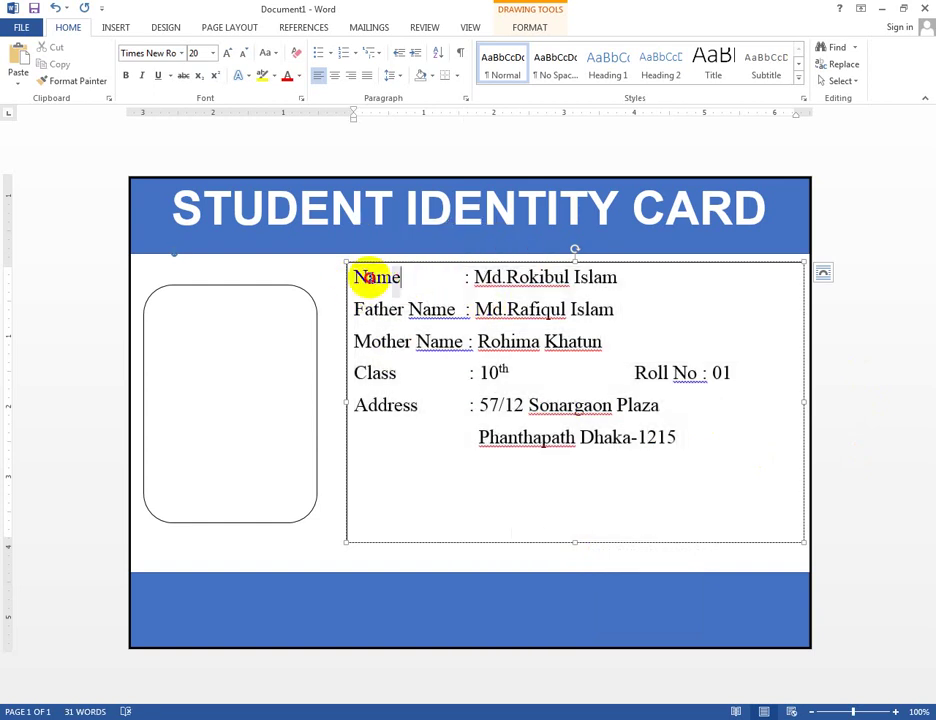
pyautogui.click(289, 77)
pyautogui.click(299, 77)
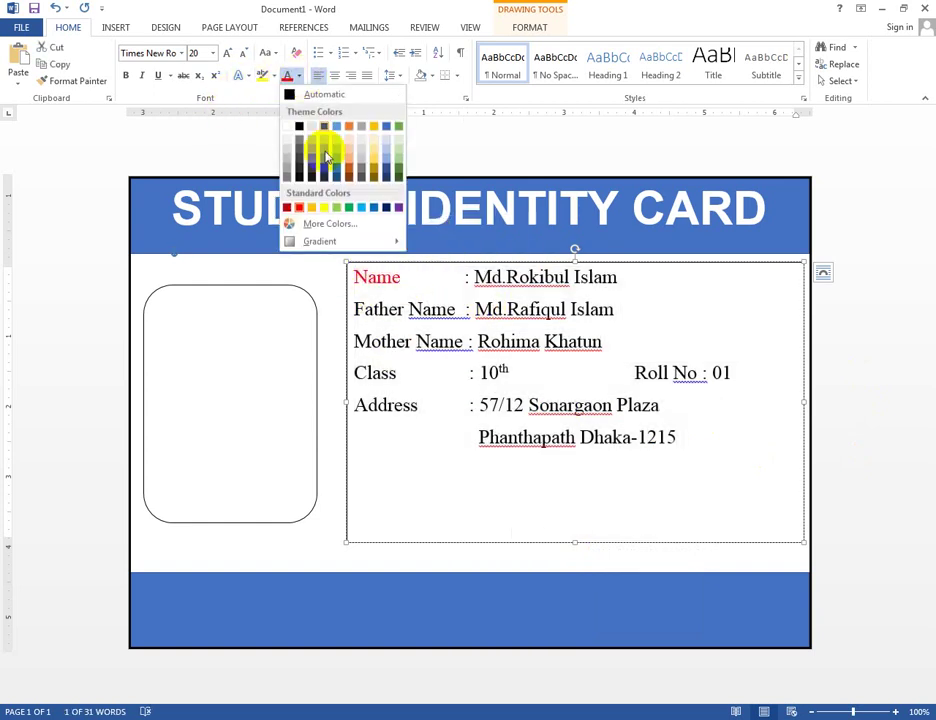
pyautogui.click(336, 207)
pyautogui.moveTo(457, 311); pyautogui.dragTo(355, 309)
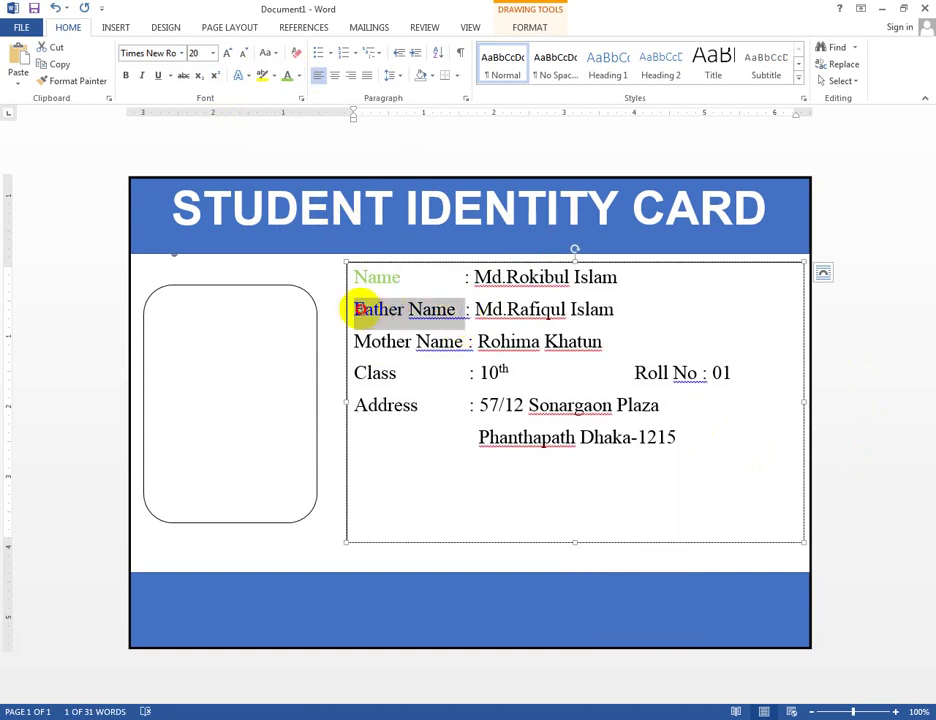
pyautogui.click(286, 77)
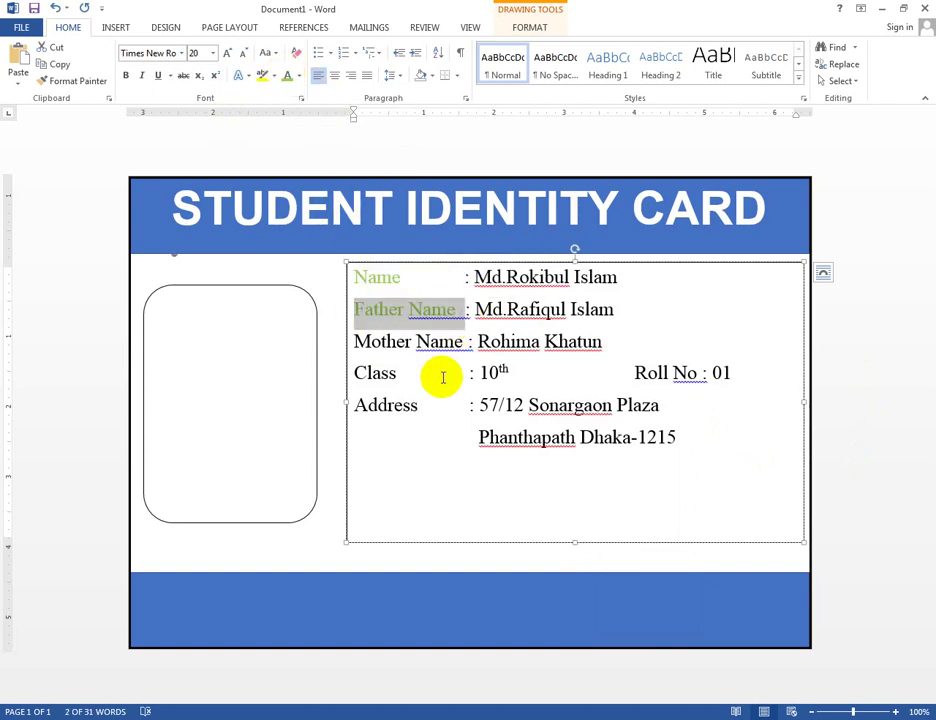
pyautogui.moveTo(466, 342); pyautogui.dragTo(372, 341)
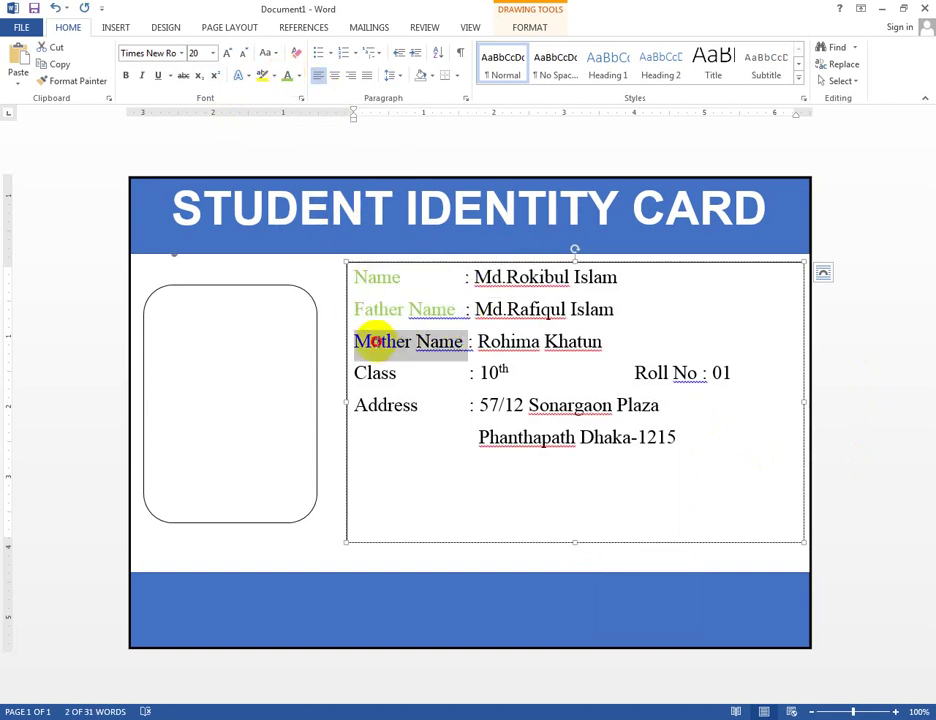
pyautogui.click(286, 77)
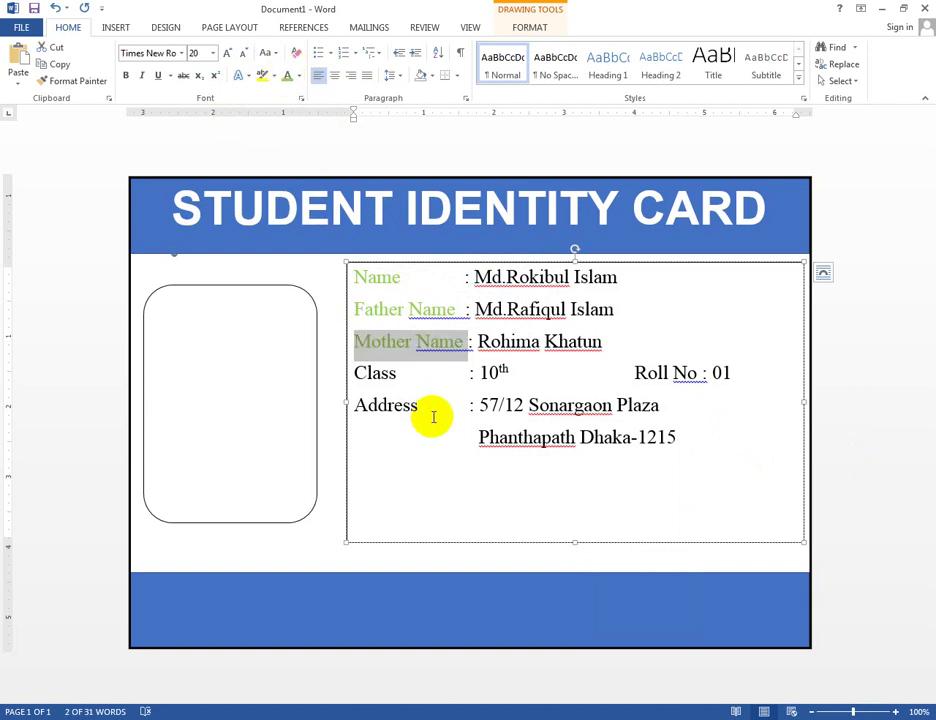
pyautogui.moveTo(409, 372); pyautogui.dragTo(357, 372)
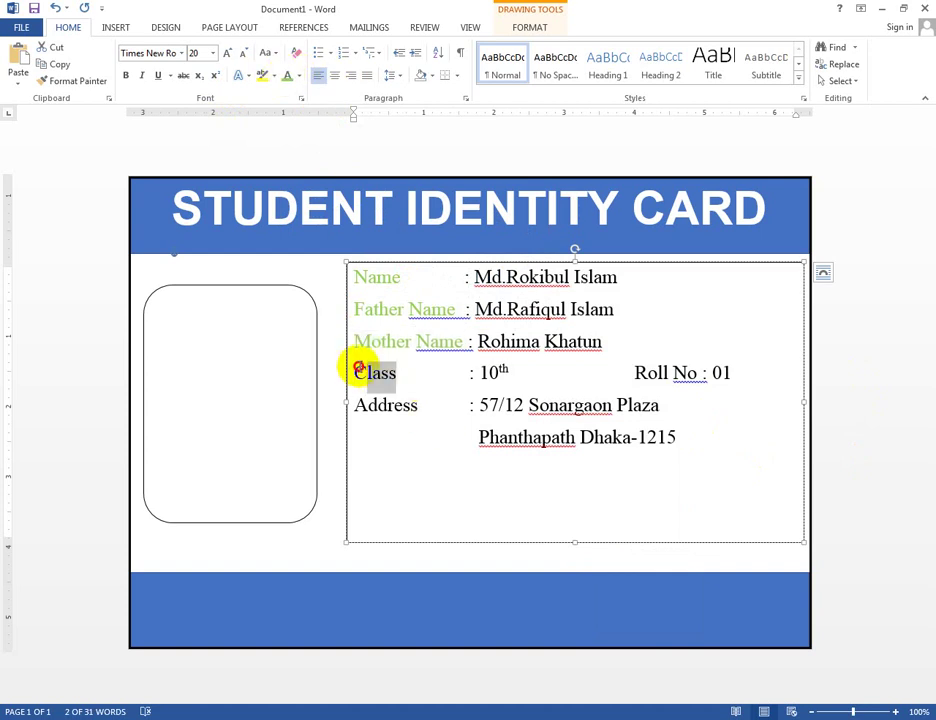
pyautogui.click(286, 77)
pyautogui.moveTo(424, 405); pyautogui.dragTo(355, 405)
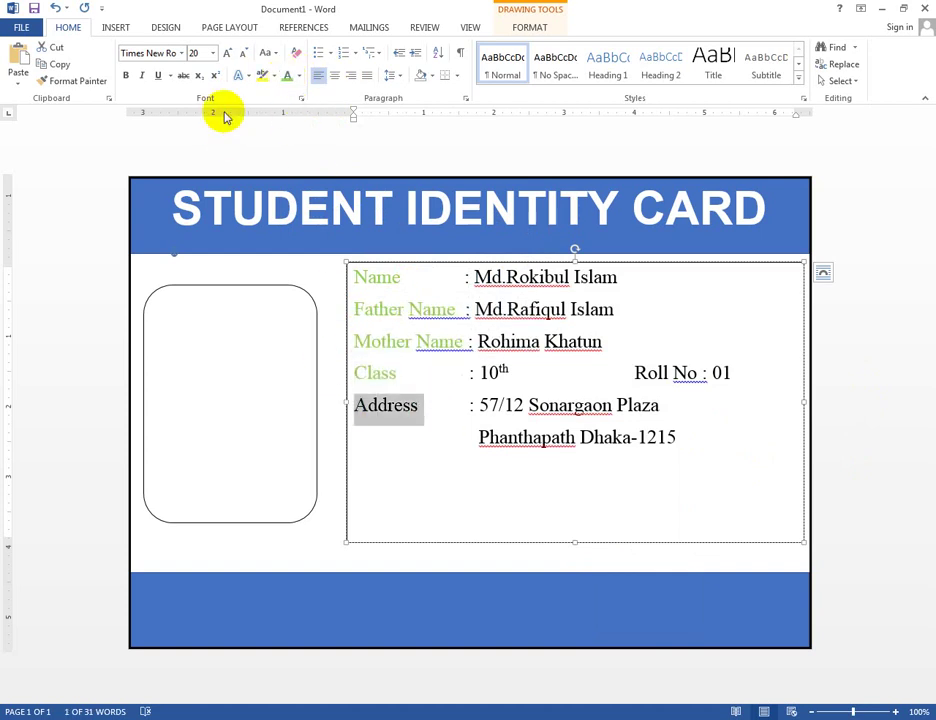
pyautogui.click(286, 77)
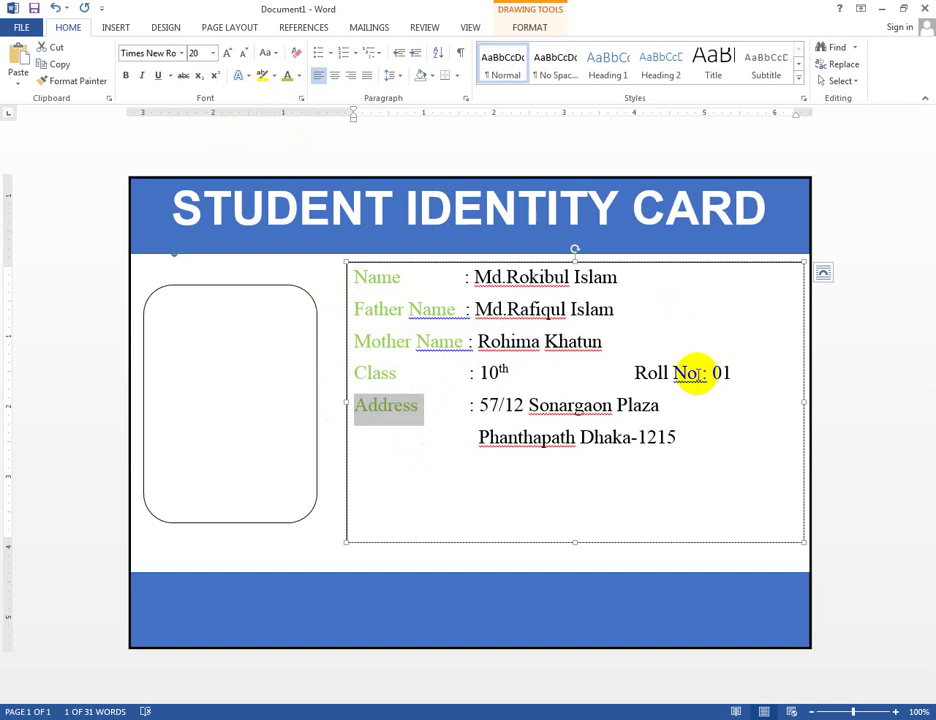
pyautogui.moveTo(701, 373); pyautogui.dragTo(636, 373)
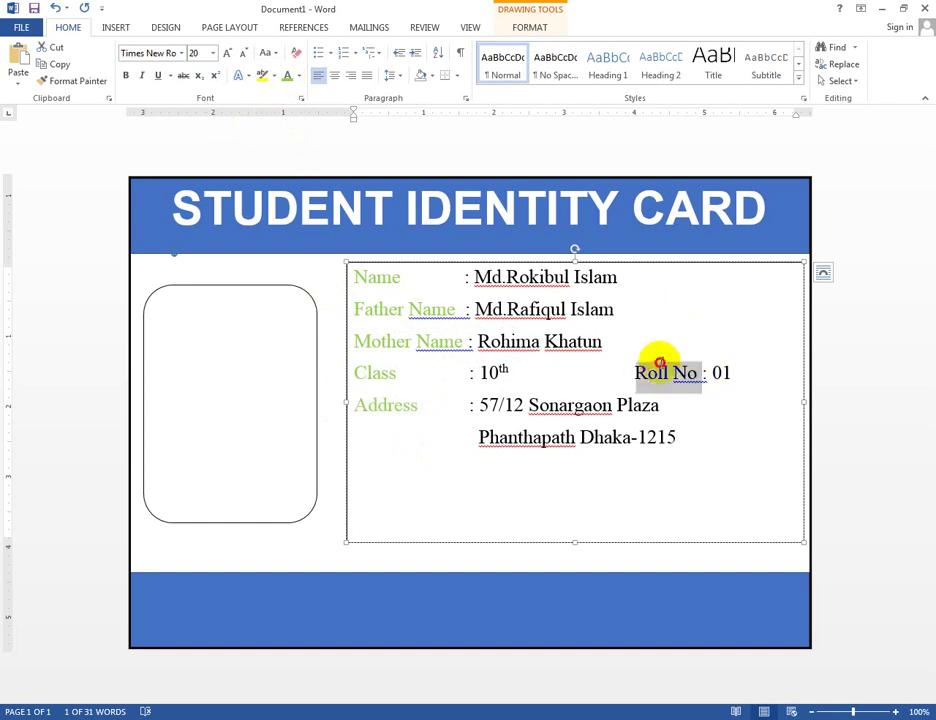
pyautogui.click(292, 79)
pyautogui.click(500, 428)
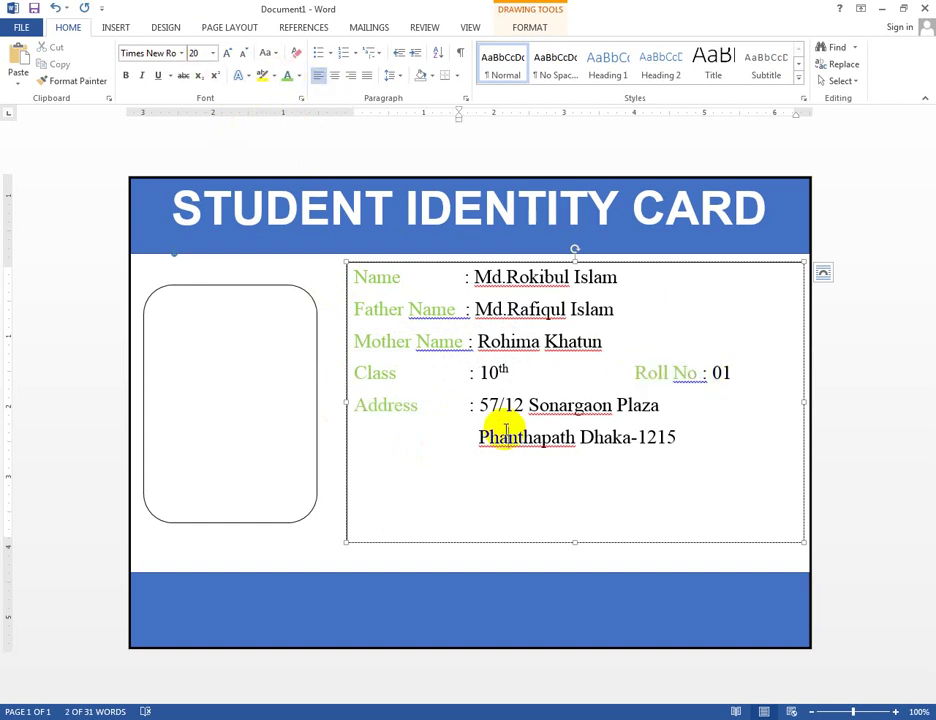
# Join Mother Name and Father Name to their colons and remove extra spaces before the other colons.
pyautogui.rightClick(451, 345)
pyautogui.click(485, 374)
pyautogui.rightClick(432, 310)
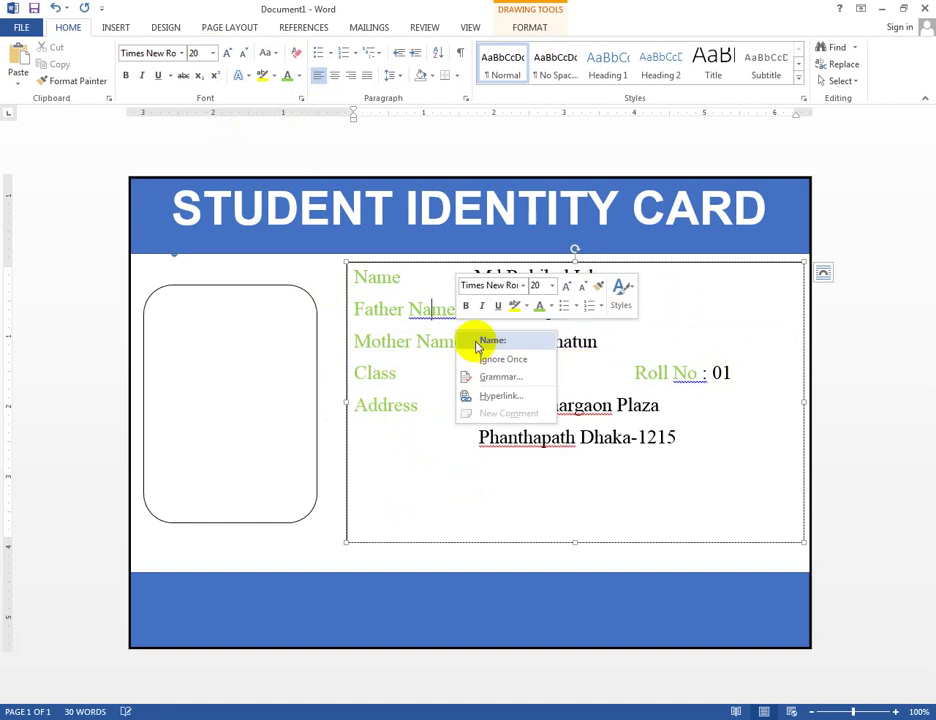
pyautogui.click(490, 341)
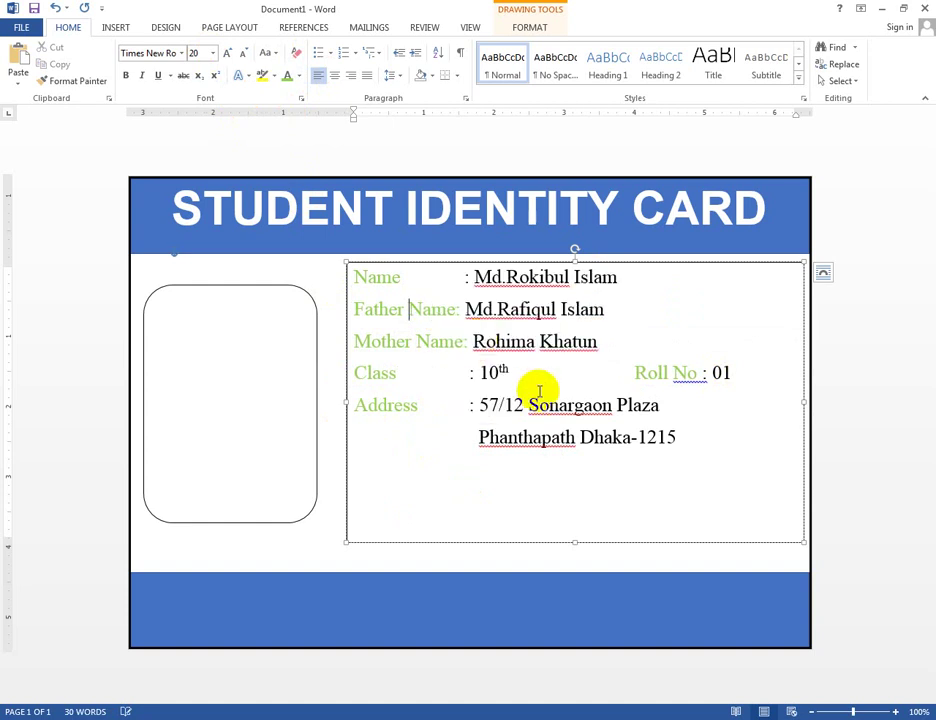
pyautogui.click(470, 376)
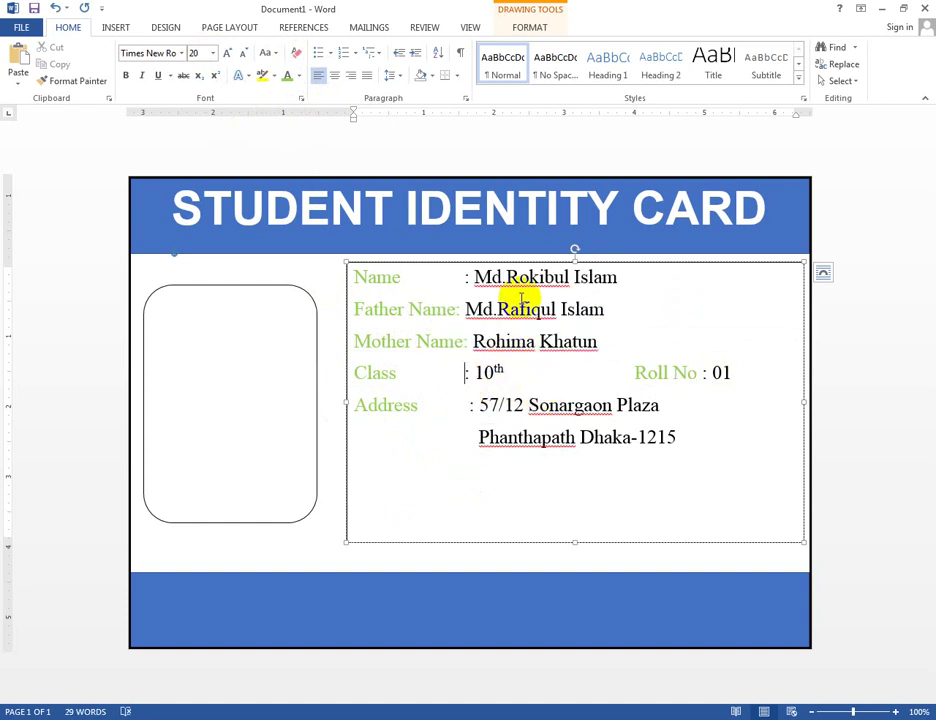
pyautogui.click(469, 405)
pyautogui.press('BackSpace')
pyautogui.click(462, 273)
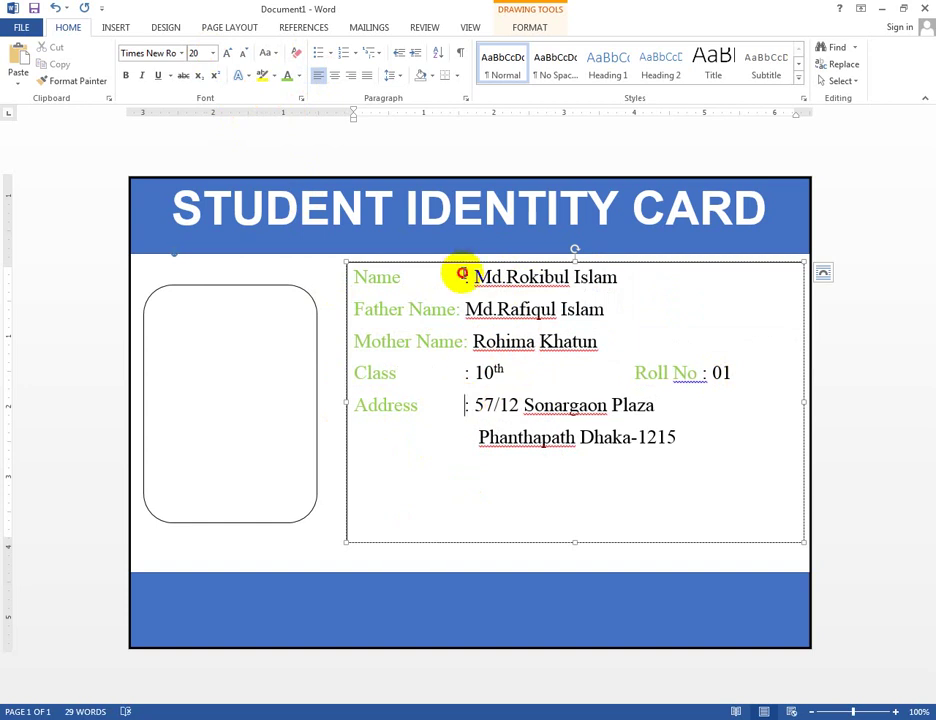
pyautogui.press('BackSpace')
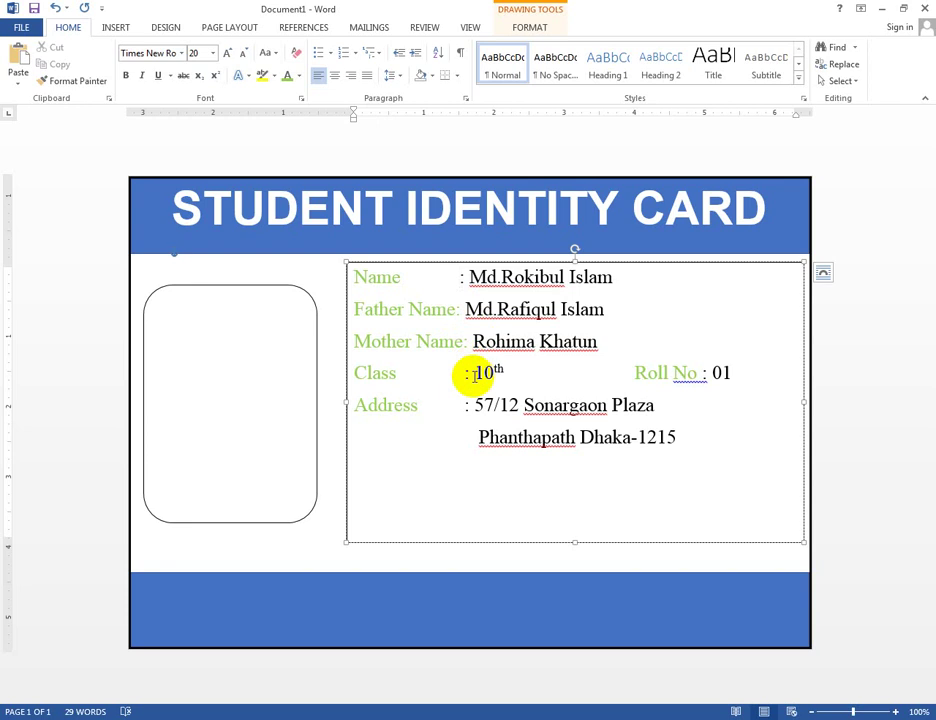
# Rename Father Name to Fathers Name and make its colon black.
pyautogui.click(458, 306)
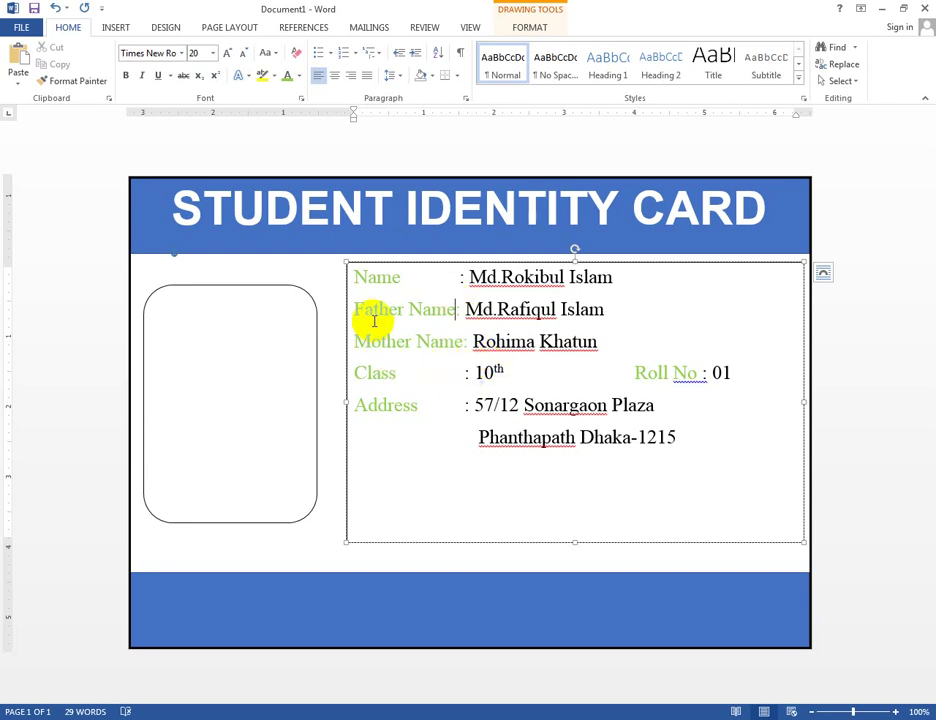
pyautogui.write(':')
pyautogui.click(405, 314)
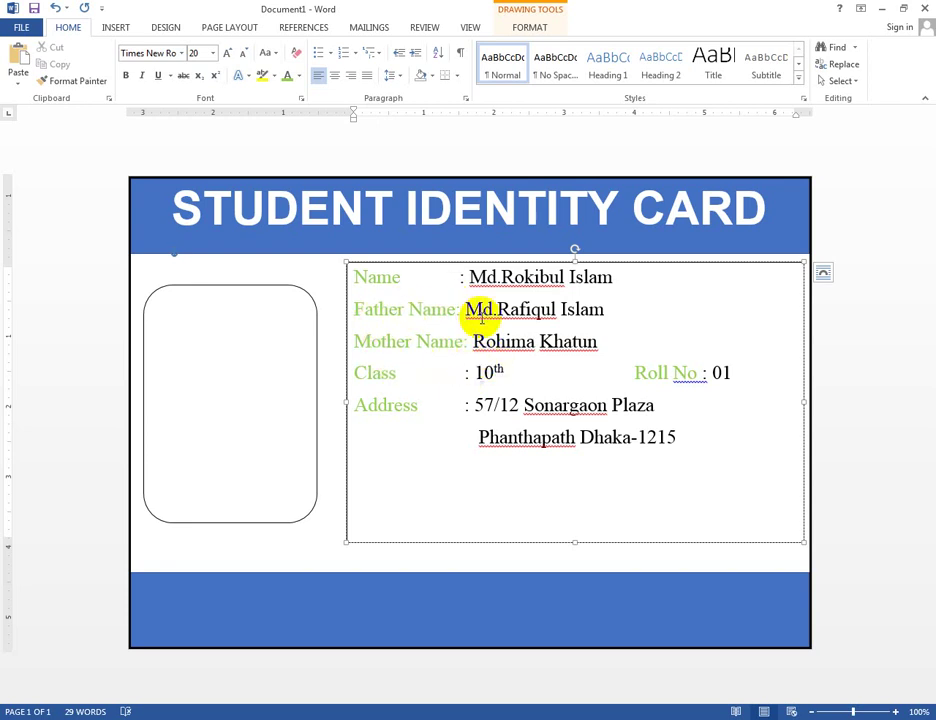
pyautogui.write('s')
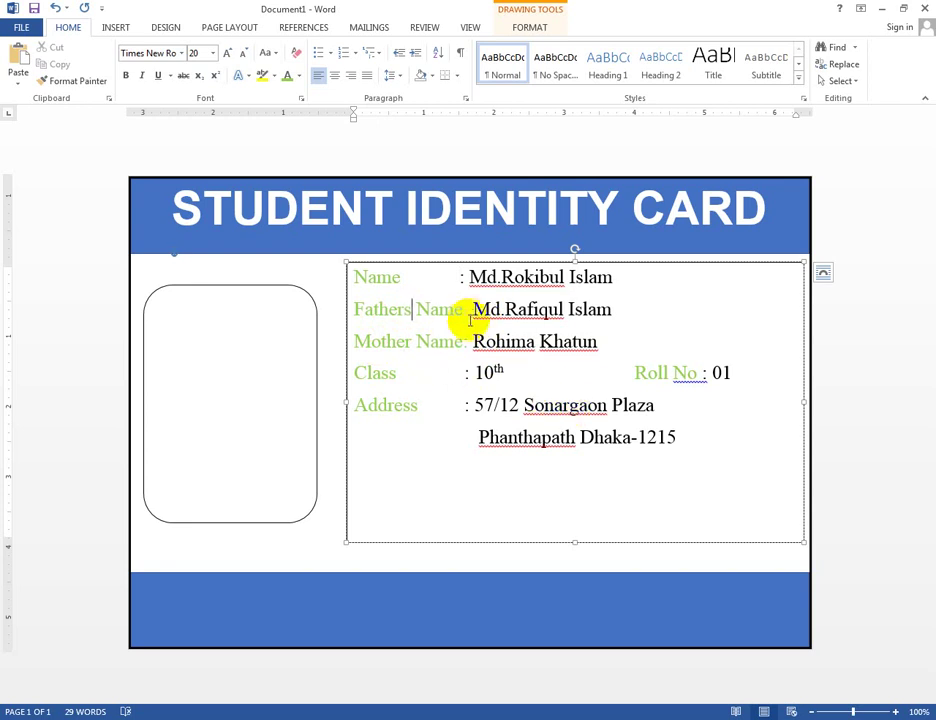
pyautogui.doubleClick(465, 310)
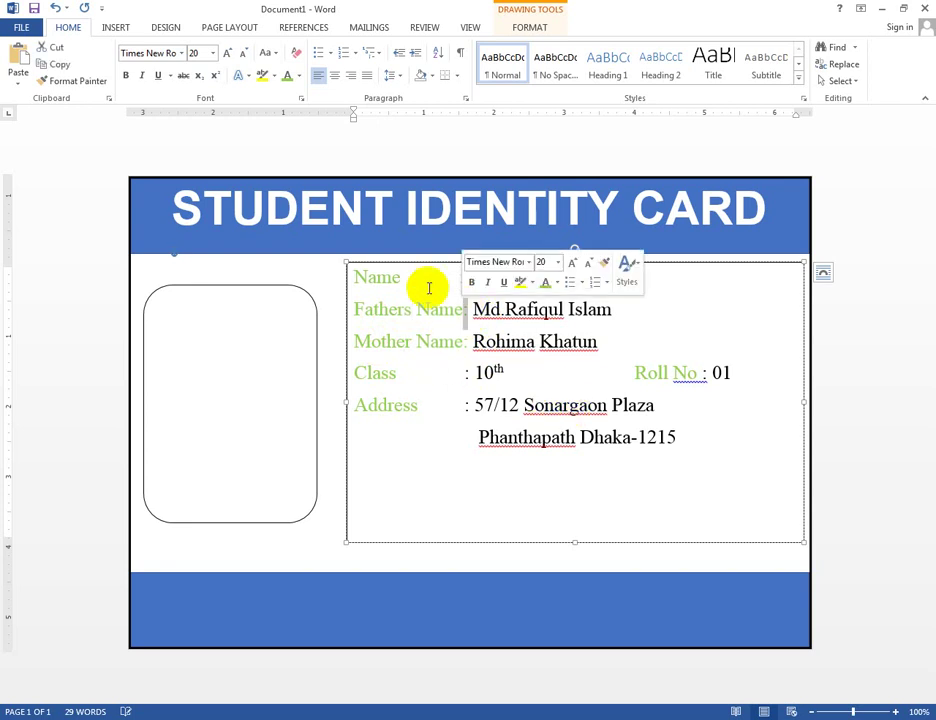
pyautogui.click(298, 76)
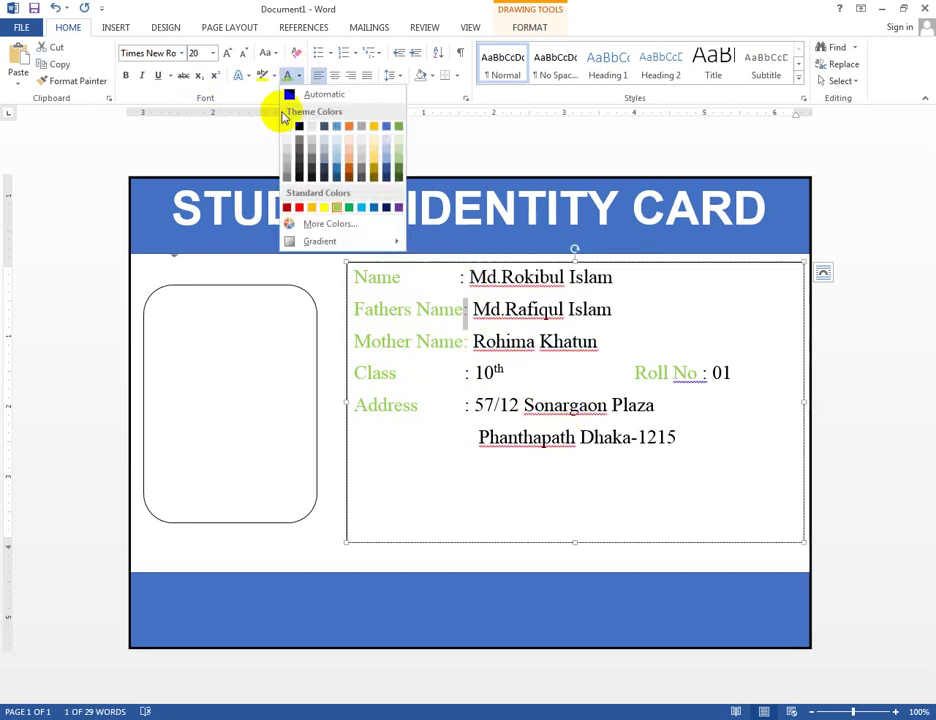
pyautogui.click(299, 126)
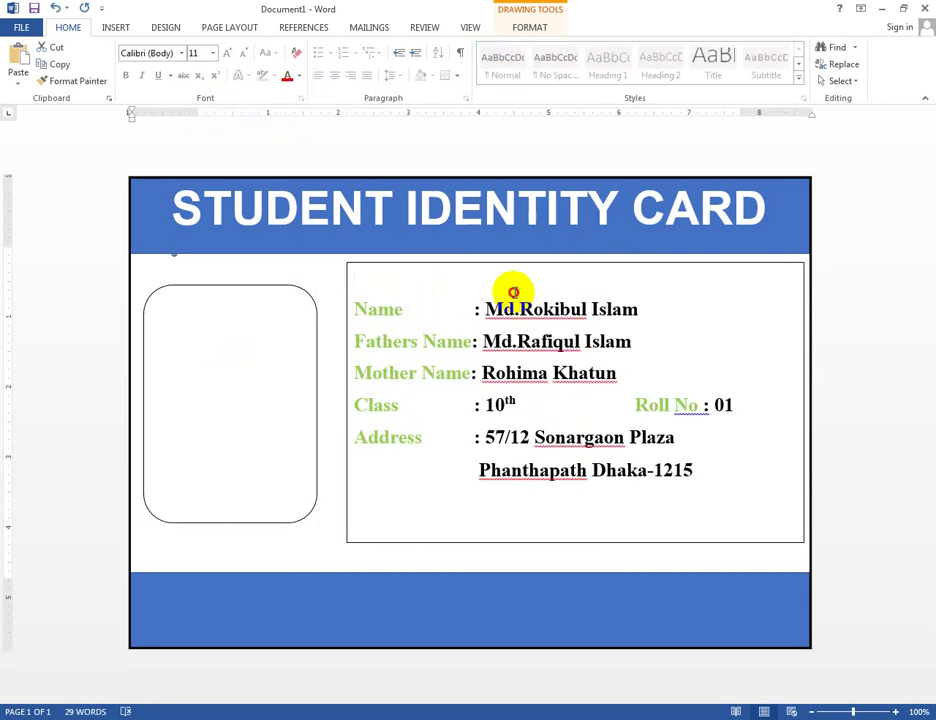
# Set the student details text box's Shape Outline to No Outline.
pyautogui.click(513, 291)
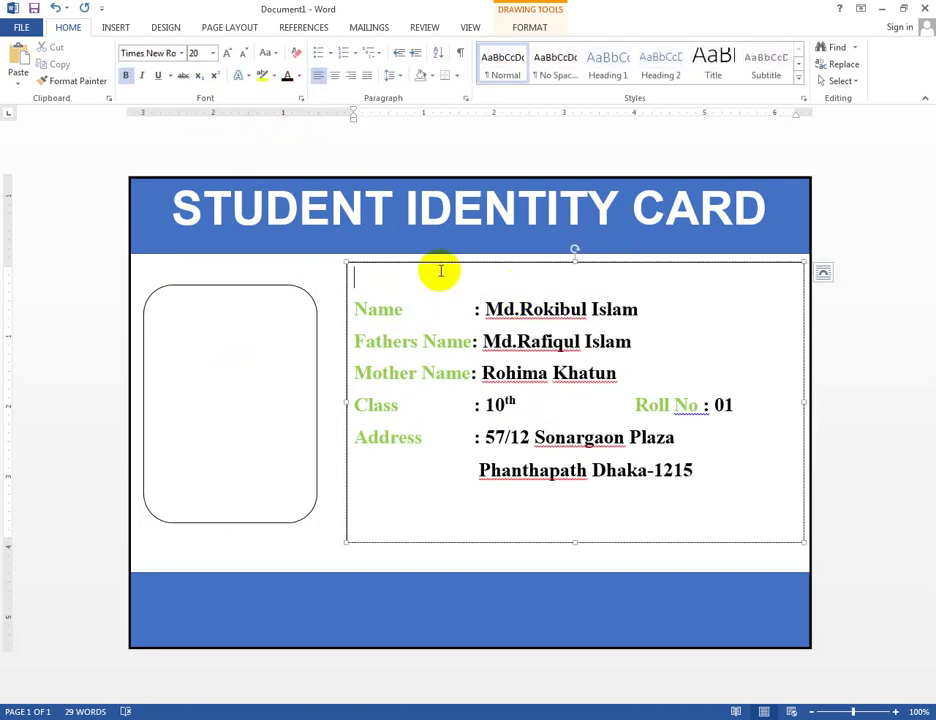
pyautogui.click(530, 30)
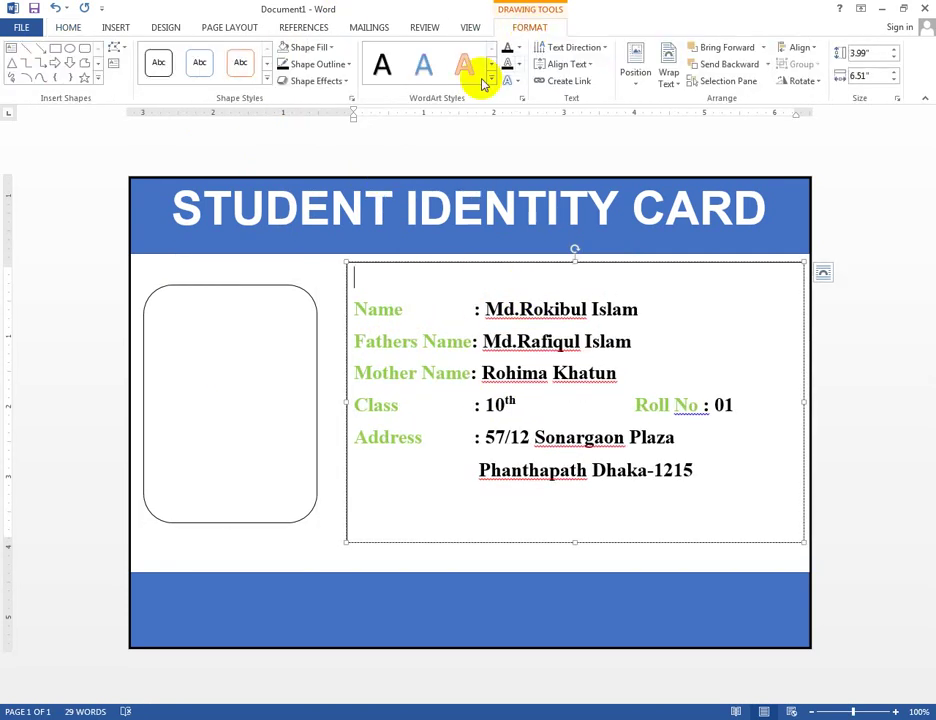
pyautogui.click(520, 50)
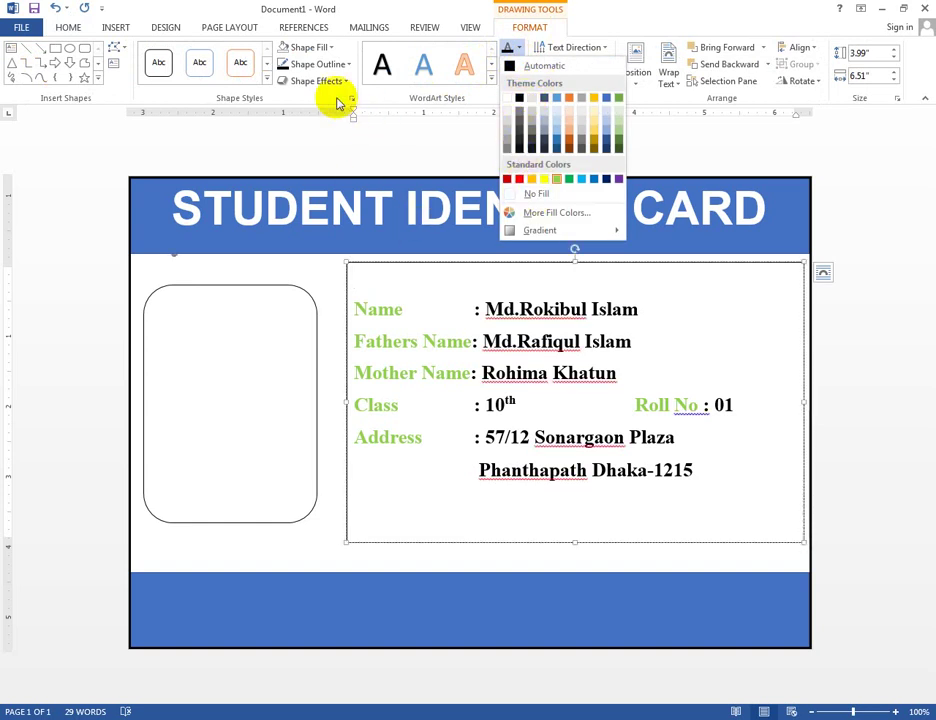
pyautogui.click(330, 48)
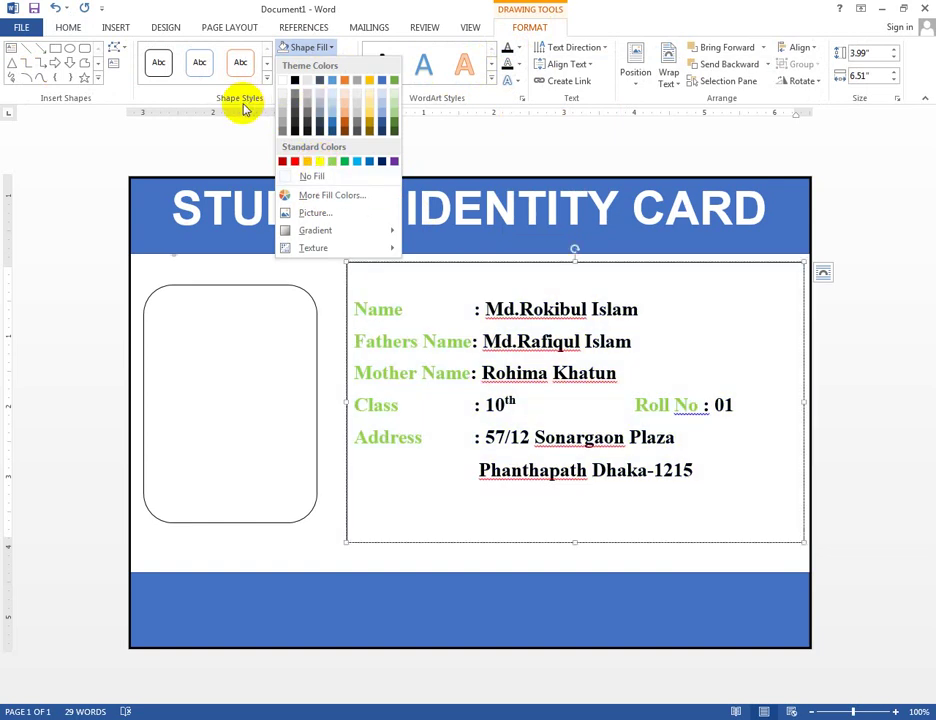
pyautogui.click(355, 63)
pyautogui.click(350, 65)
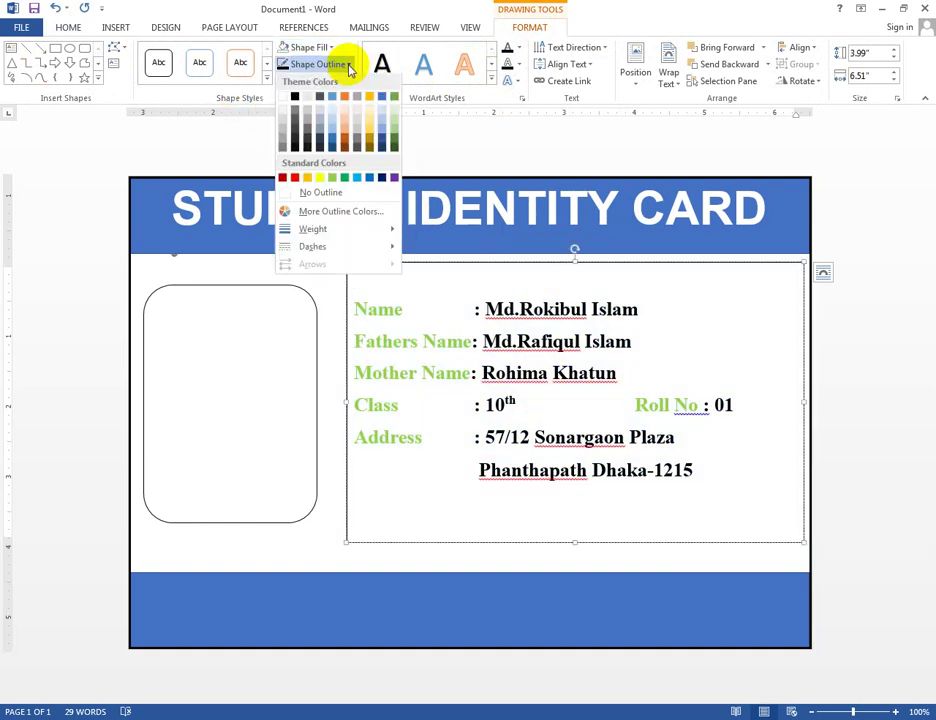
pyautogui.click(311, 192)
pyautogui.click(278, 326)
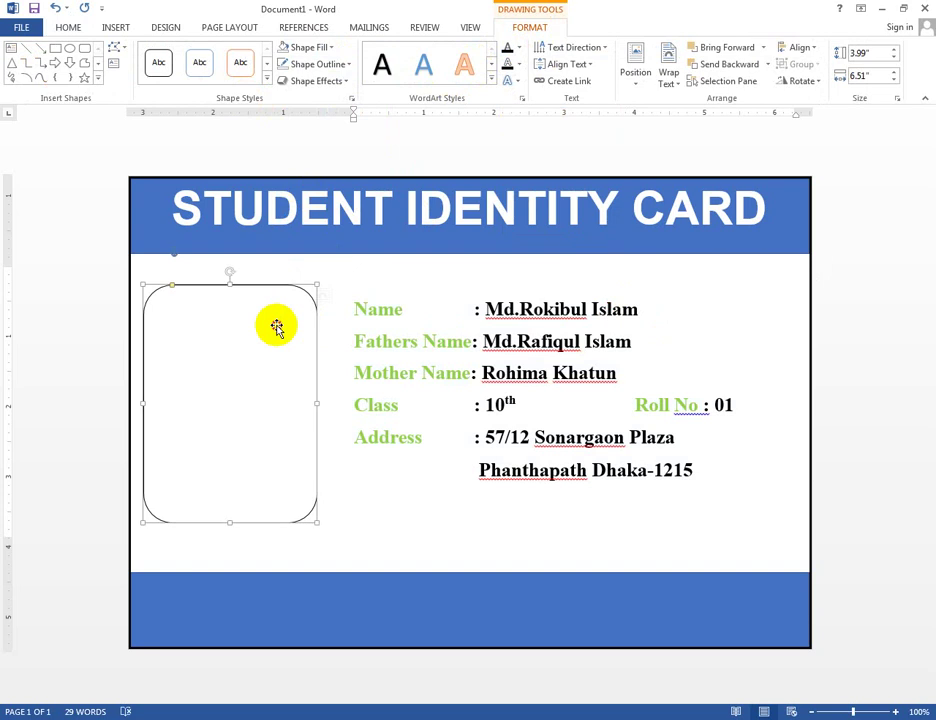
pyautogui.rightClick(263, 373)
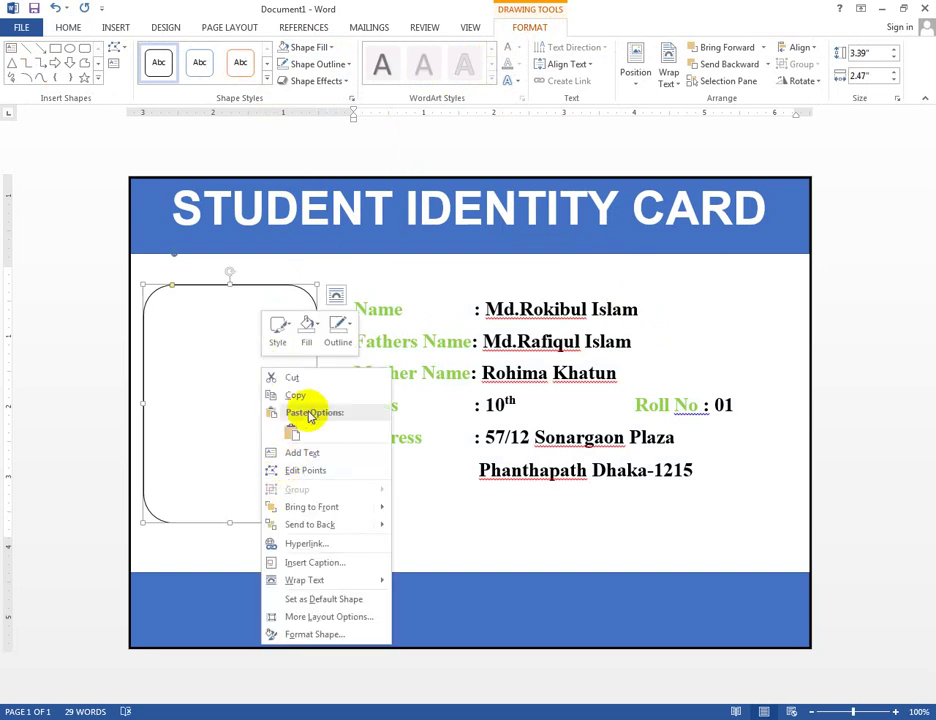
pyautogui.click(218, 345)
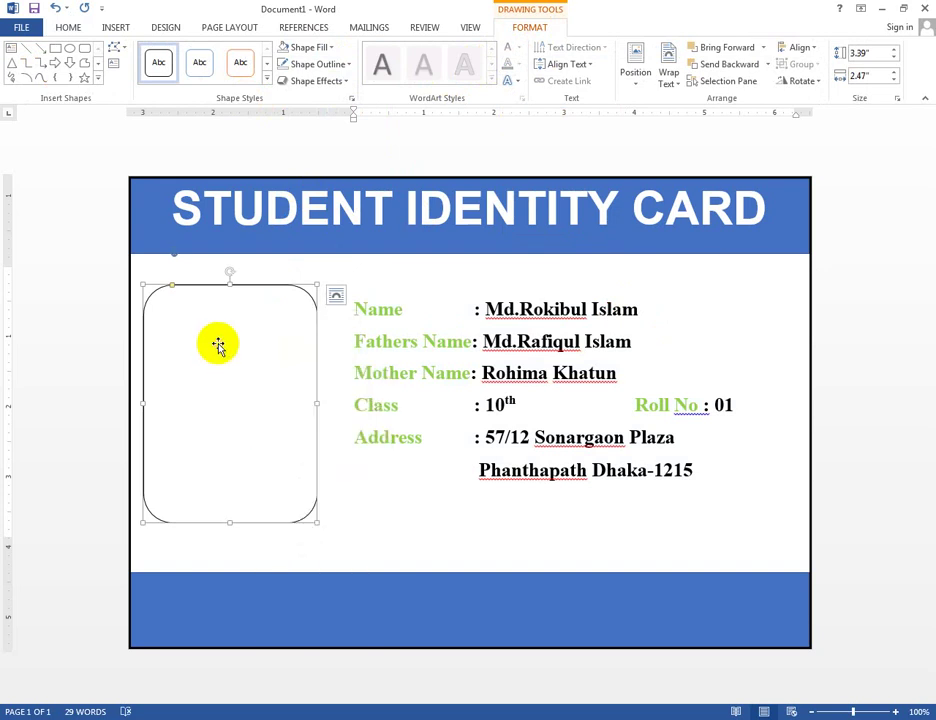
pyautogui.click(113, 28)
pyautogui.click(136, 66)
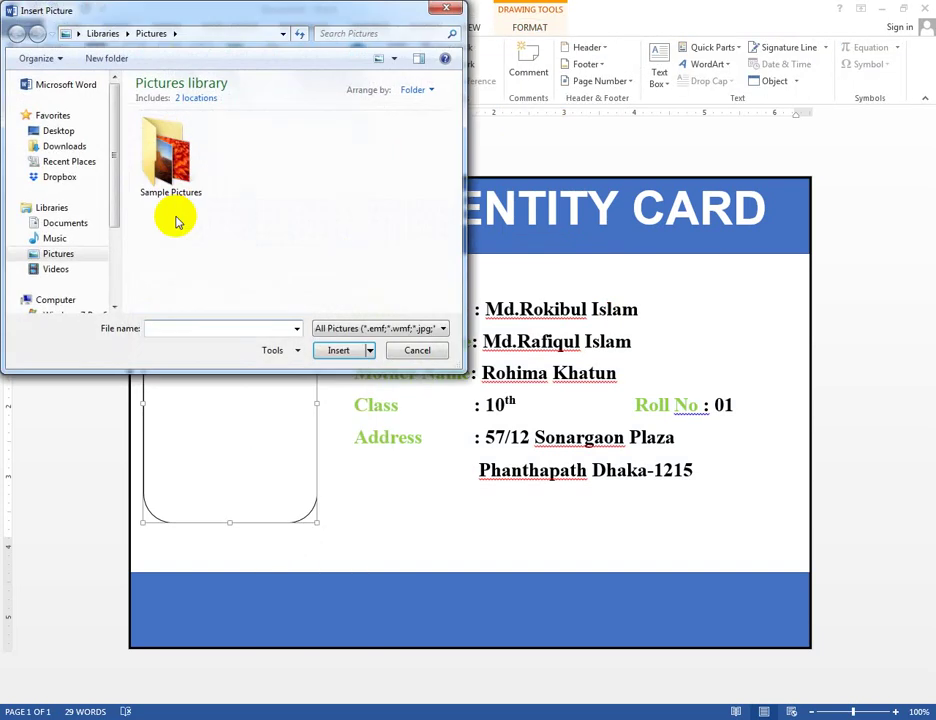
pyautogui.click(58, 130)
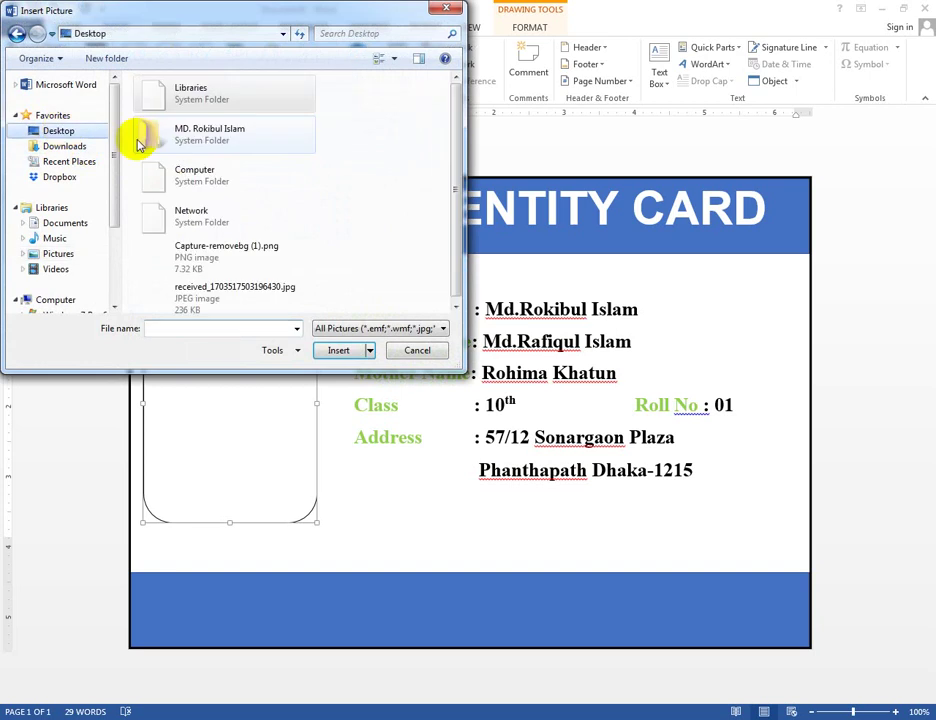
pyautogui.click(193, 298)
pyautogui.click(338, 350)
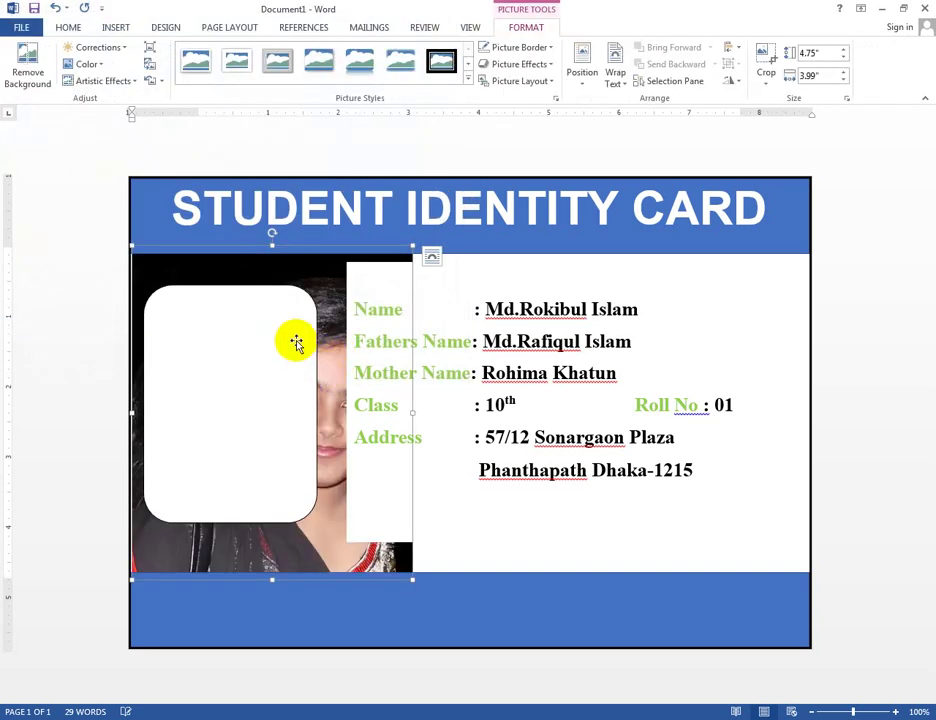
pyautogui.hotkey('ctrl', 'x')
pyautogui.click(240, 336)
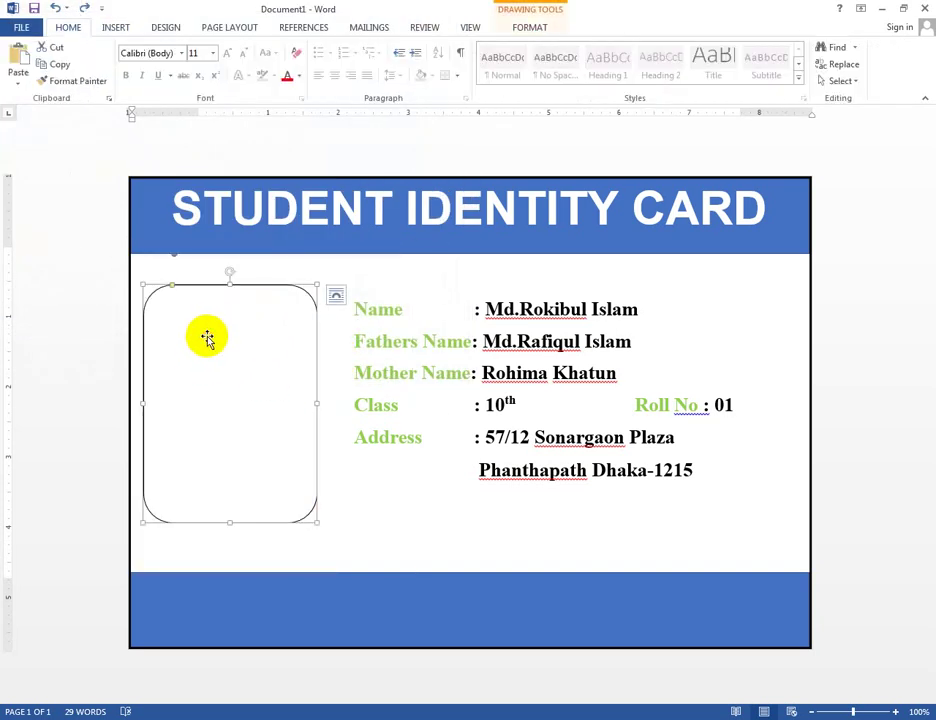
# Bring the rounded photo frame to the front and open its Format Shape pane.
pyautogui.rightClick(206, 338)
pyautogui.moveTo(240, 493)
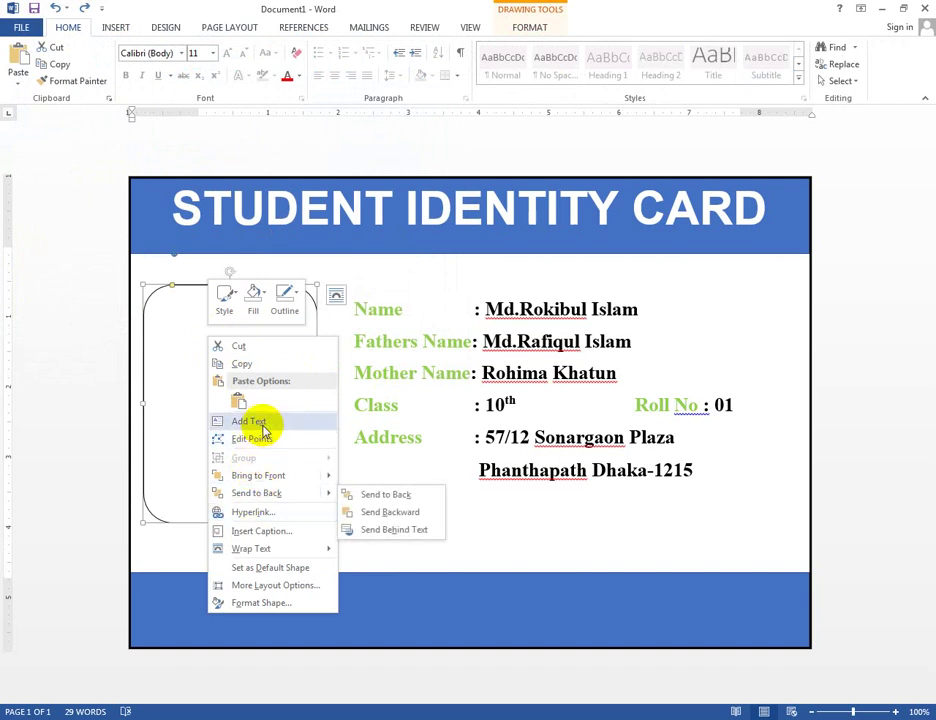
pyautogui.moveTo(267, 480)
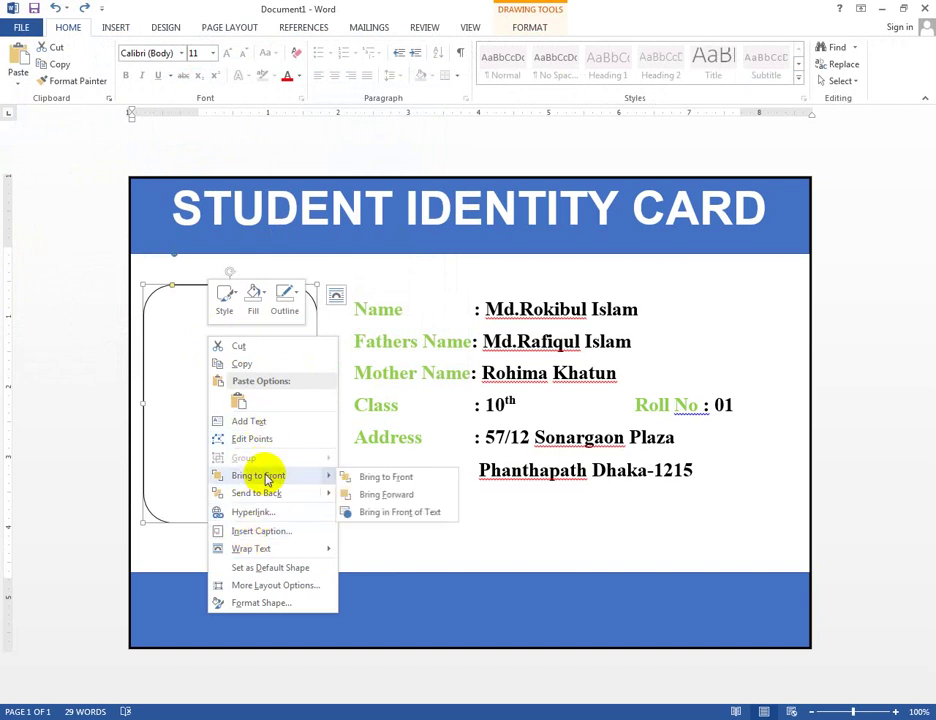
pyautogui.click(252, 375)
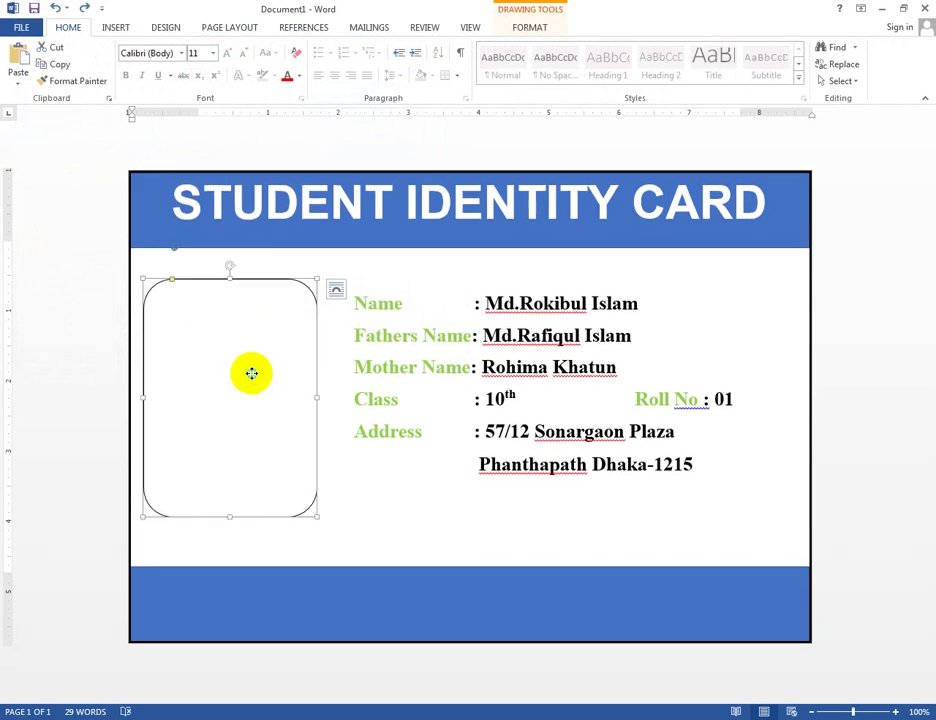
pyautogui.rightClick(254, 377)
pyautogui.press('Escape')
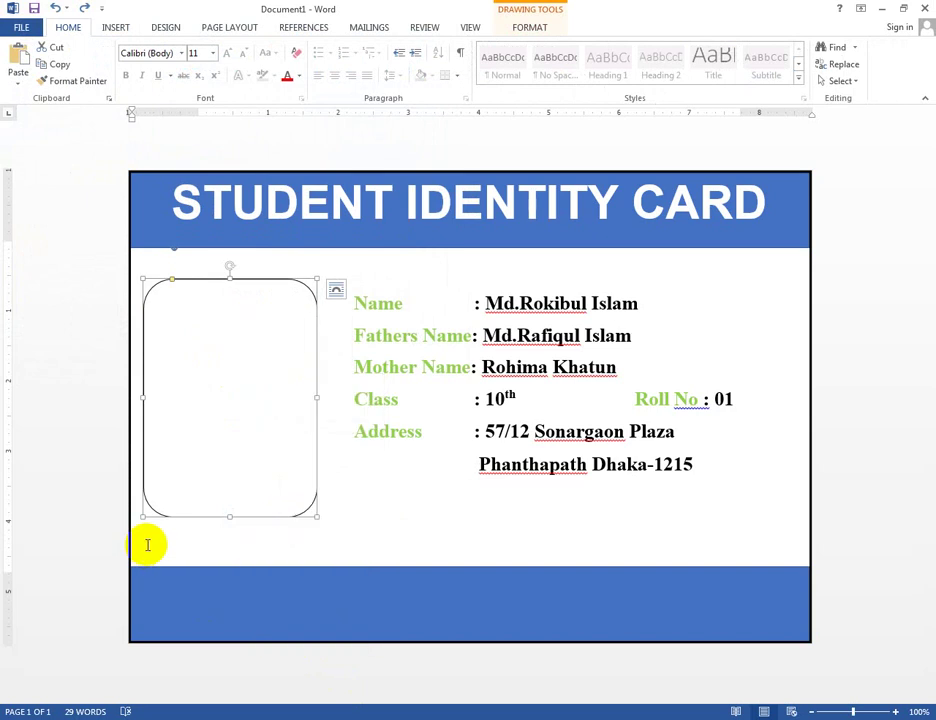
pyautogui.rightClick(189, 383)
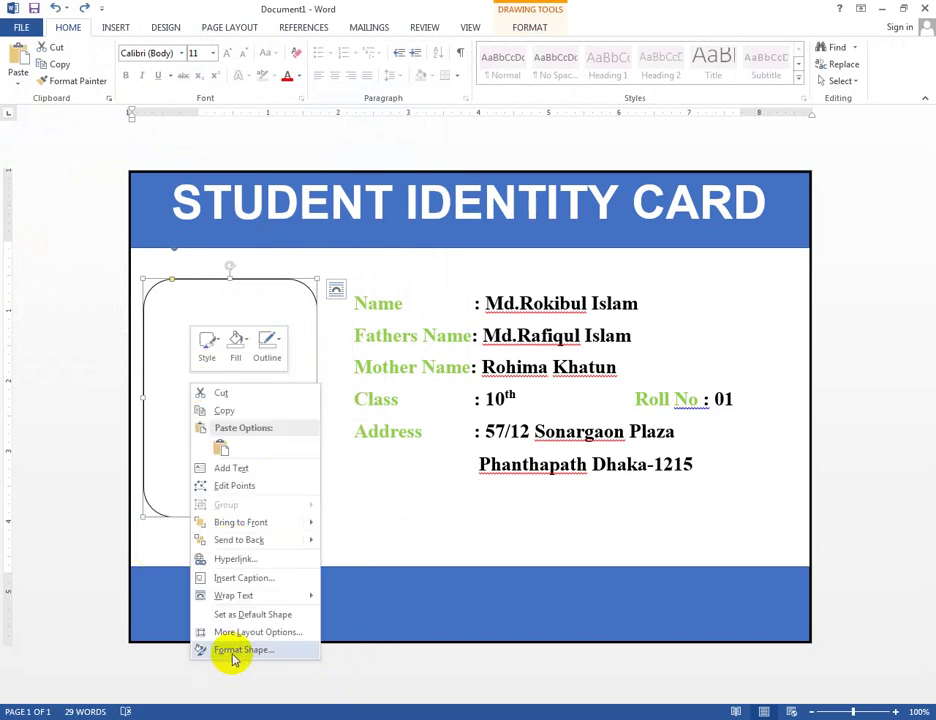
pyautogui.click(240, 650)
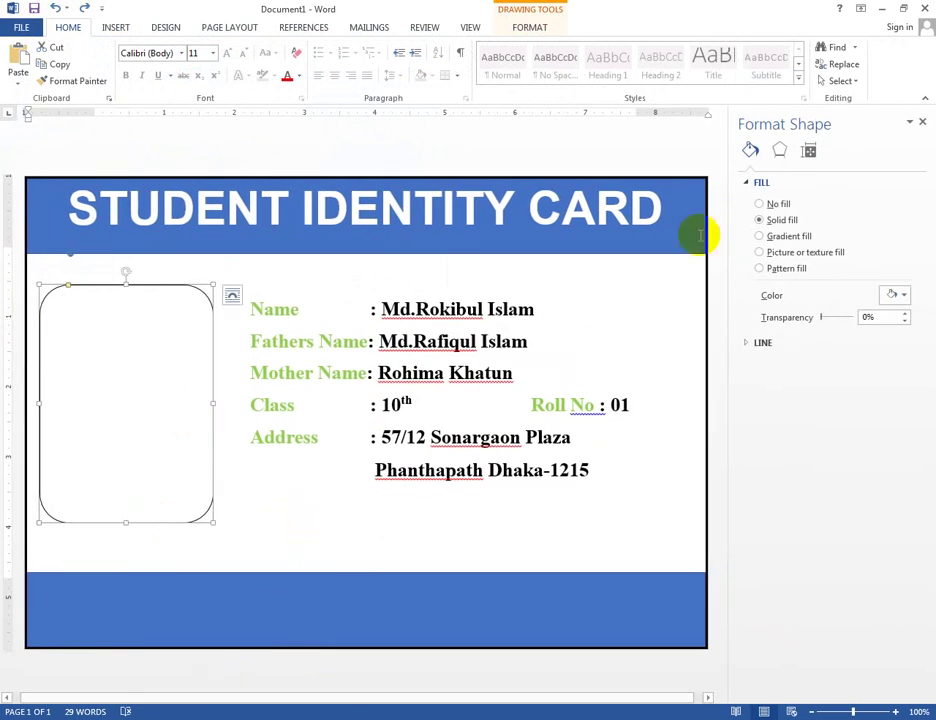
# Fill the rounded photo frame with the student's photo from a file.
pyautogui.click(760, 253)
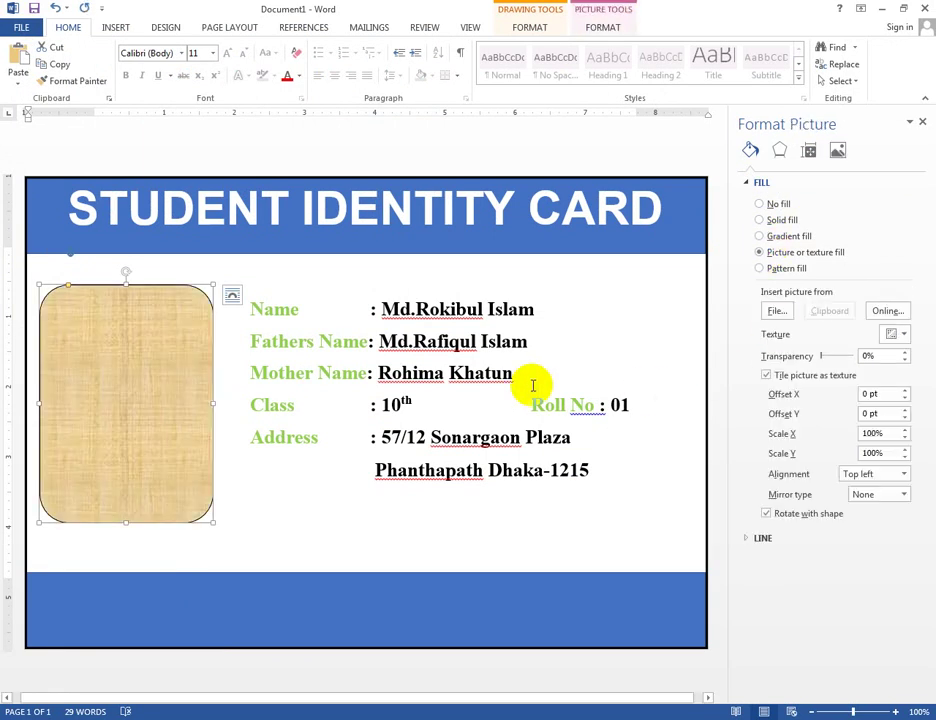
pyautogui.click(777, 313)
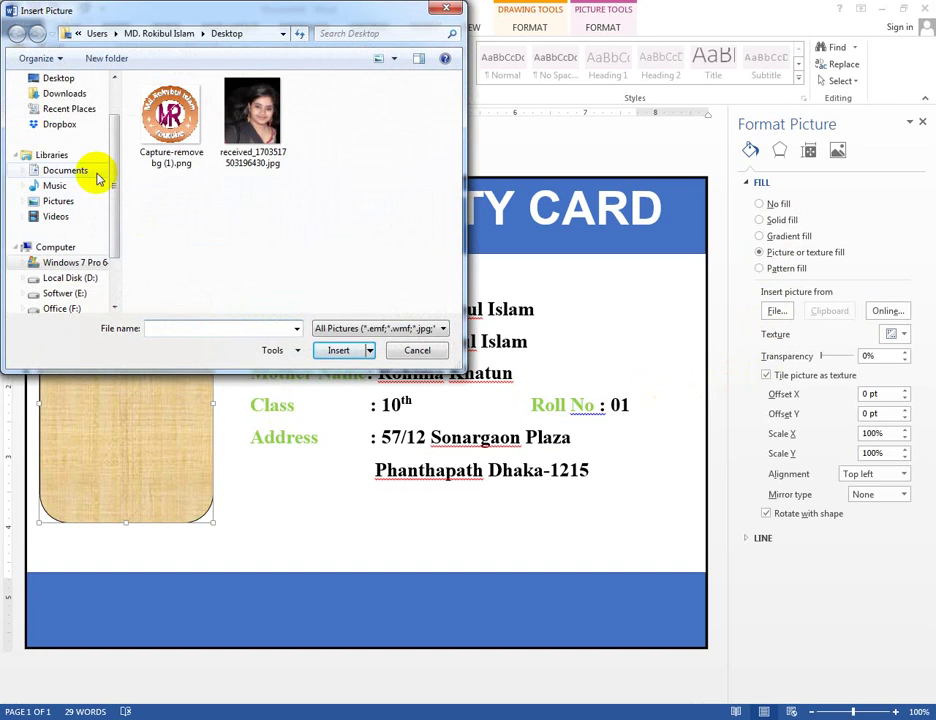
pyautogui.click(252, 115)
pyautogui.click(337, 352)
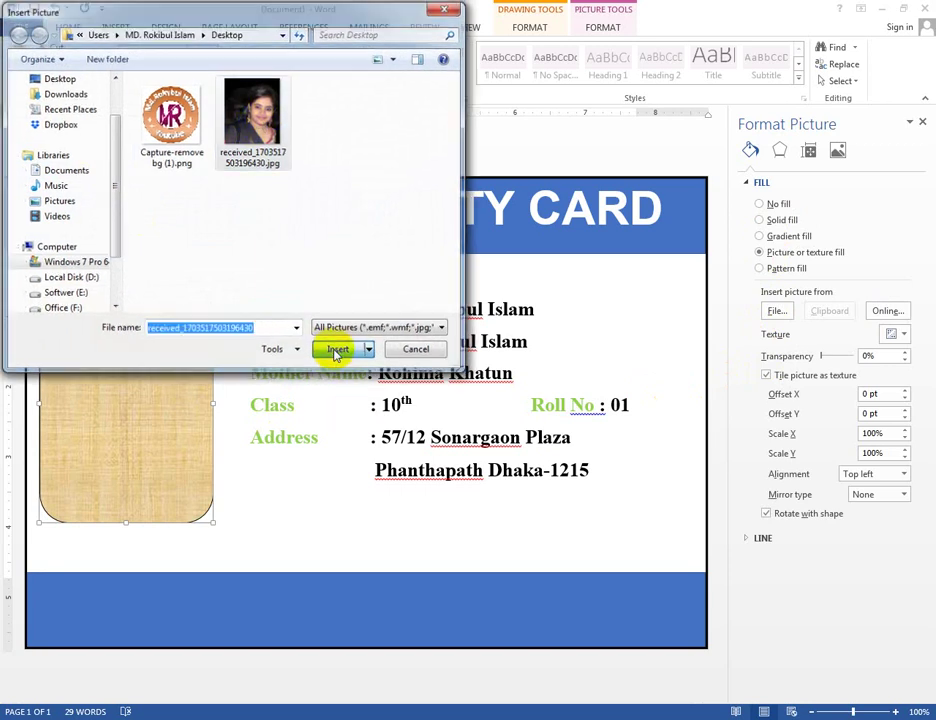
# Nudge the photo frame's position, then undo back to the papyrus texture fill.
pyautogui.moveTo(167, 373); pyautogui.dragTo(173, 362)
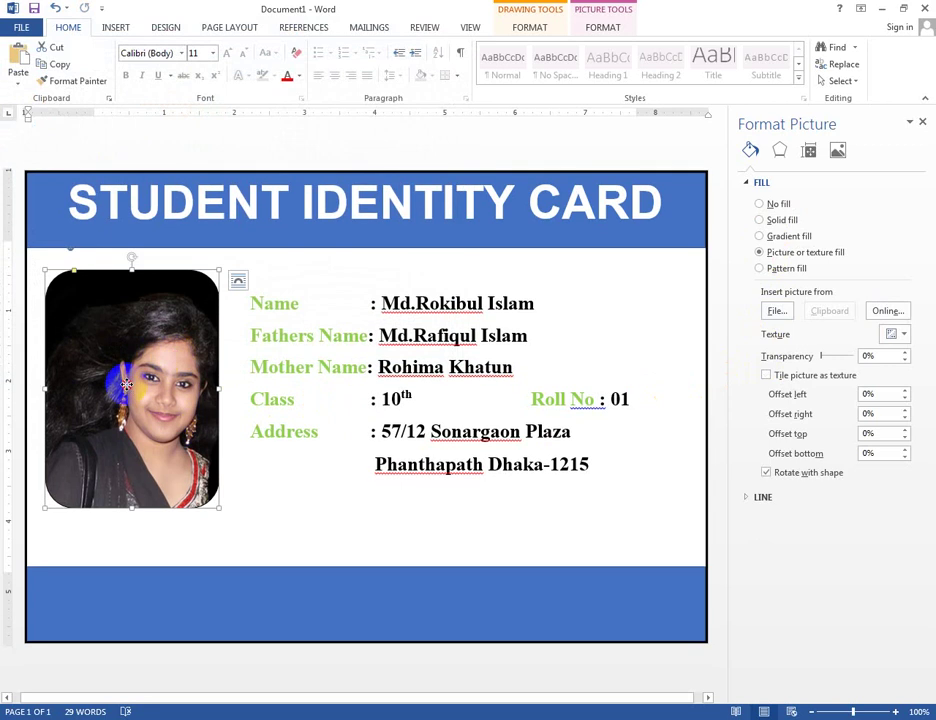
pyautogui.moveTo(127, 383); pyautogui.dragTo(129, 376)
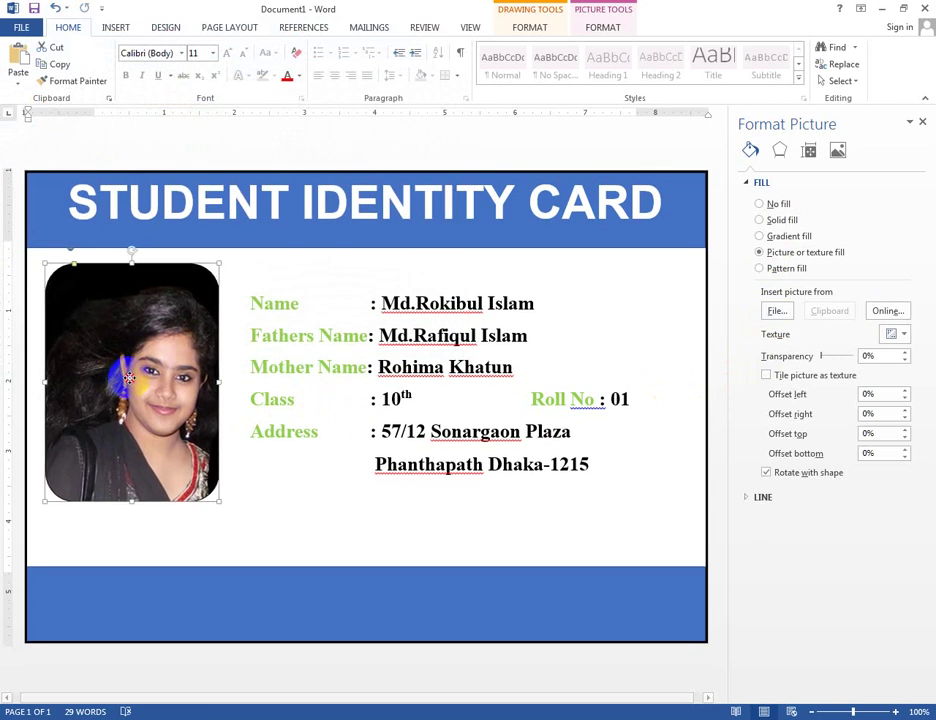
pyautogui.click(276, 530)
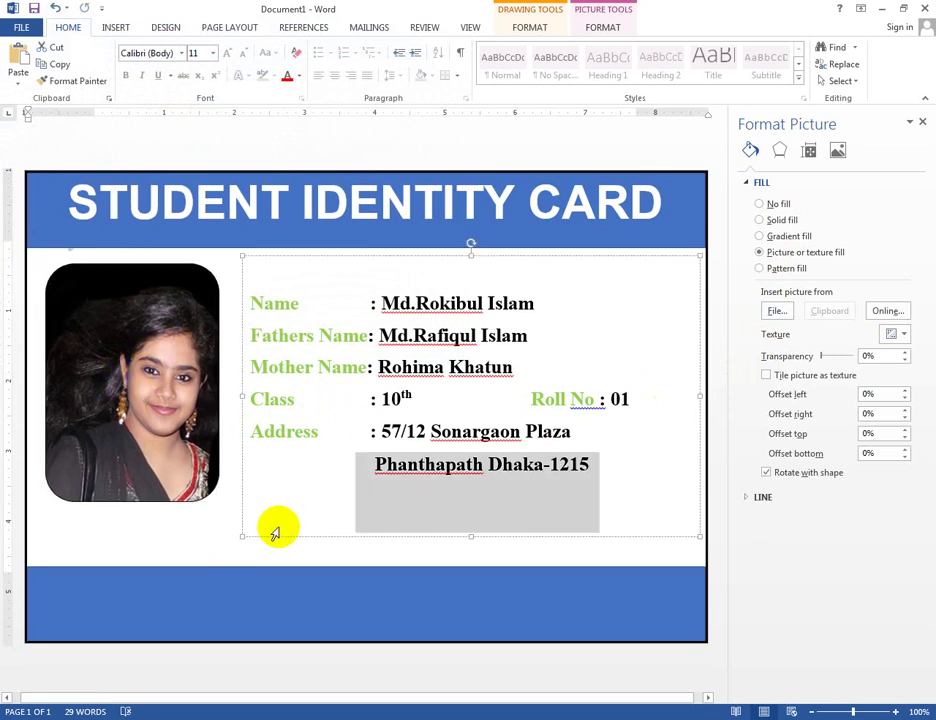
pyautogui.click(150, 539)
pyautogui.moveTo(154, 413); pyautogui.dragTo(157, 421)
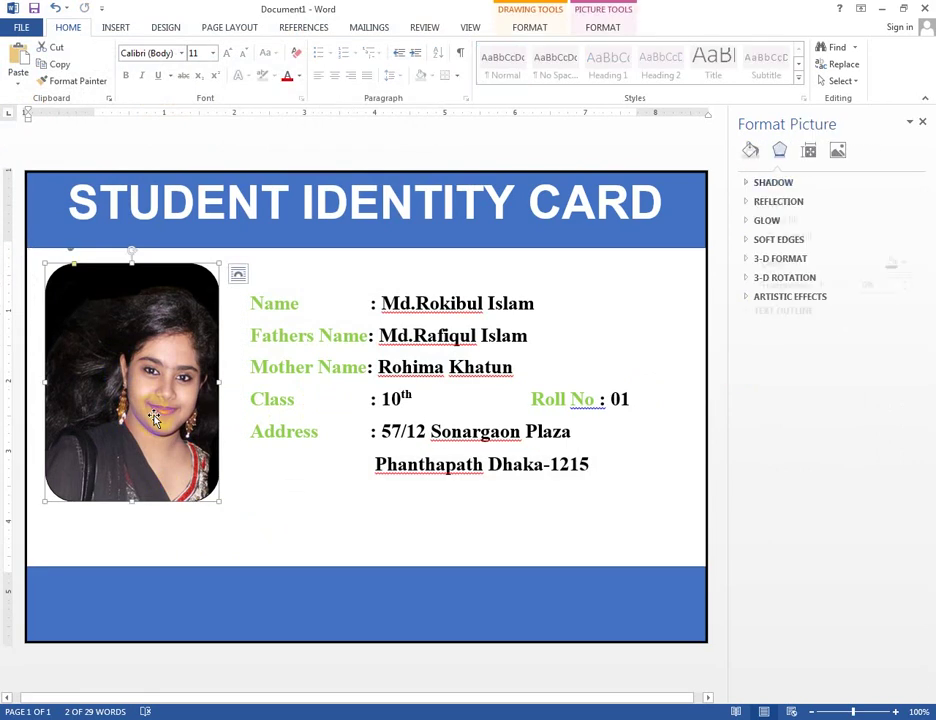
pyautogui.hotkey('ctrl', 'z')
pyautogui.hotkey('ctrl', 'z')
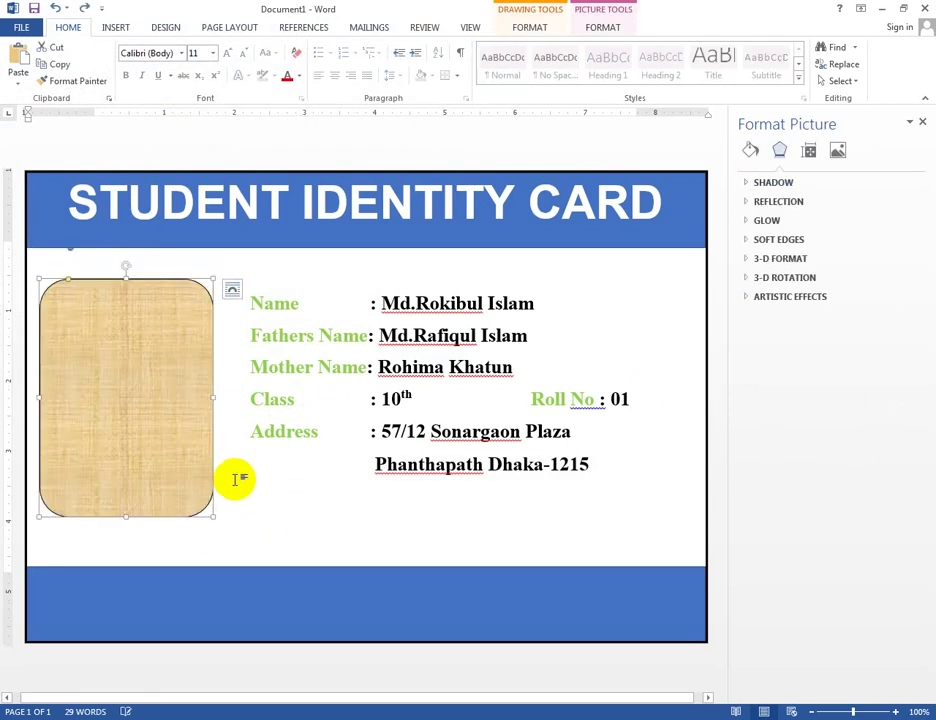
# Start a picture-file fill for the frame and search the Office (F:) backup folders.
pyautogui.click(232, 289)
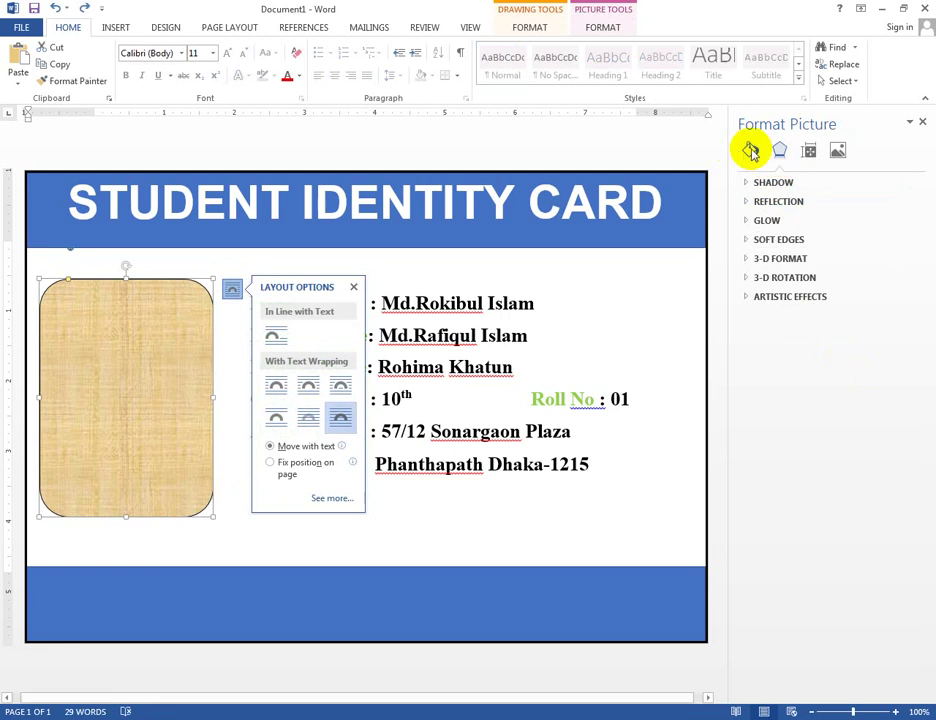
pyautogui.click(750, 150)
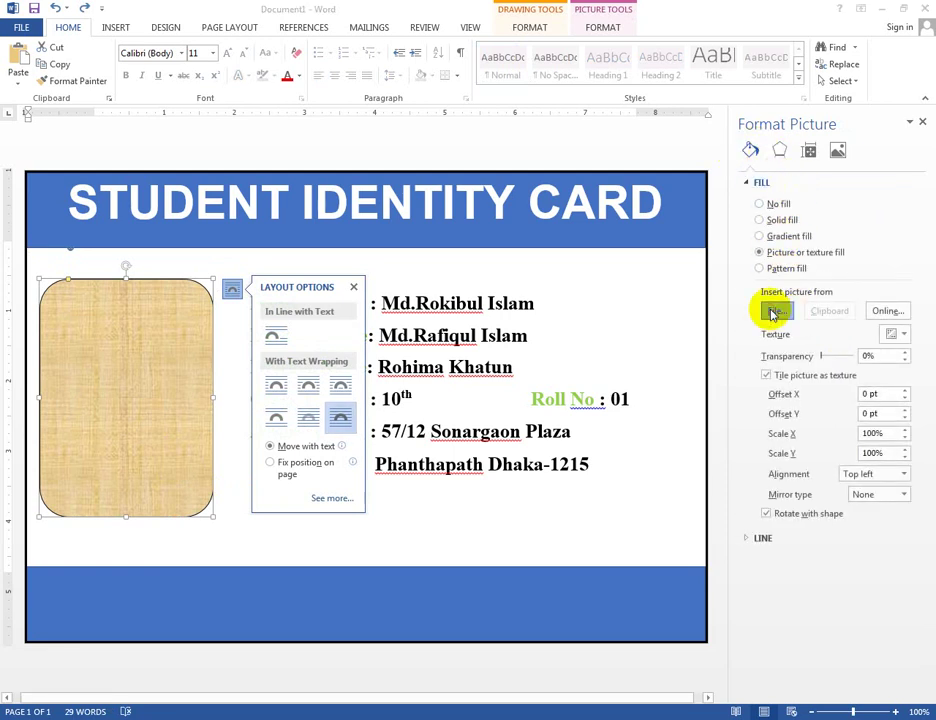
pyautogui.click(776, 313)
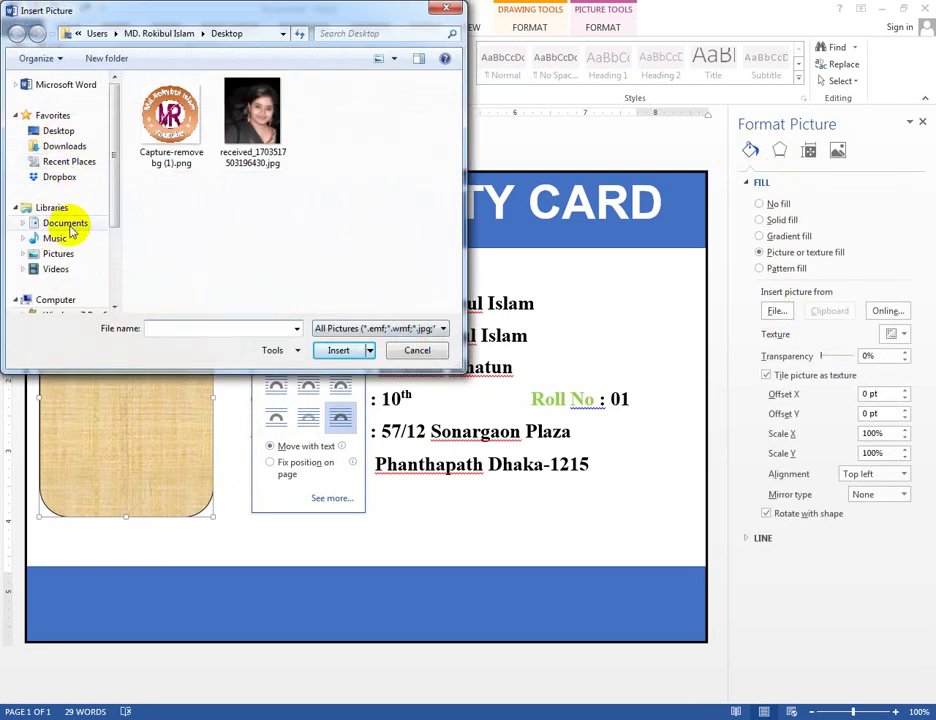
pyautogui.moveTo(114, 220); pyautogui.dragTo(115, 263)
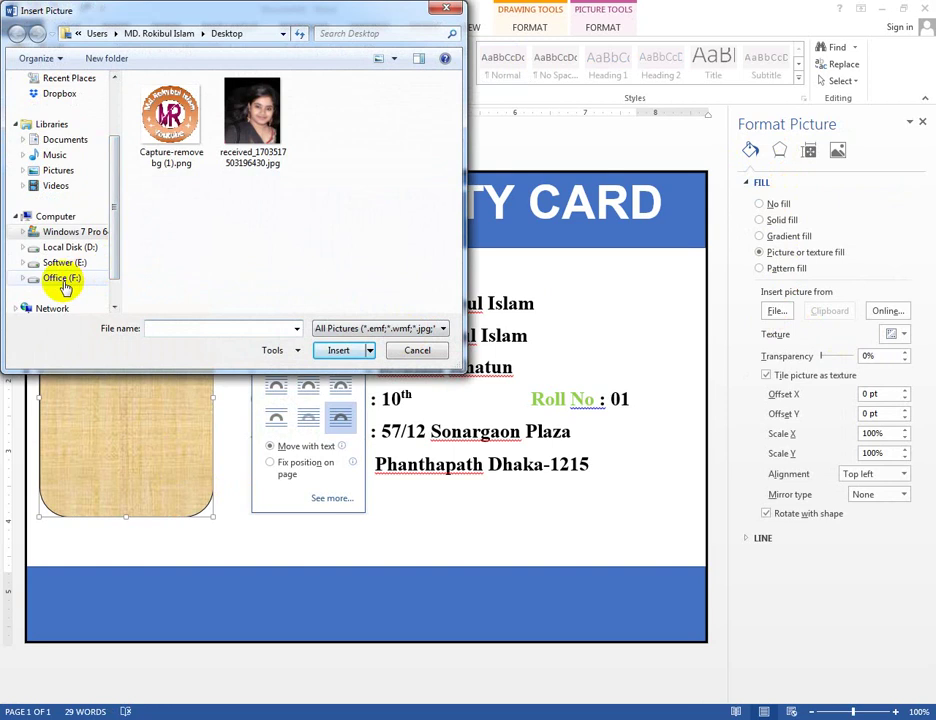
pyautogui.click(63, 281)
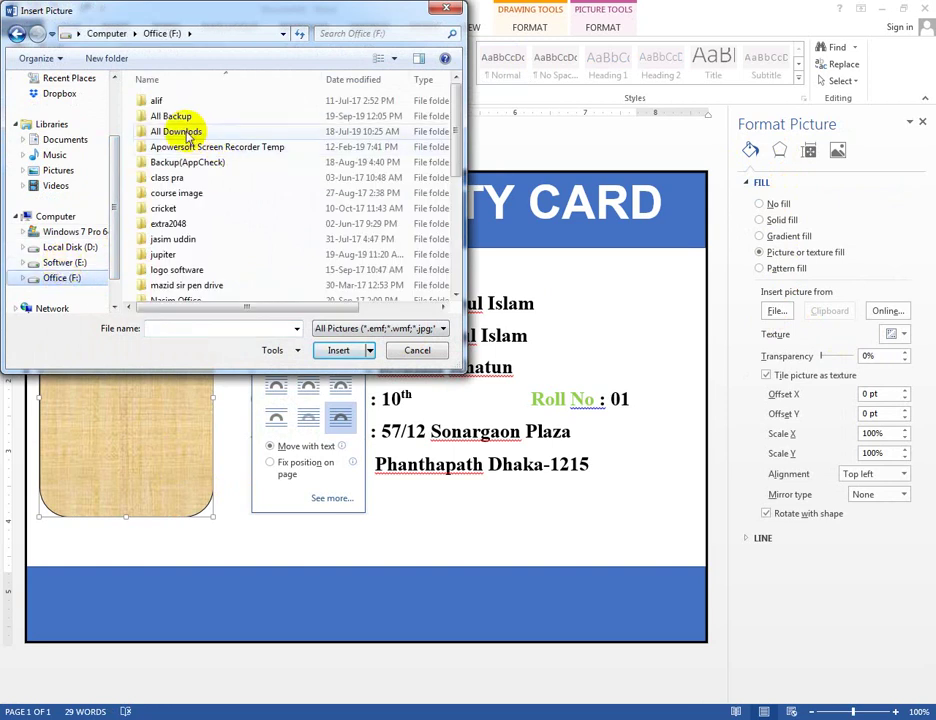
pyautogui.doubleClick(180, 116)
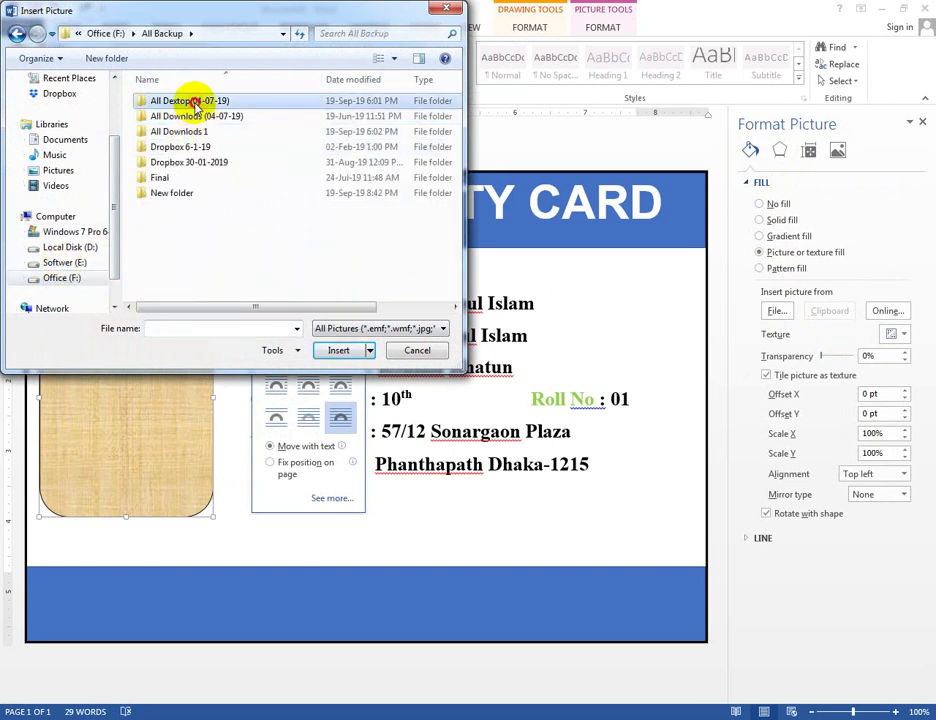
pyautogui.doubleClick(185, 101)
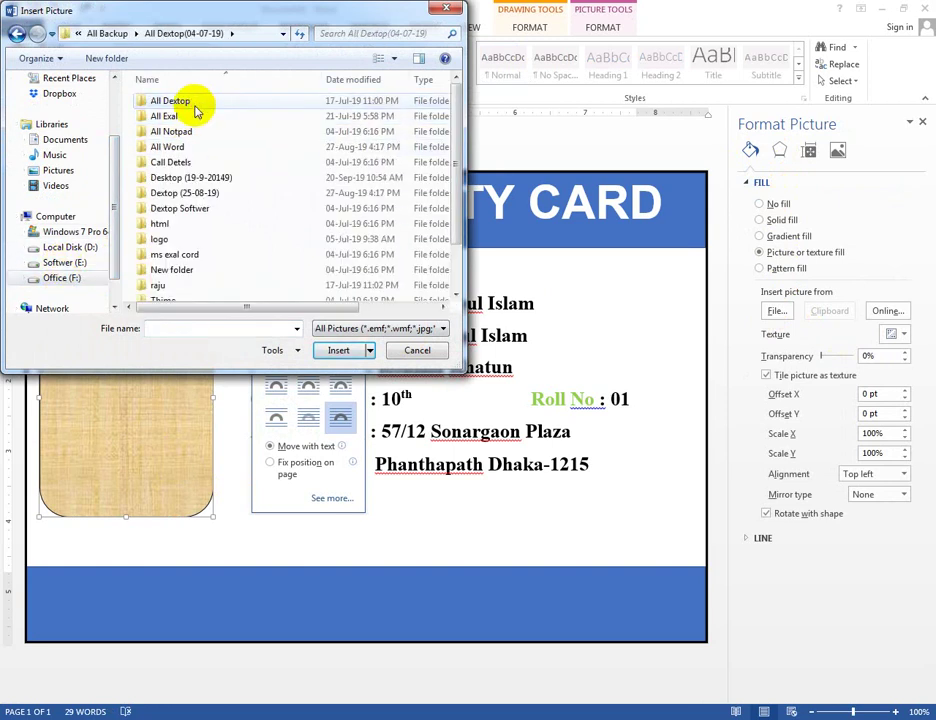
pyautogui.click(197, 212)
pyautogui.scroll(-2, 195, 215)
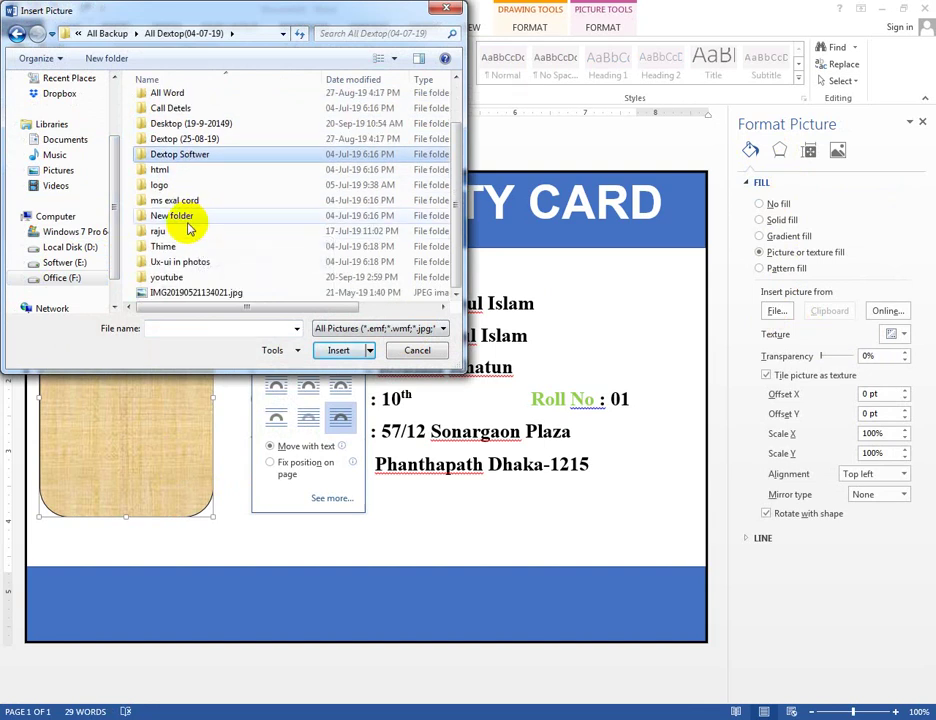
pyautogui.click(190, 201)
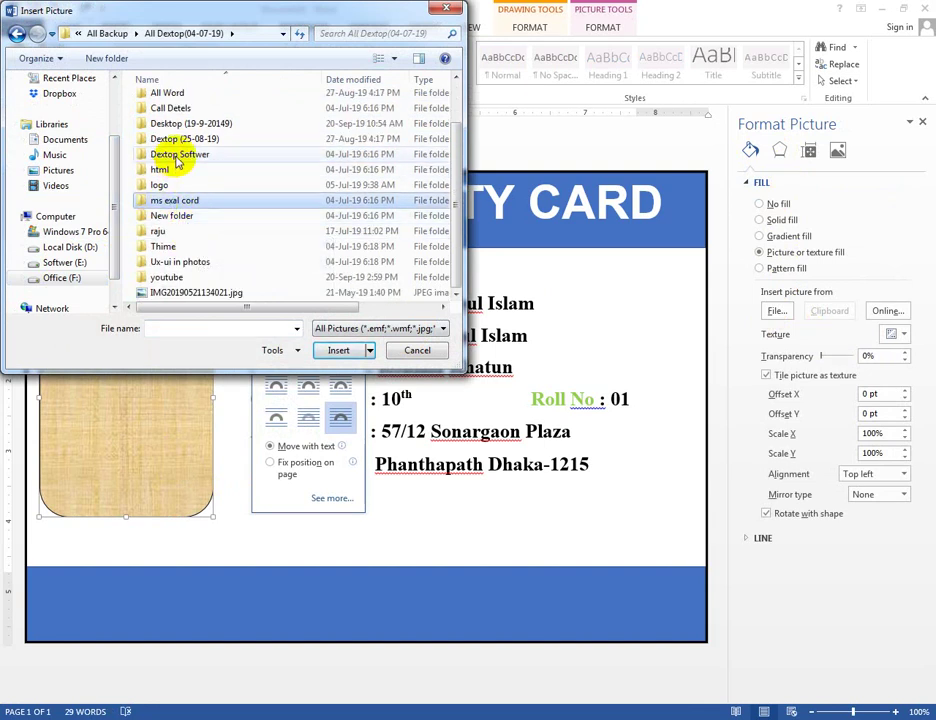
# Search the All Downloads SHAREit folders, then reach the Downlods (17-07-19) folder.
pyautogui.click(17, 33)
pyautogui.doubleClick(196, 117)
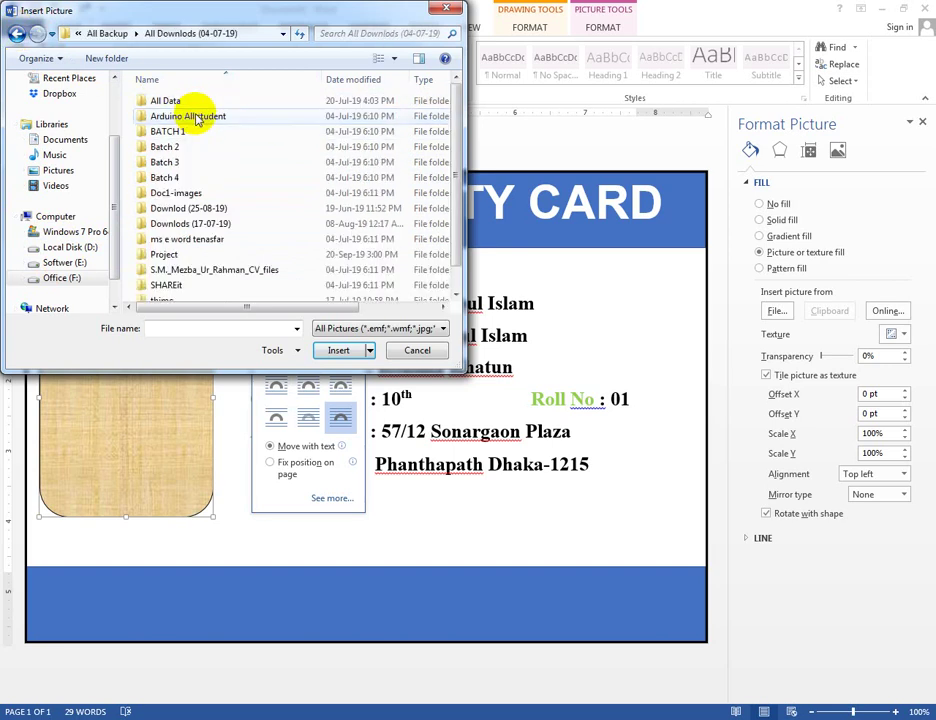
pyautogui.doubleClick(184, 286)
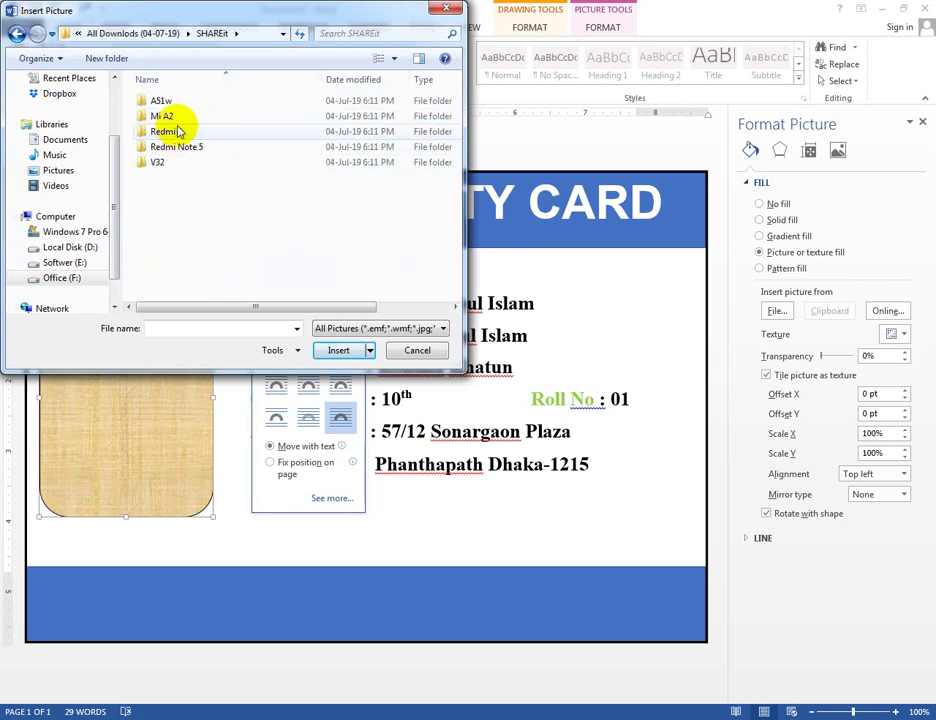
pyautogui.doubleClick(170, 162)
pyautogui.doubleClick(180, 101)
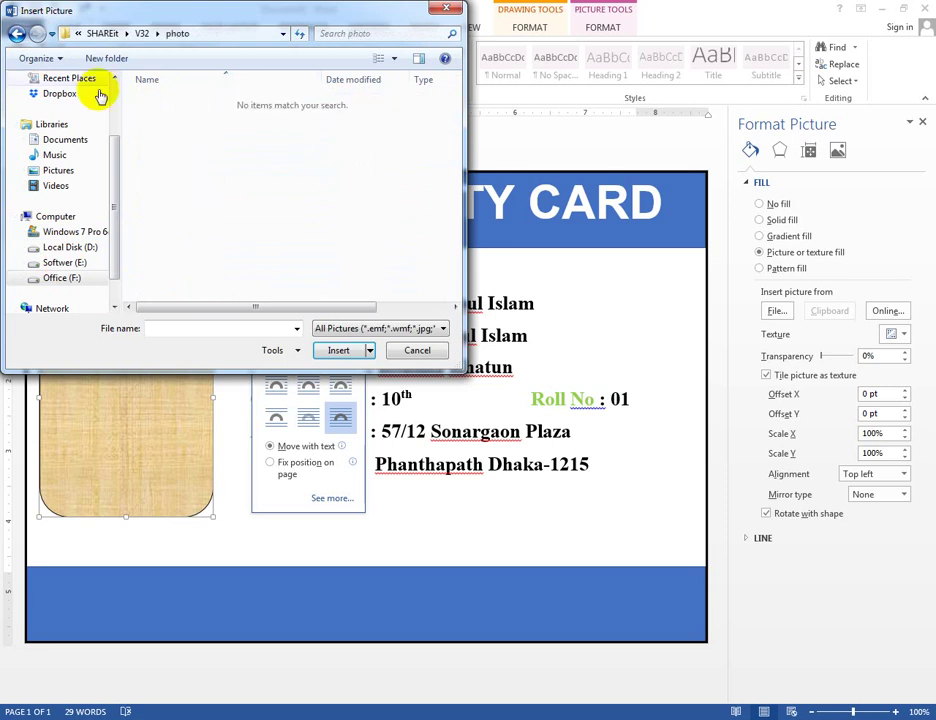
pyautogui.click(17, 34)
pyautogui.click(17, 34)
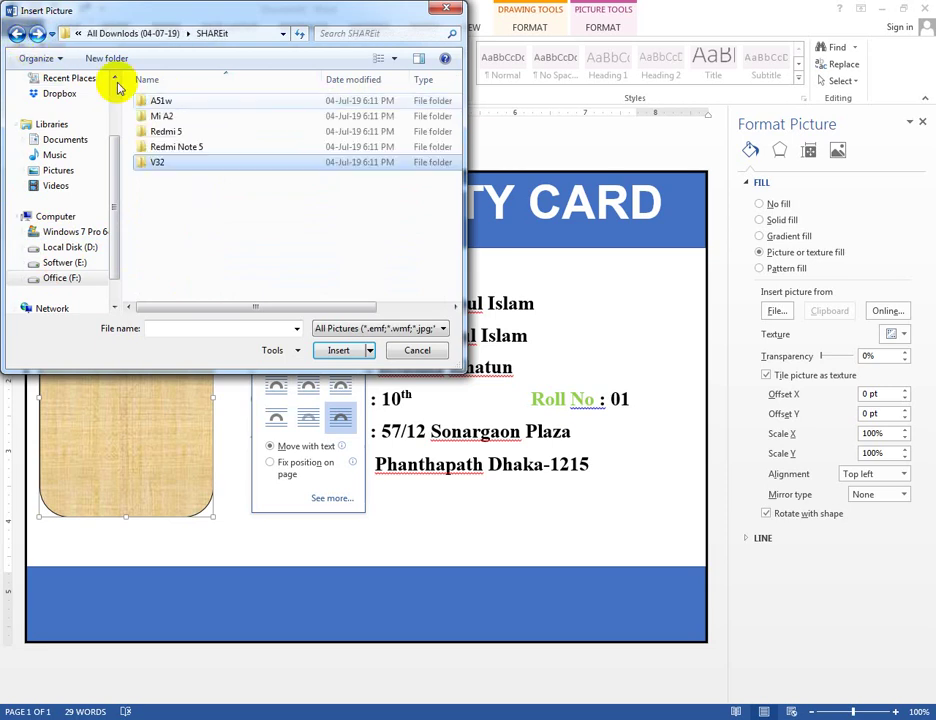
pyautogui.doubleClick(204, 147)
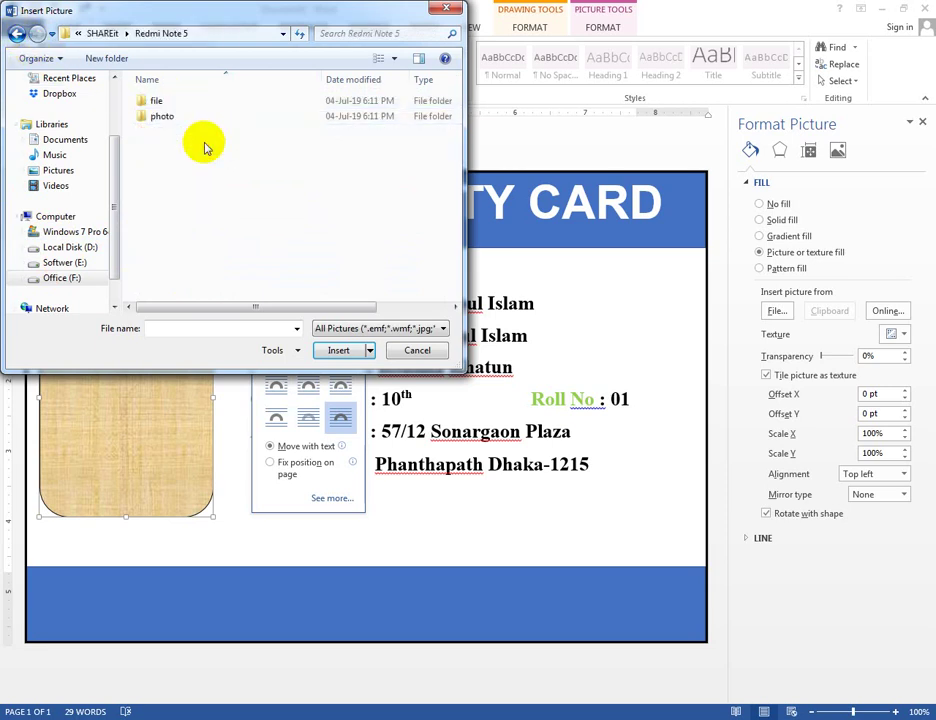
pyautogui.click(17, 34)
pyautogui.doubleClick(200, 131)
pyautogui.click(17, 34)
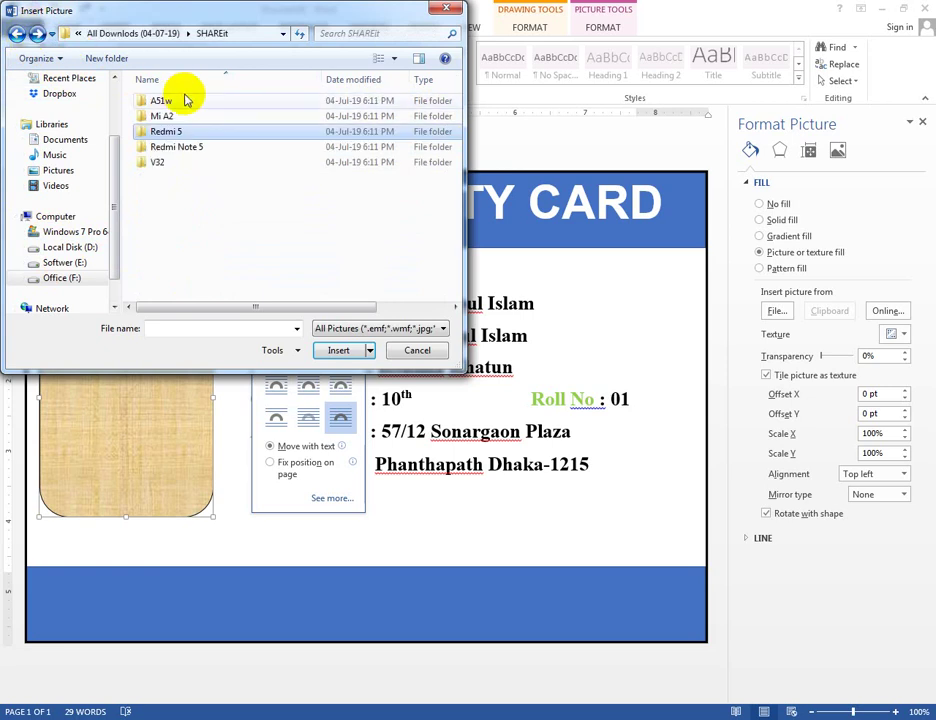
pyautogui.doubleClick(190, 116)
pyautogui.click(17, 34)
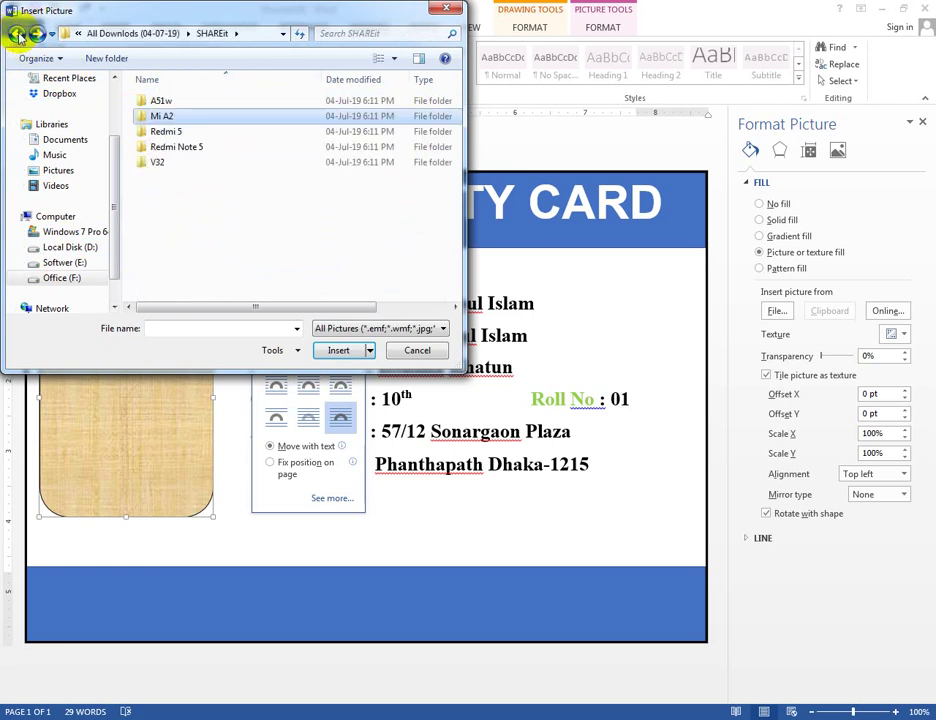
pyautogui.click(17, 34)
pyautogui.doubleClick(199, 228)
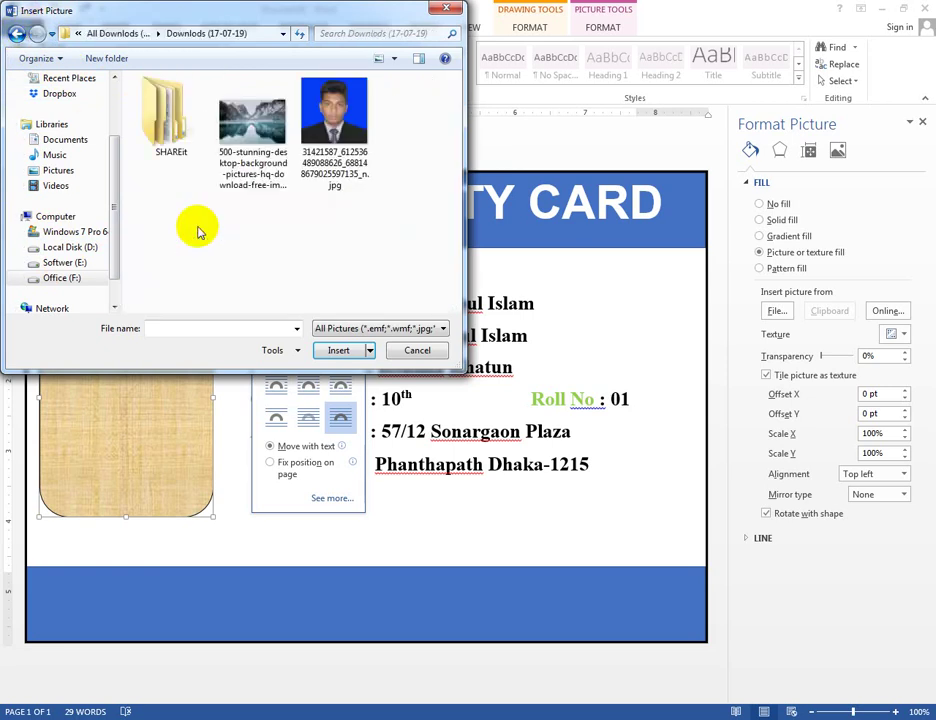
pyautogui.doubleClick(160, 122)
pyautogui.click(16, 34)
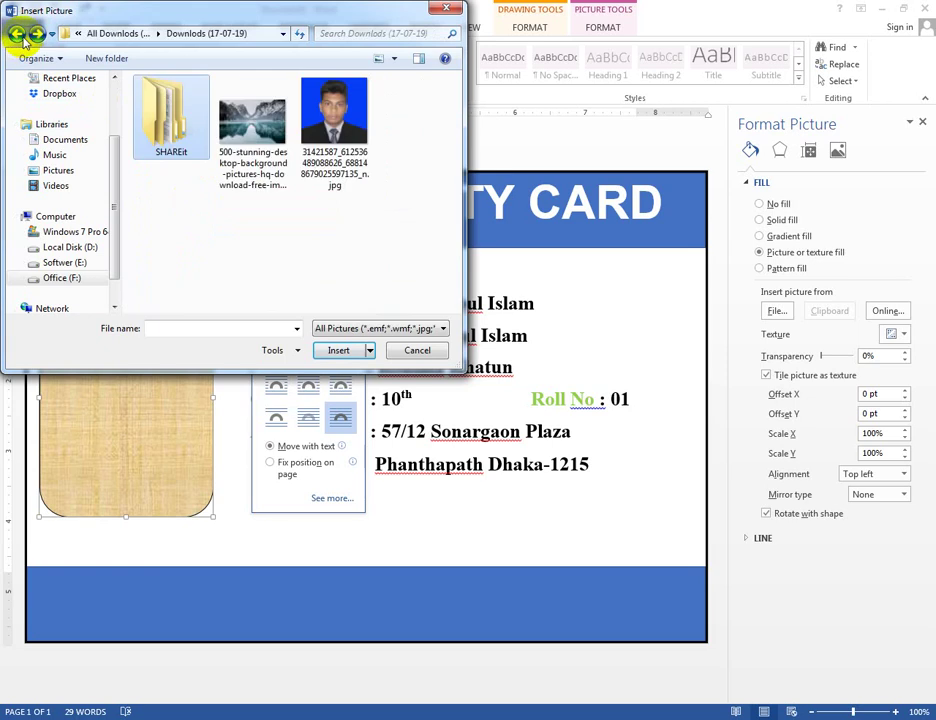
# Fill the rounded frame with the student's portrait jpg and deselect the card.
pyautogui.click(333, 115)
pyautogui.click(340, 349)
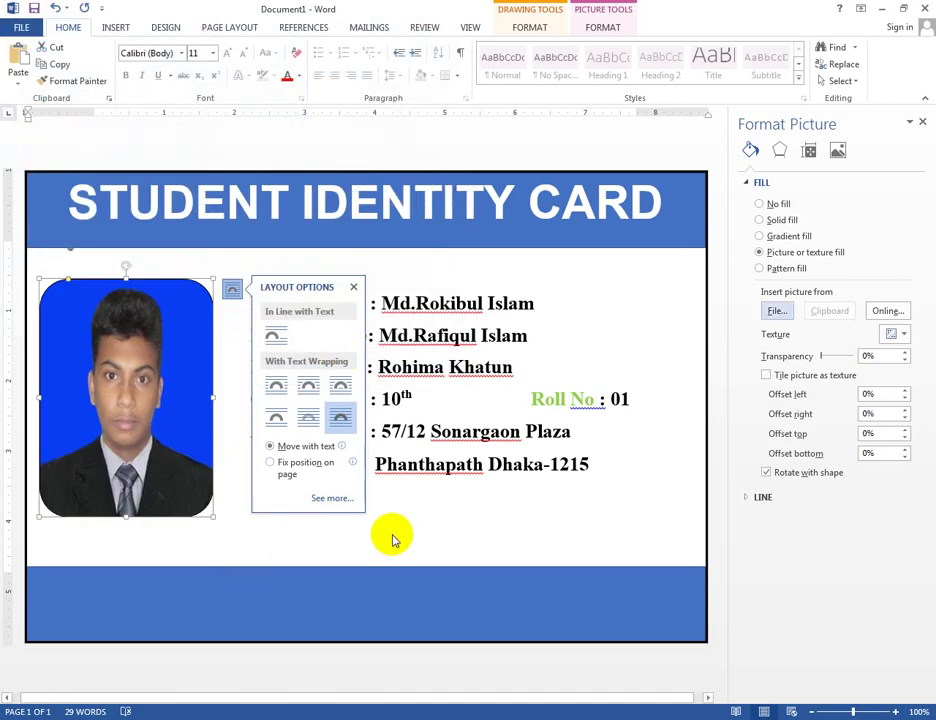
pyautogui.click(357, 535)
pyautogui.click(222, 566)
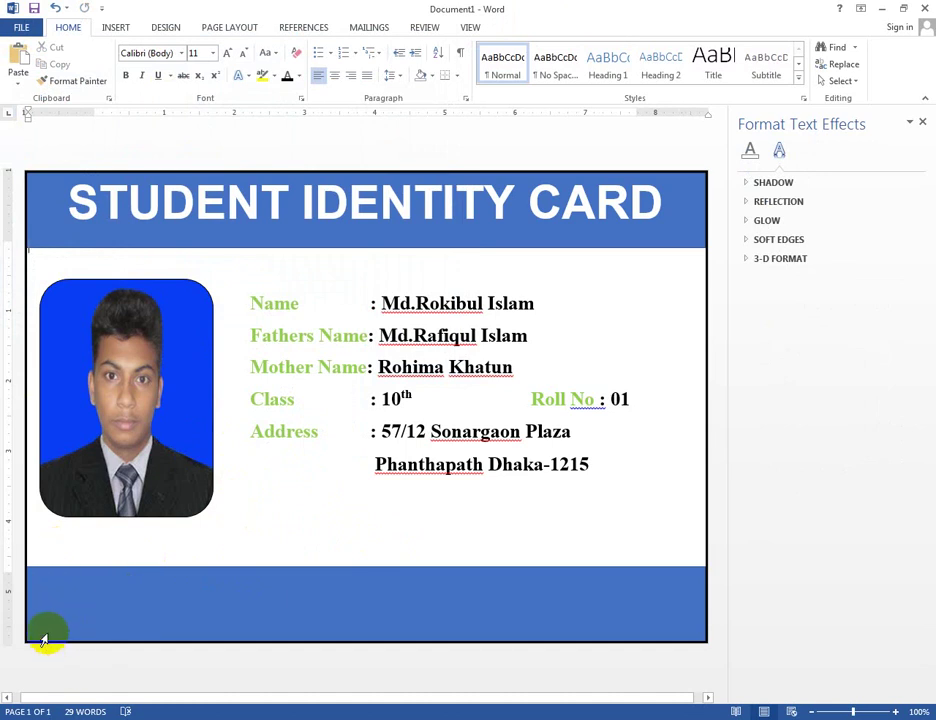
# Draw a rectangle about 1.06" by 1.27" at the bottom blue band's left end.
pyautogui.click(55, 604)
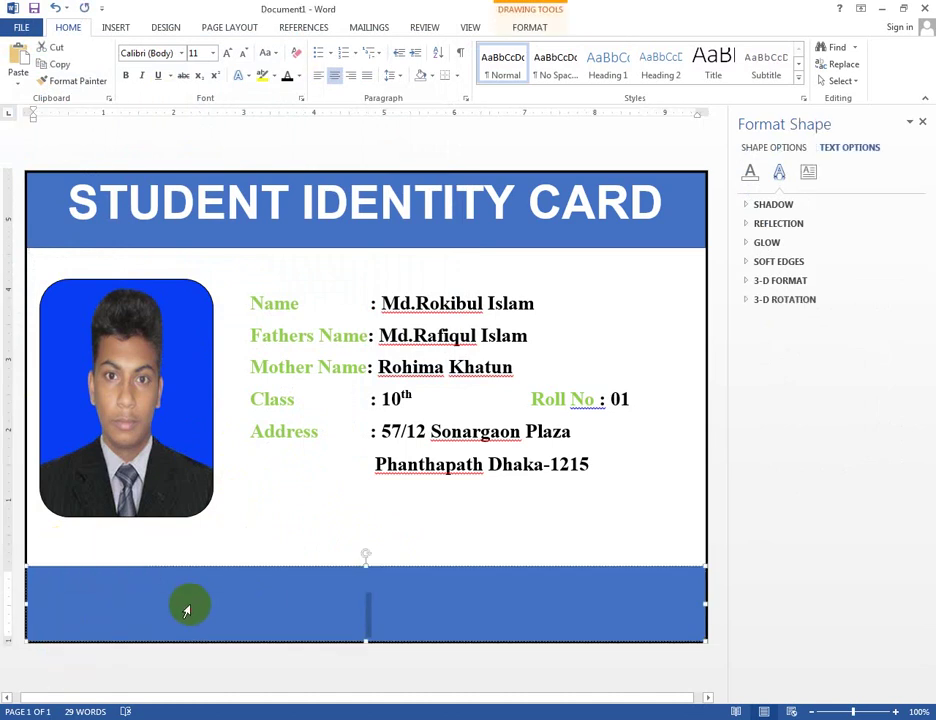
pyautogui.click(112, 27)
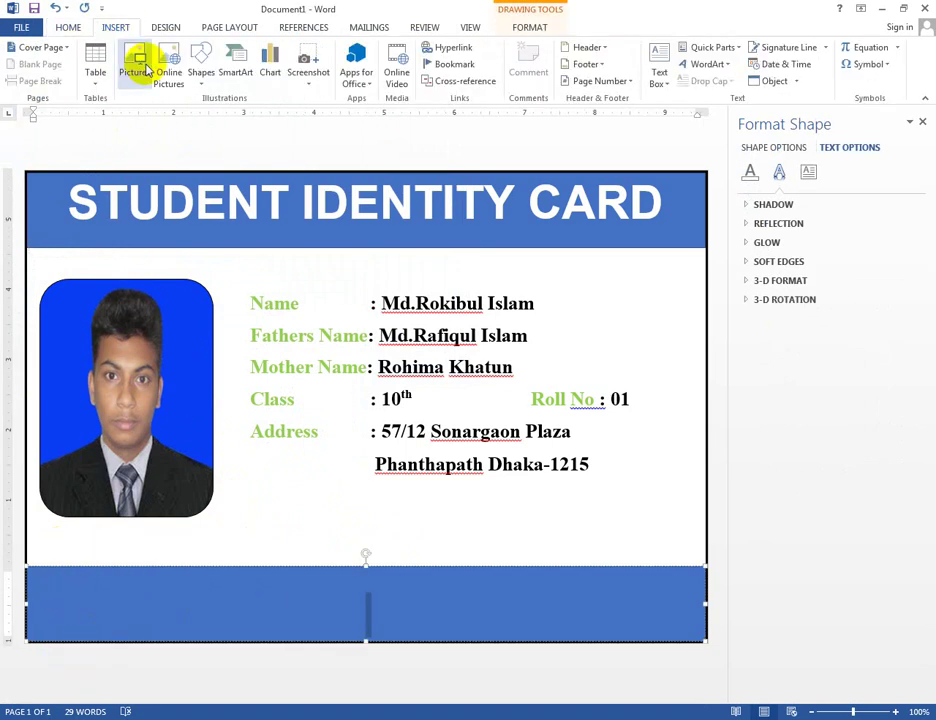
pyautogui.click(204, 80)
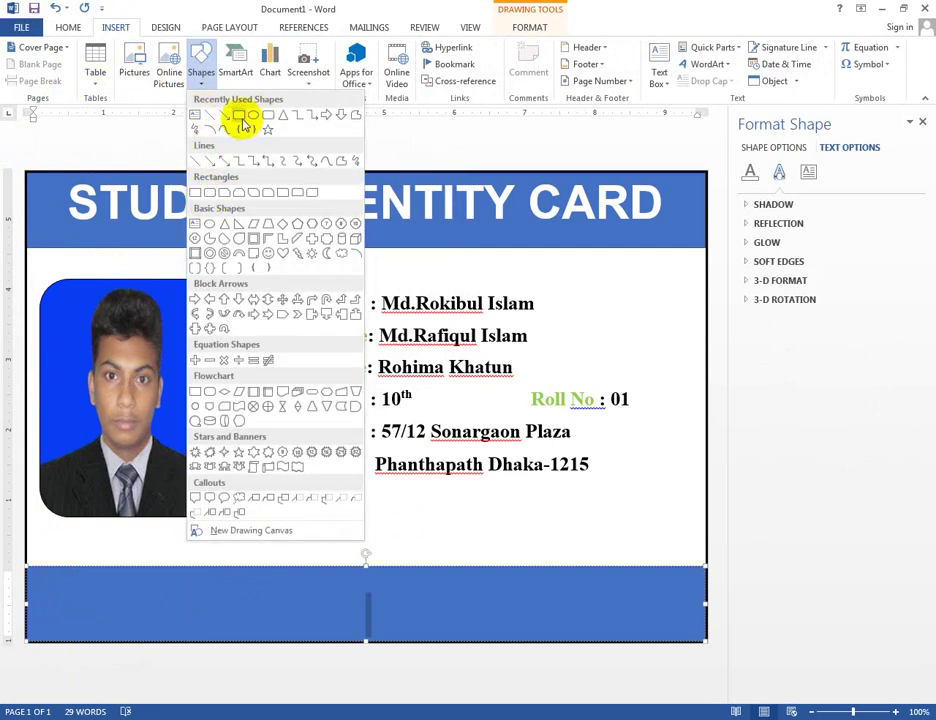
pyautogui.click(240, 117)
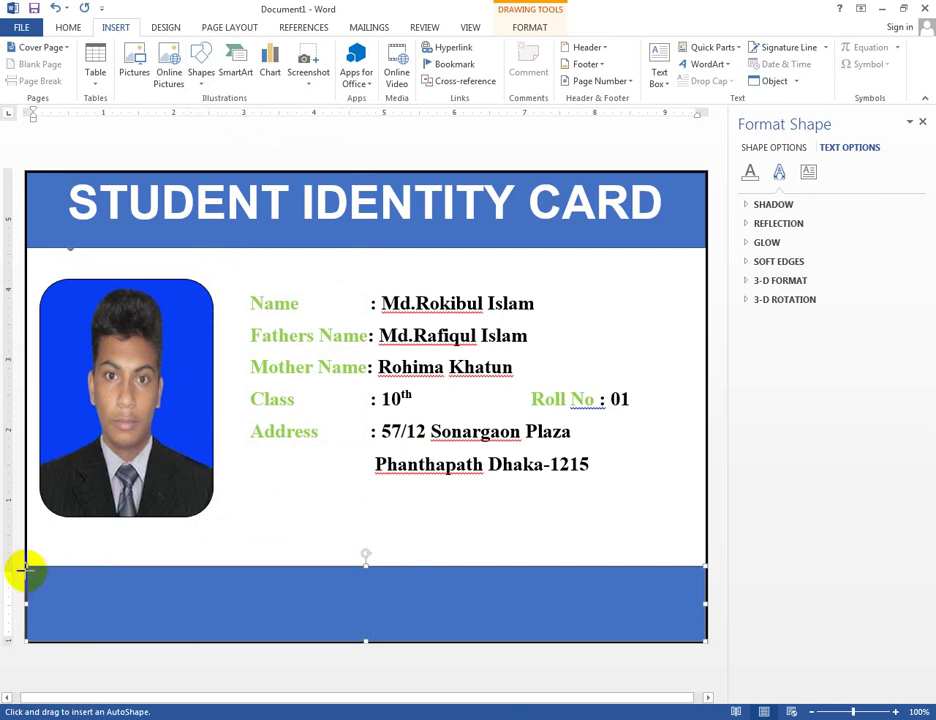
pyautogui.moveTo(24, 568); pyautogui.dragTo(122, 641)
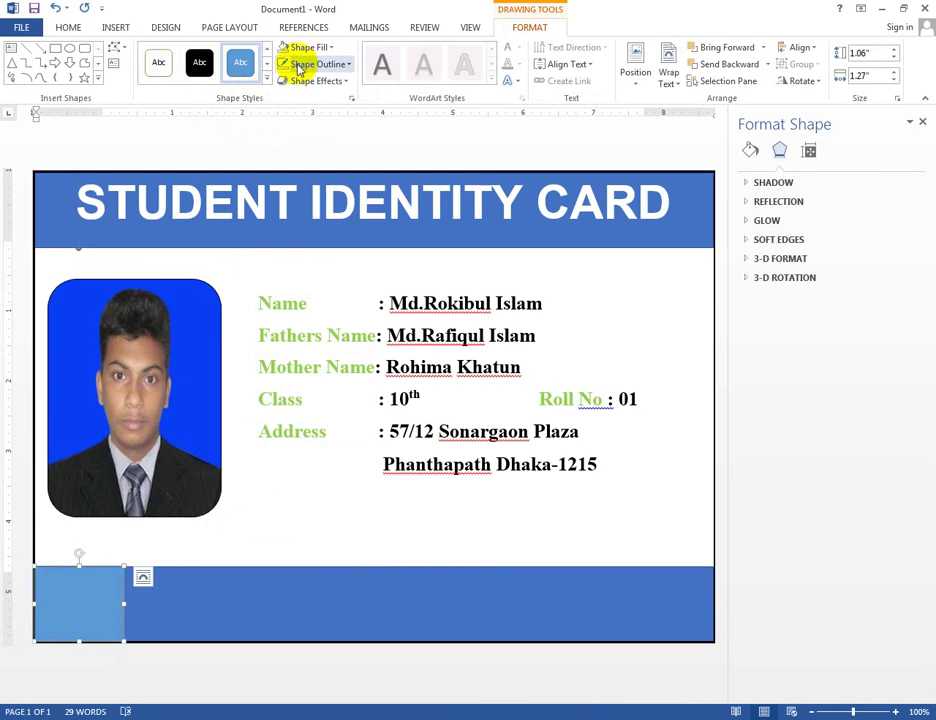
# Fill the rectangle with the Desktop's Capture-removebg (1).png logo, narrowed to 1.06" by 1.12".
pyautogui.click(333, 48)
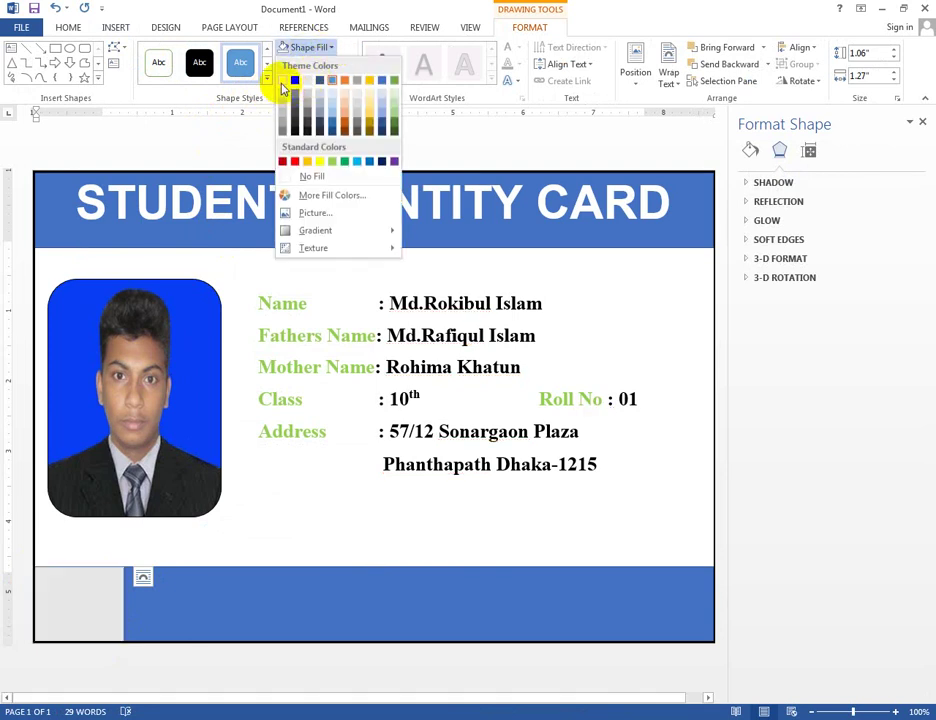
pyautogui.click(287, 79)
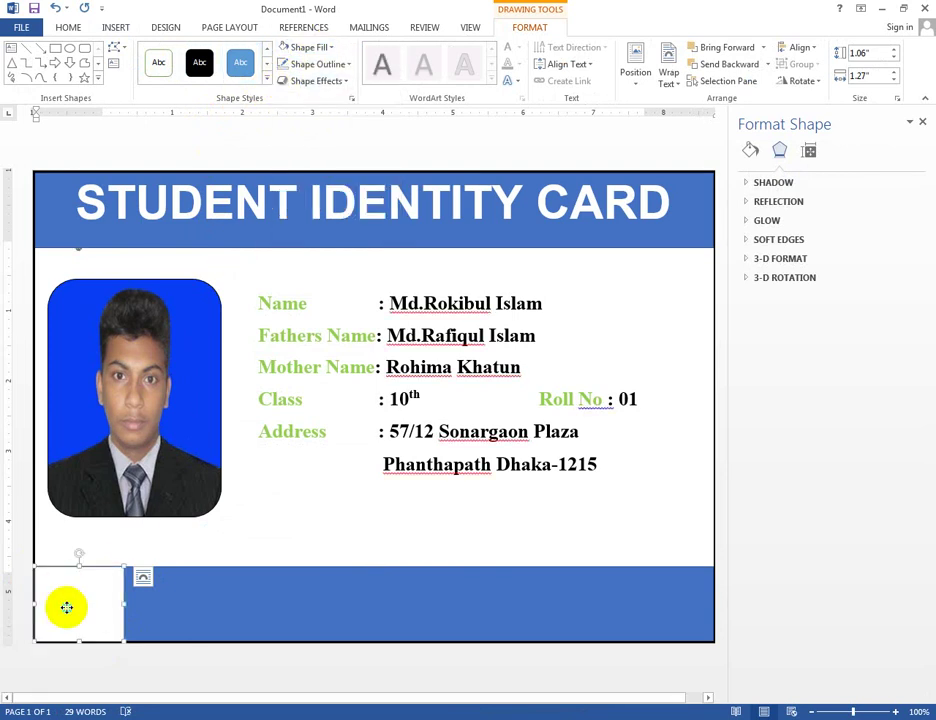
pyautogui.rightClick(66, 607)
pyautogui.click(117, 598)
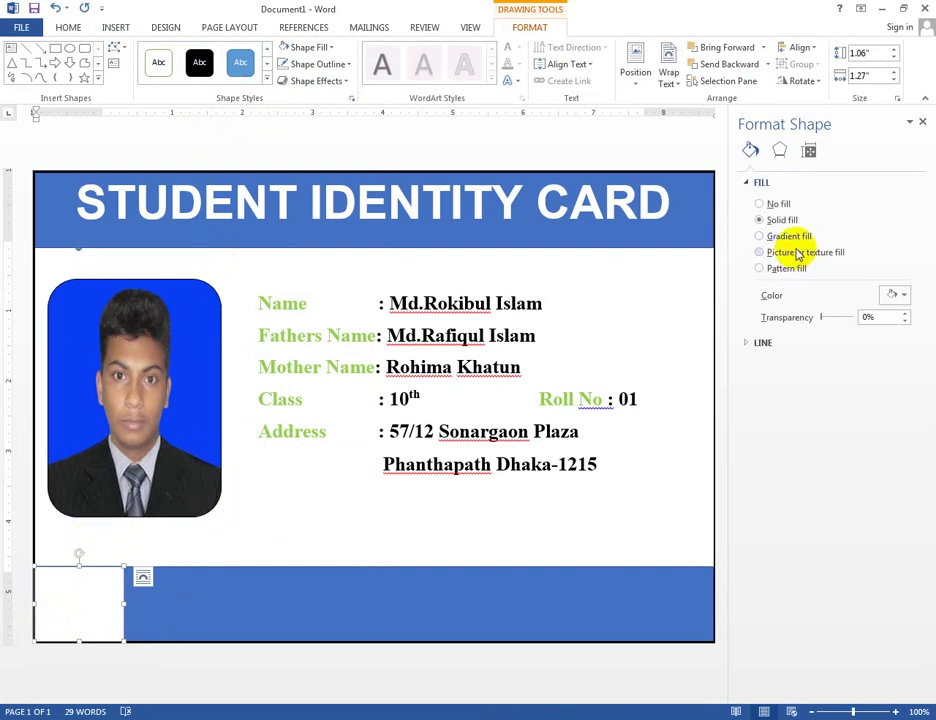
pyautogui.click(785, 253)
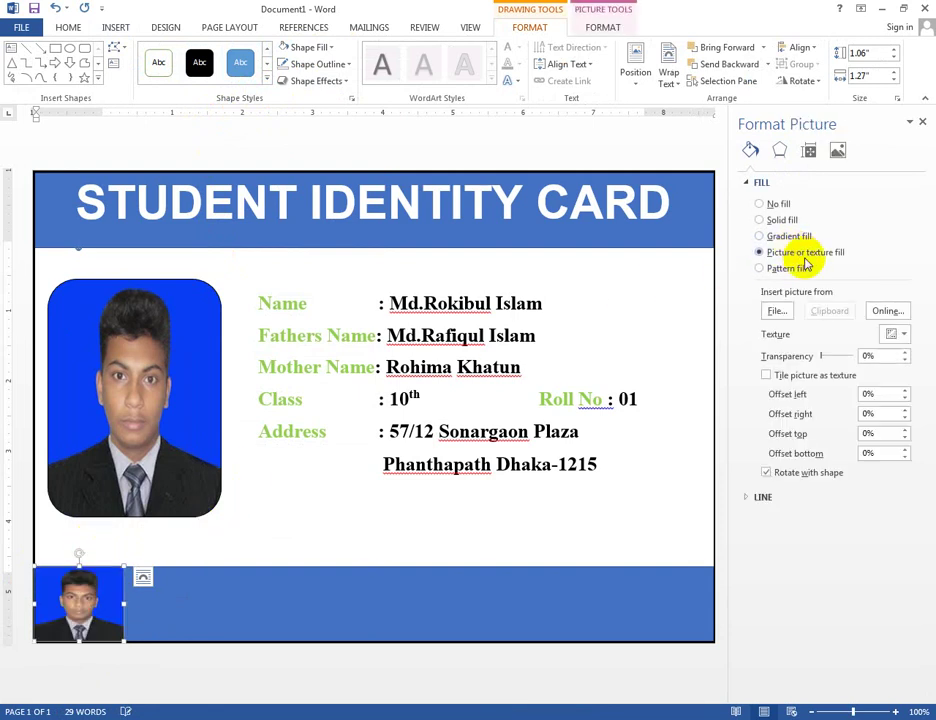
pyautogui.click(778, 311)
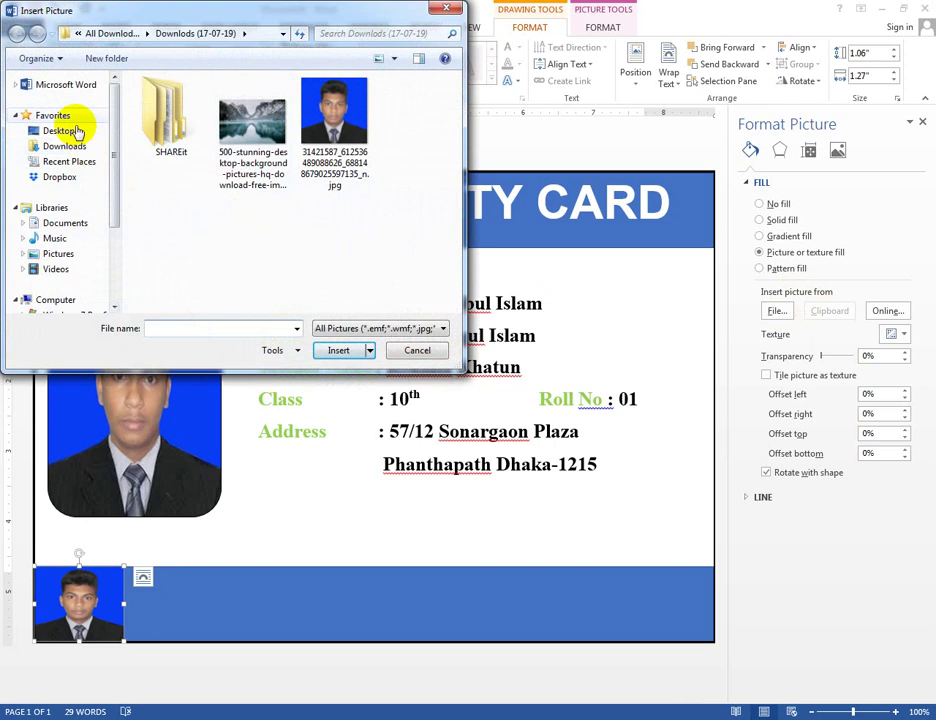
pyautogui.click(60, 131)
pyautogui.click(228, 257)
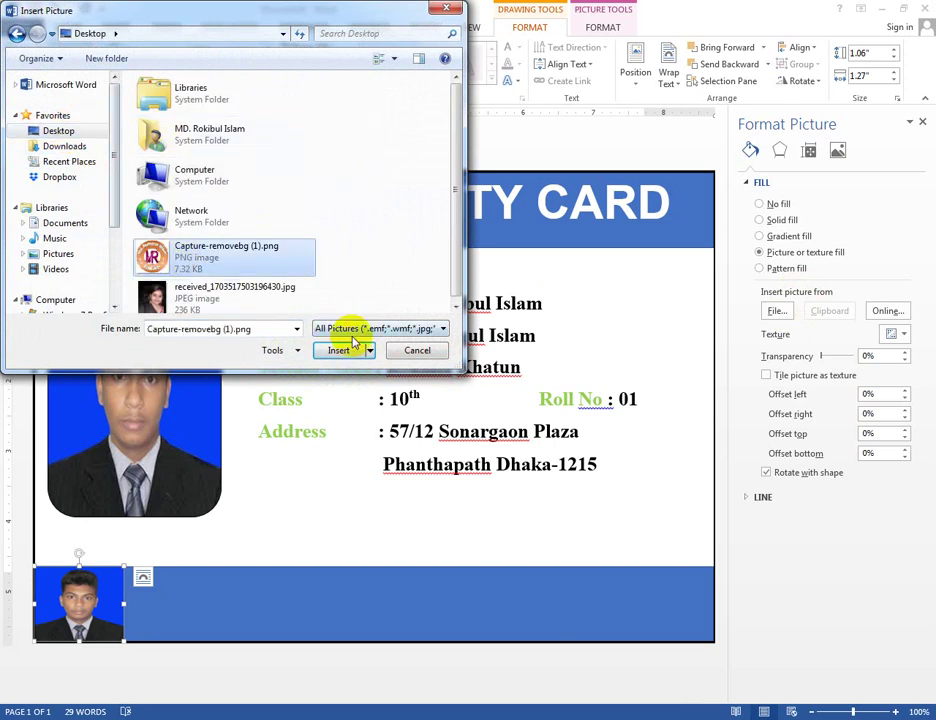
pyautogui.click(340, 351)
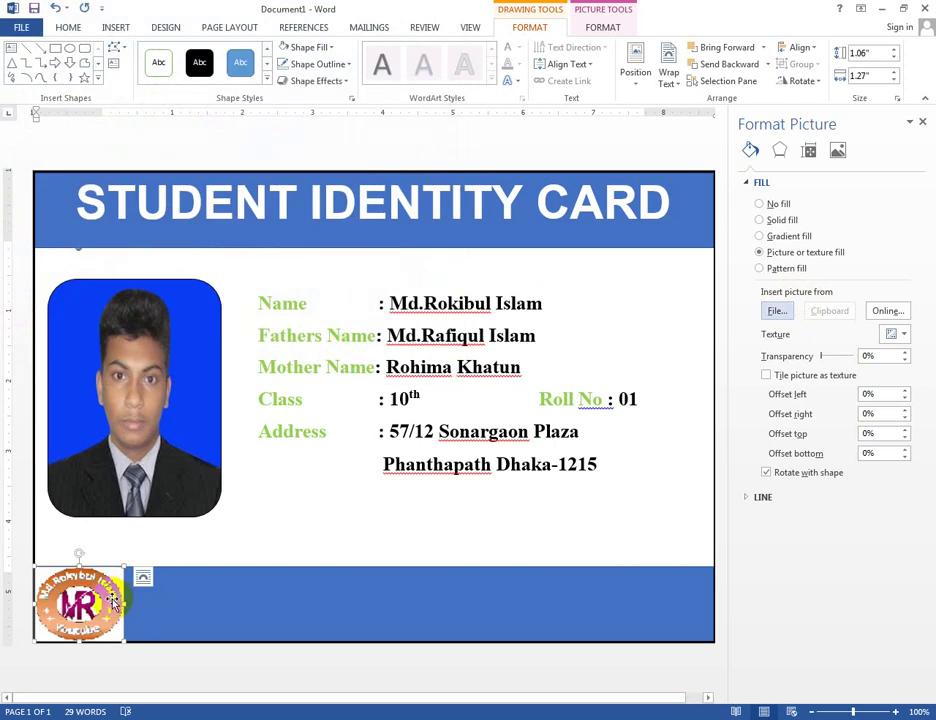
pyautogui.moveTo(125, 601); pyautogui.dragTo(113, 603)
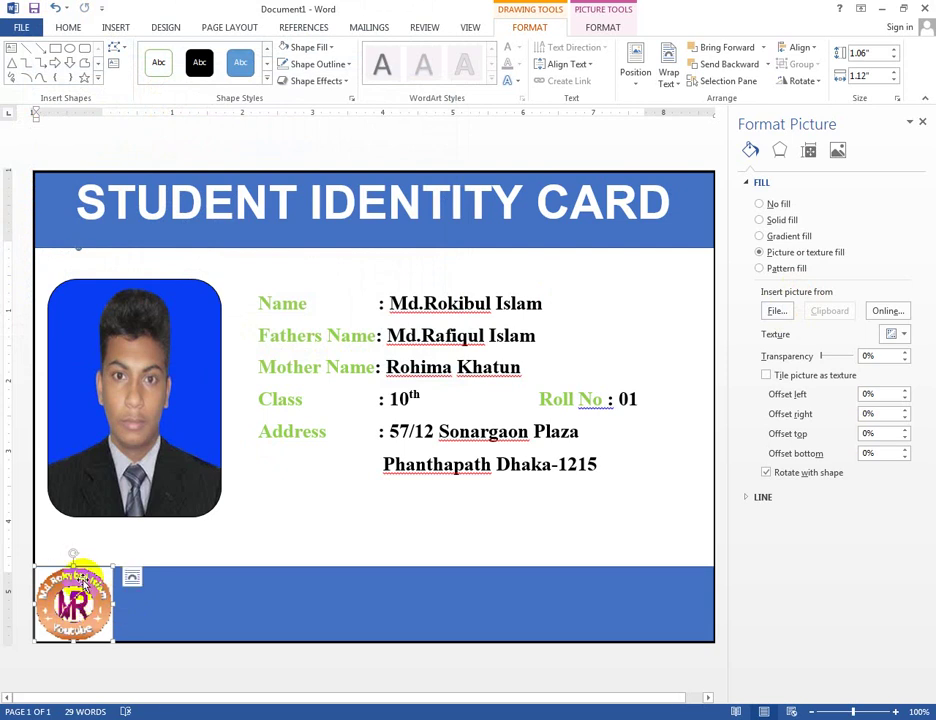
# Resize the logo to about 0.95" × 1.06" from its bottom, left and top edges.
pyautogui.click(142, 604)
pyautogui.click(95, 590)
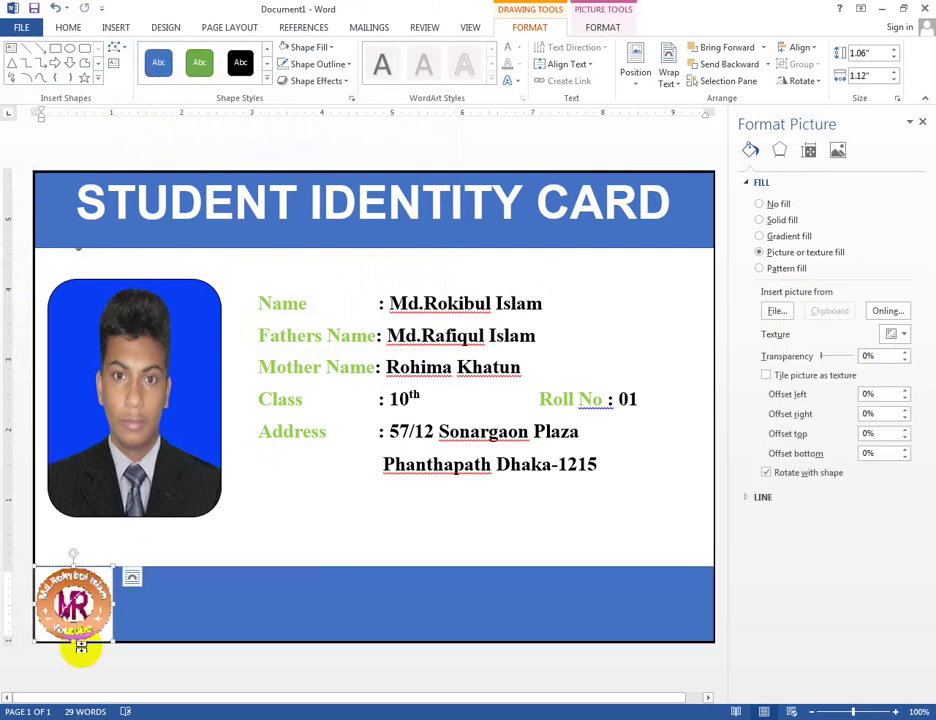
pyautogui.moveTo(72, 645); pyautogui.dragTo(72, 638)
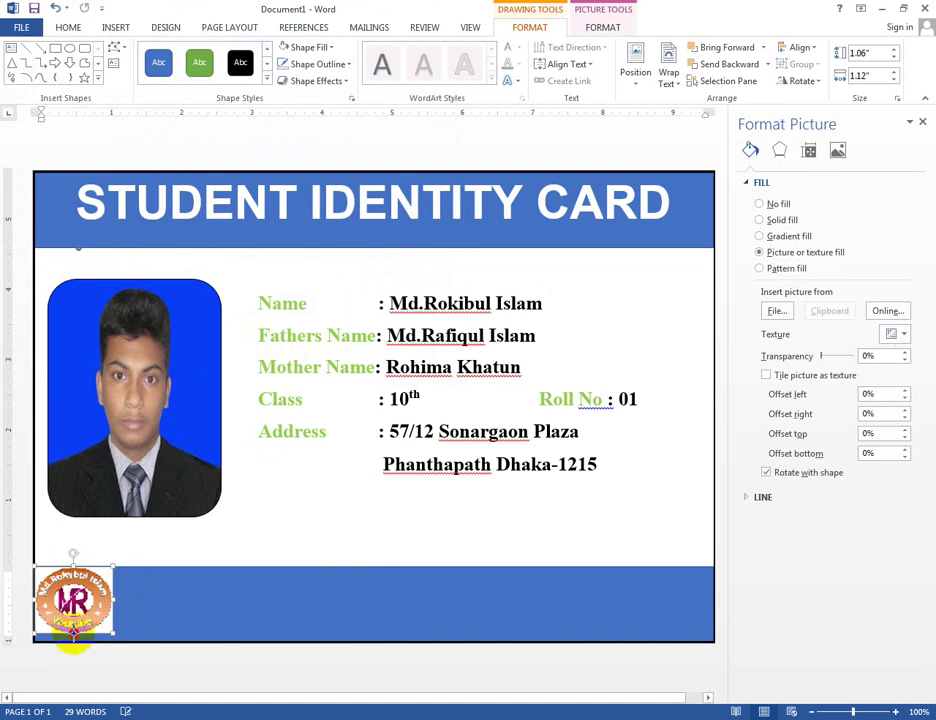
pyautogui.moveTo(35, 601); pyautogui.dragTo(40, 601)
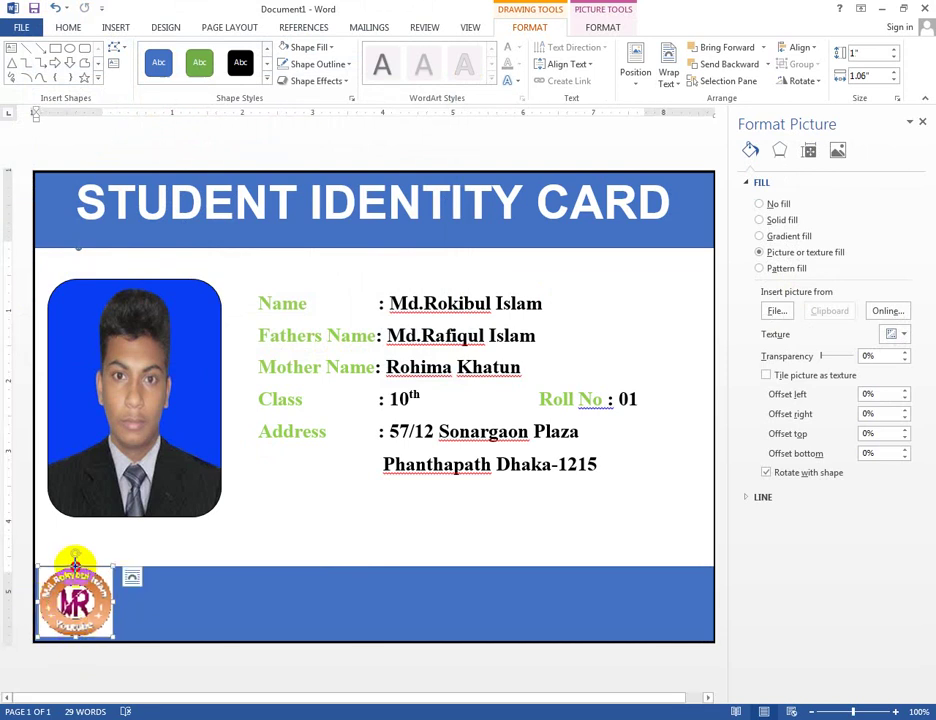
pyautogui.moveTo(75, 565); pyautogui.dragTo(75, 567)
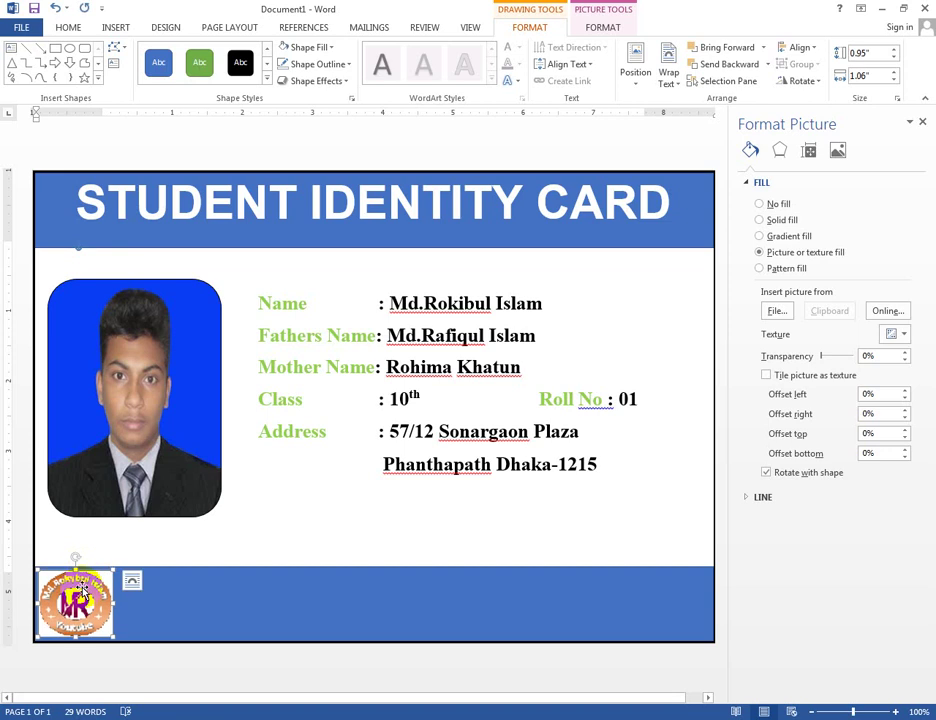
pyautogui.click(330, 47)
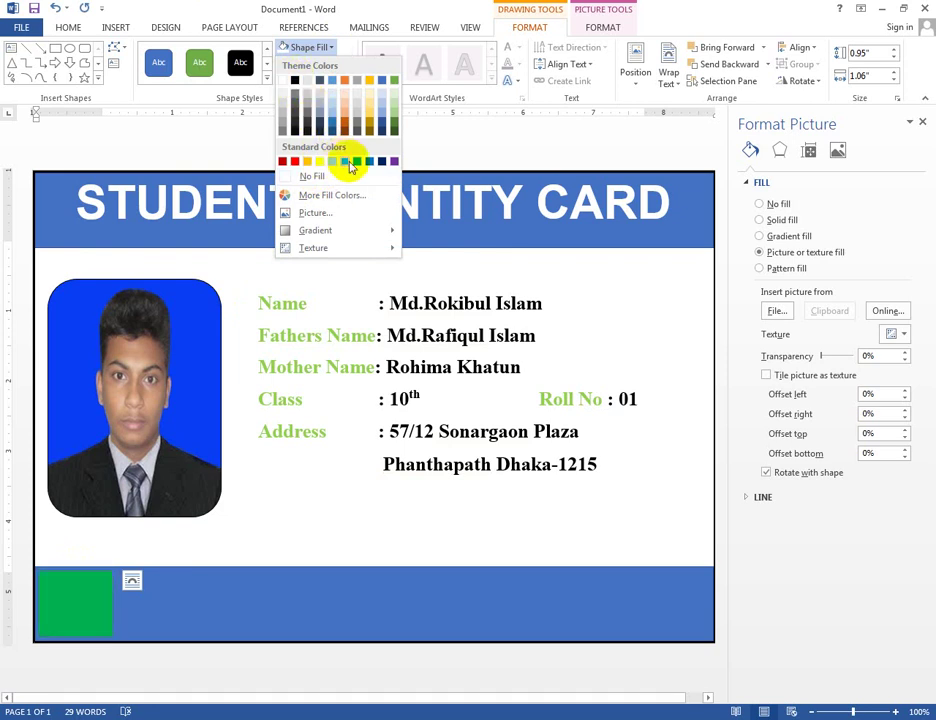
pyautogui.click(140, 610)
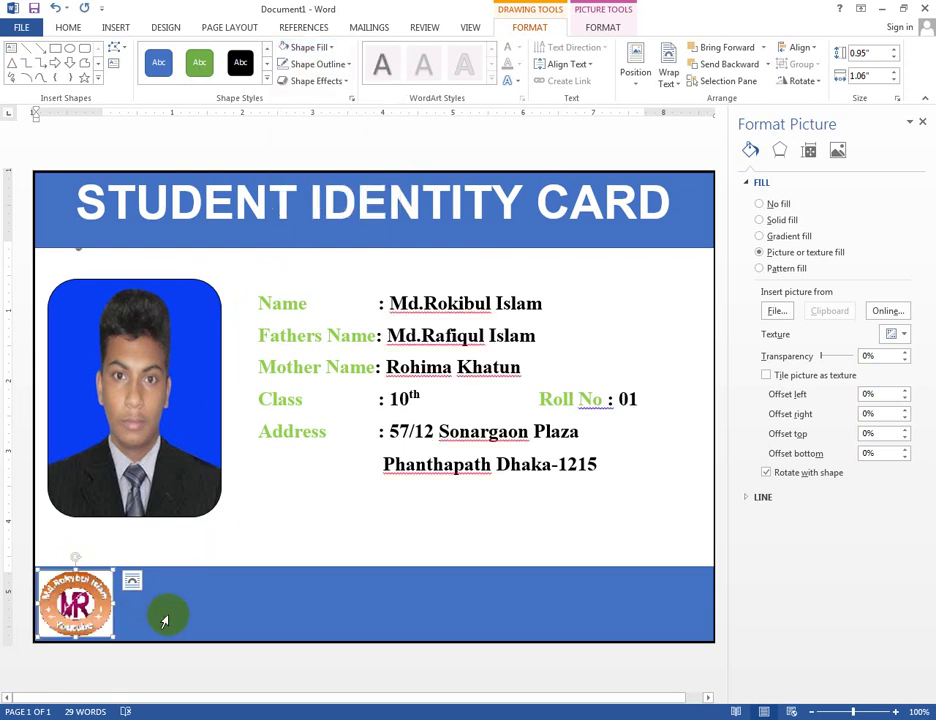
pyautogui.click(165, 615)
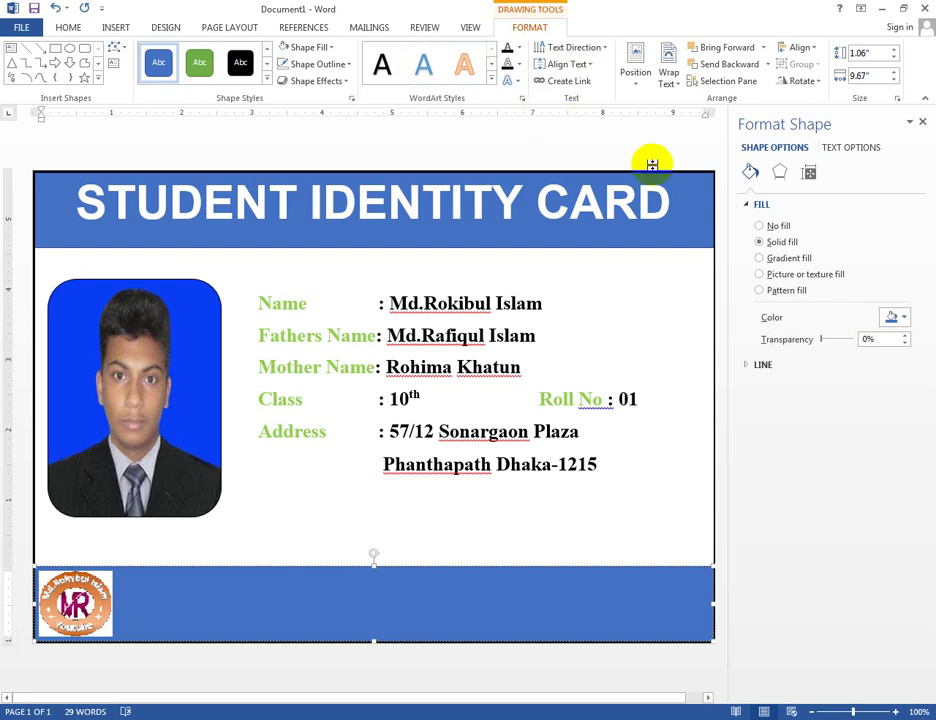
# Draw a text box beside the logo in the bottom blue band.
pyautogui.click(677, 85)
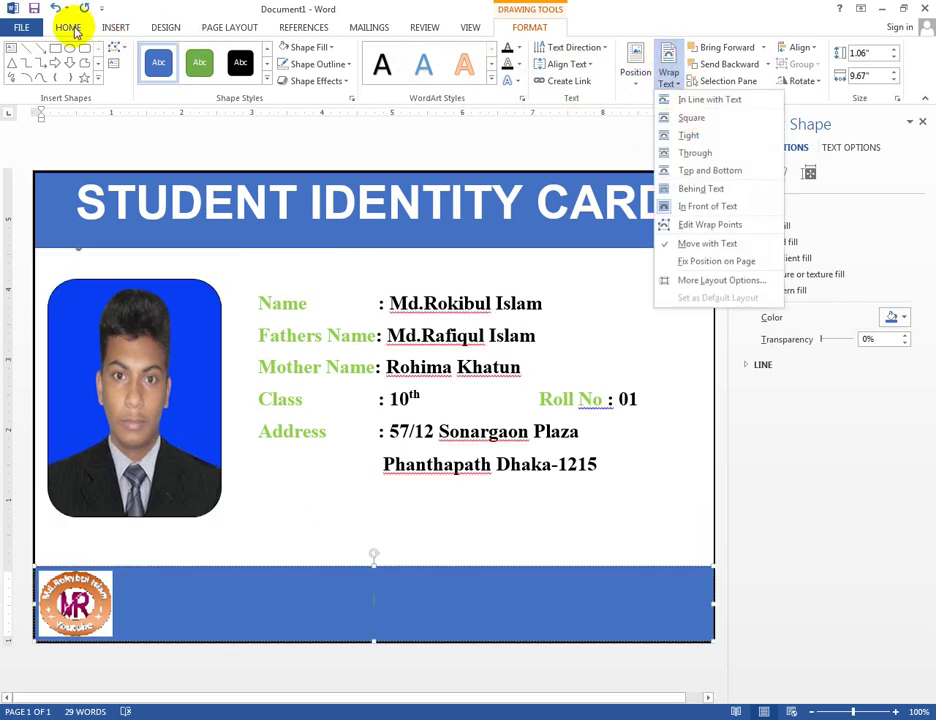
pyautogui.click(121, 29)
pyautogui.click(118, 30)
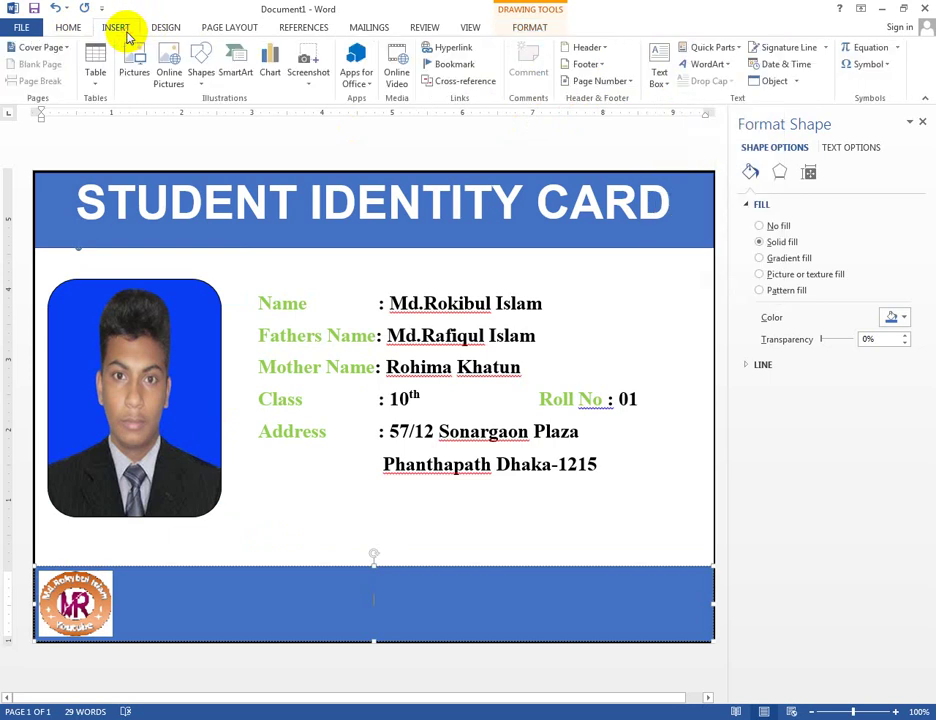
pyautogui.click(199, 88)
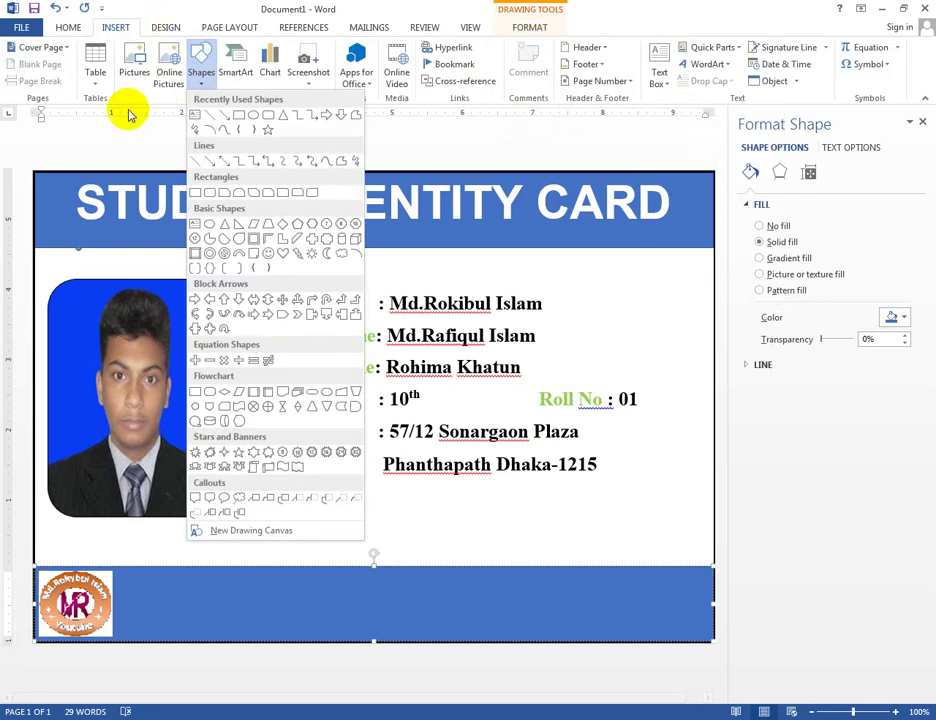
pyautogui.click(195, 118)
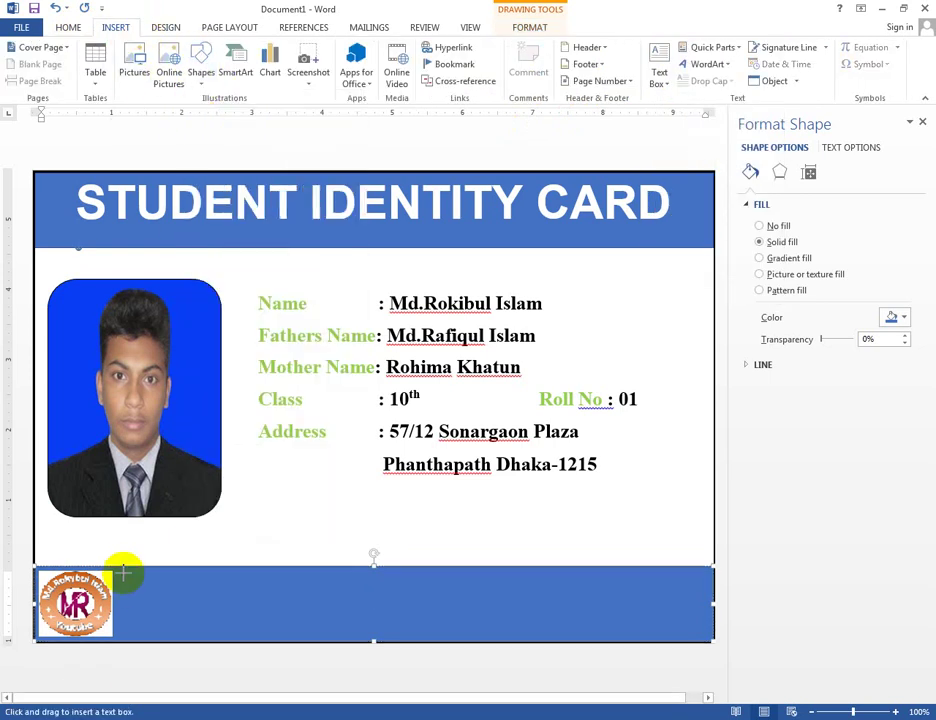
pyautogui.moveTo(121, 570)
pyautogui.mouseDown()
pyautogui.moveTo(198, 637)
pyautogui.moveTo(286, 650)
pyautogui.moveTo(309, 642)
pyautogui.mouseUp()
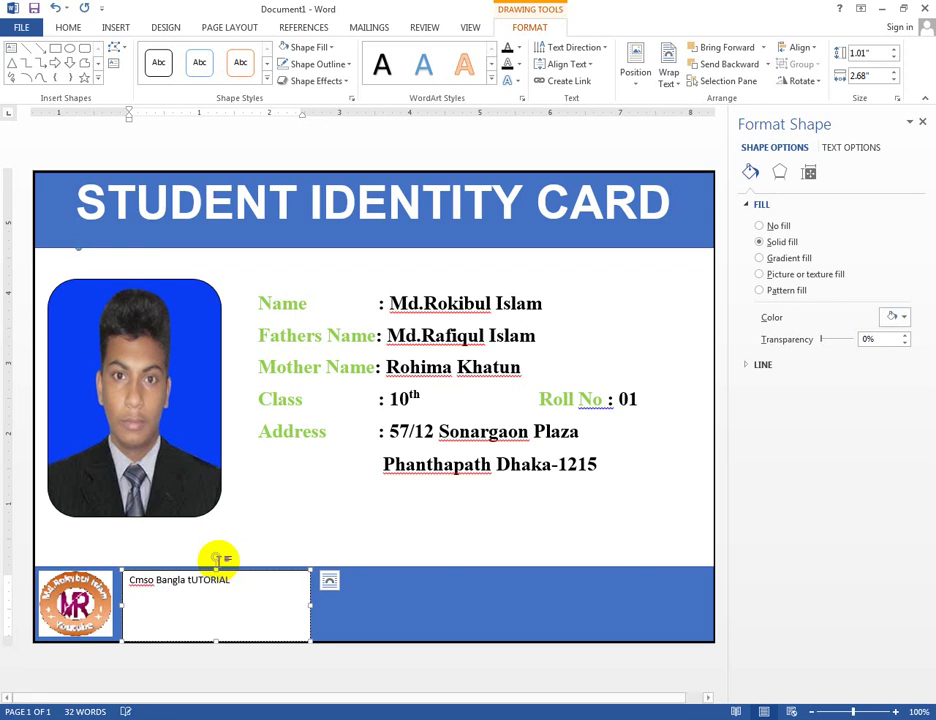
# Format the text box text as bold 16-point Times New Roman.
pyautogui.moveTo(236, 589); pyautogui.dragTo(136, 580)
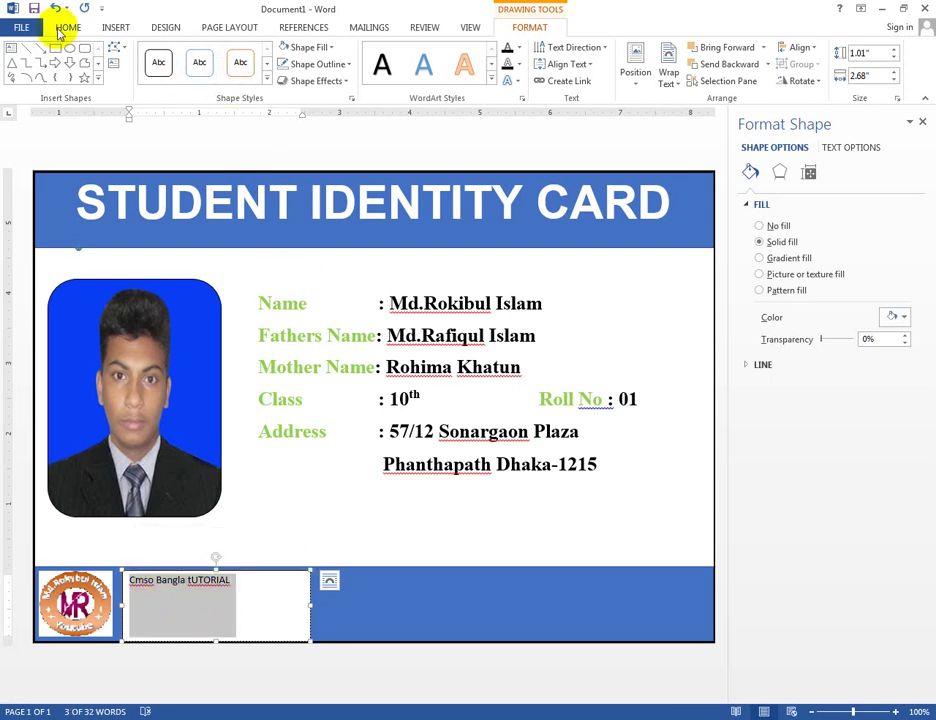
pyautogui.click(66, 27)
pyautogui.click(144, 53)
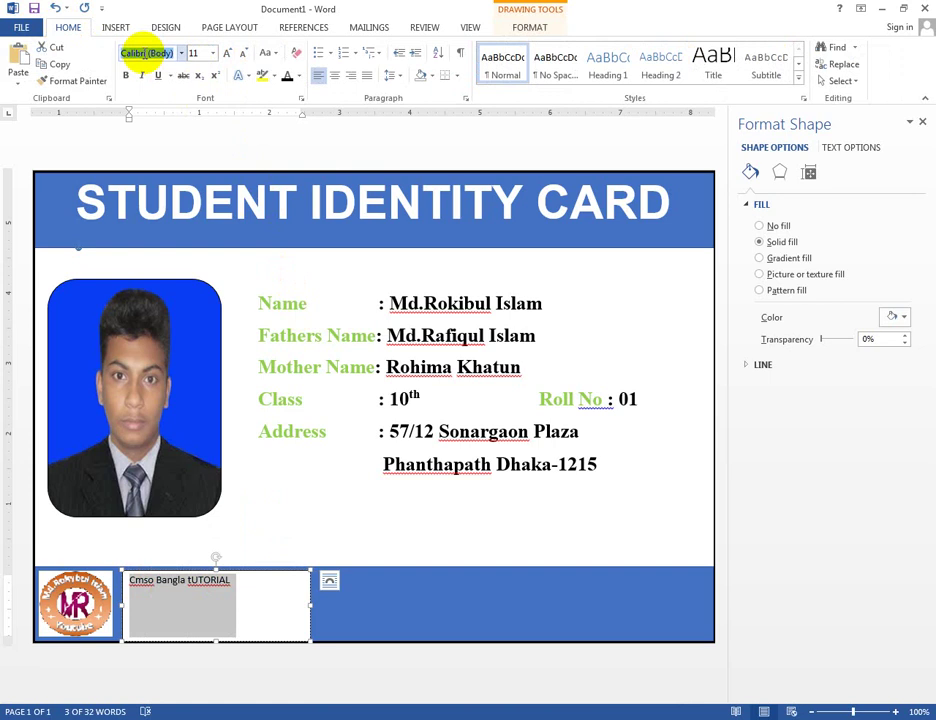
pyautogui.write('Times New Roman')
pyautogui.press('Return')
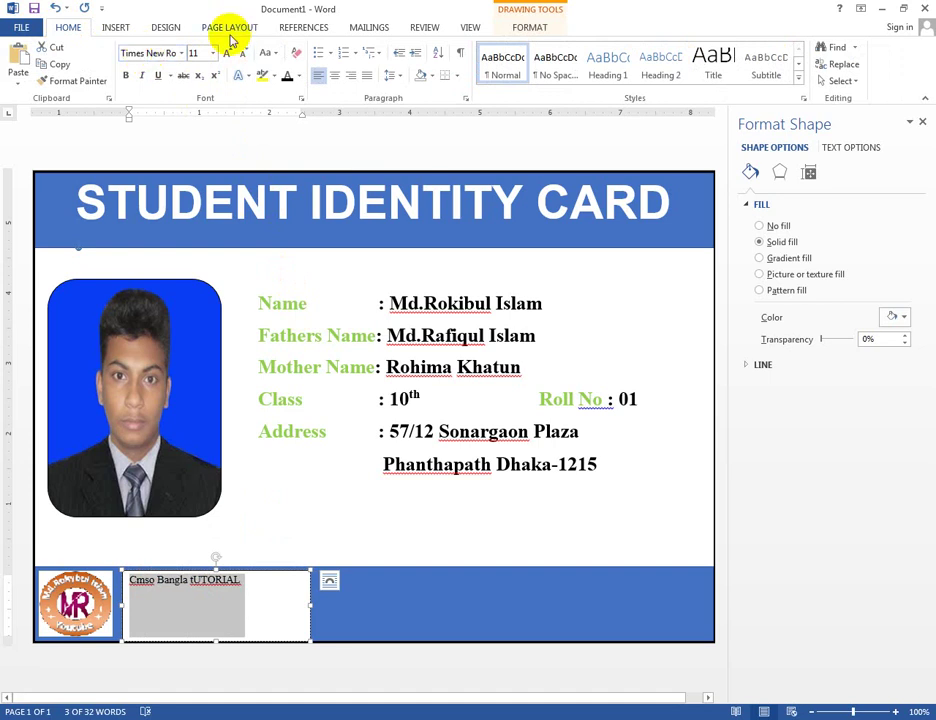
pyautogui.click(228, 53)
pyautogui.click(228, 53)
pyautogui.click(228, 53)
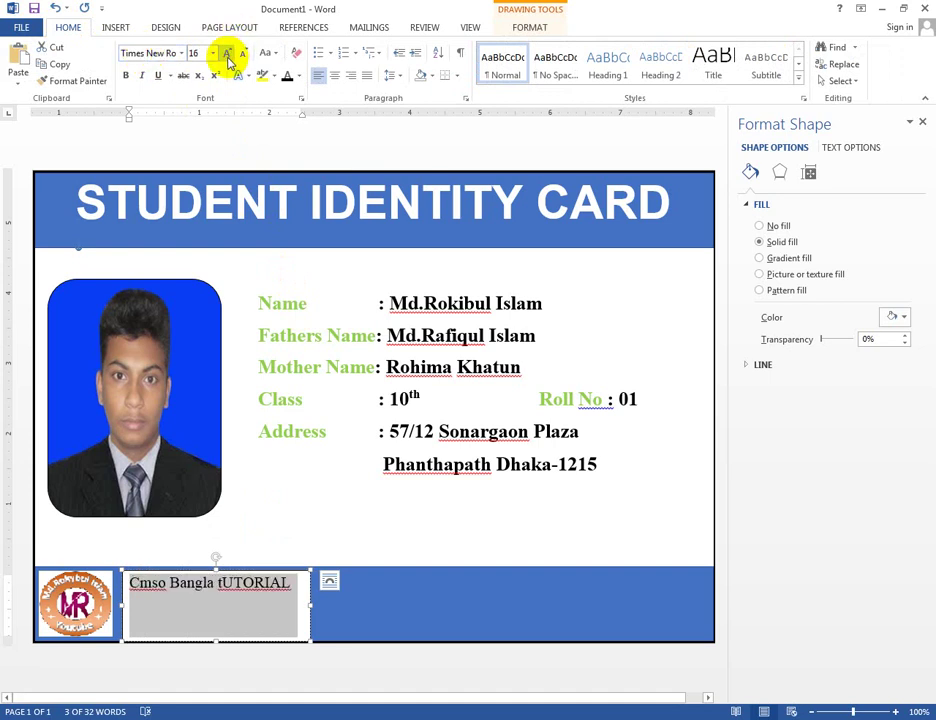
pyautogui.click(125, 76)
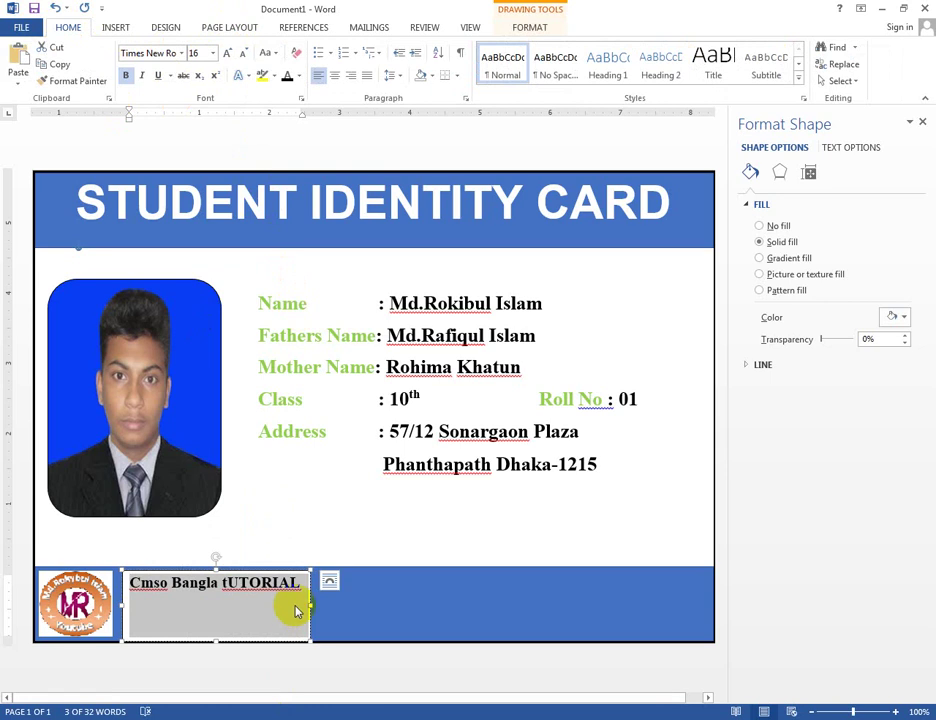
# Retype the last word so the box reads 'Cmso Bangla Tutorial'.
pyautogui.click(226, 582)
pyautogui.press('BackSpace')
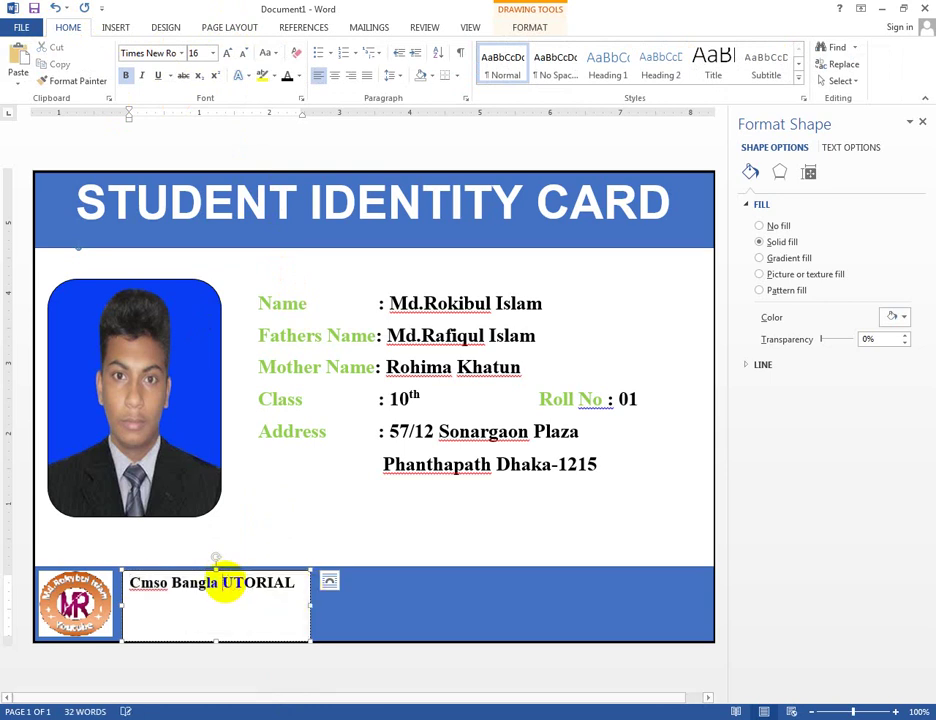
pyautogui.write('t')
pyautogui.press('BackSpace')
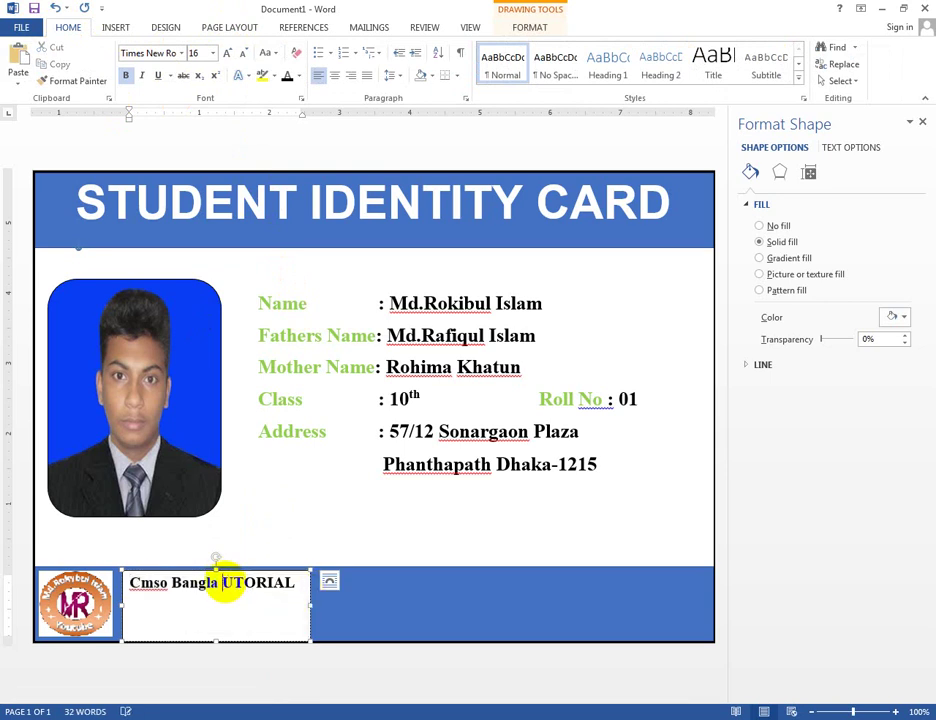
pyautogui.write('T')
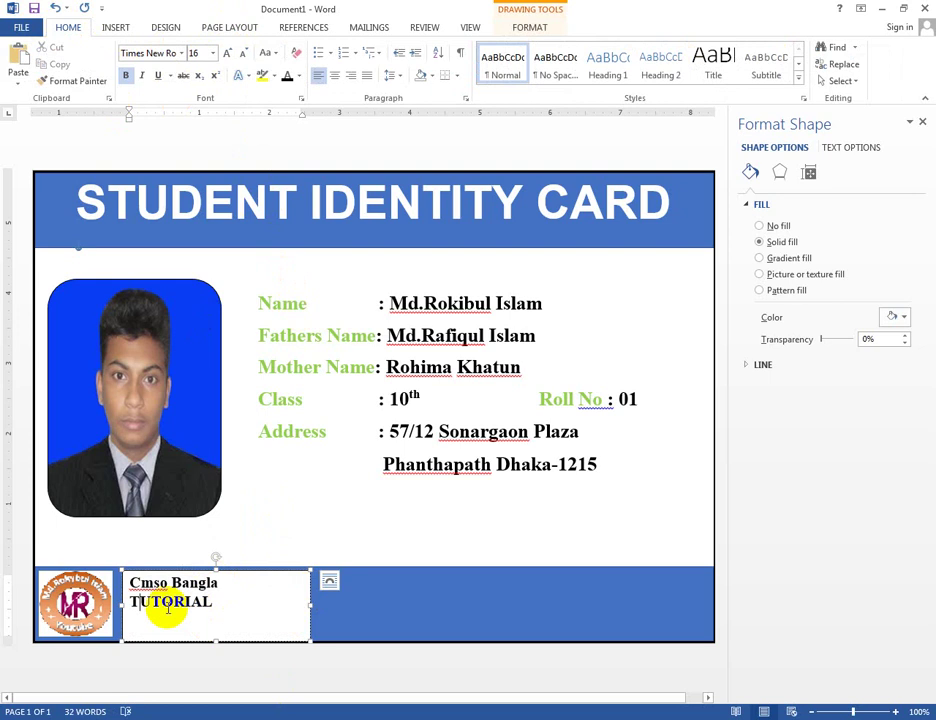
pyautogui.write('u')
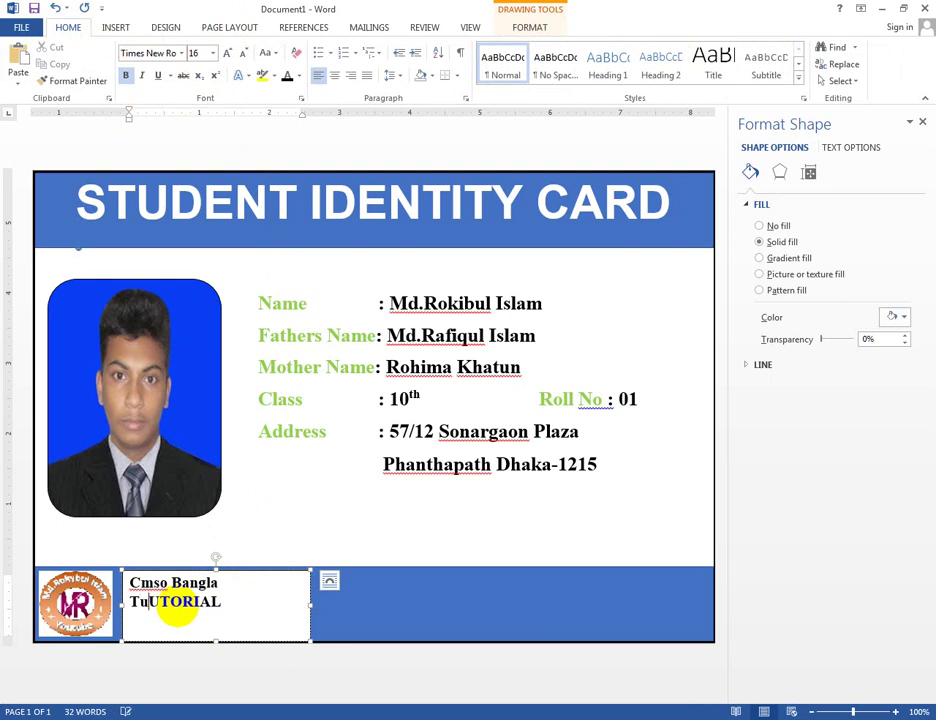
pyautogui.write('t')
pyautogui.write('or')
pyautogui.write('i')
pyautogui.write('al')
pyautogui.press('Delete')
pyautogui.press('Delete')
pyautogui.press('Delete')
pyautogui.press('Delete')
pyautogui.press('Delete')
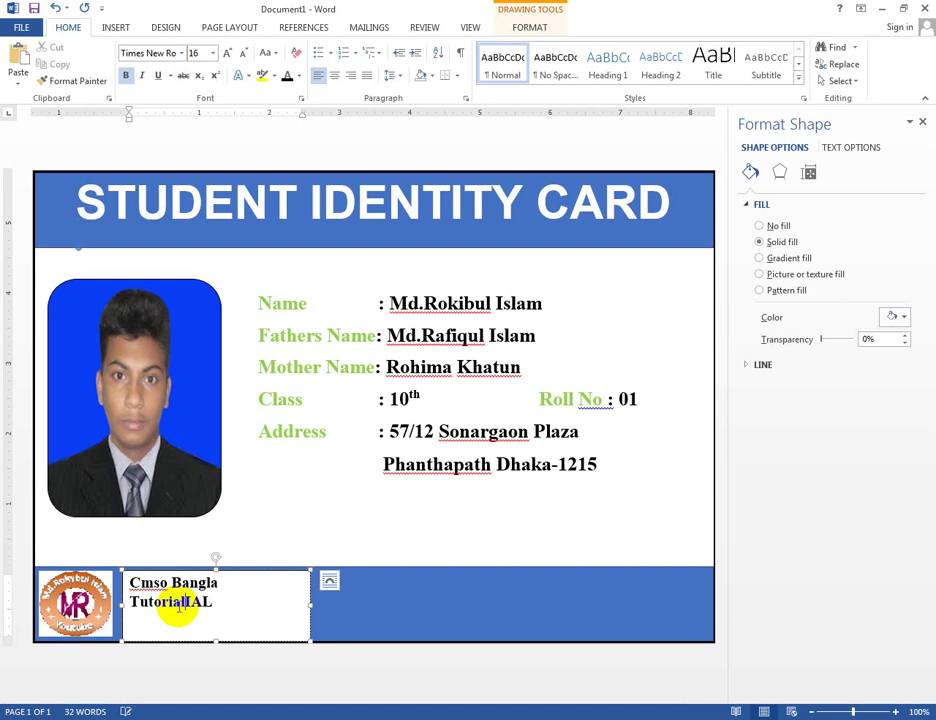
pyautogui.press('Delete')
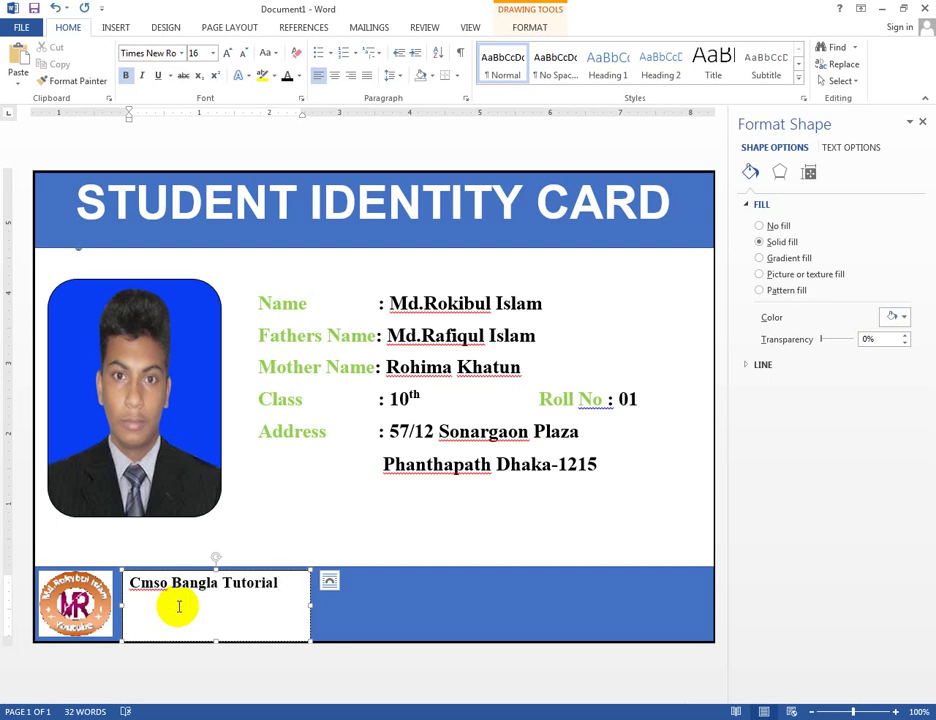
pyautogui.press('Return')
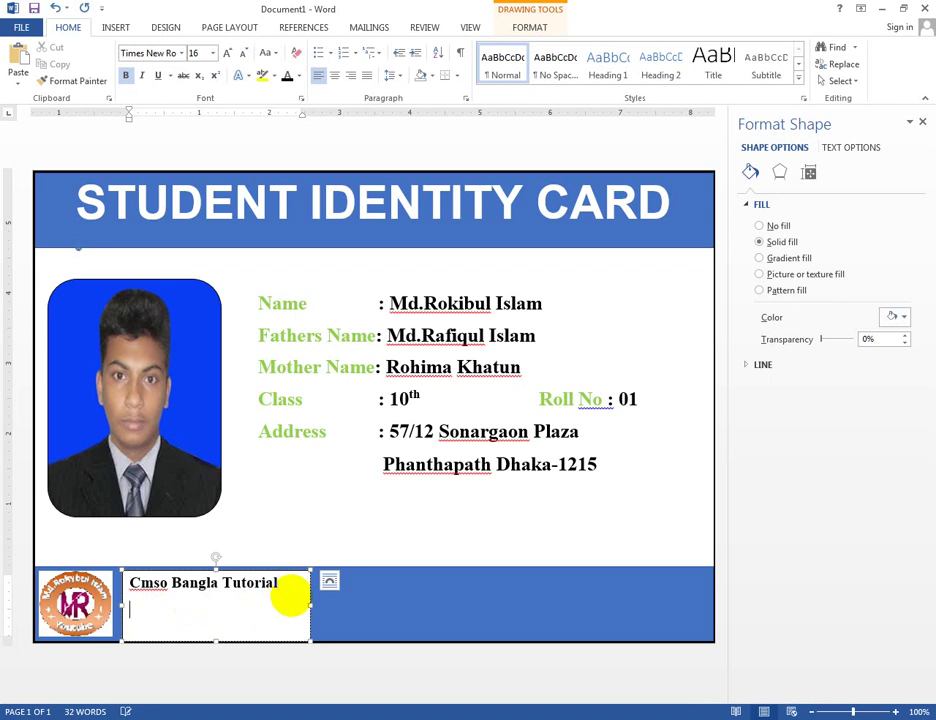
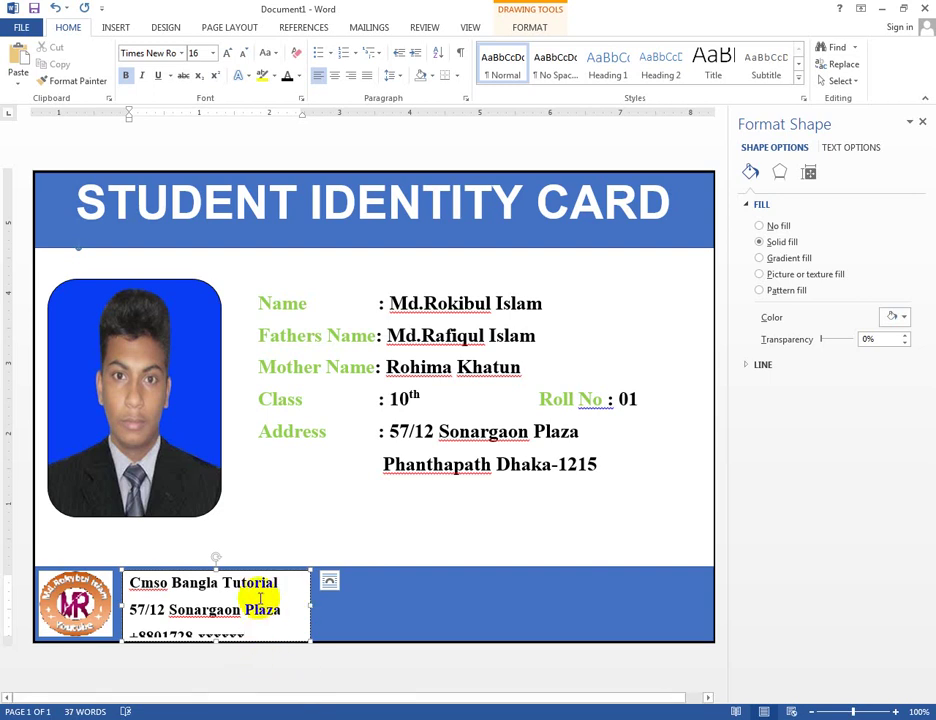
# Shrink all the footer text box text down to size 7.
pyautogui.hotkey('ctrl', 'a')
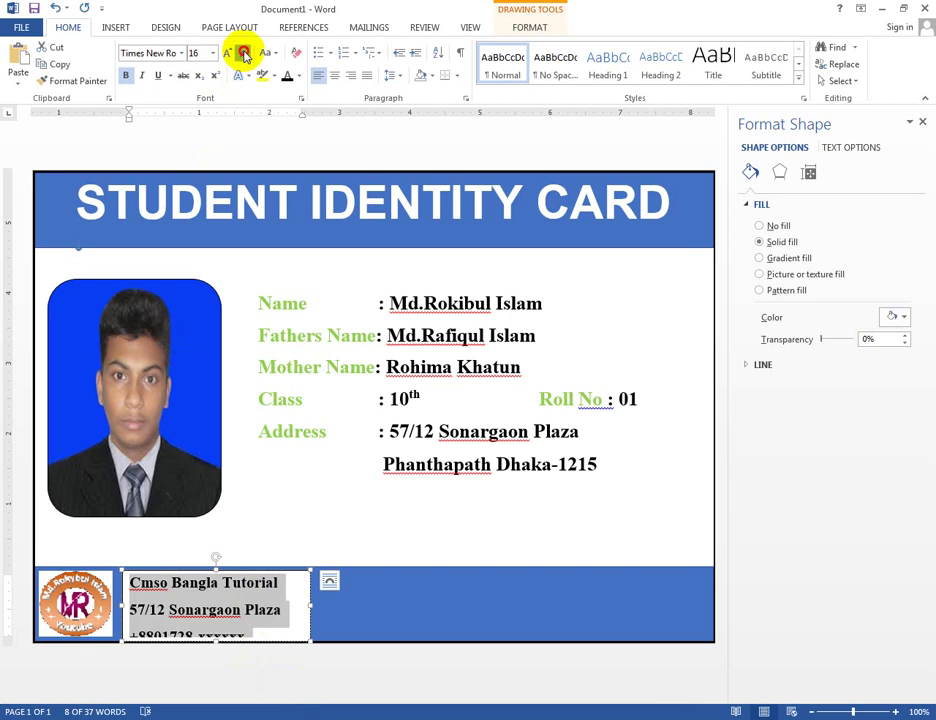
pyautogui.click(244, 54)
pyautogui.click(244, 54)
pyautogui.click(244, 54)
pyautogui.click(244, 54)
pyautogui.click(244, 54)
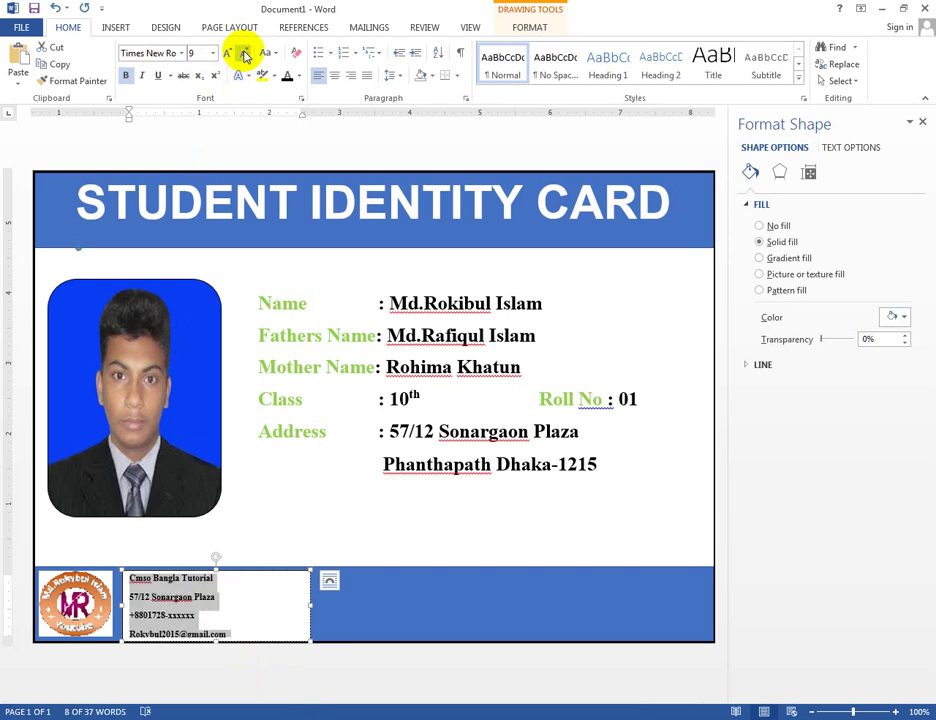
pyautogui.click(244, 54)
pyautogui.click(244, 54)
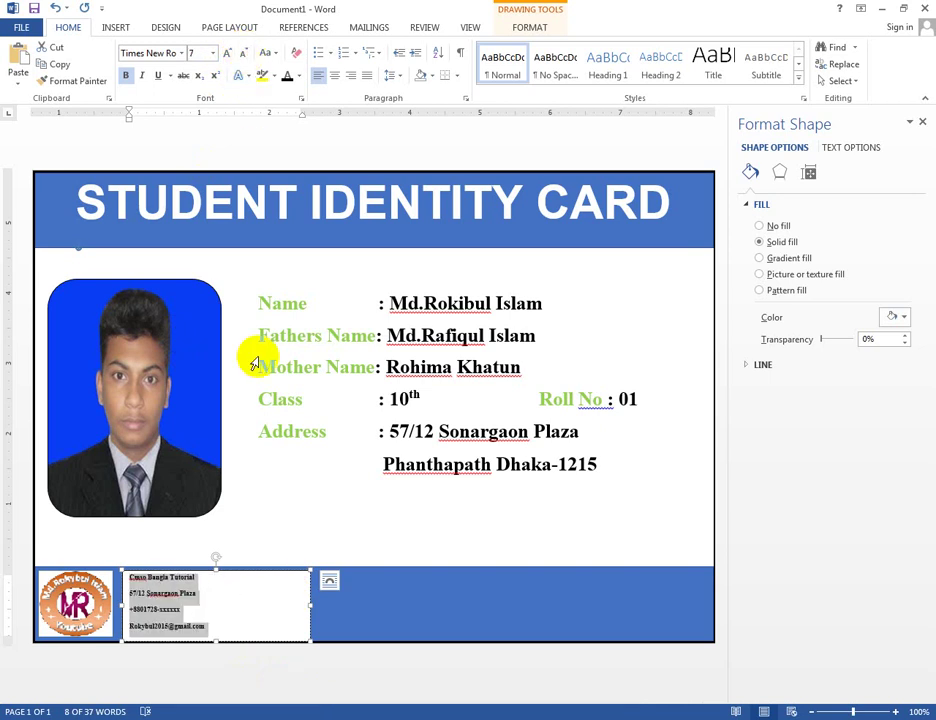
pyautogui.click(205, 577)
# Enlarge the 'Cmso Bangla Tutorial' title to 20 and widen the box so it fits one line.
pyautogui.moveTo(205, 577); pyautogui.dragTo(124, 578)
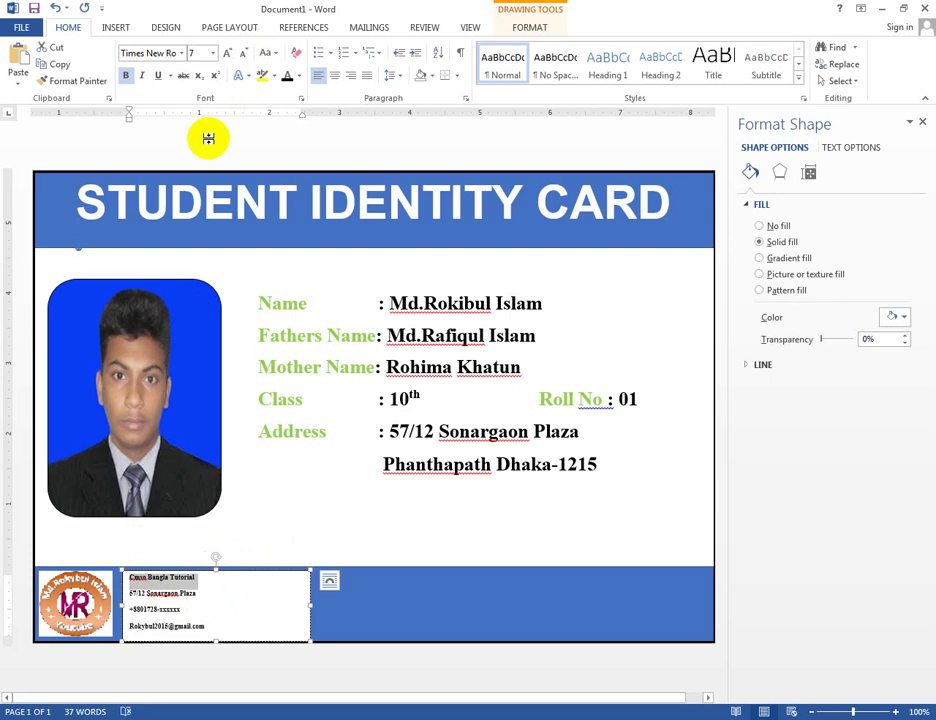
pyautogui.click(227, 56)
pyautogui.click(227, 56)
pyautogui.click(227, 56)
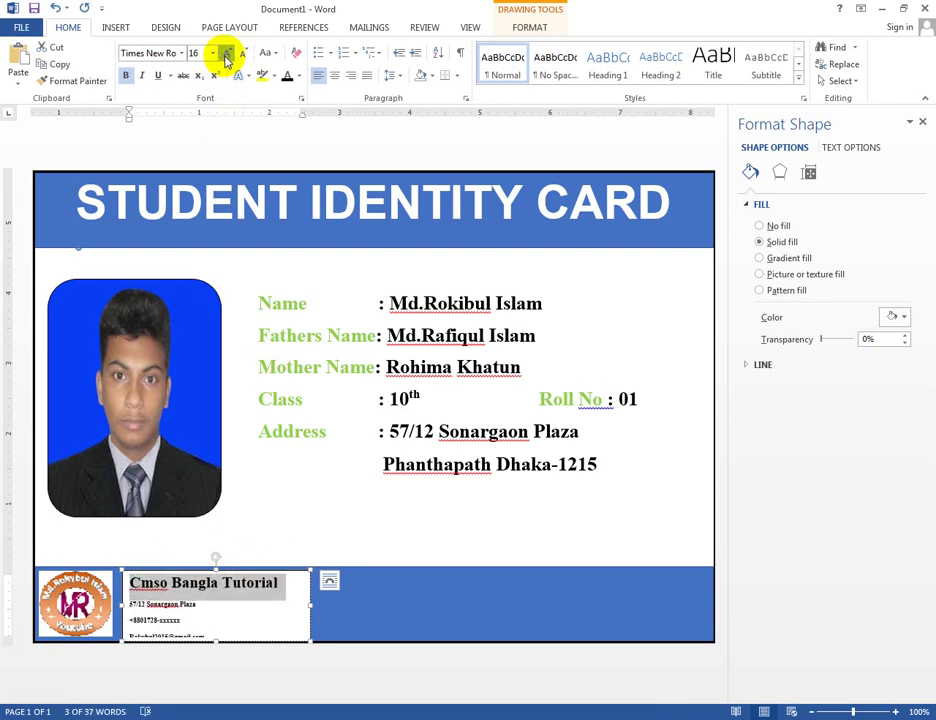
pyautogui.click(228, 57)
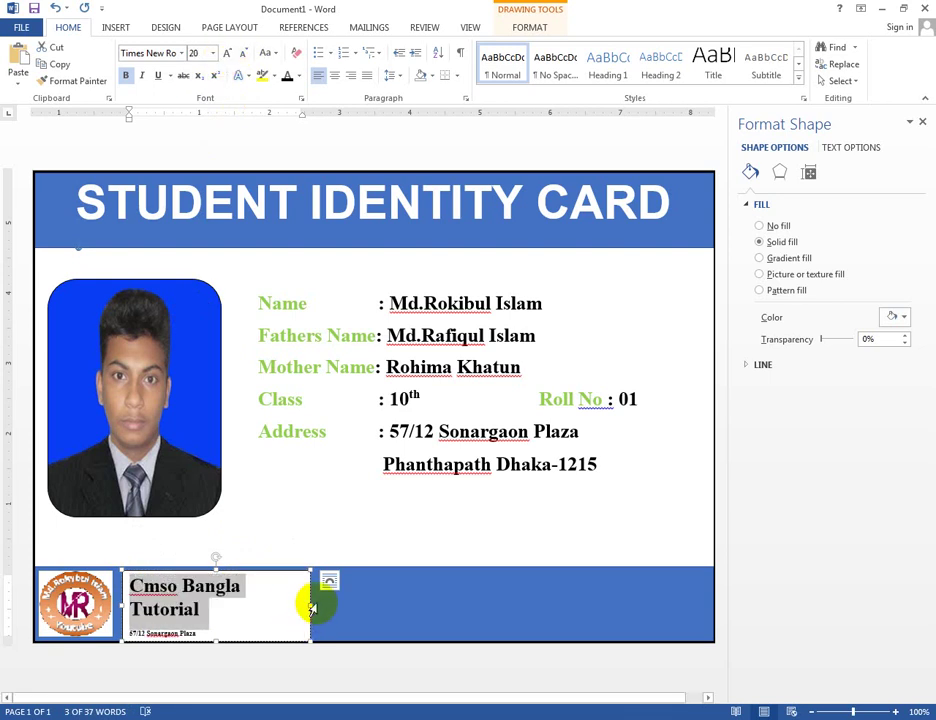
pyautogui.moveTo(309, 604); pyautogui.dragTo(388, 604)
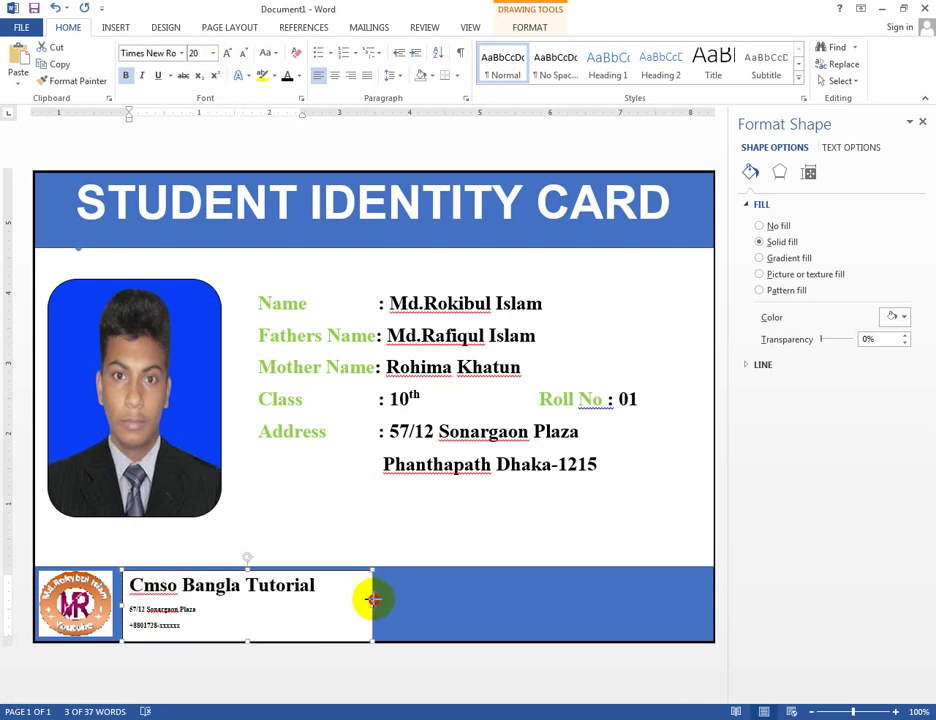
# Remove the space after every paragraph in the footer text box.
pyautogui.click(194, 623)
pyautogui.hotkey('ctrl', 'a')
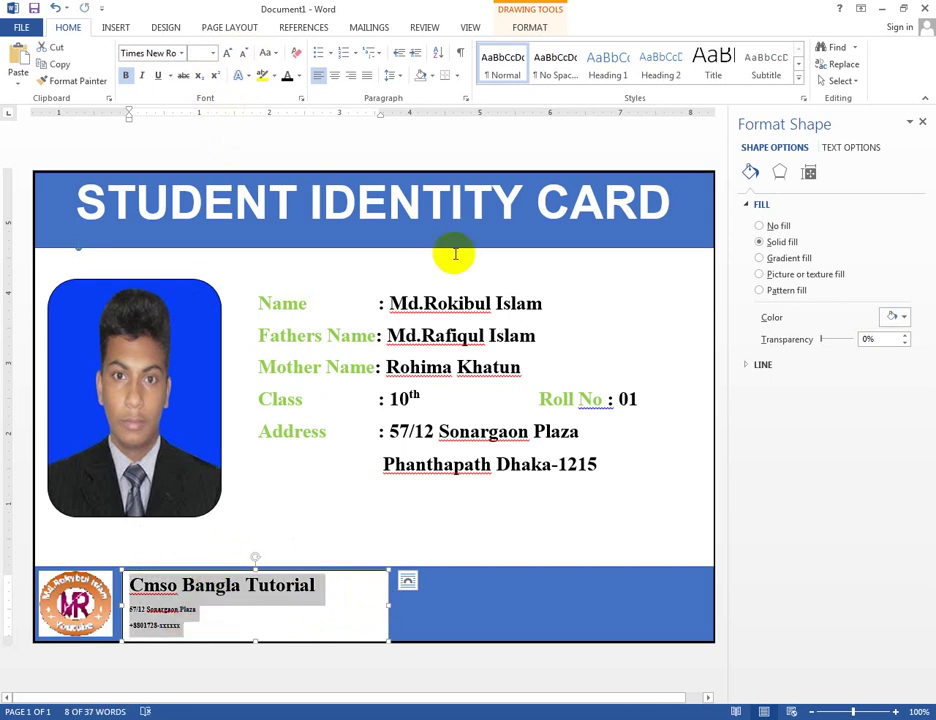
pyautogui.click(398, 77)
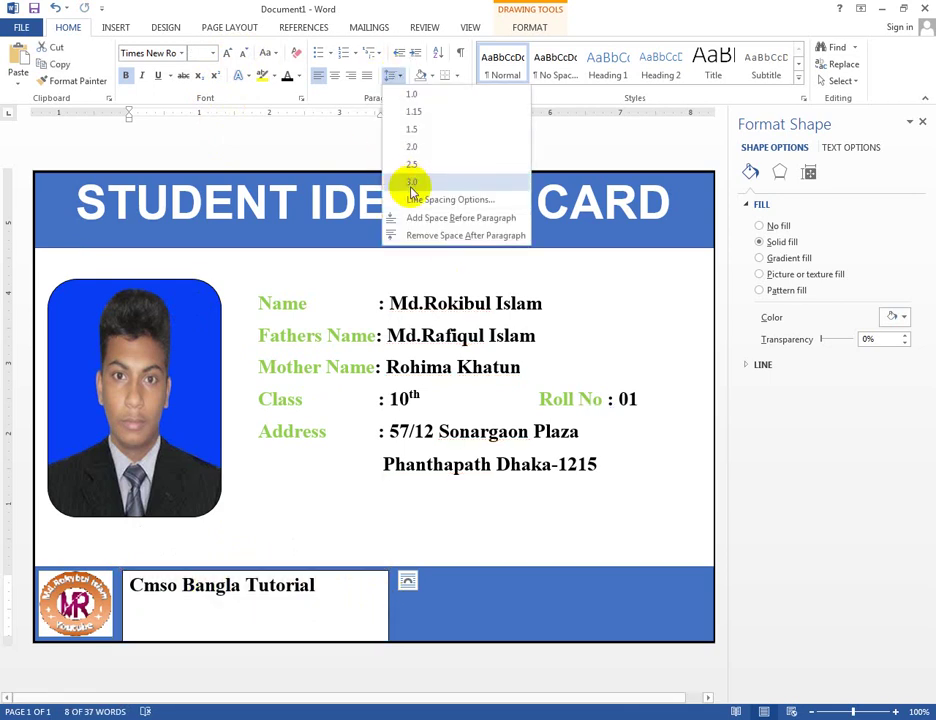
pyautogui.click(410, 238)
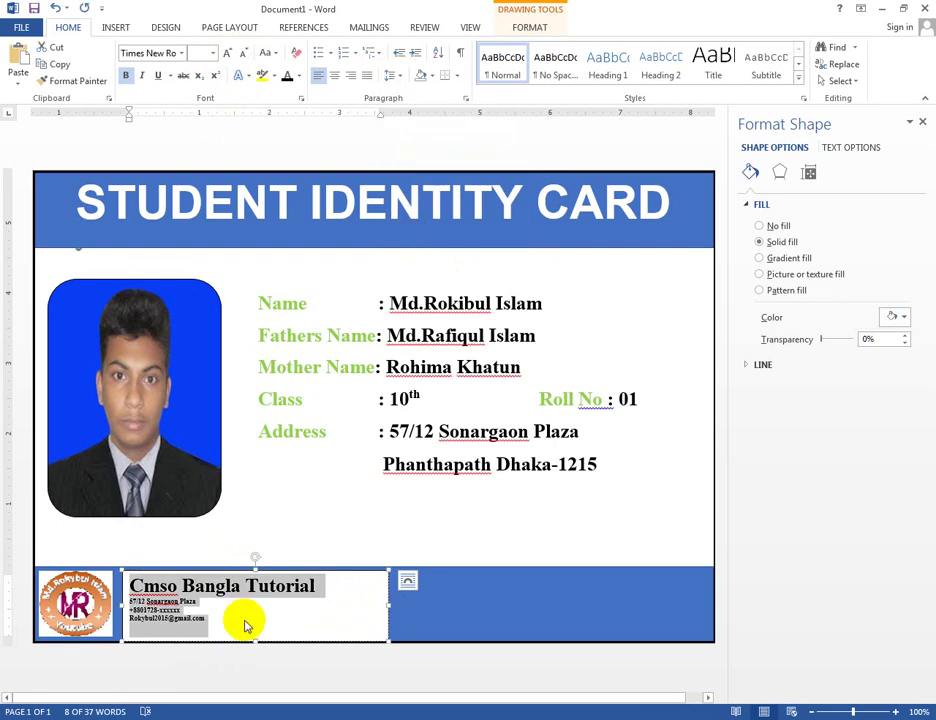
pyautogui.click(205, 615)
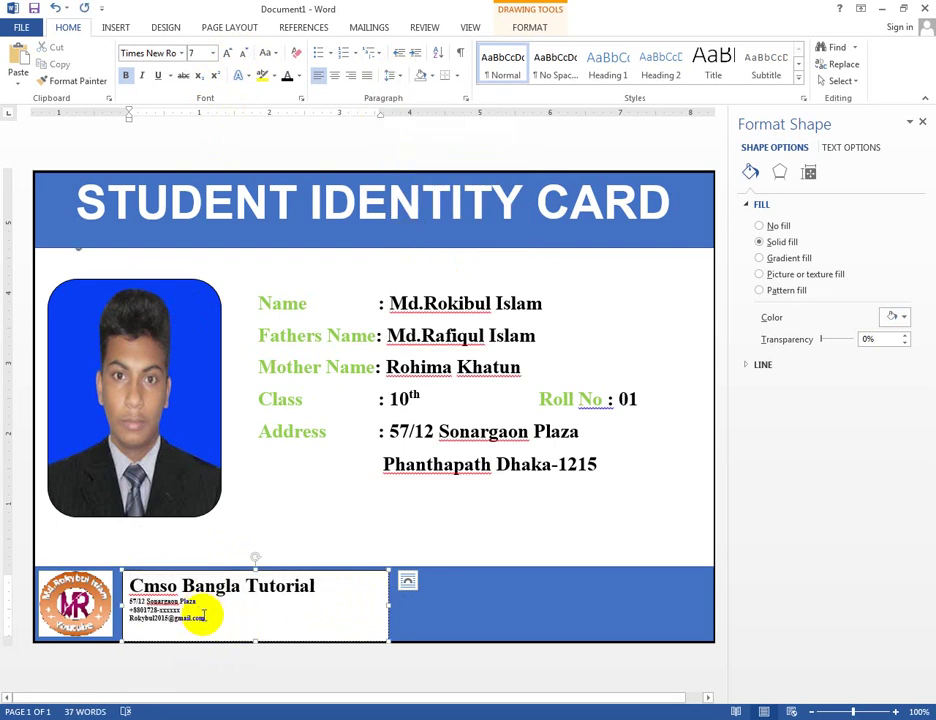
# Enlarge the address, phone and email lines to 12 pt.
pyautogui.moveTo(190, 617); pyautogui.dragTo(133, 600)
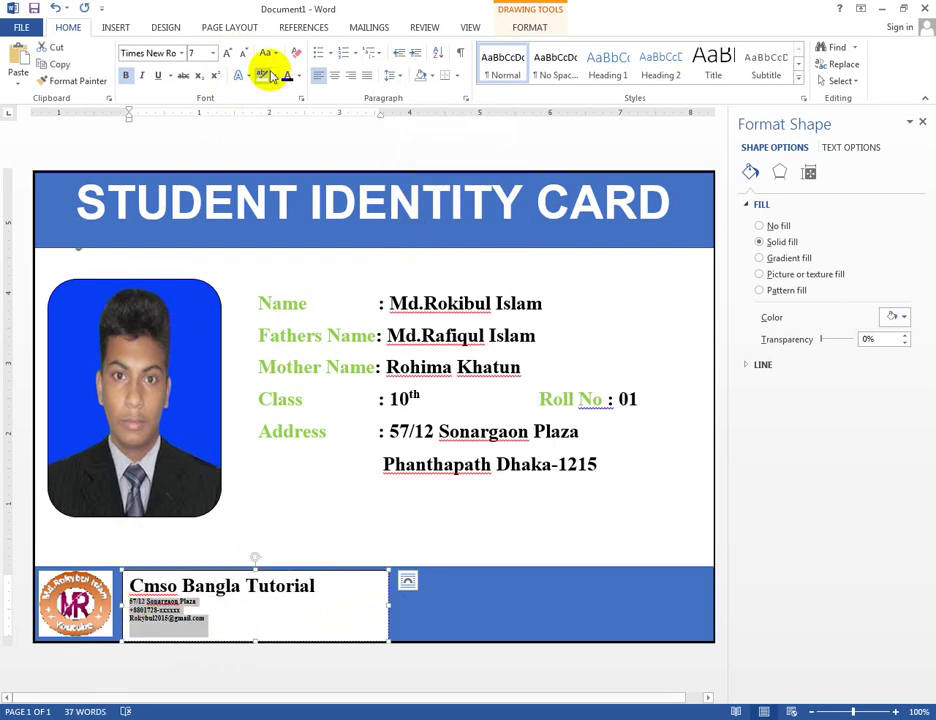
pyautogui.click(228, 55)
pyautogui.click(228, 55)
pyautogui.click(228, 55)
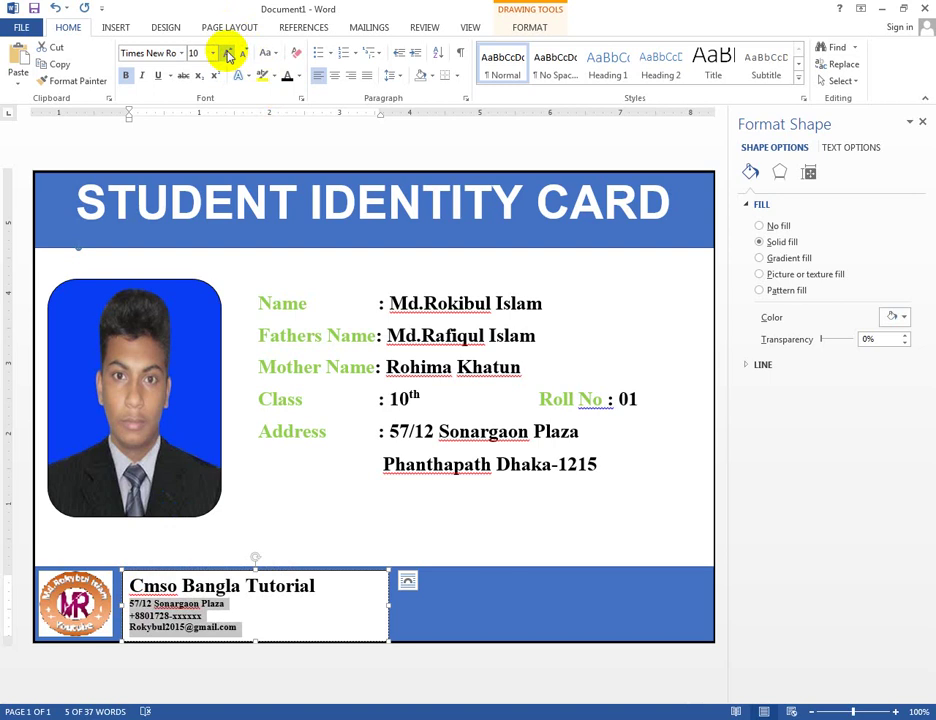
pyautogui.click(228, 55)
pyautogui.click(300, 589)
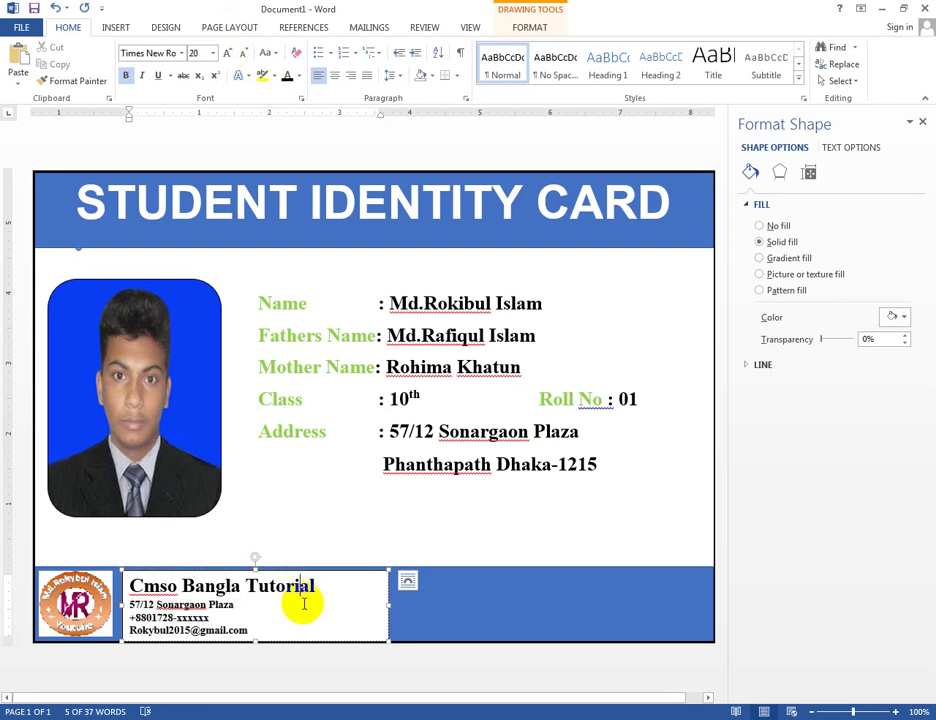
pyautogui.click(351, 672)
# Set the footer text box's Shape Fill to No Fill and Shape Outline to No Outline.
pyautogui.click(296, 589)
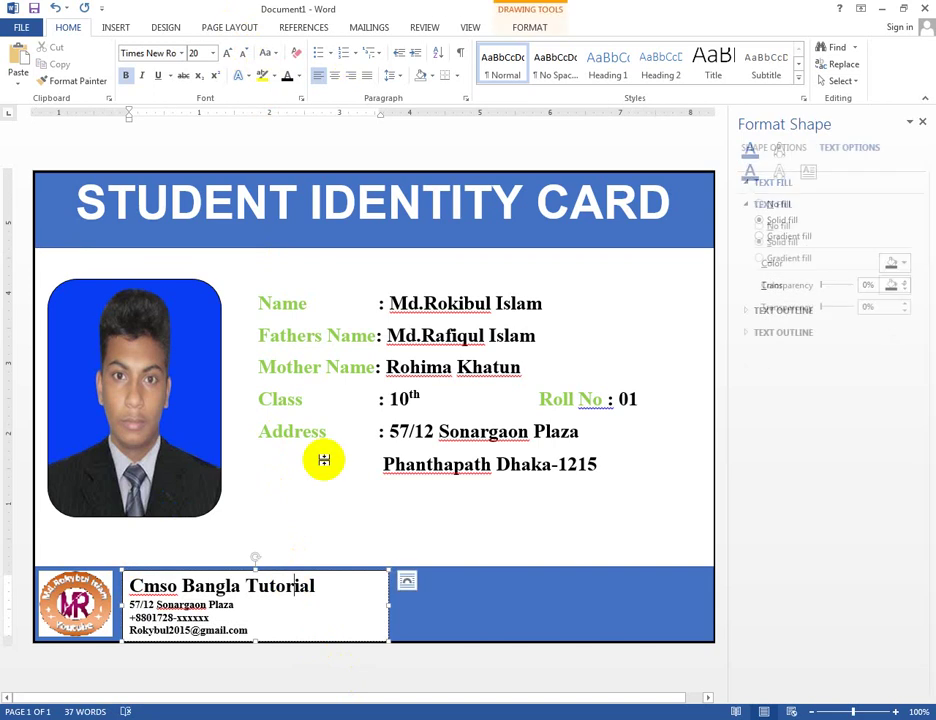
pyautogui.click(530, 27)
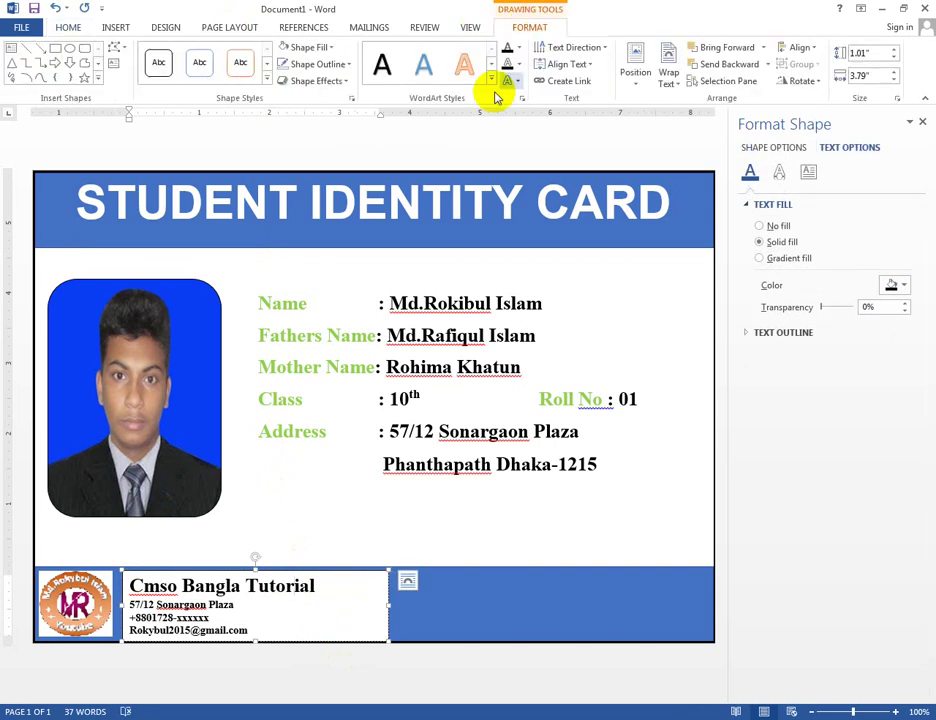
pyautogui.click(329, 48)
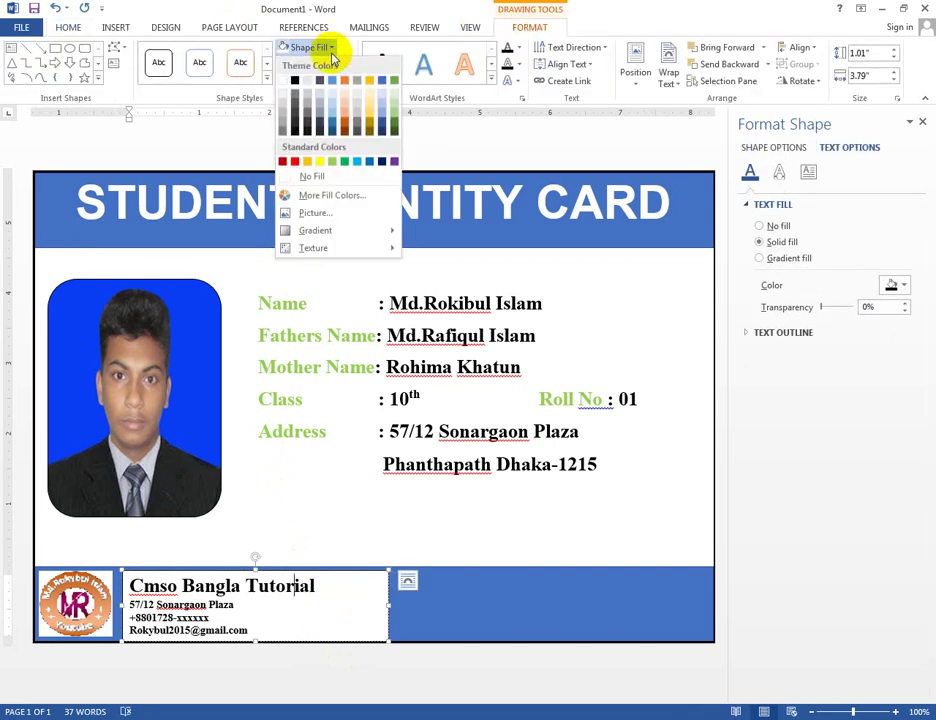
pyautogui.click(313, 178)
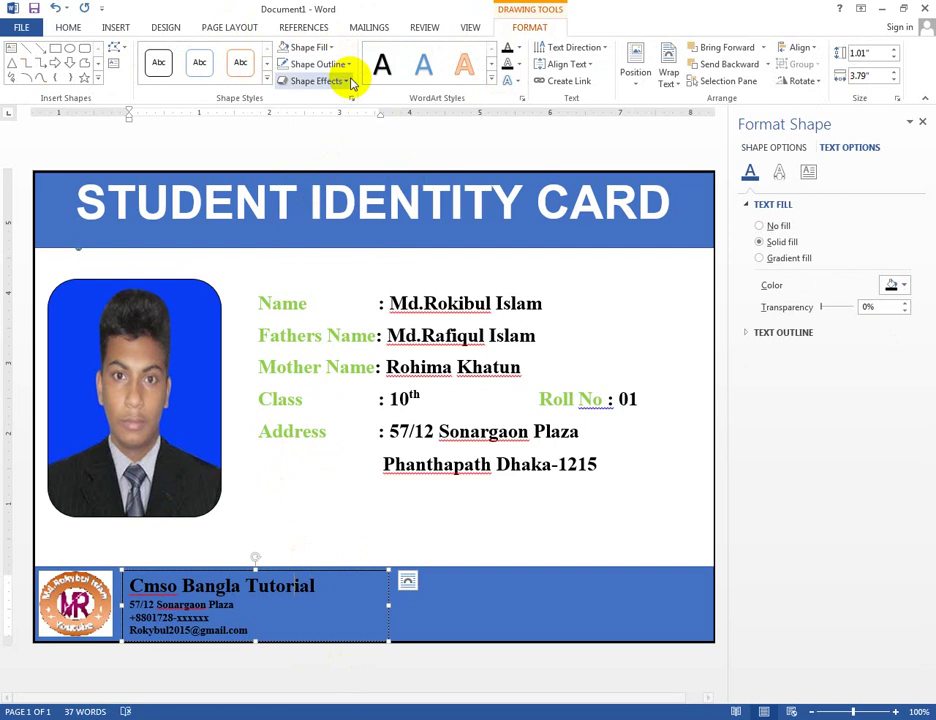
pyautogui.click(345, 64)
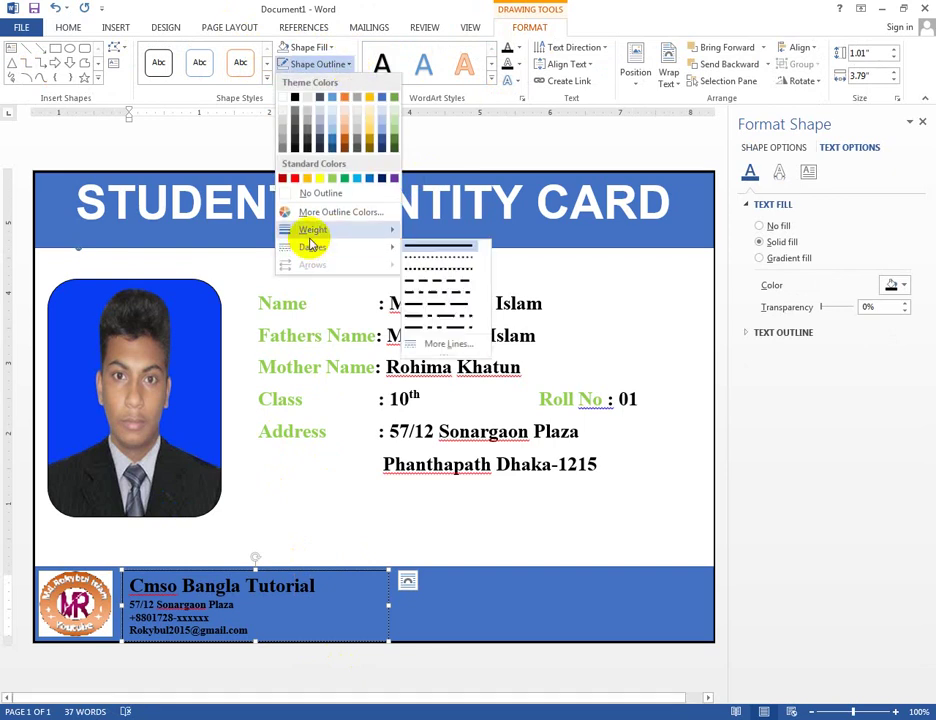
pyautogui.click(311, 193)
pyautogui.click(460, 611)
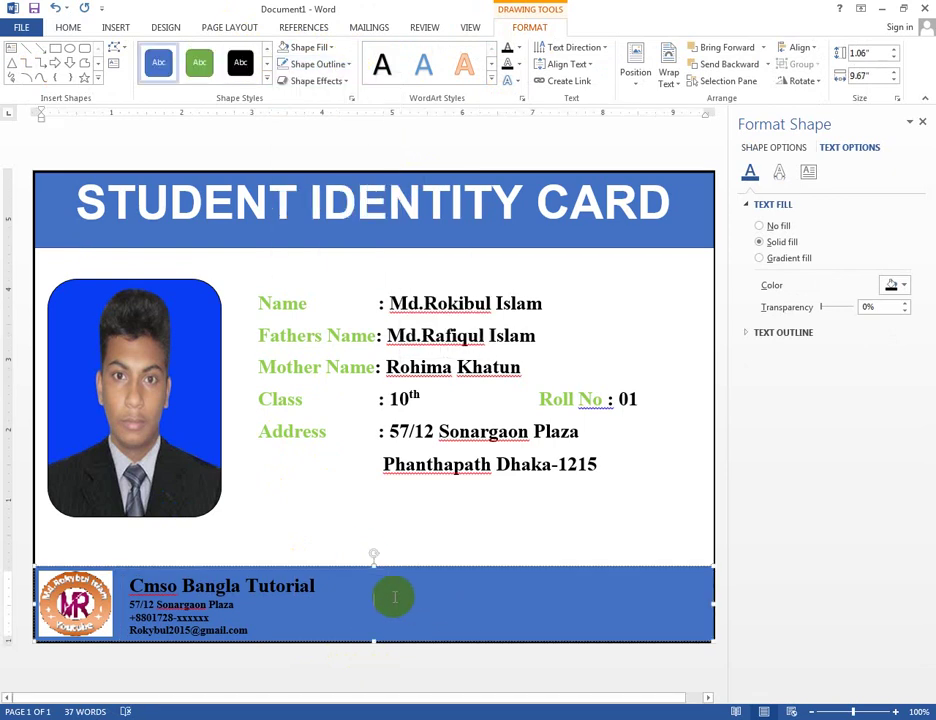
pyautogui.click(582, 675)
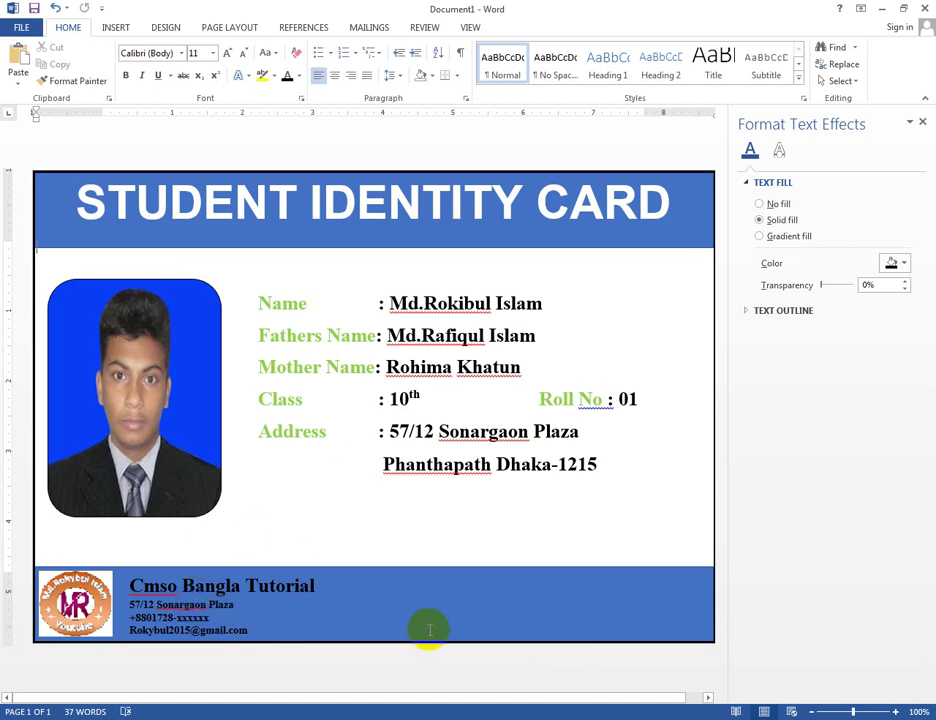
# Draw a 0.56" by 4.93" rectangle over the footer's right side, discarding an initial rounded rectangle.
pyautogui.click(117, 30)
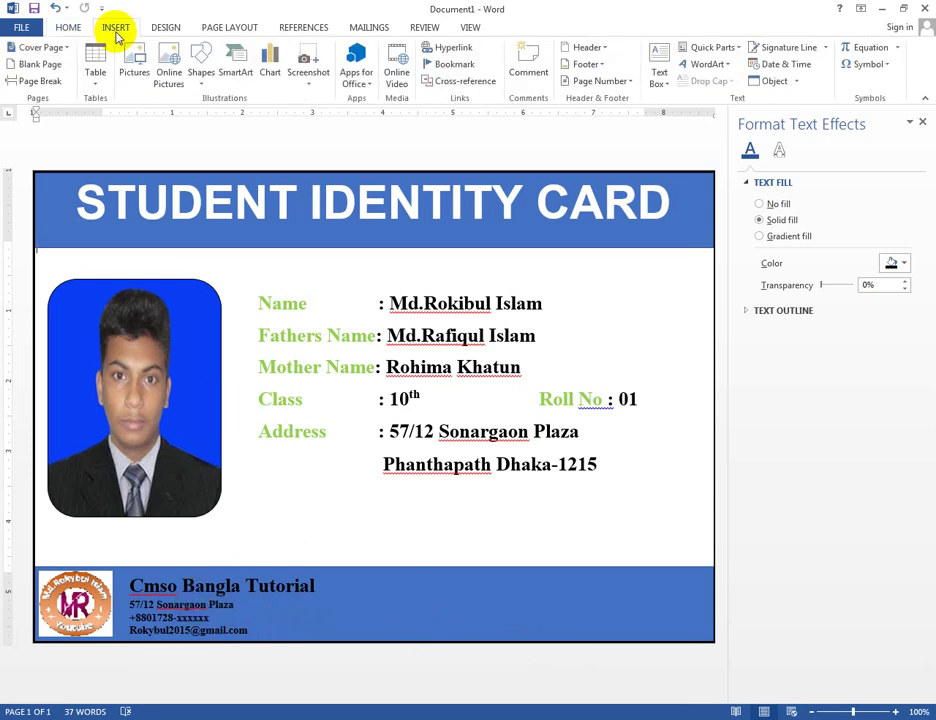
pyautogui.click(200, 80)
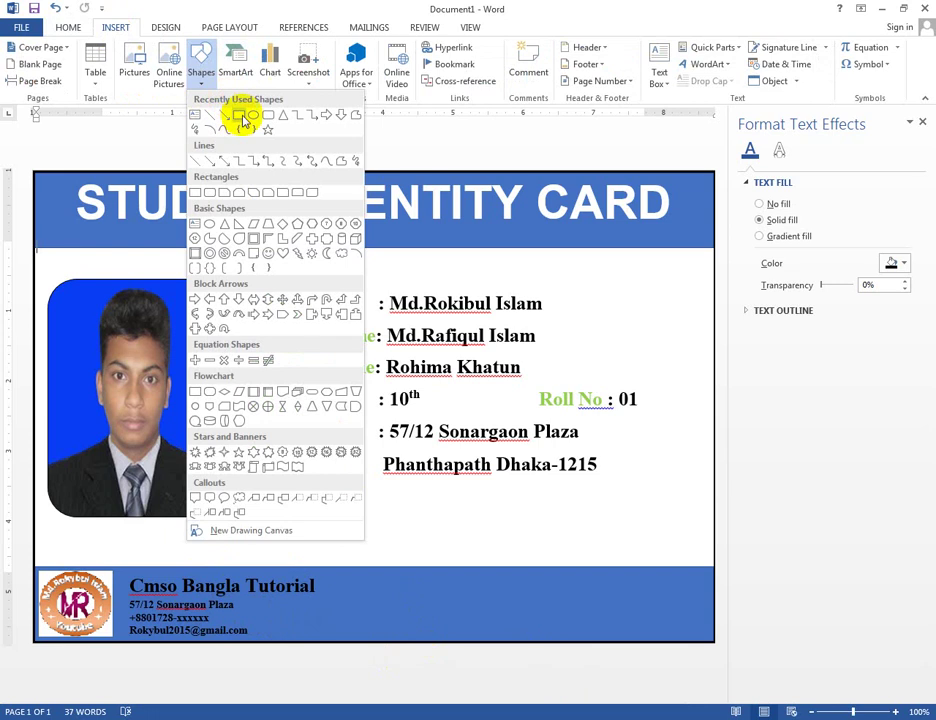
pyautogui.click(222, 192)
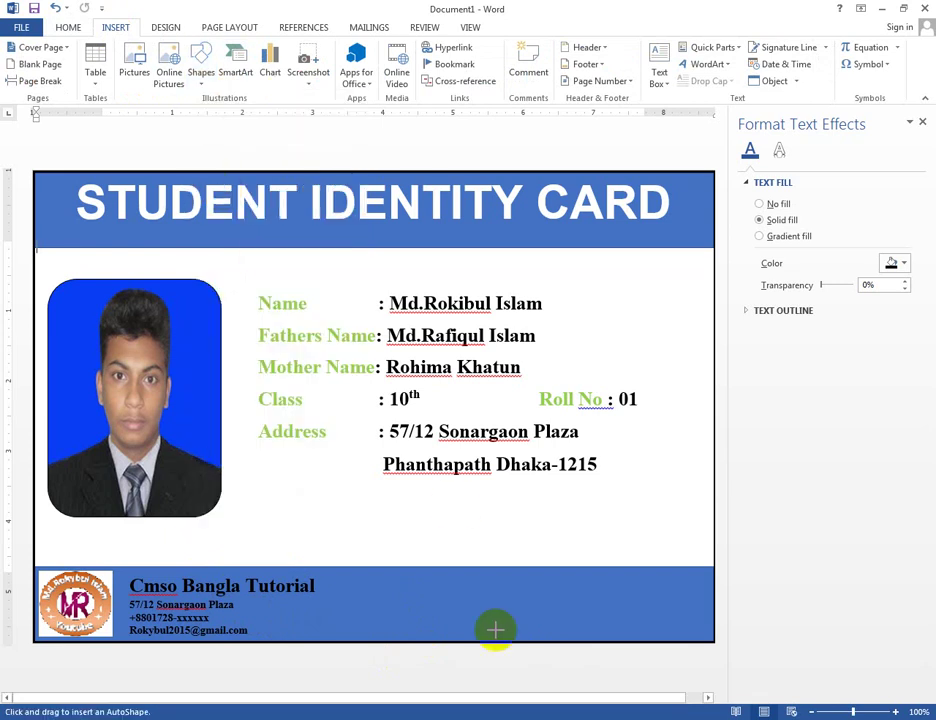
pyautogui.moveTo(436, 592); pyautogui.dragTo(702, 641)
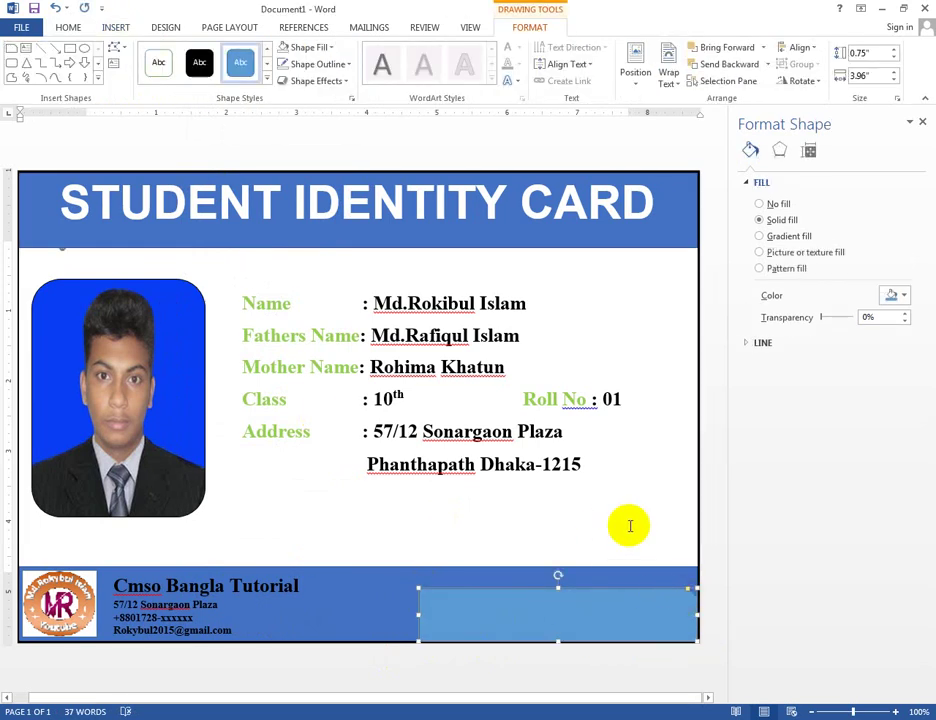
pyautogui.press('Delete')
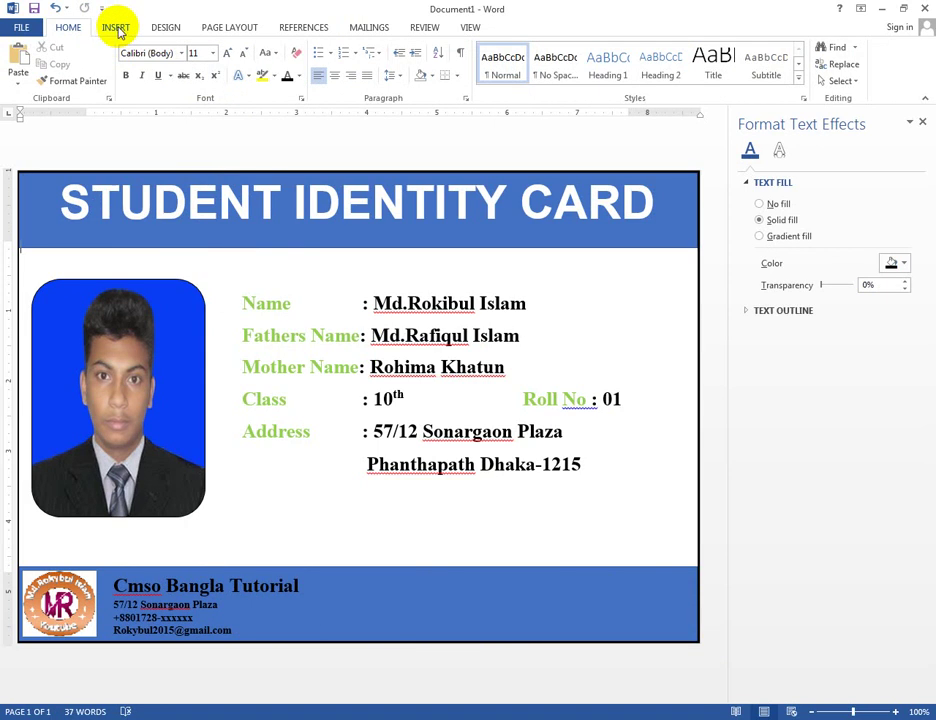
pyautogui.click(116, 27)
pyautogui.click(203, 84)
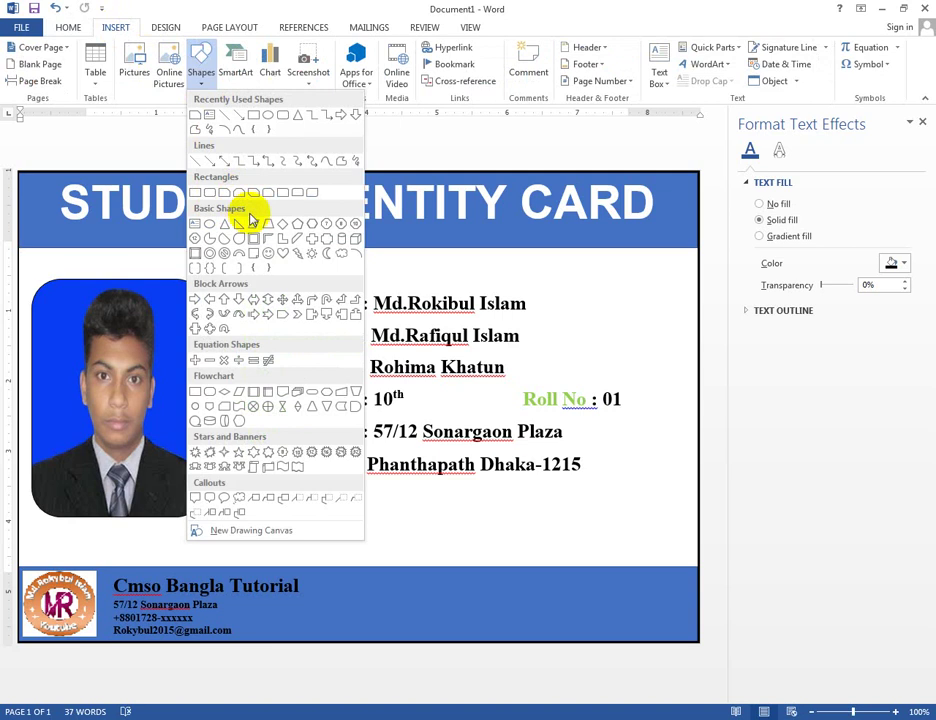
pyautogui.click(254, 118)
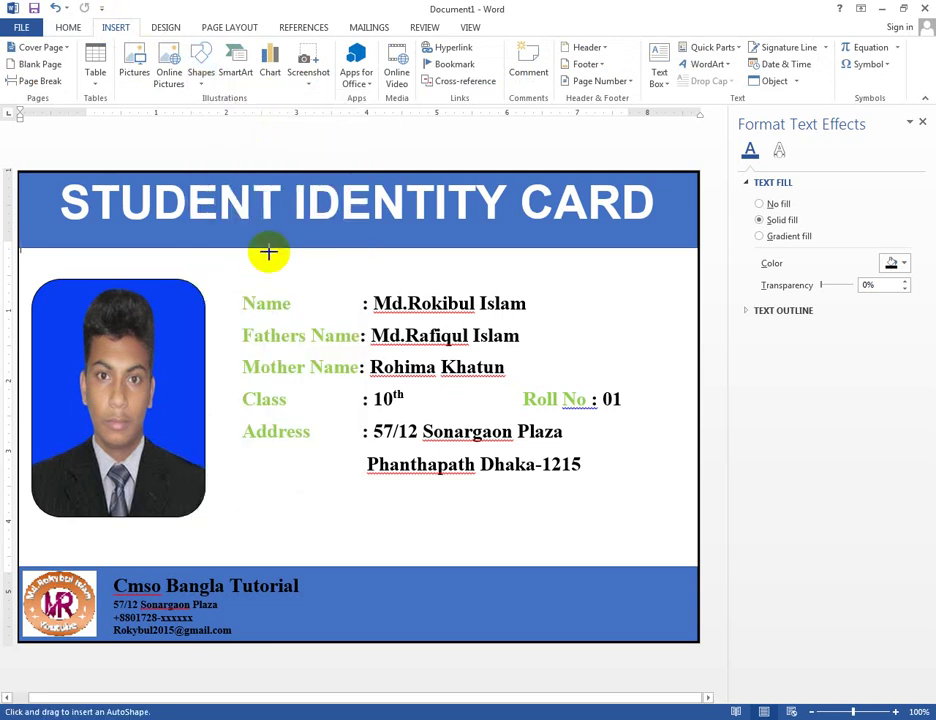
pyautogui.moveTo(417, 590)
pyautogui.mouseDown()
pyautogui.moveTo(757, 648)
pyautogui.moveTo(698, 640)
pyautogui.mouseUp()
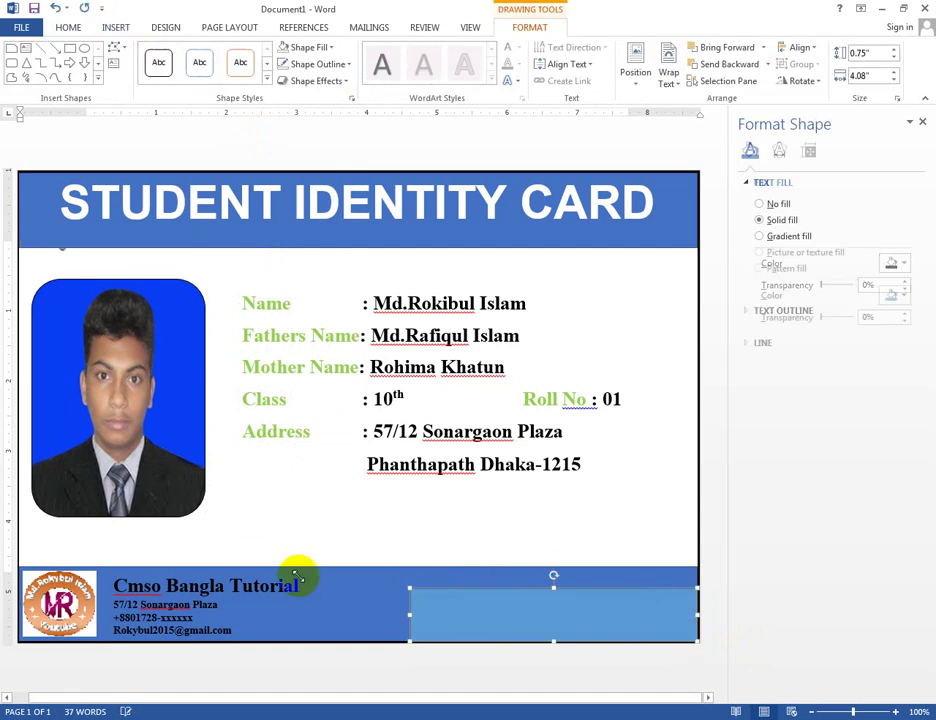
pyautogui.moveTo(410, 590)
pyautogui.mouseDown()
pyautogui.moveTo(349, 593)
pyautogui.moveTo(351, 603)
pyautogui.mouseUp()
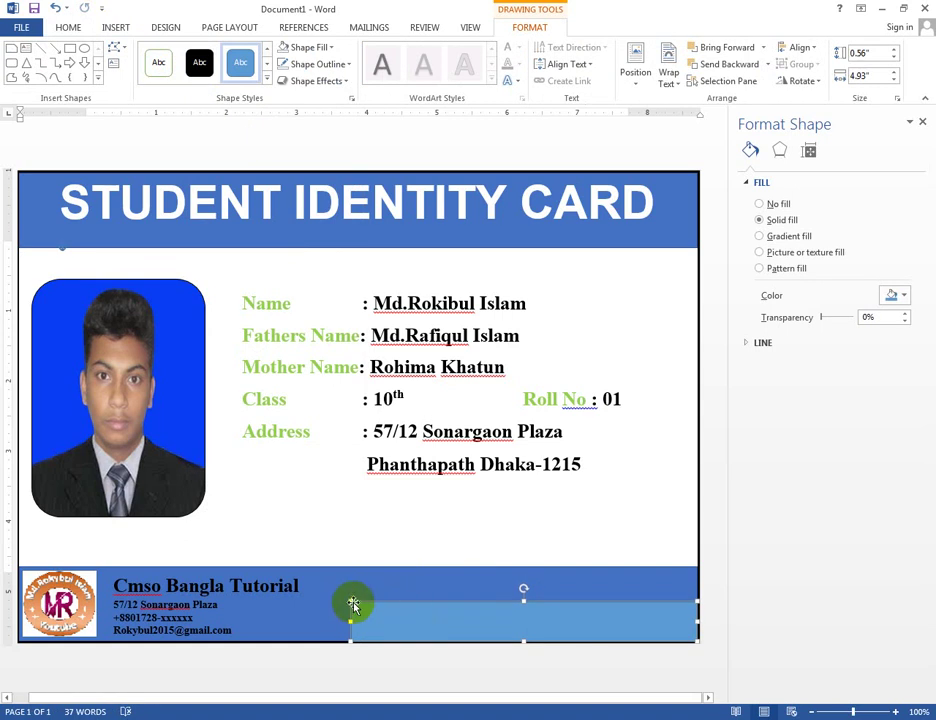
# With Edit Points, drag the rectangle's top-left vertex right to slant its left edge.
pyautogui.rightClick(350, 601)
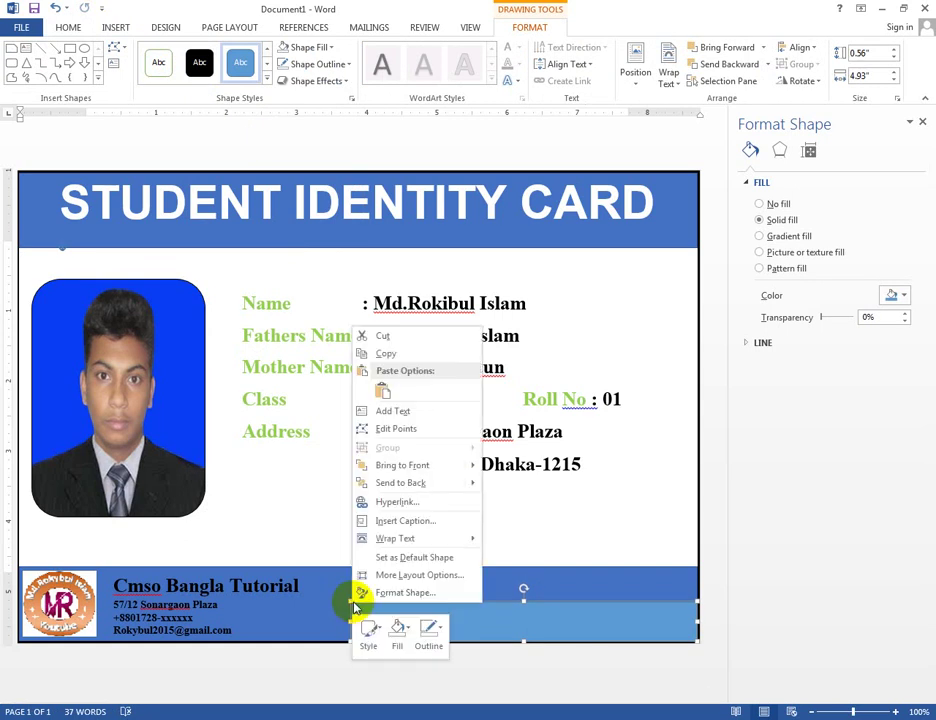
pyautogui.click(389, 430)
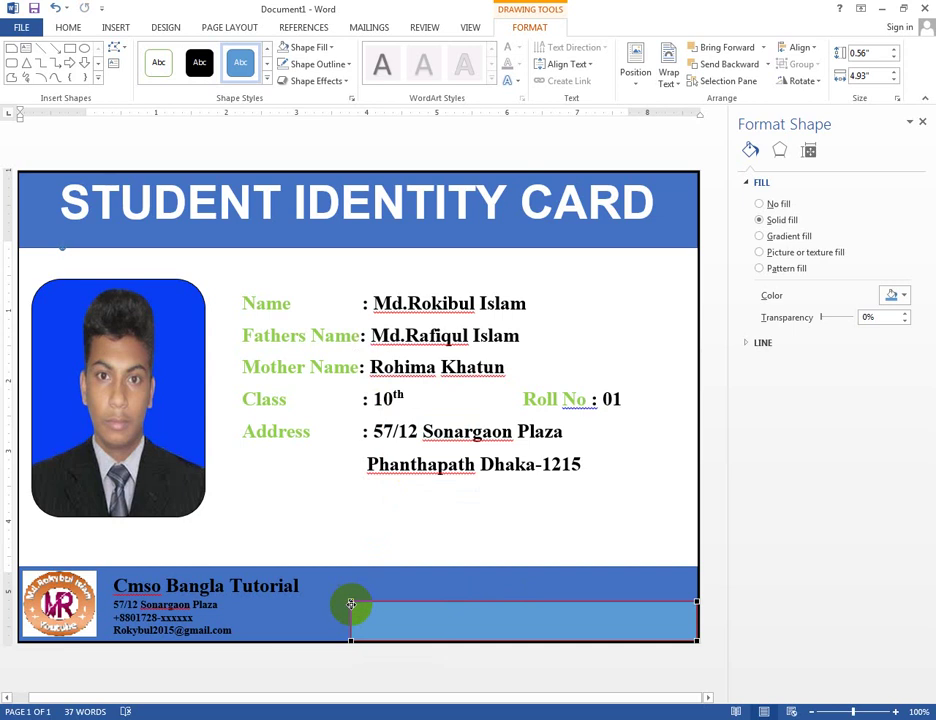
pyautogui.moveTo(352, 600); pyautogui.dragTo(409, 601)
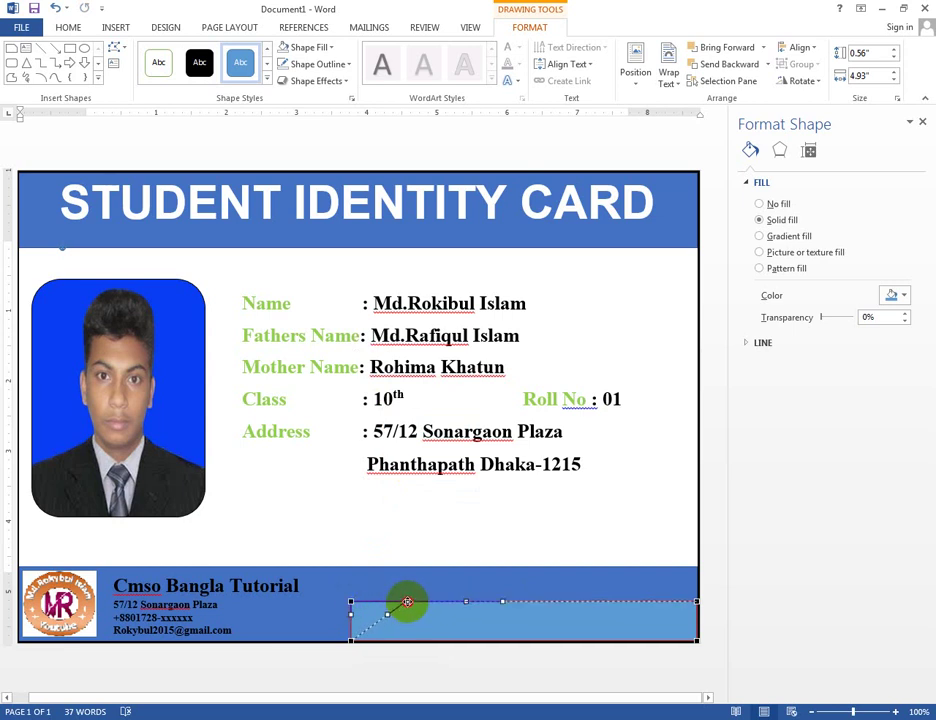
pyautogui.moveTo(409, 601); pyautogui.dragTo(407, 601)
pyautogui.click(458, 600)
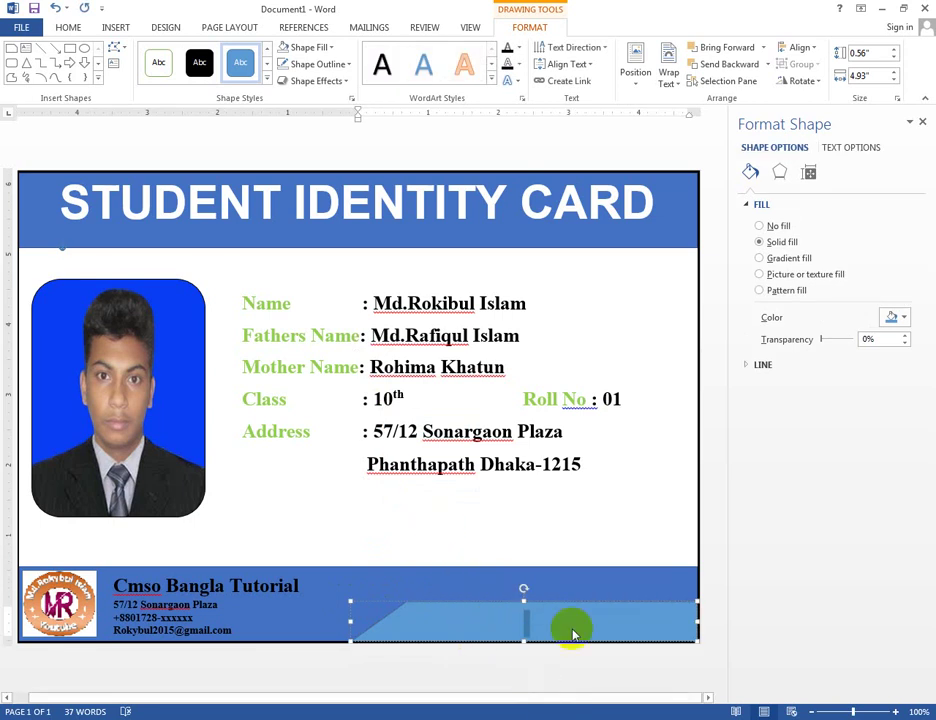
# Fill the slanted footer shape white and close the Format Shape pane.
pyautogui.click(330, 47)
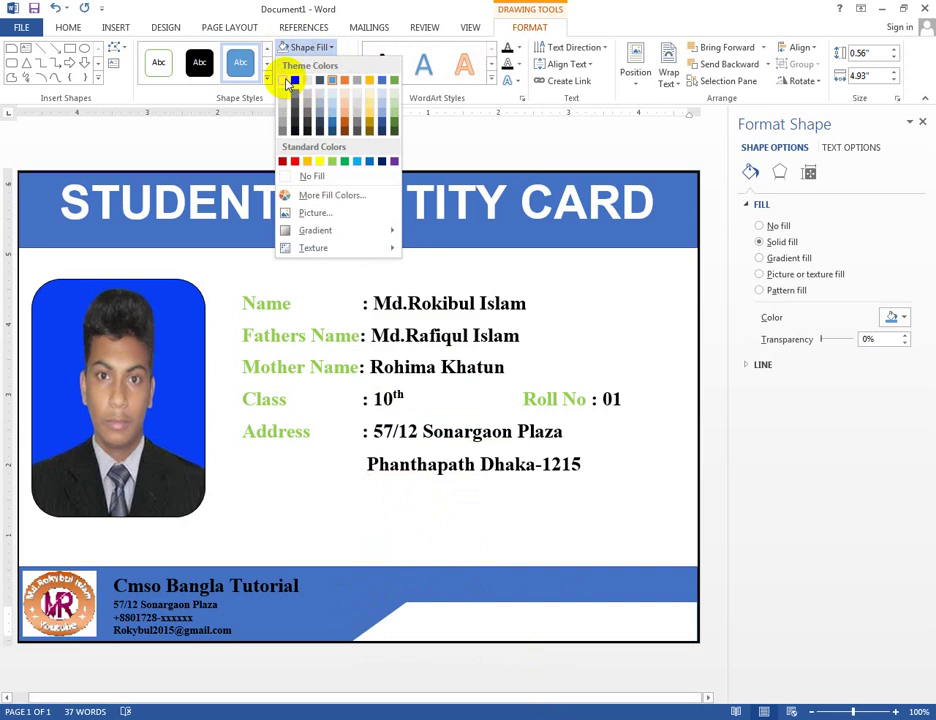
pyautogui.click(283, 80)
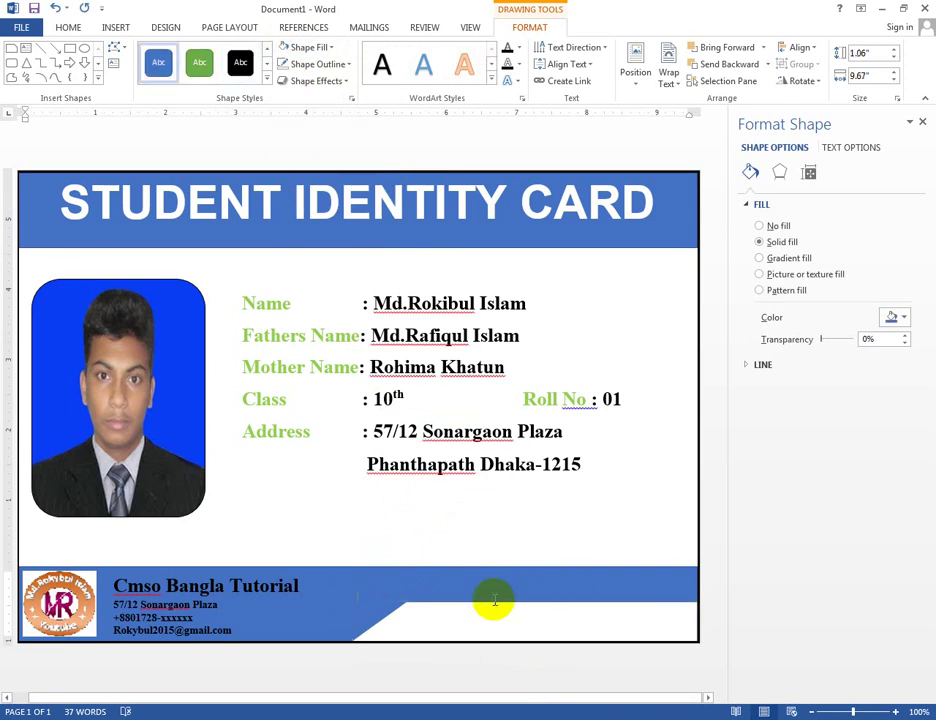
pyautogui.click(920, 121)
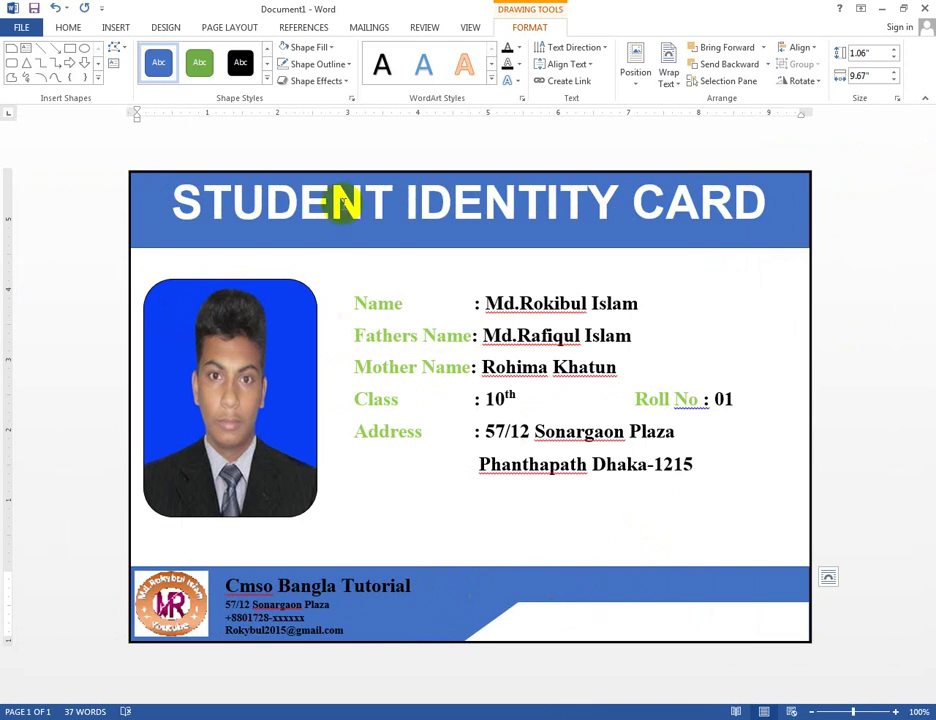
# Draw a text box at the footer's right end for the 'Principal' label.
pyautogui.click(115, 27)
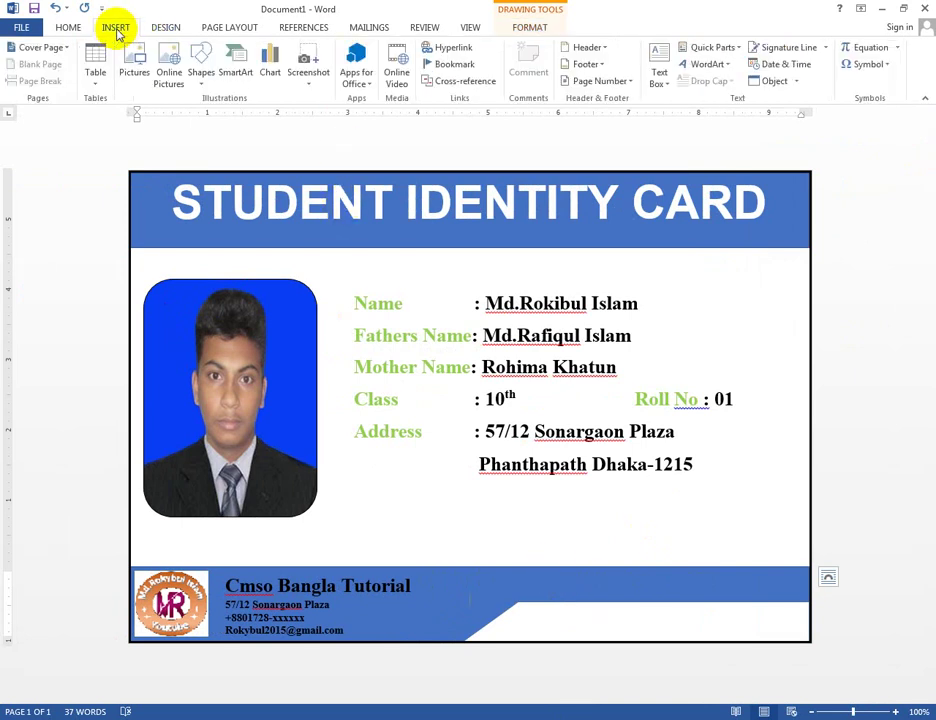
pyautogui.click(202, 80)
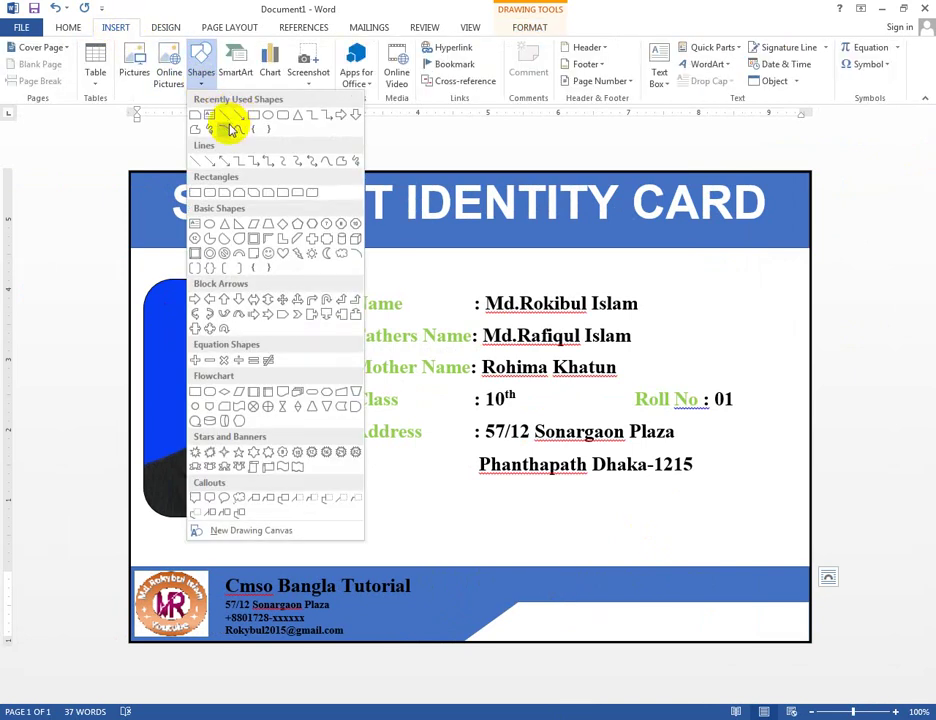
pyautogui.click(210, 118)
pyautogui.moveTo(674, 573); pyautogui.dragTo(796, 600)
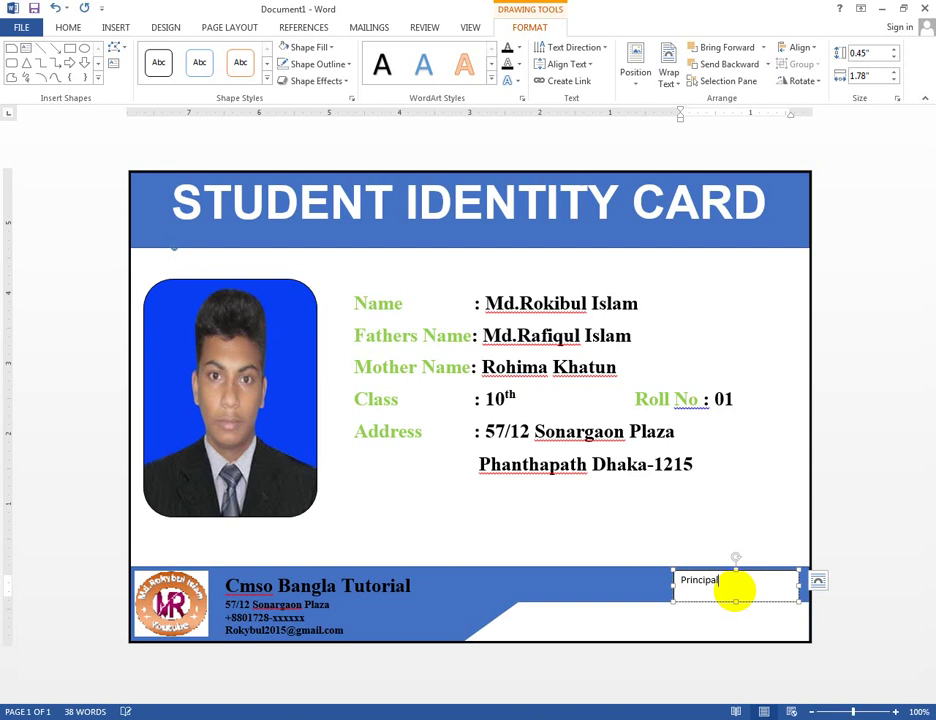
# Bold the word 'Principal', set its vertical text alignment, and move the box right.
pyautogui.moveTo(734, 578); pyautogui.dragTo(658, 587)
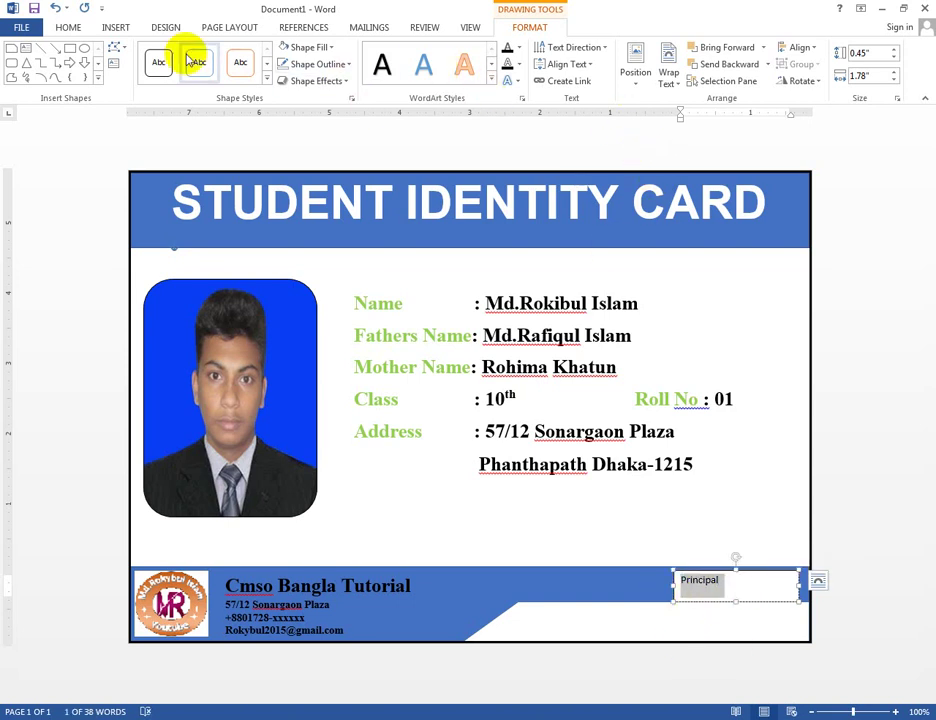
pyautogui.click(70, 28)
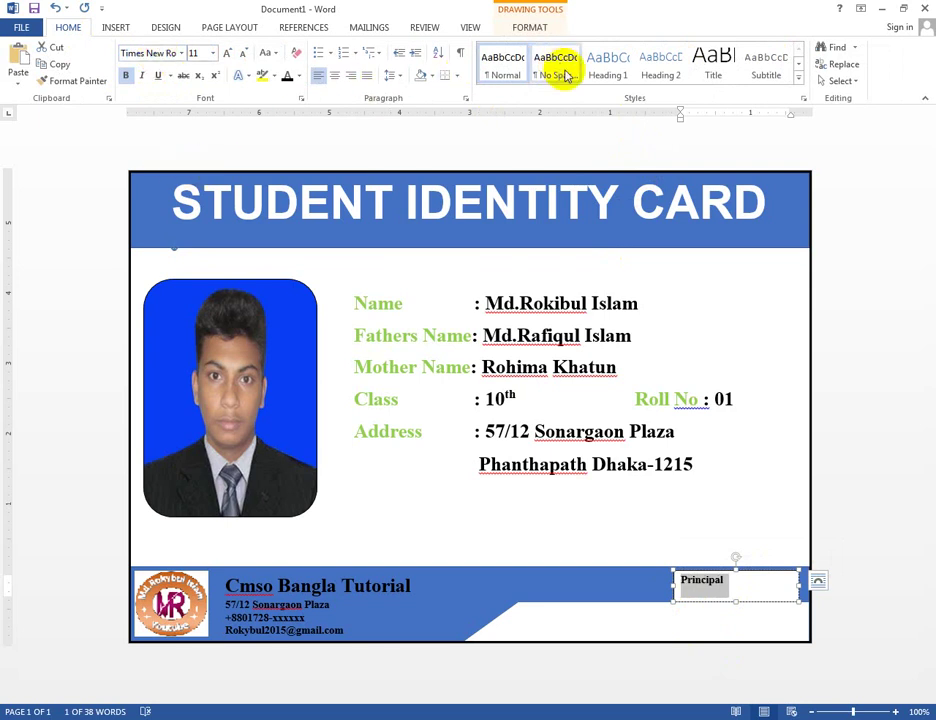
pyautogui.click(530, 28)
pyautogui.click(581, 63)
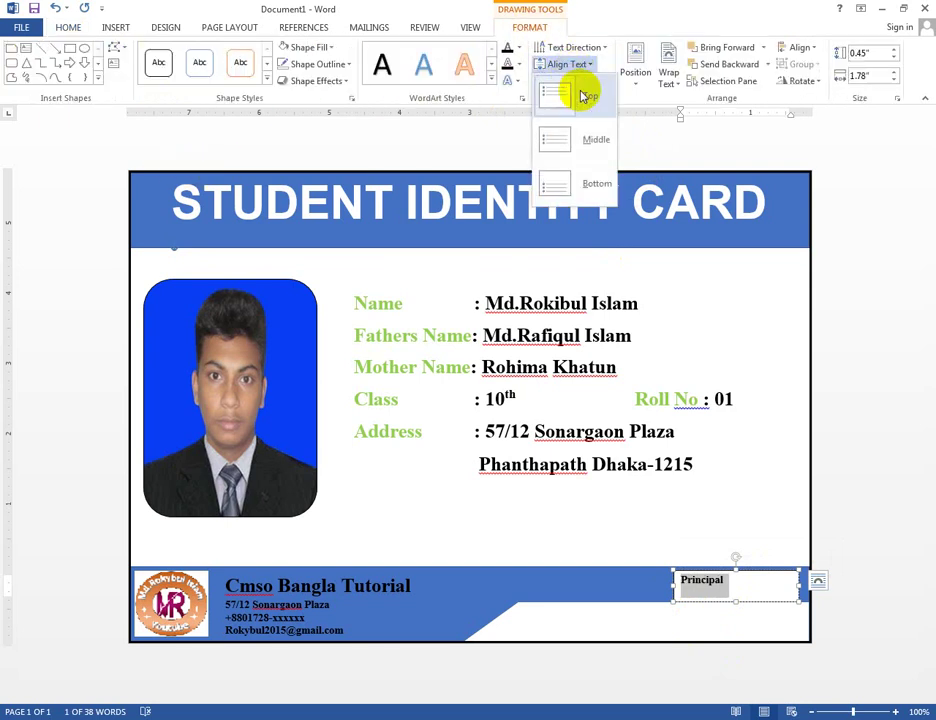
pyautogui.click(580, 186)
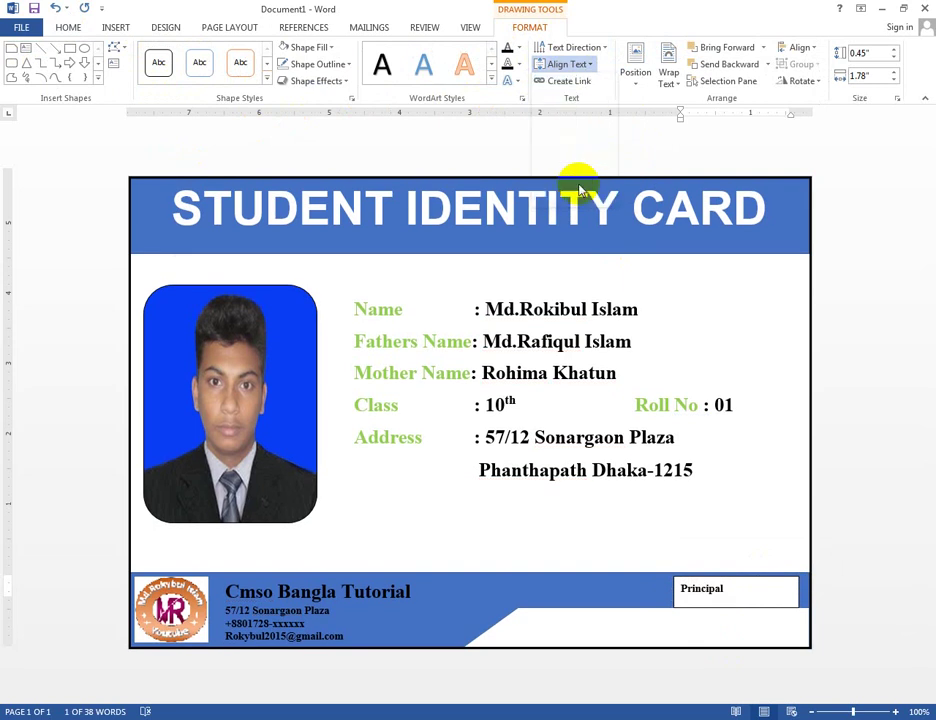
pyautogui.click(752, 597)
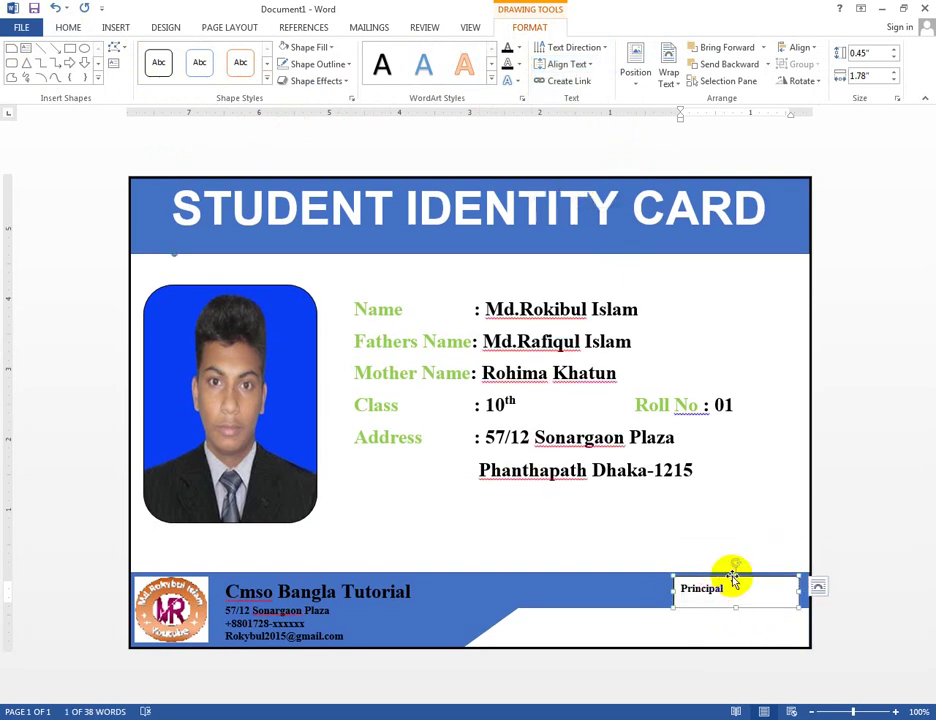
pyautogui.moveTo(729, 576); pyautogui.dragTo(745, 583)
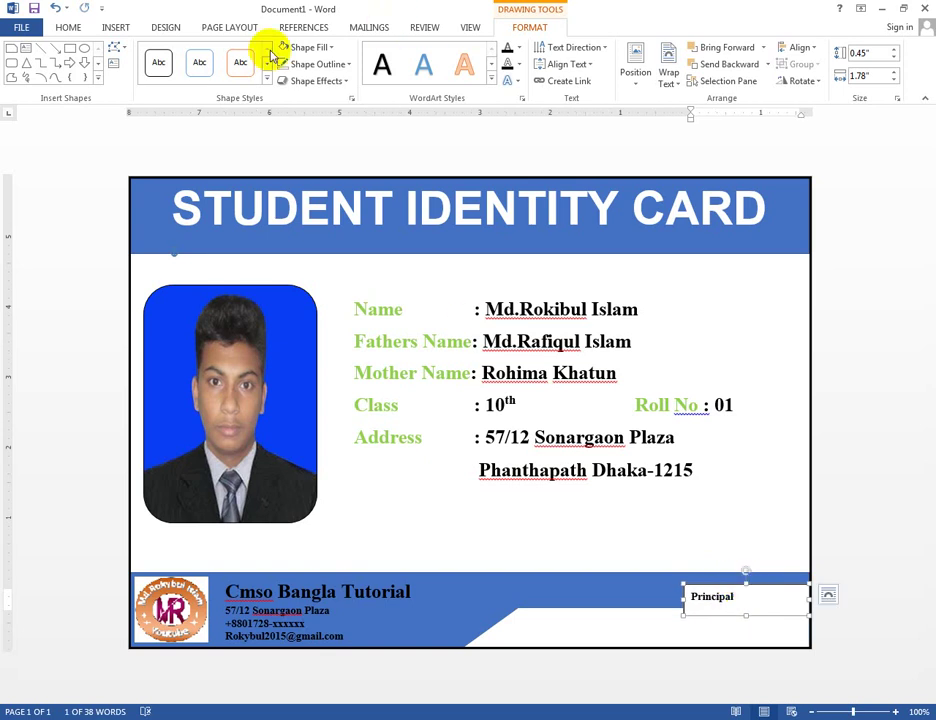
# Give the Principal box No Fill and No Outline, then nudge it slightly right and up.
pyautogui.click(312, 47)
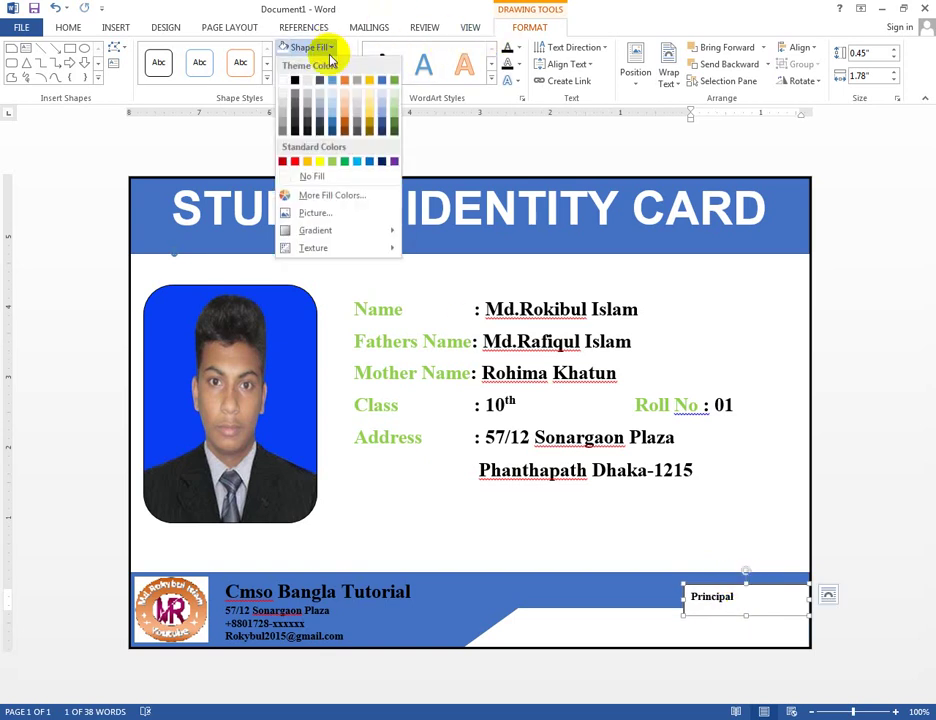
pyautogui.click(313, 178)
pyautogui.click(352, 66)
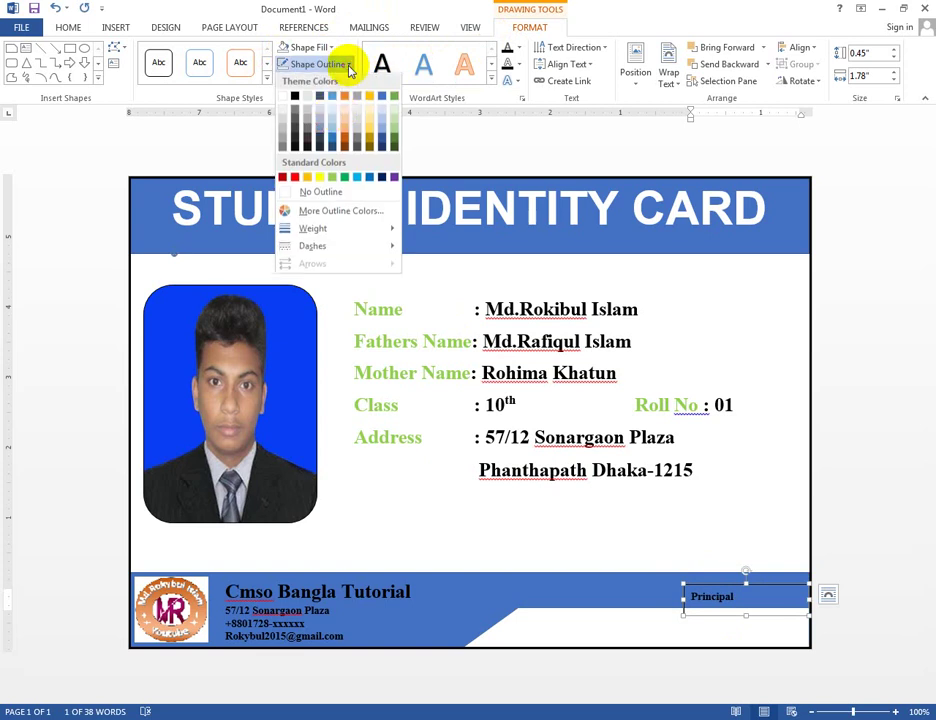
pyautogui.click(309, 192)
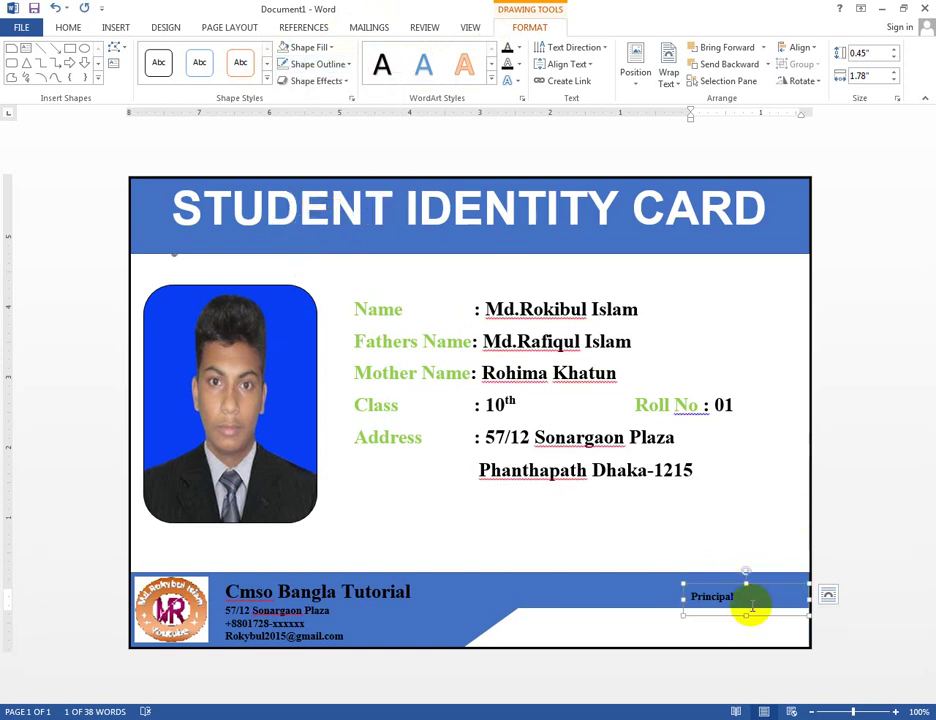
pyautogui.moveTo(719, 585); pyautogui.dragTo(730, 583)
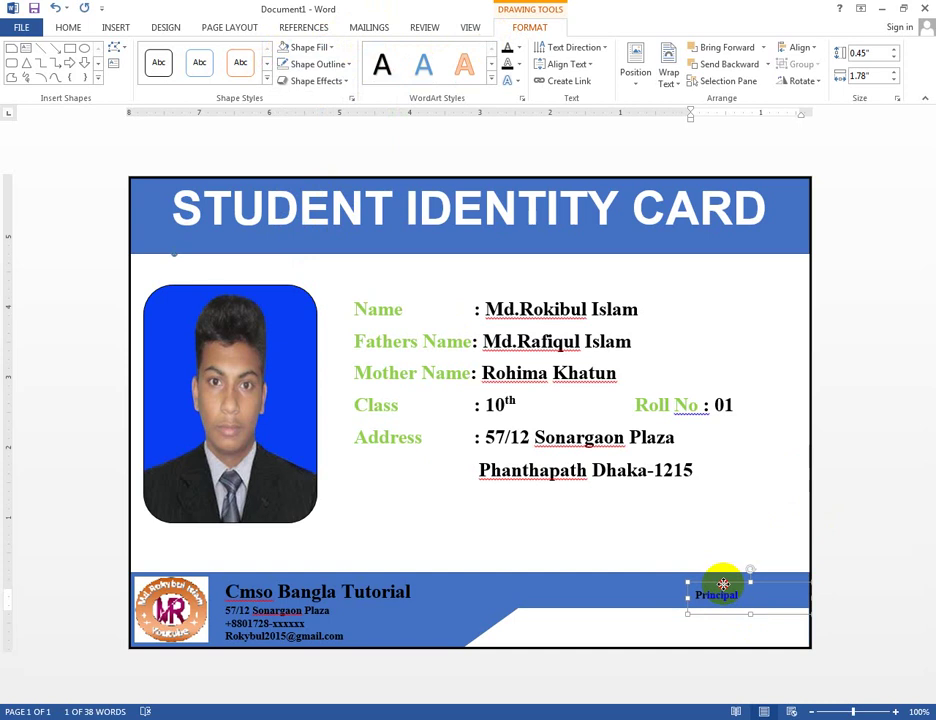
pyautogui.click(627, 650)
pyautogui.click(627, 637)
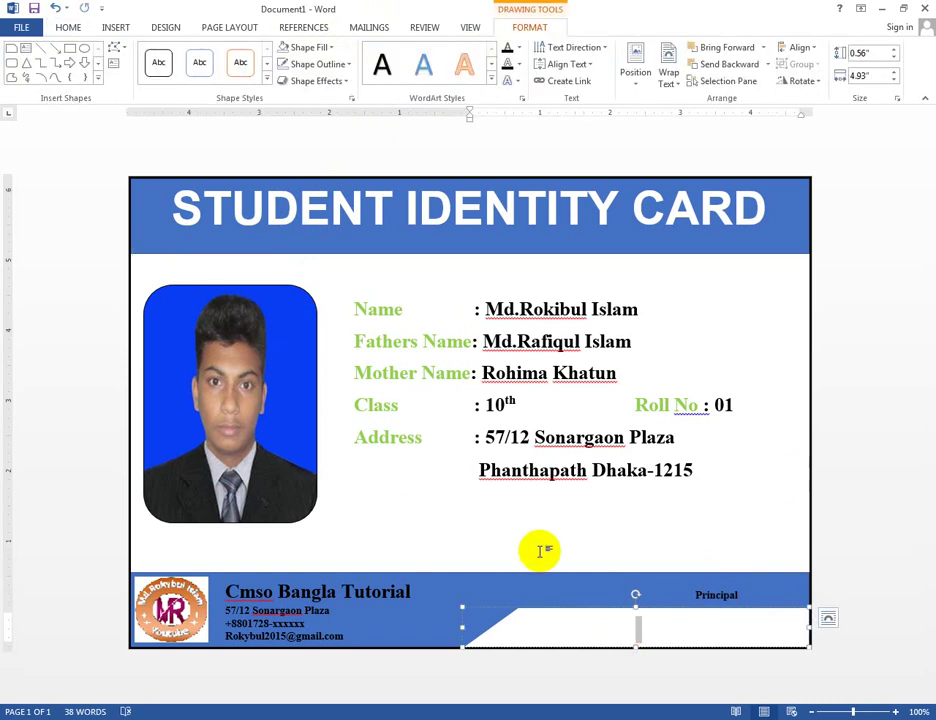
pyautogui.click(530, 546)
# Paste the student's name from the Name line onto the empty line below the address.
pyautogui.click(498, 520)
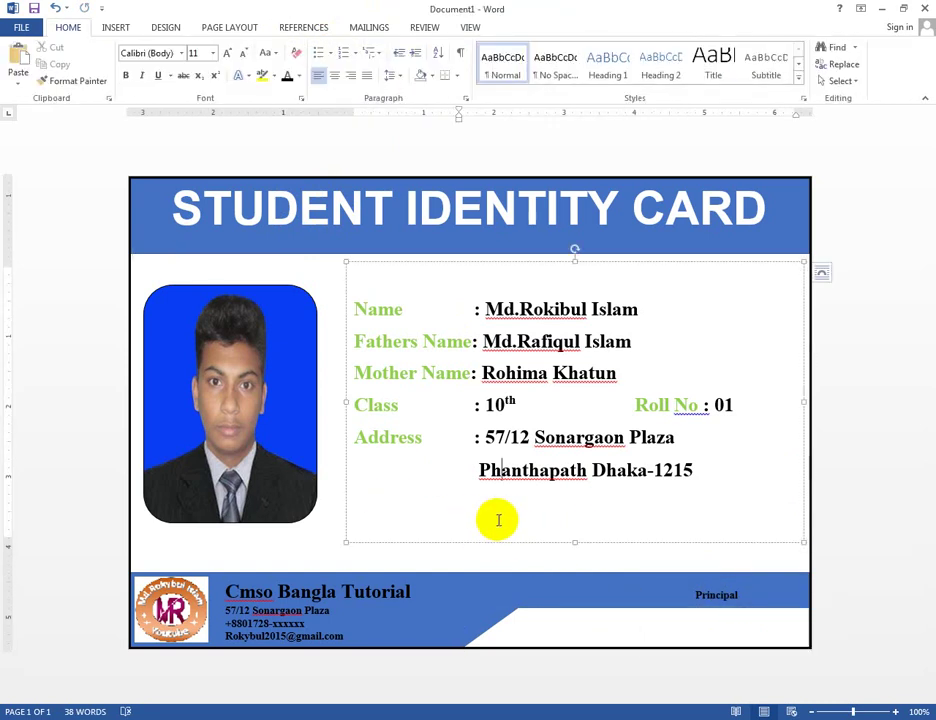
pyautogui.click(505, 516)
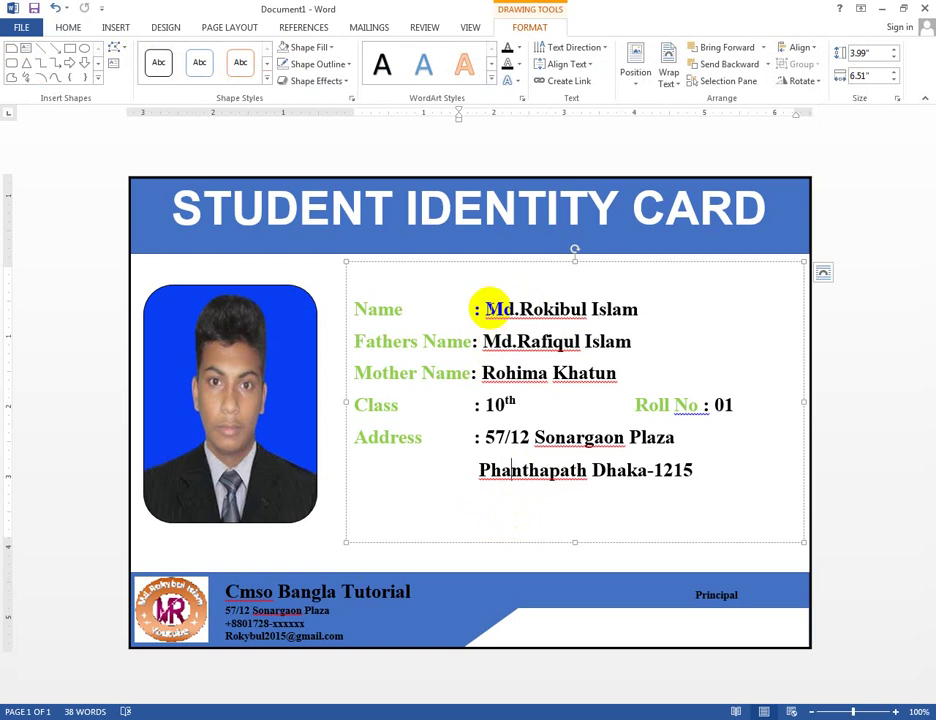
pyautogui.moveTo(486, 309); pyautogui.dragTo(636, 309)
pyautogui.hotkey('ctrl', 'c')
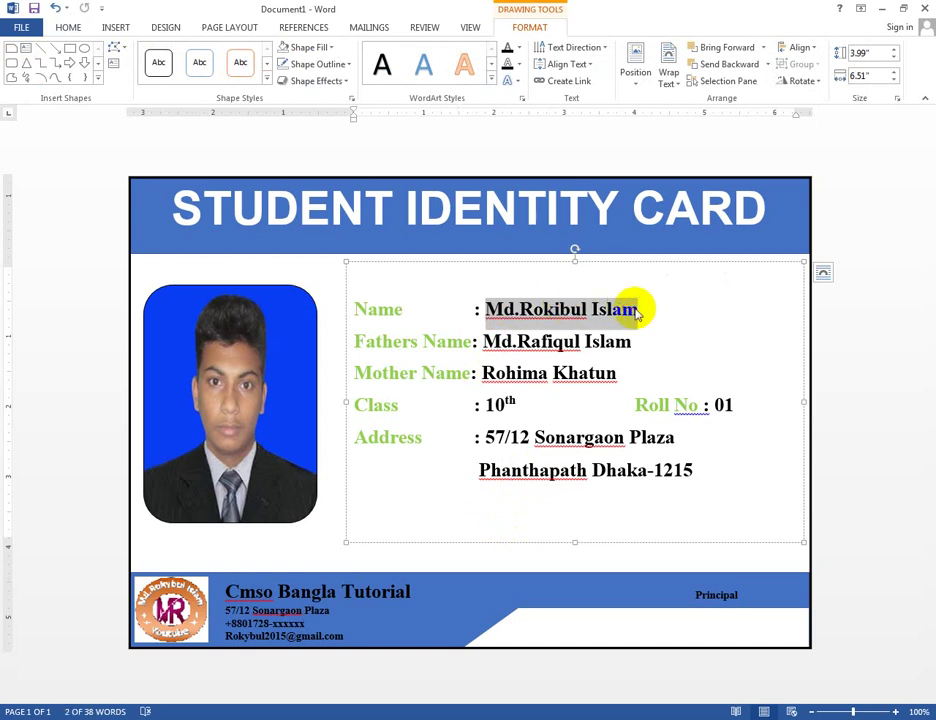
pyautogui.click(522, 513)
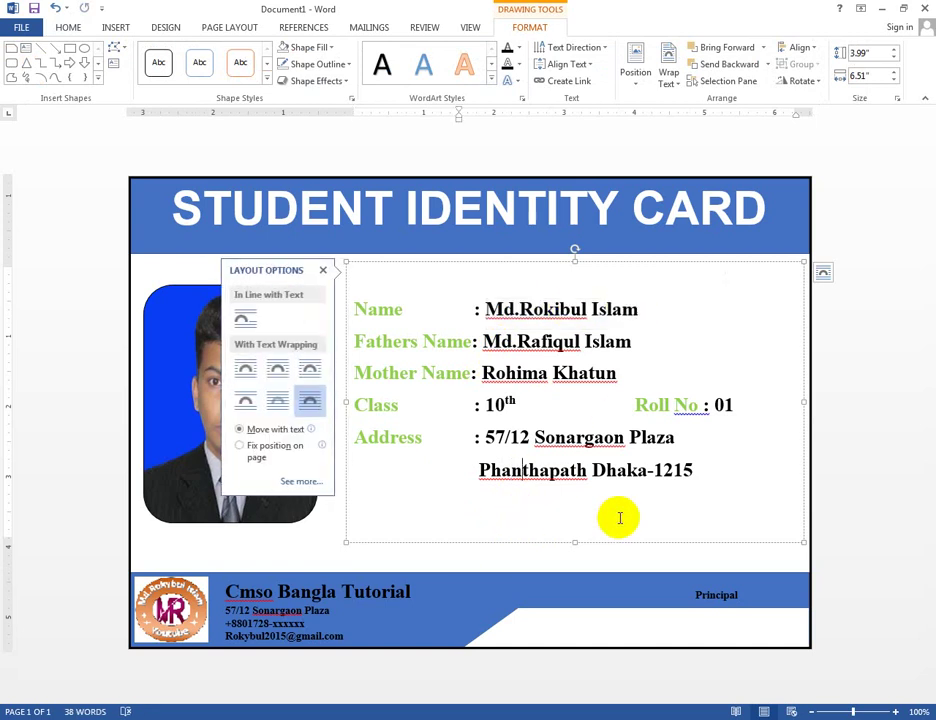
pyautogui.hotkey('ctrl', 'v')
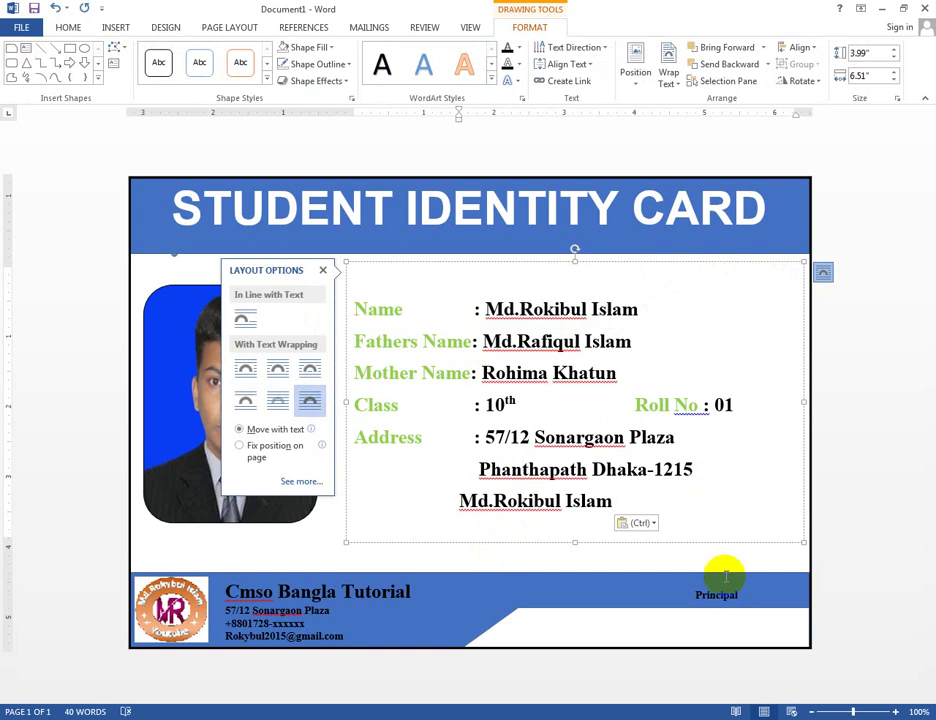
# Apply the Free 3 of 9 Ext barcode font to the pasted name line.
pyautogui.moveTo(612, 501); pyautogui.dragTo(453, 500)
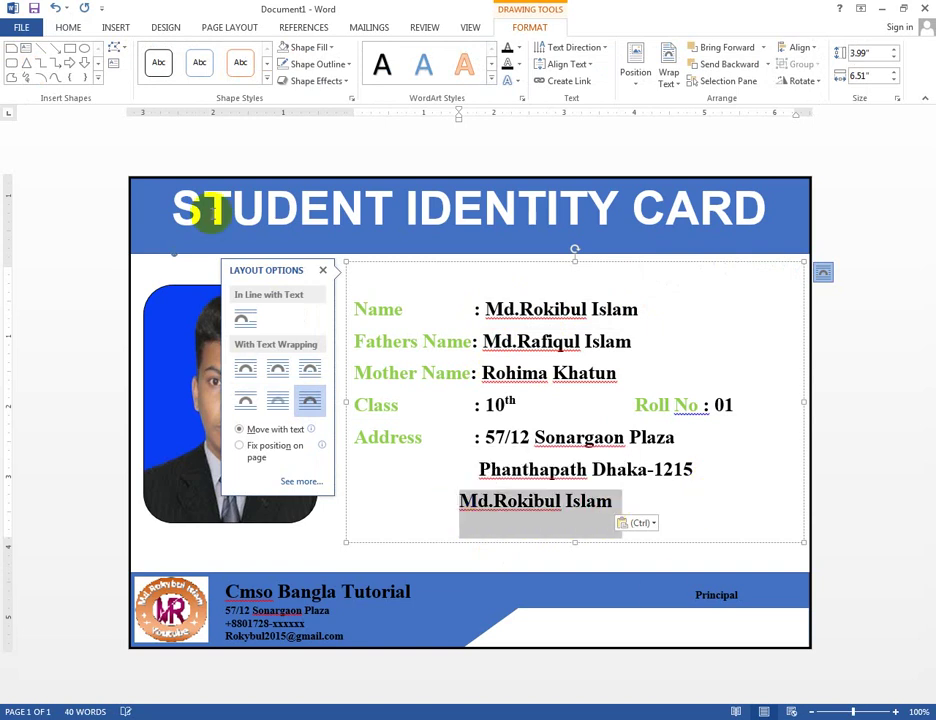
pyautogui.click(70, 29)
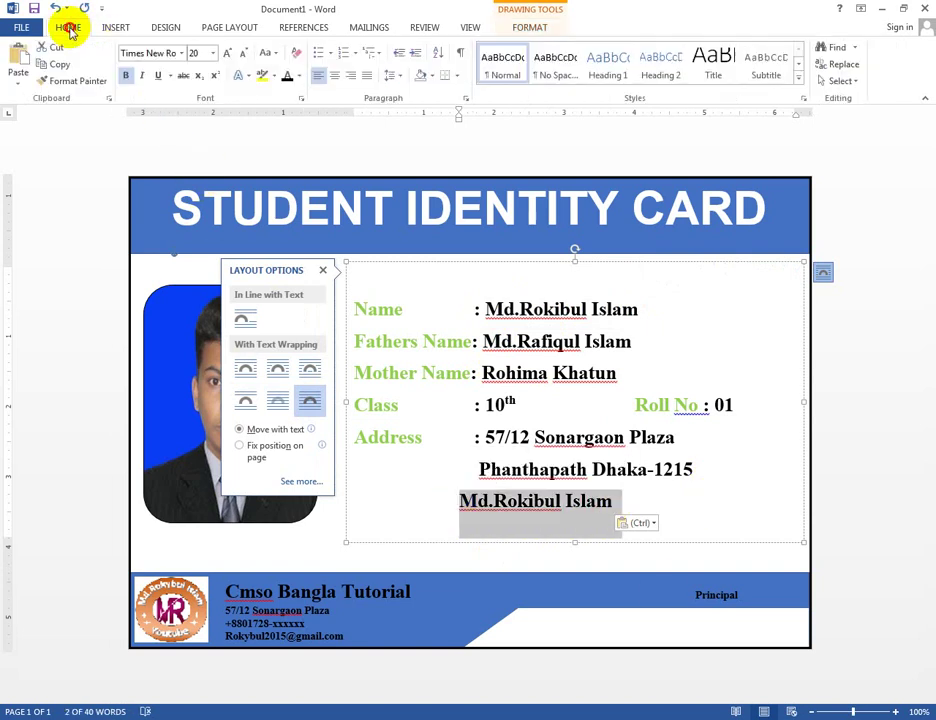
pyautogui.click(183, 53)
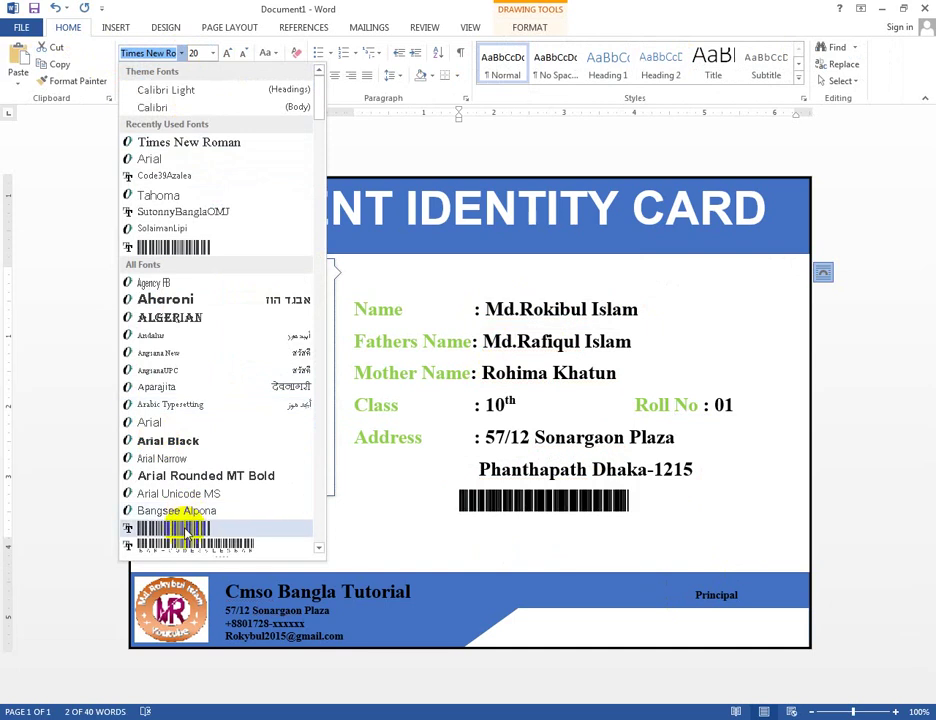
pyautogui.scroll(-2, 185, 547)
pyautogui.scroll(-2, 185, 547)
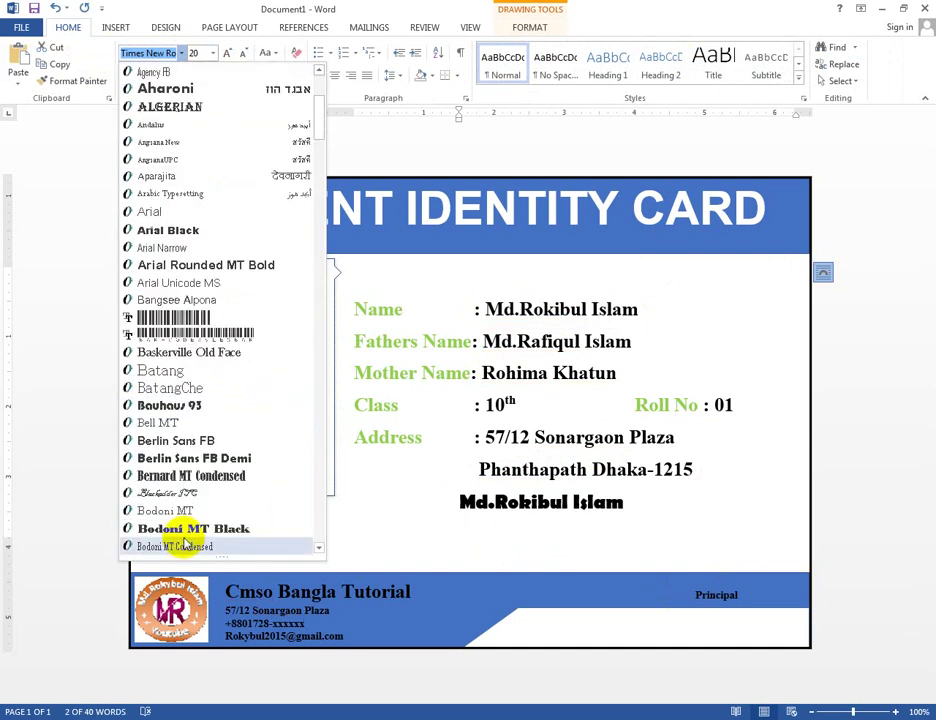
pyautogui.scroll(-7, 185, 545)
pyautogui.scroll(-4, 188, 535)
pyautogui.scroll(-4, 190, 530)
pyautogui.scroll(-4, 194, 526)
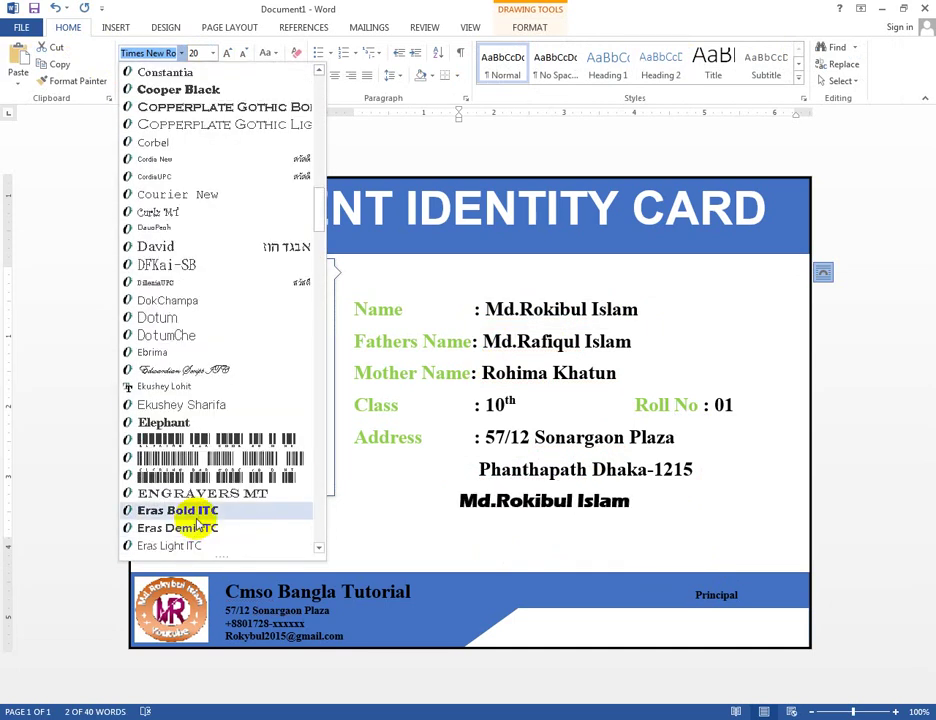
pyautogui.scroll(-3, 215, 516)
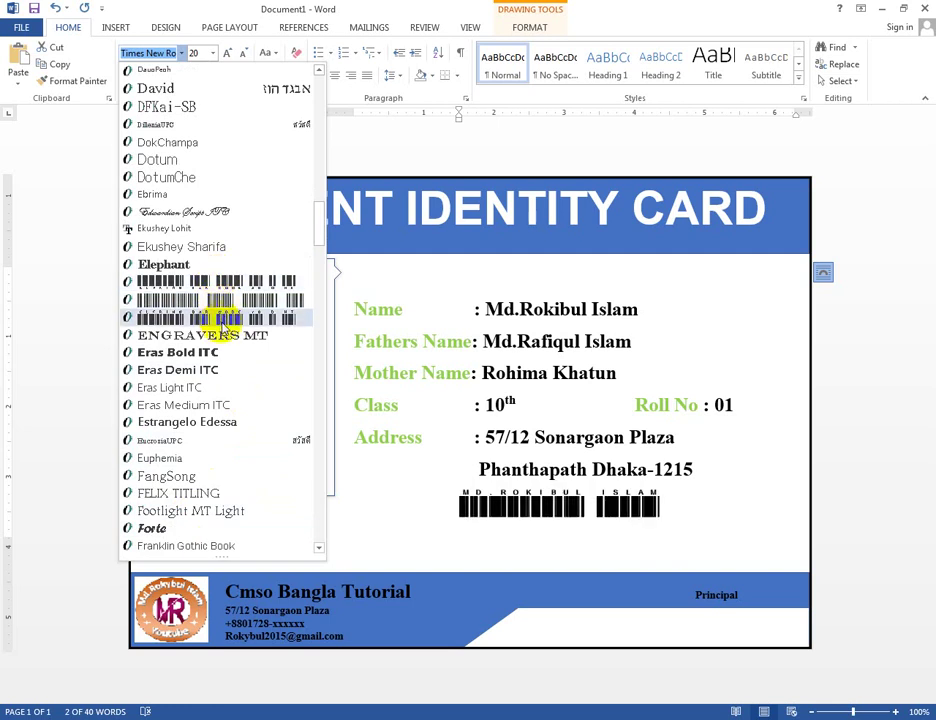
pyautogui.scroll(-4, 224, 320)
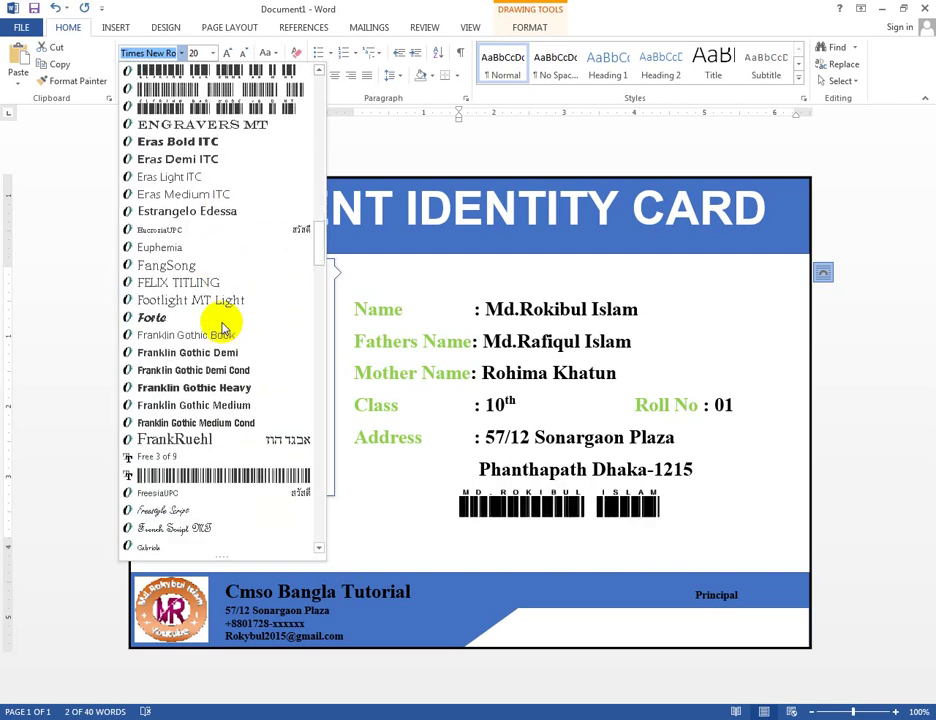
pyautogui.click(205, 477)
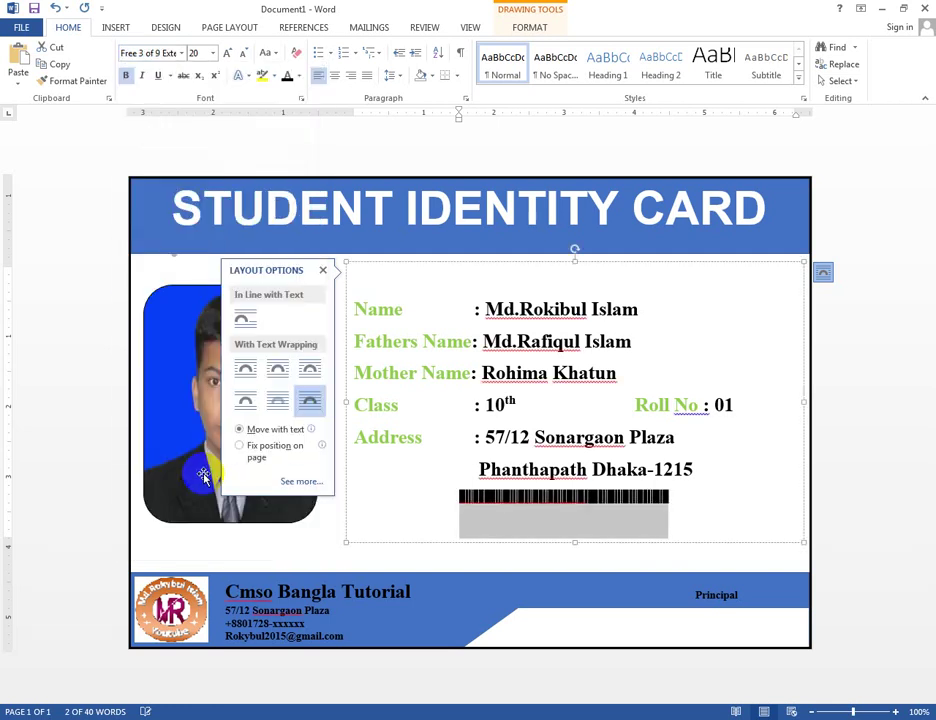
# Undo the barcode font and delete the extra name line.
pyautogui.click(548, 515)
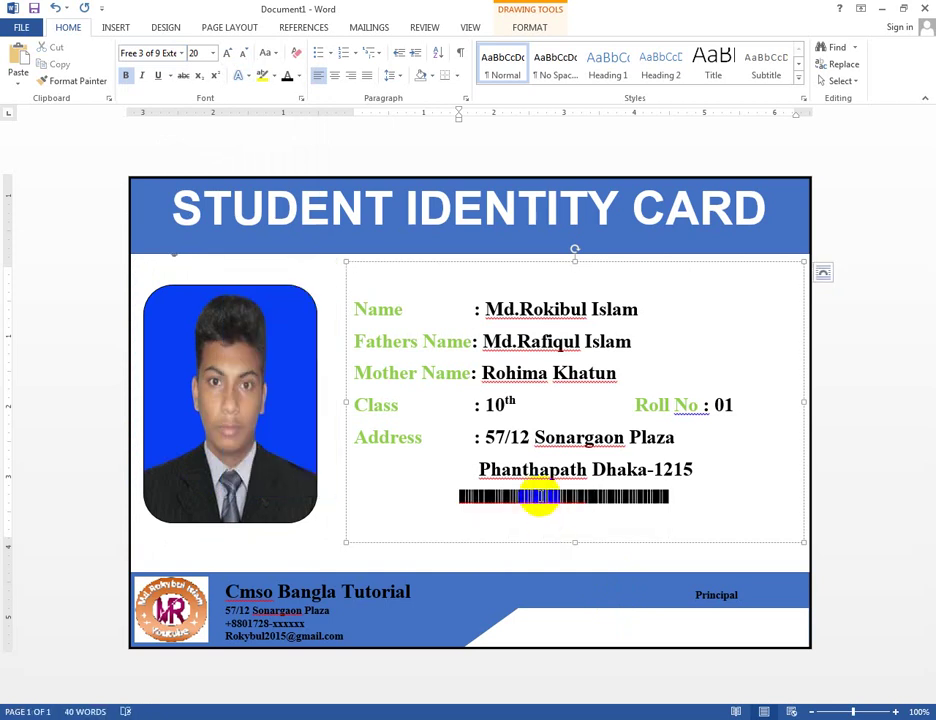
pyautogui.hotkey('ctrl', 'z')
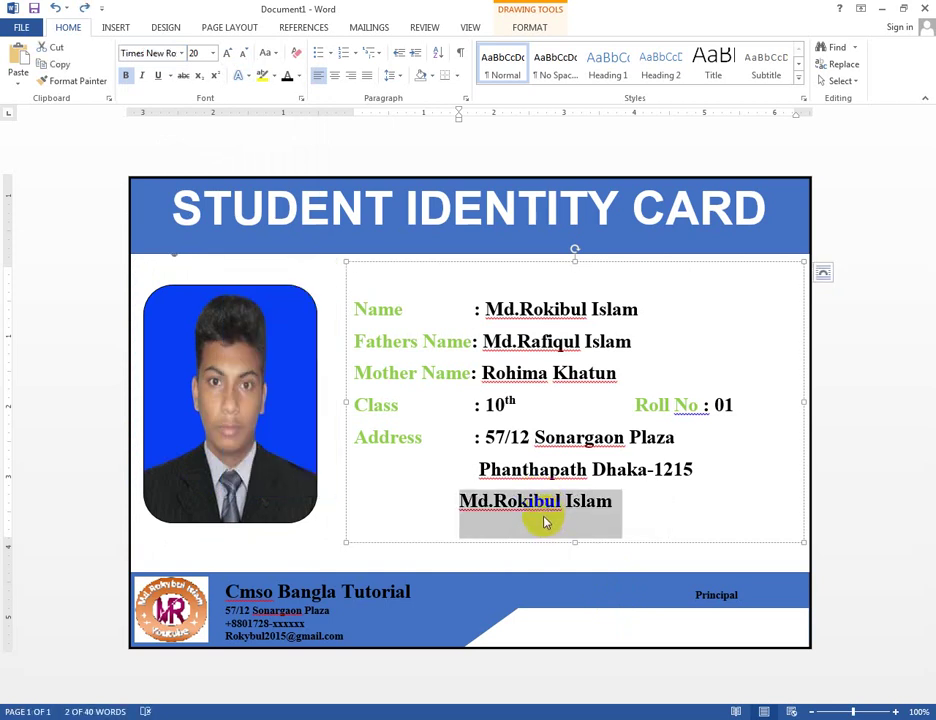
pyautogui.press('Delete')
# Draw a rectangle below the address and paste the student's name into it.
pyautogui.click(113, 27)
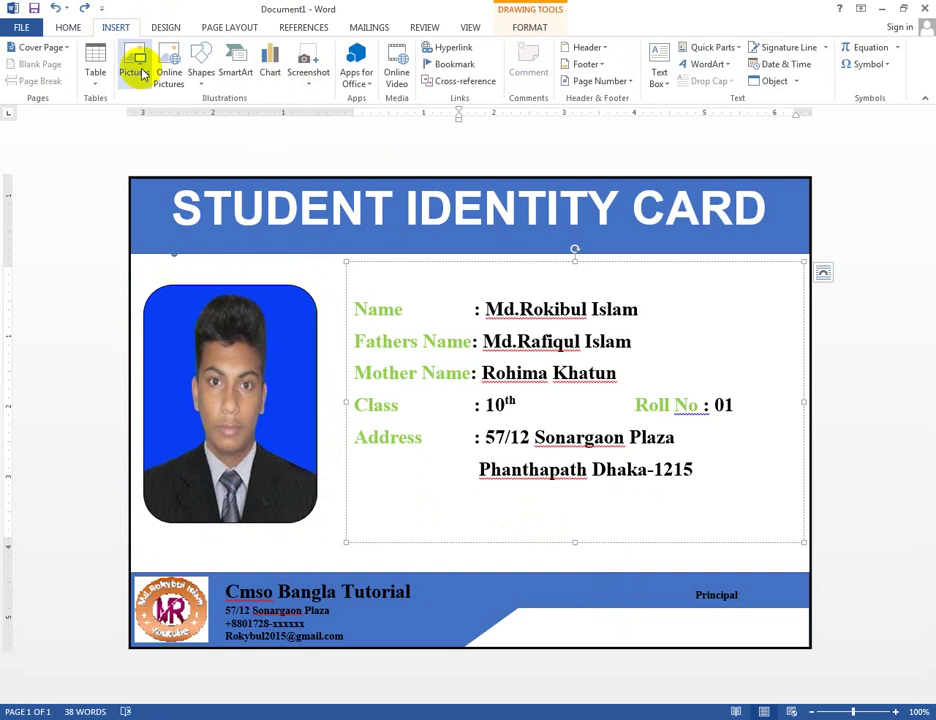
pyautogui.click(203, 68)
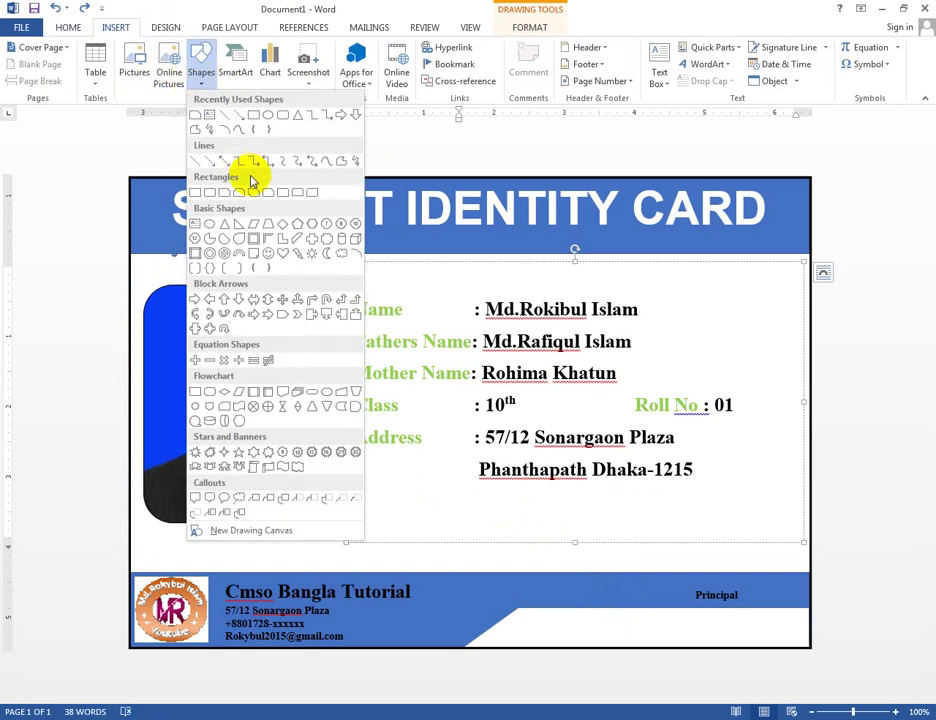
pyautogui.click(244, 118)
pyautogui.moveTo(496, 502); pyautogui.dragTo(705, 531)
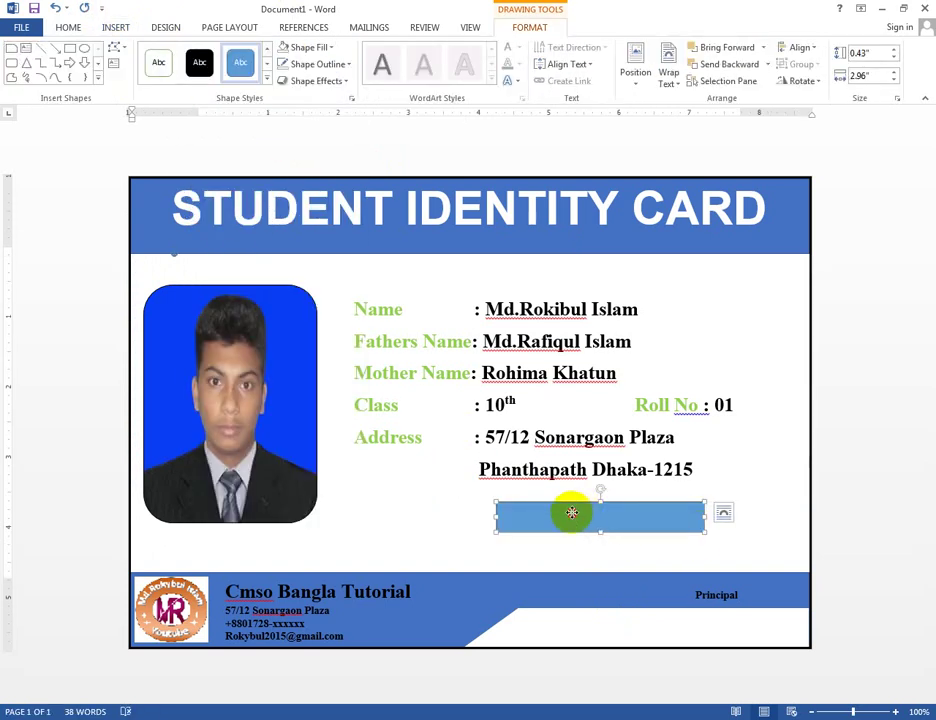
pyautogui.hotkey('ctrl', 'v')
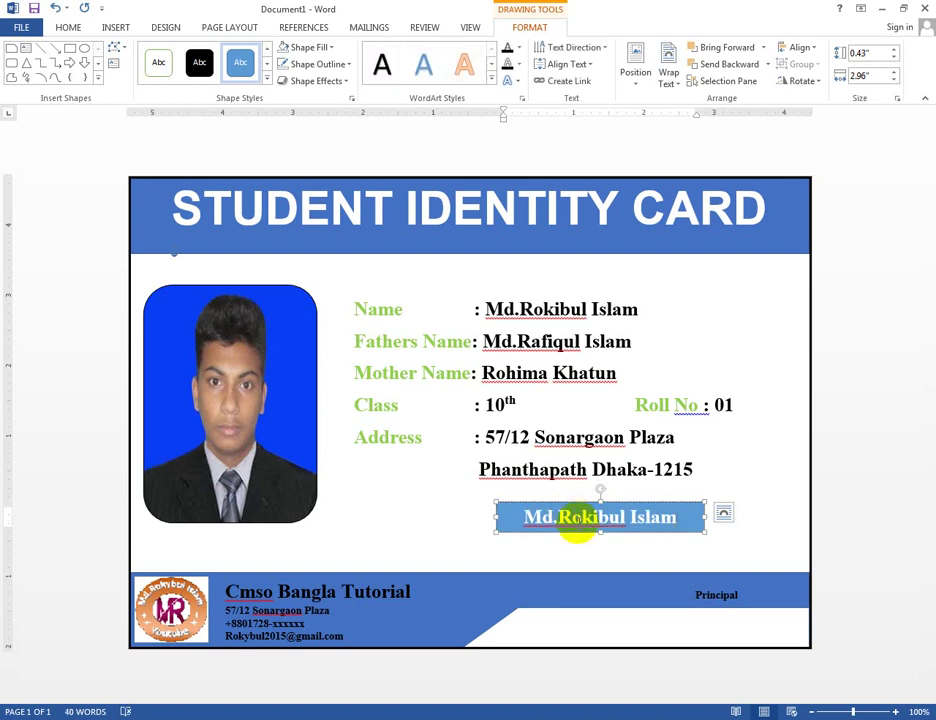
# Set the rectangle's name text to the Free 3 of 9 Ext barcode font.
pyautogui.moveTo(689, 516); pyautogui.dragTo(524, 516)
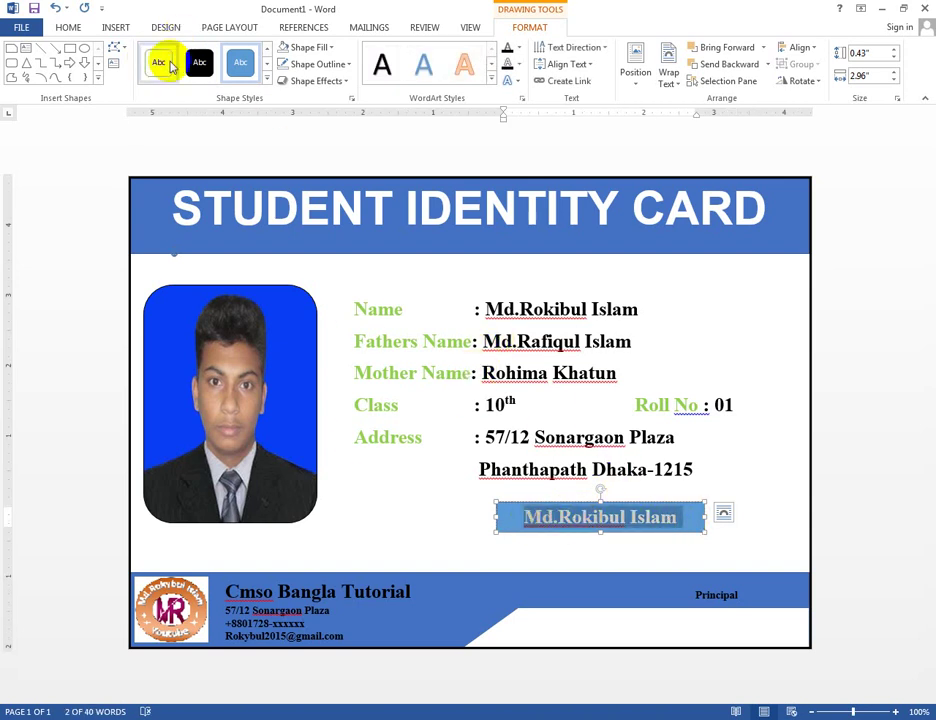
pyautogui.click(76, 31)
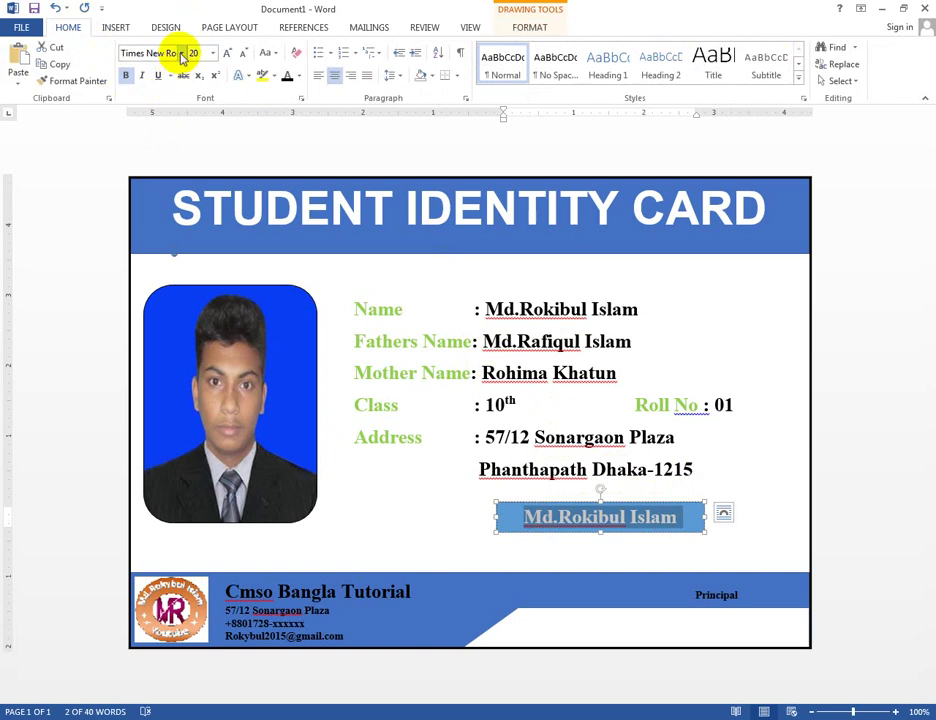
pyautogui.click(182, 54)
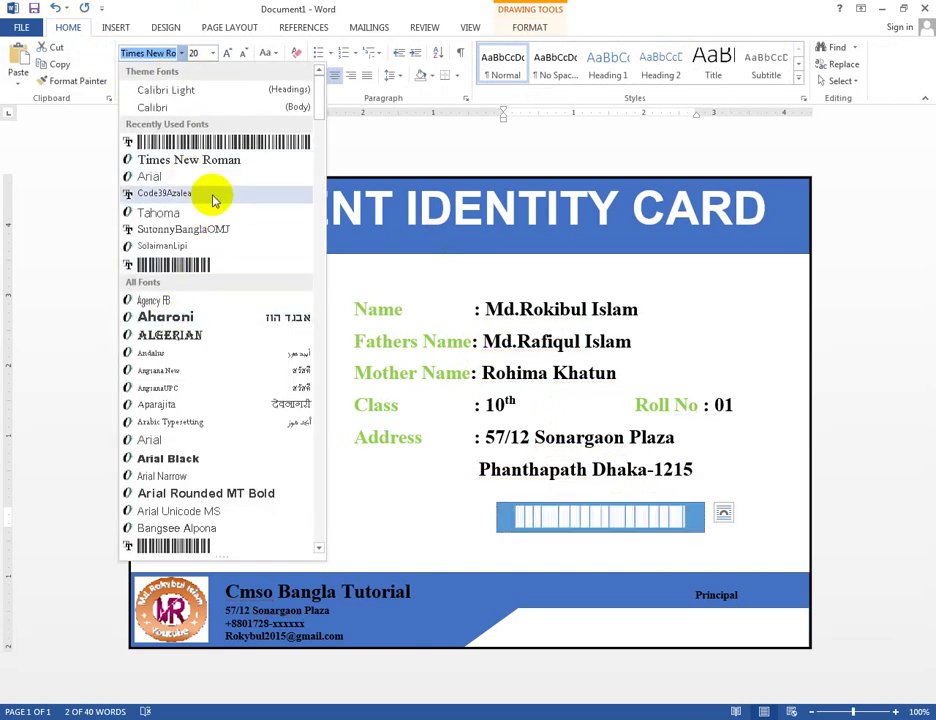
pyautogui.scroll(-4, 224, 225)
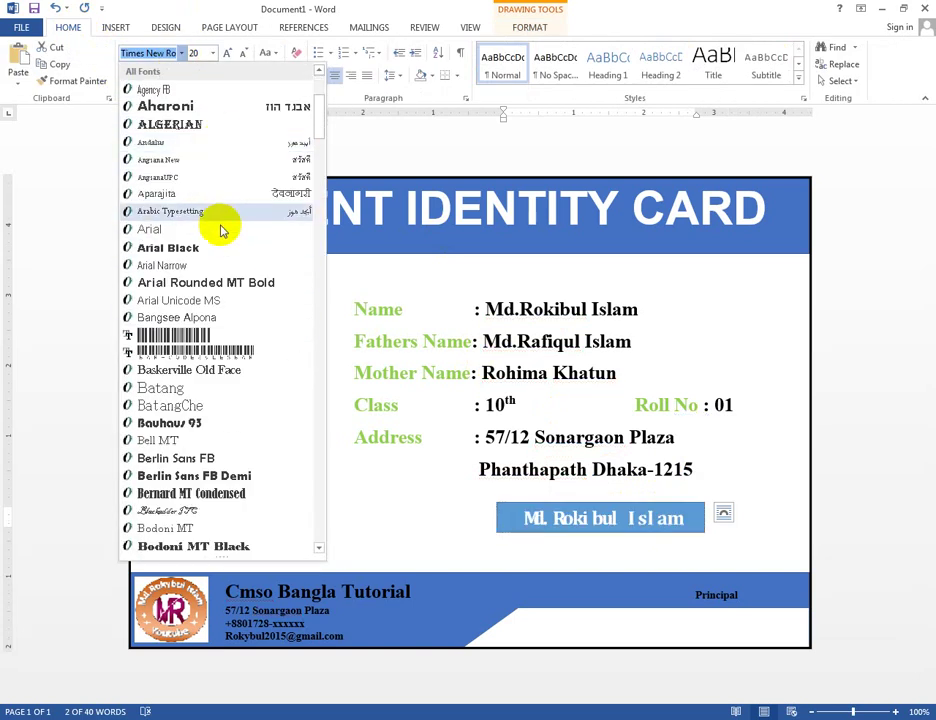
pyautogui.scroll(-1, 224, 313)
pyautogui.scroll(-1, 209, 500)
pyautogui.scroll(-1, 210, 287)
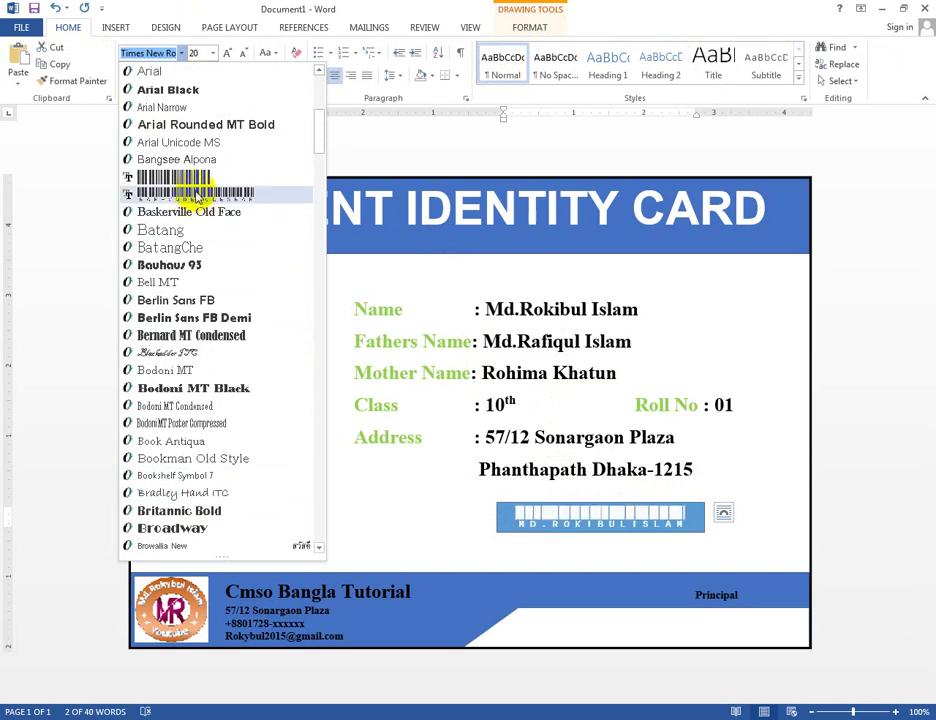
pyautogui.scroll(-3, 209, 396)
pyautogui.scroll(-5, 209, 463)
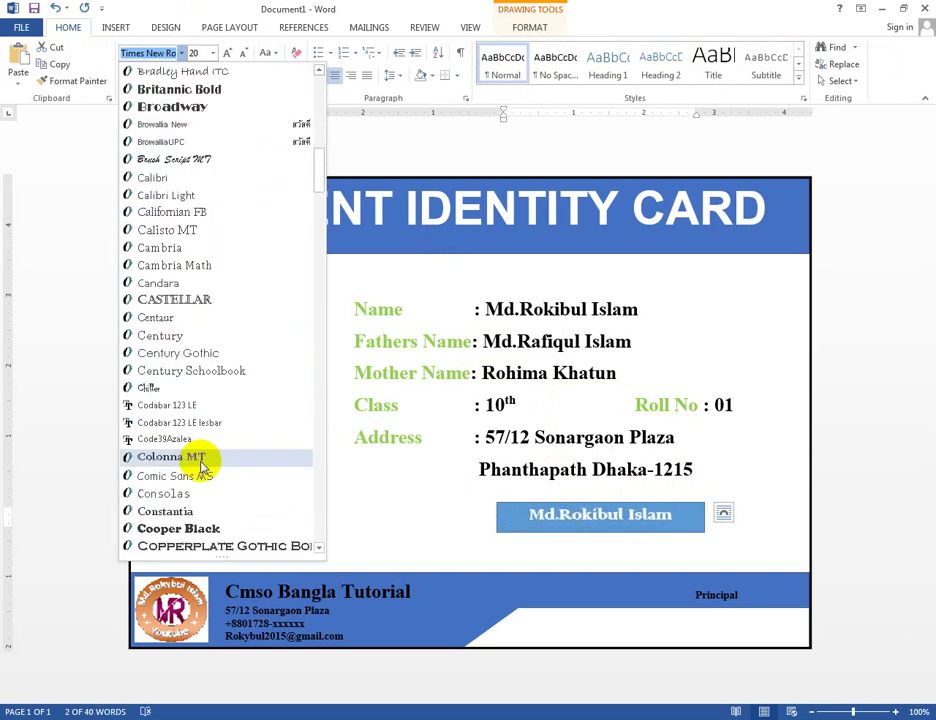
pyautogui.scroll(-7, 203, 475)
pyautogui.scroll(-4, 207, 465)
pyautogui.scroll(-5, 213, 435)
pyautogui.scroll(-4, 235, 370)
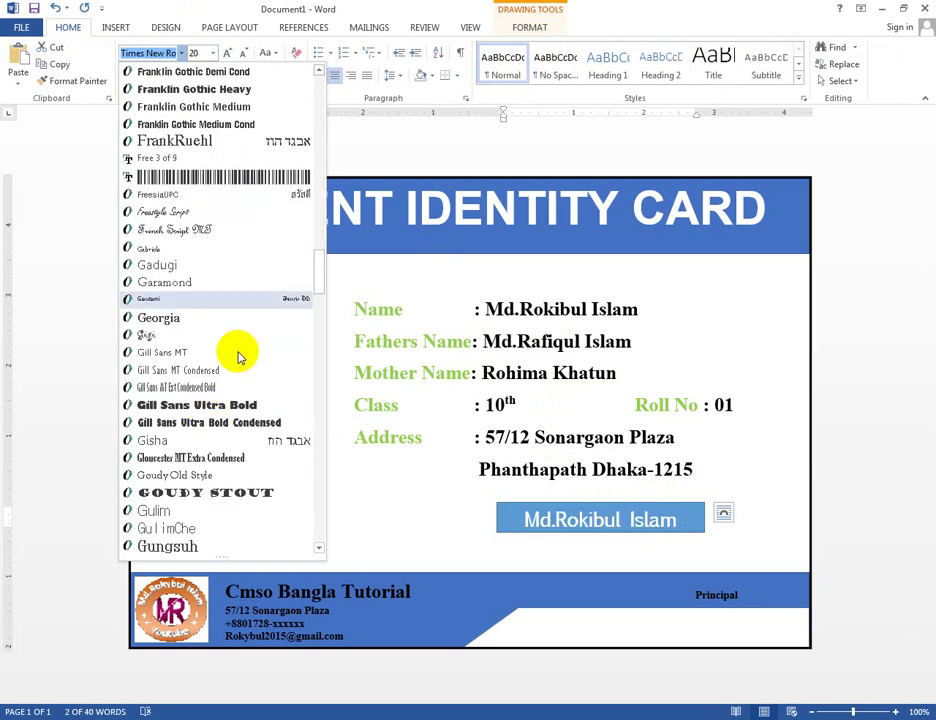
pyautogui.click(252, 182)
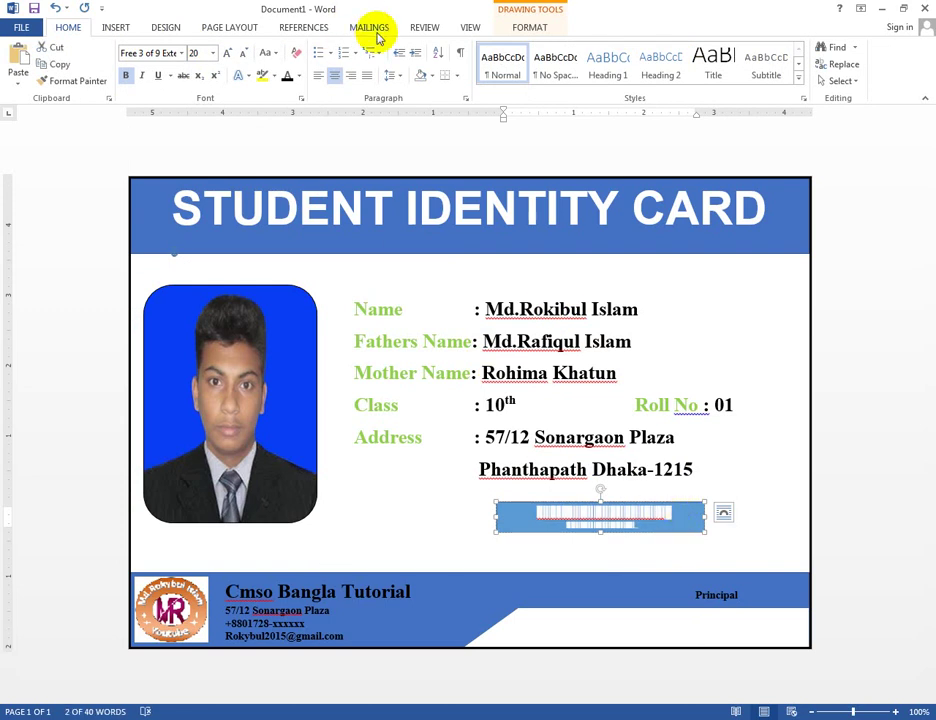
pyautogui.click(525, 28)
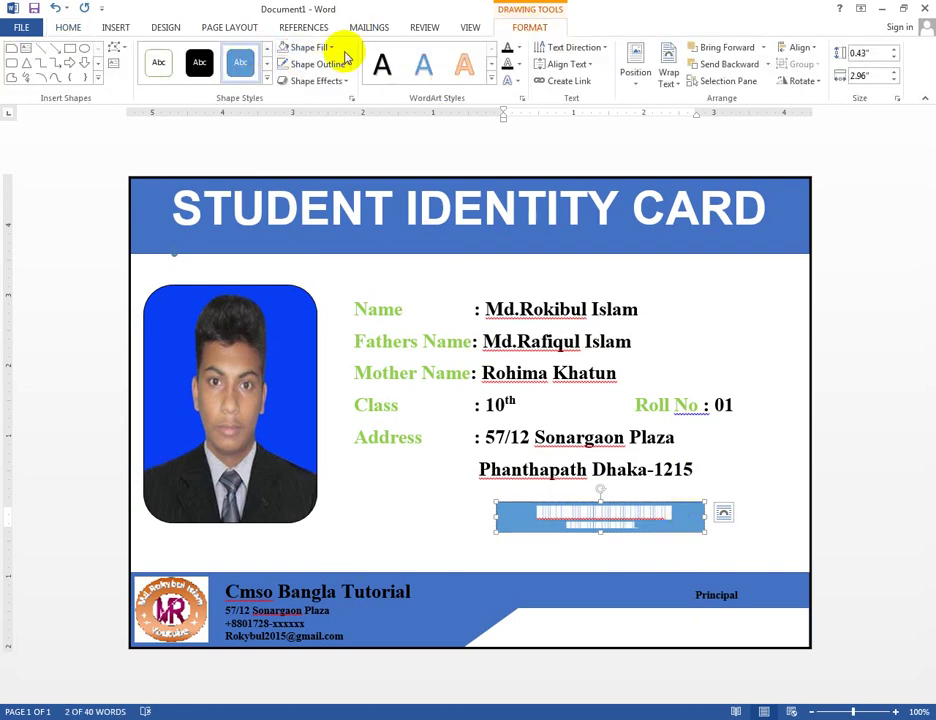
pyautogui.click(332, 47)
pyautogui.click(318, 177)
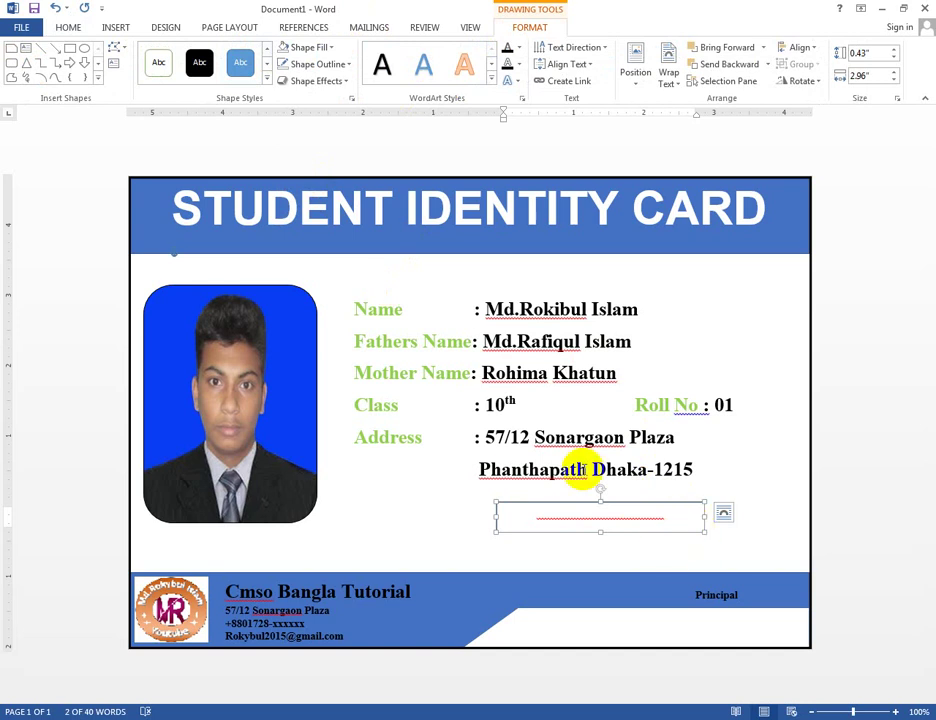
pyautogui.click(349, 64)
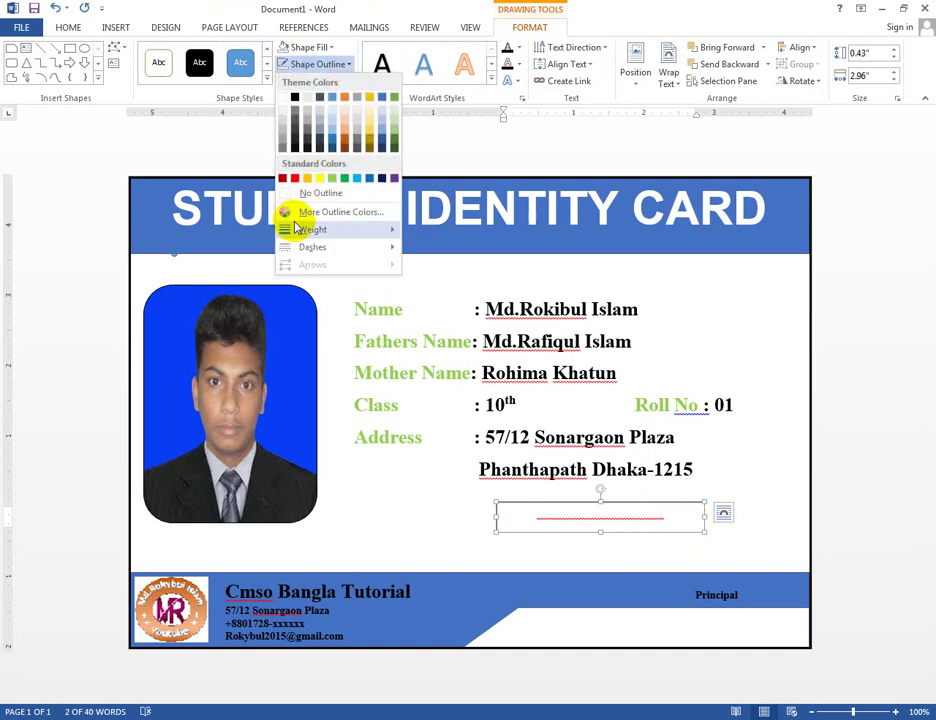
pyautogui.click(318, 193)
pyautogui.moveTo(674, 513); pyautogui.dragTo(537, 514)
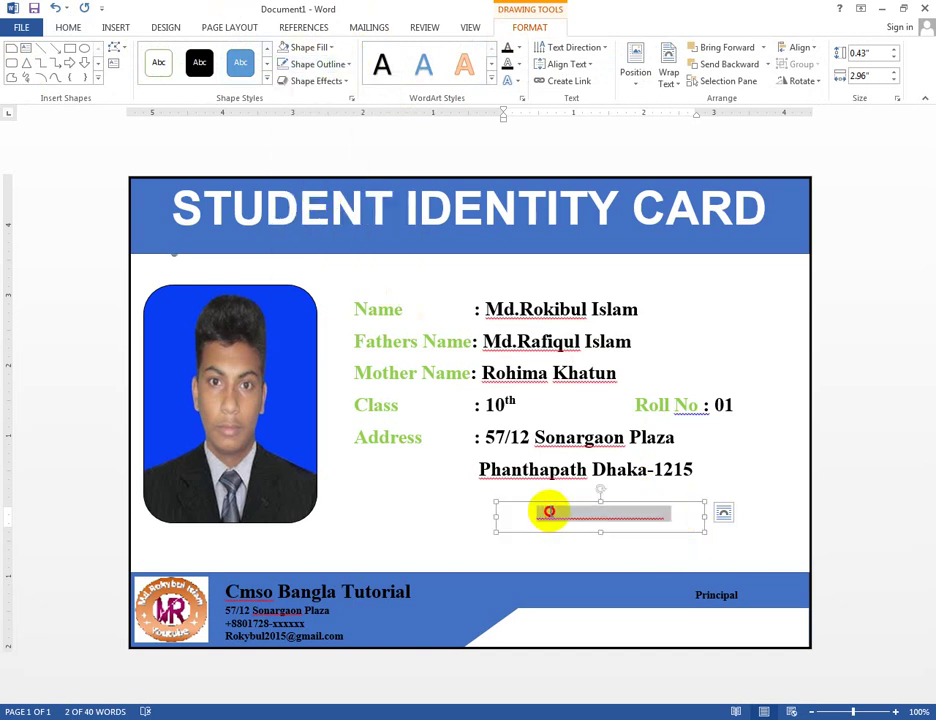
pyautogui.click(76, 33)
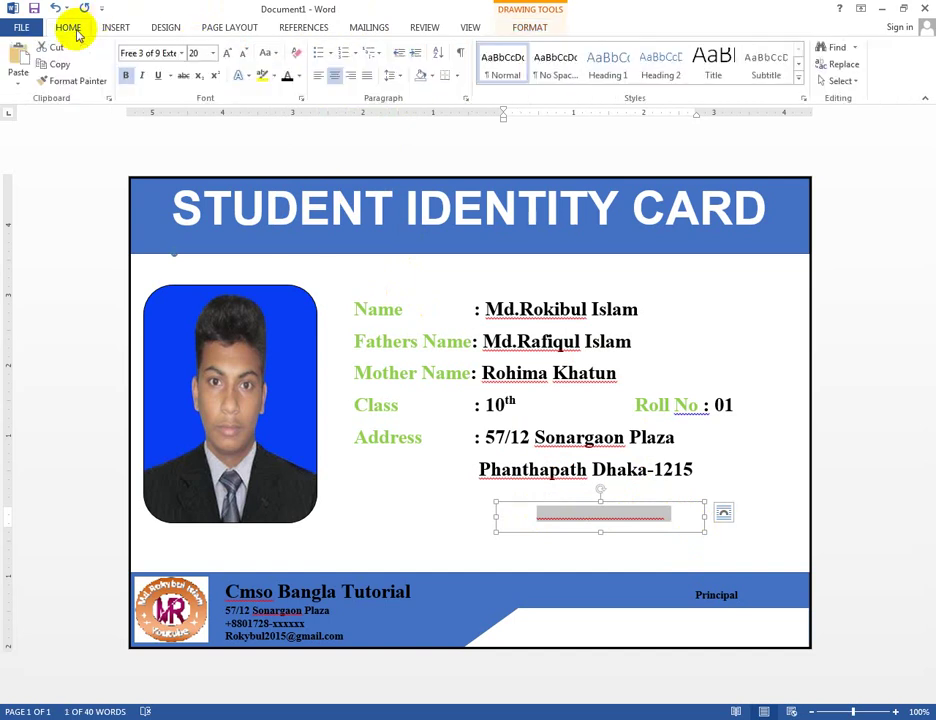
pyautogui.click(183, 53)
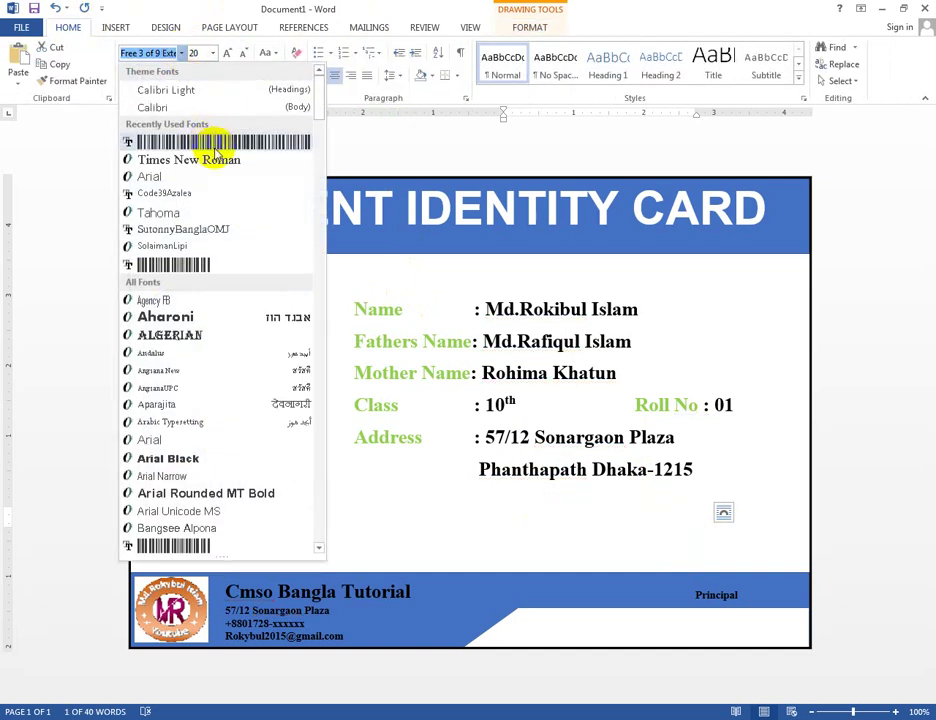
pyautogui.click(671, 513)
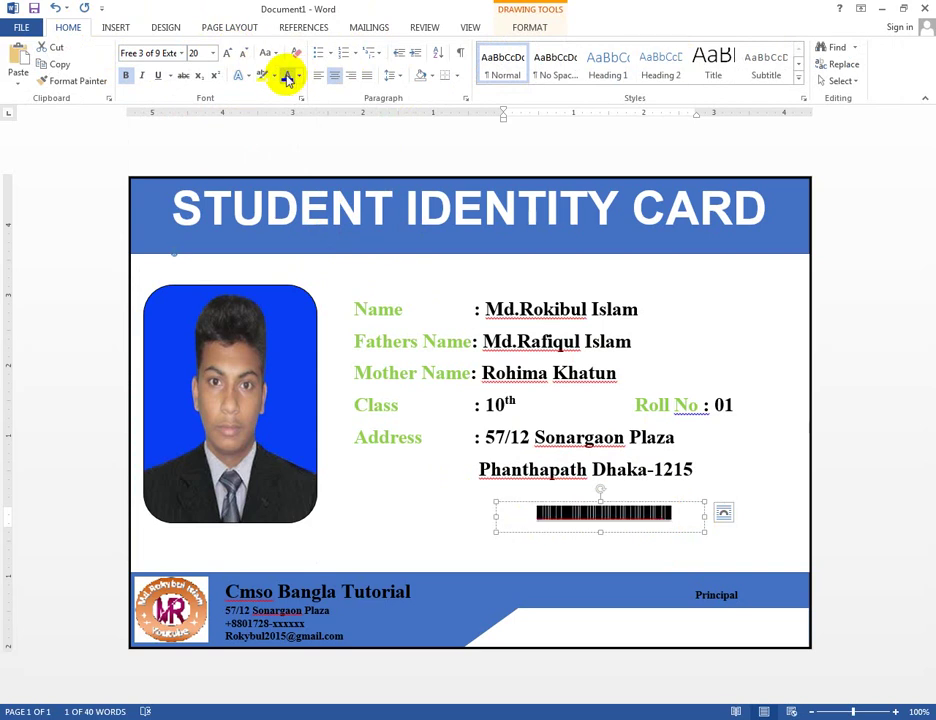
# Move the barcode box into the footer's white bottom-right corner, undoing an accidental rotation.
pyautogui.moveTo(641, 513)
pyautogui.mouseDown()
pyautogui.moveTo(632, 507)
pyautogui.moveTo(638, 630)
pyautogui.mouseUp()
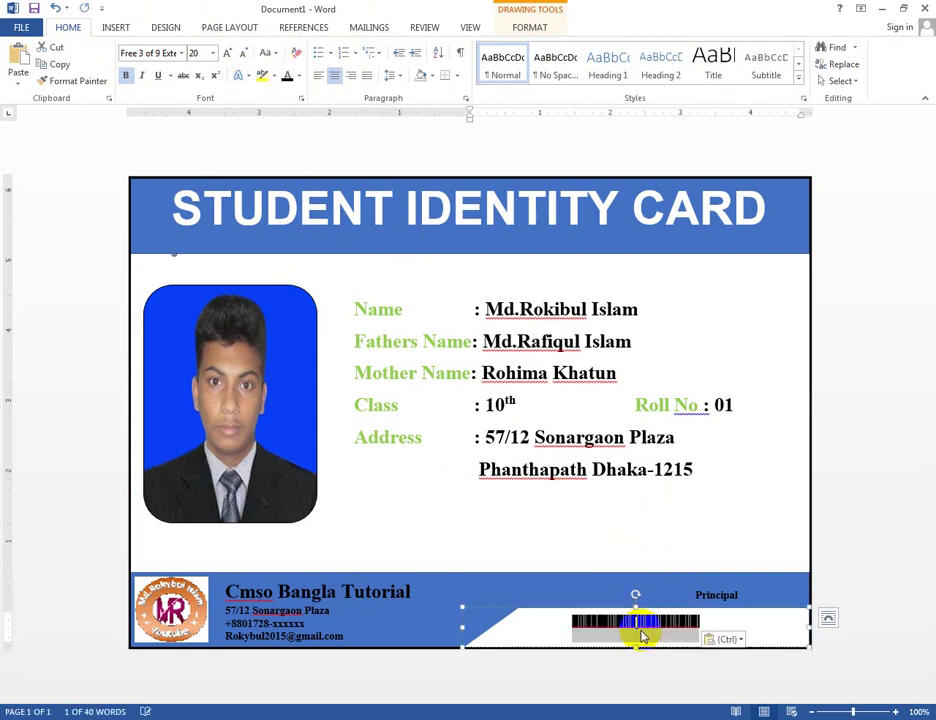
pyautogui.click(664, 637)
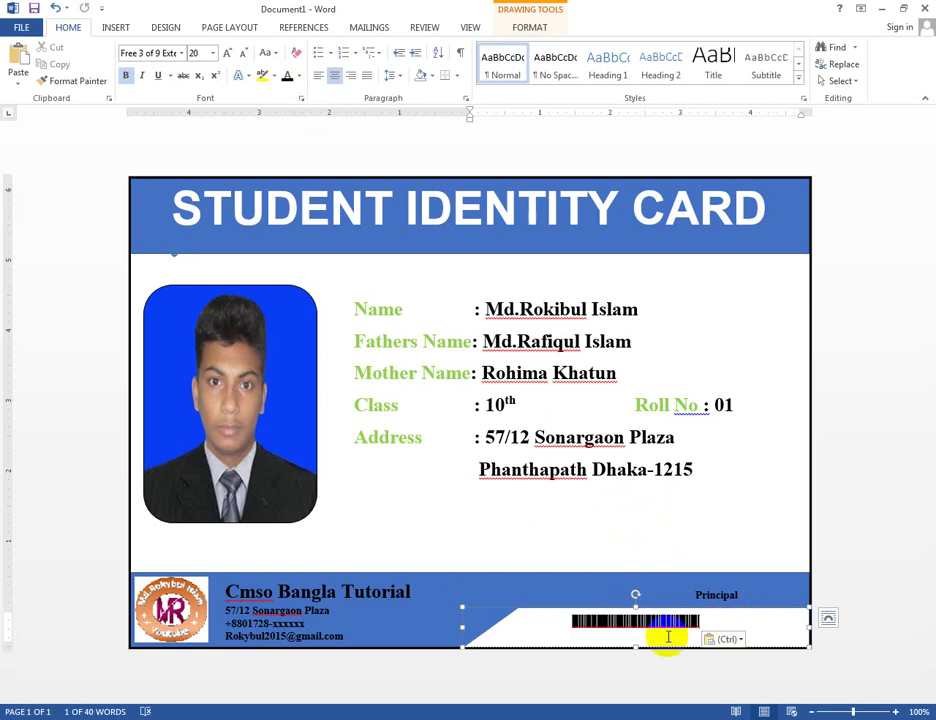
pyautogui.moveTo(627, 626)
pyautogui.mouseDown()
pyautogui.moveTo(584, 609)
pyautogui.moveTo(583, 621)
pyautogui.mouseUp()
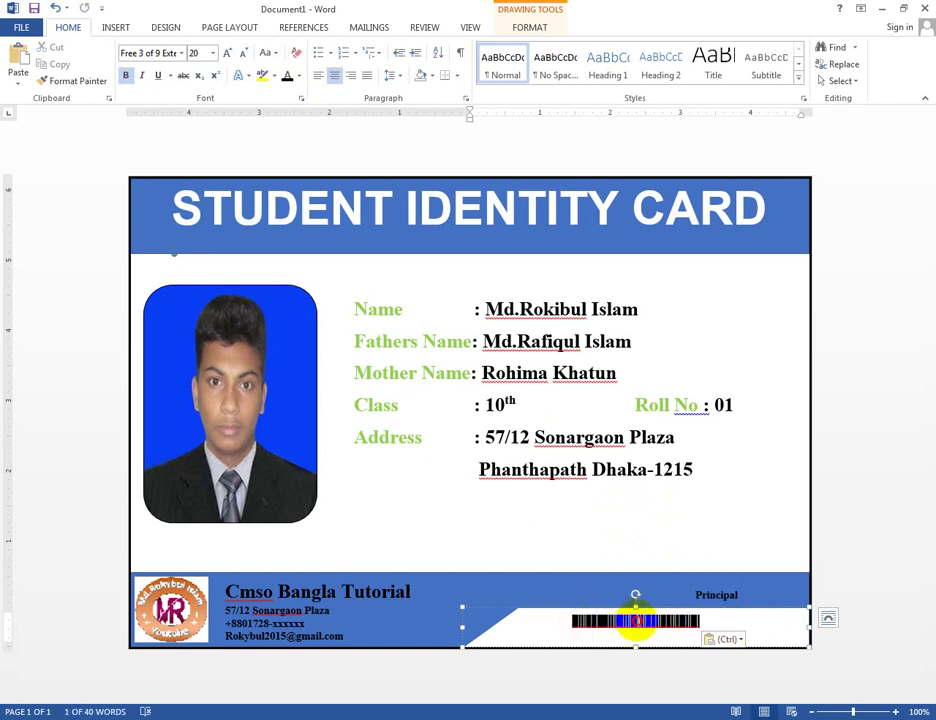
pyautogui.click(638, 606)
pyautogui.moveTo(634, 594); pyautogui.dragTo(638, 563)
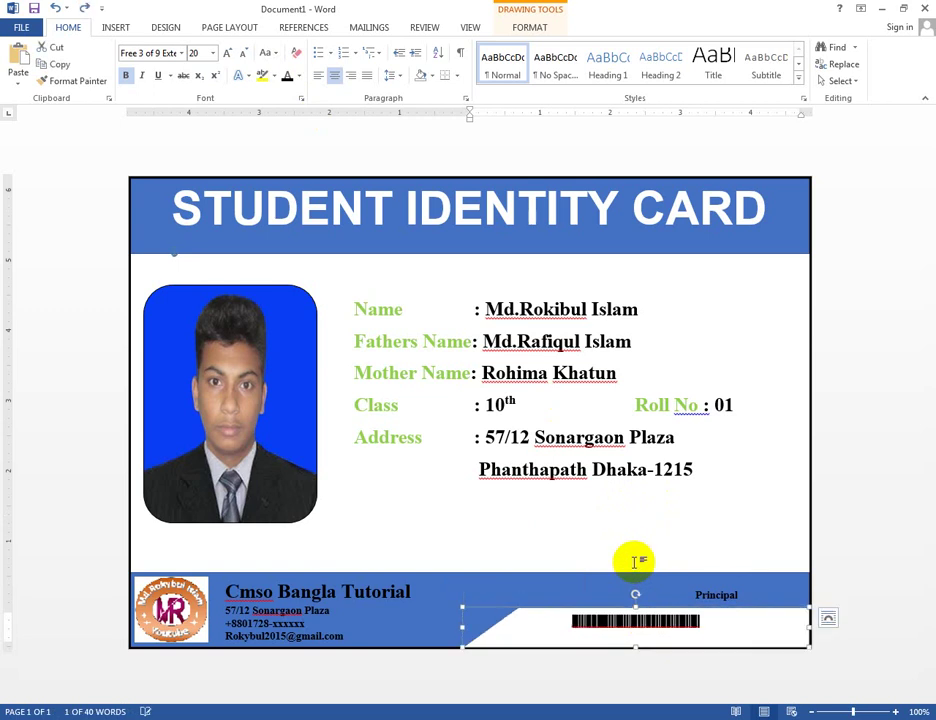
pyautogui.hotkey('ctrl', 'z')
pyautogui.hotkey('ctrl', 'z')
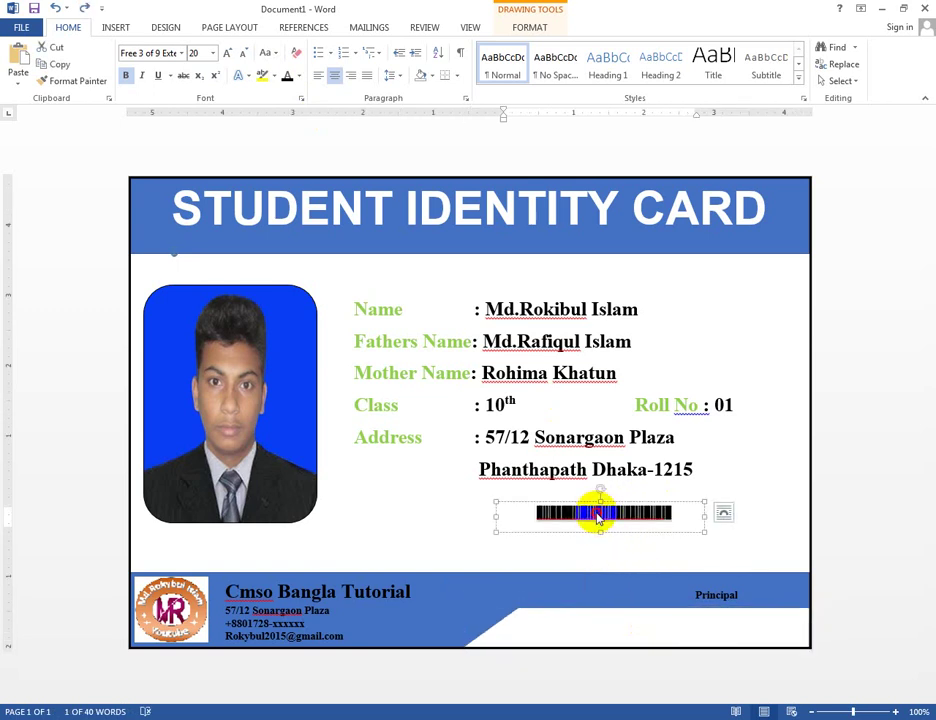
pyautogui.click(540, 512)
pyautogui.moveTo(515, 507)
pyautogui.mouseDown()
pyautogui.moveTo(548, 622)
pyautogui.moveTo(539, 617)
pyautogui.mouseUp()
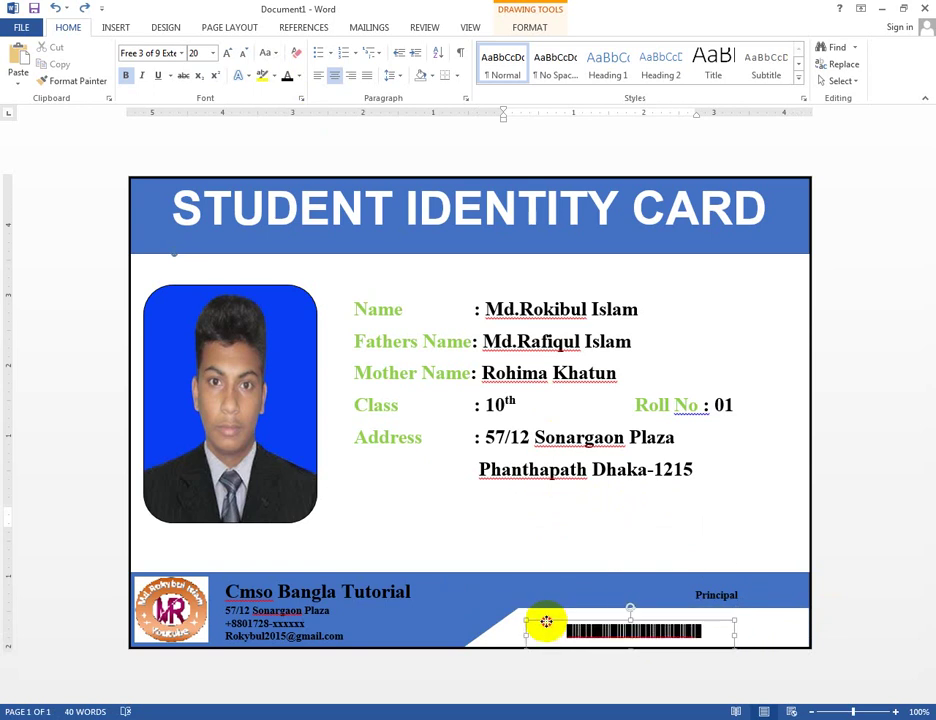
# Enlarge the barcode, widen its box to the card's right edge, and settle the font at 36.
pyautogui.click(227, 53)
pyautogui.click(227, 53)
pyautogui.click(227, 53)
pyautogui.click(227, 53)
pyautogui.click(227, 53)
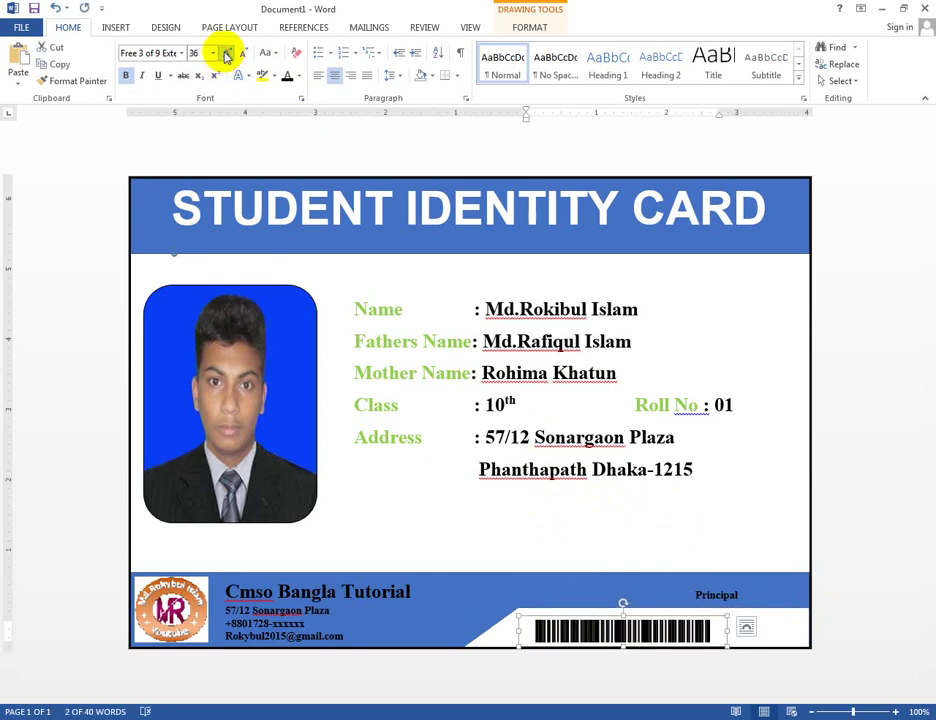
pyautogui.click(227, 53)
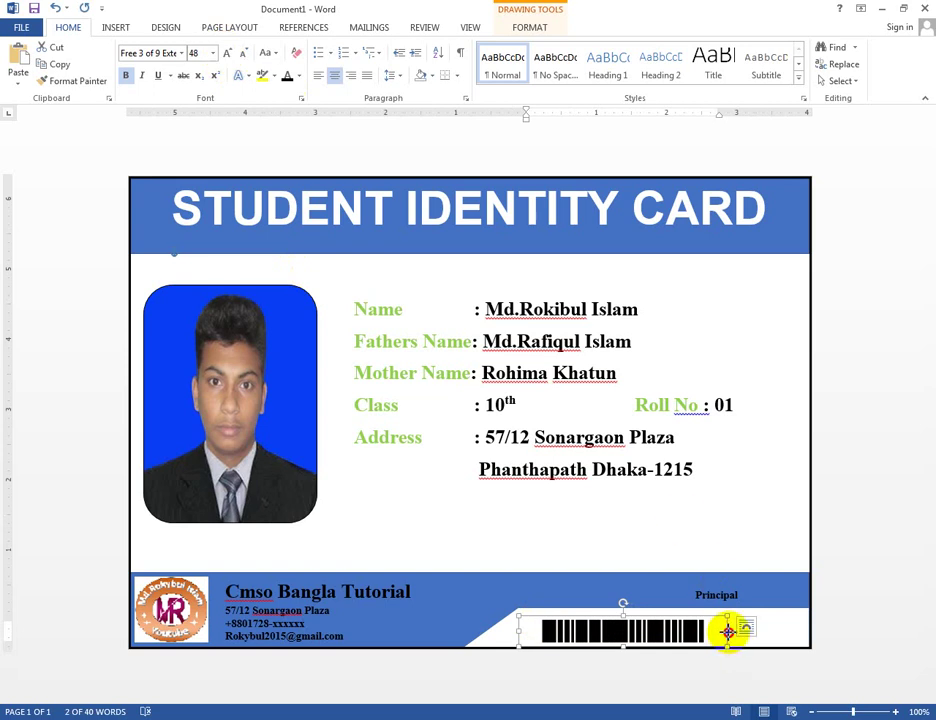
pyautogui.moveTo(728, 632); pyautogui.dragTo(803, 630)
pyautogui.moveTo(527, 632)
pyautogui.mouseDown()
pyautogui.moveTo(545, 632)
pyautogui.moveTo(505, 632)
pyautogui.mouseUp()
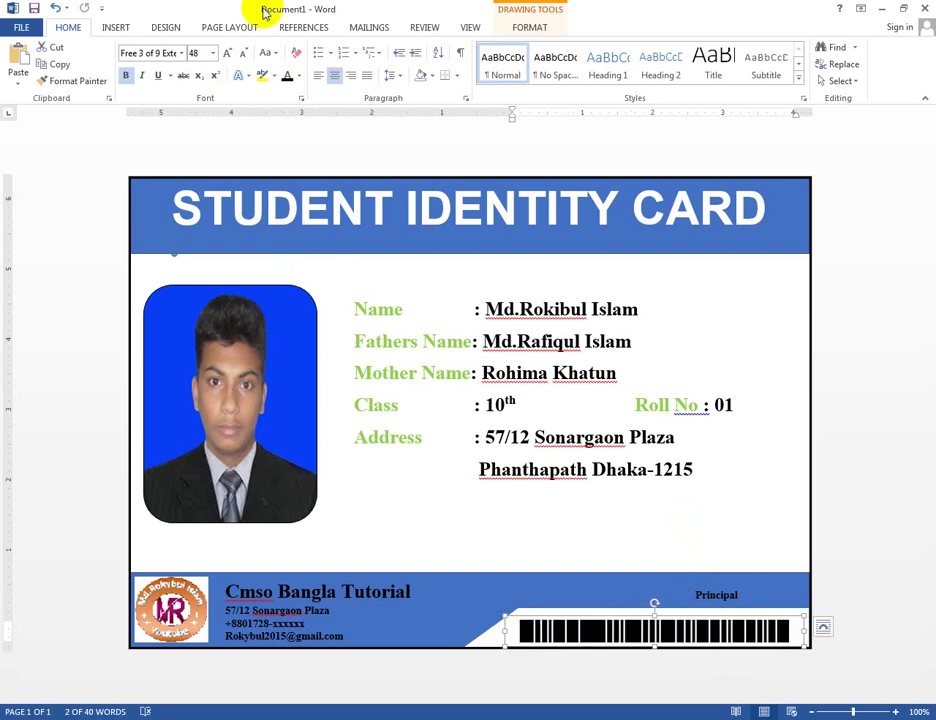
pyautogui.click(242, 56)
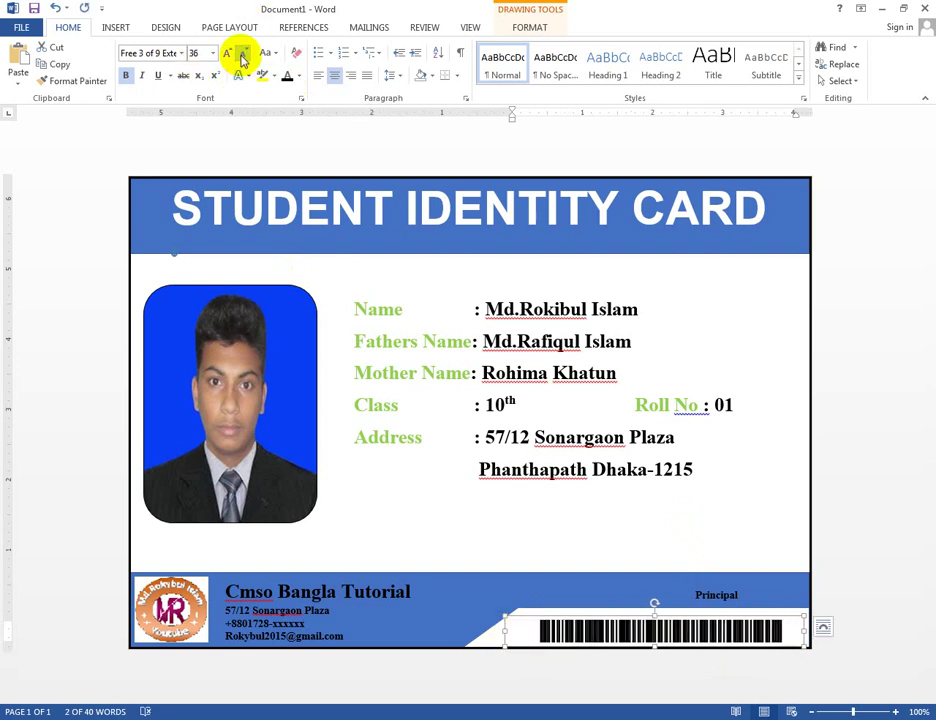
pyautogui.click(747, 521)
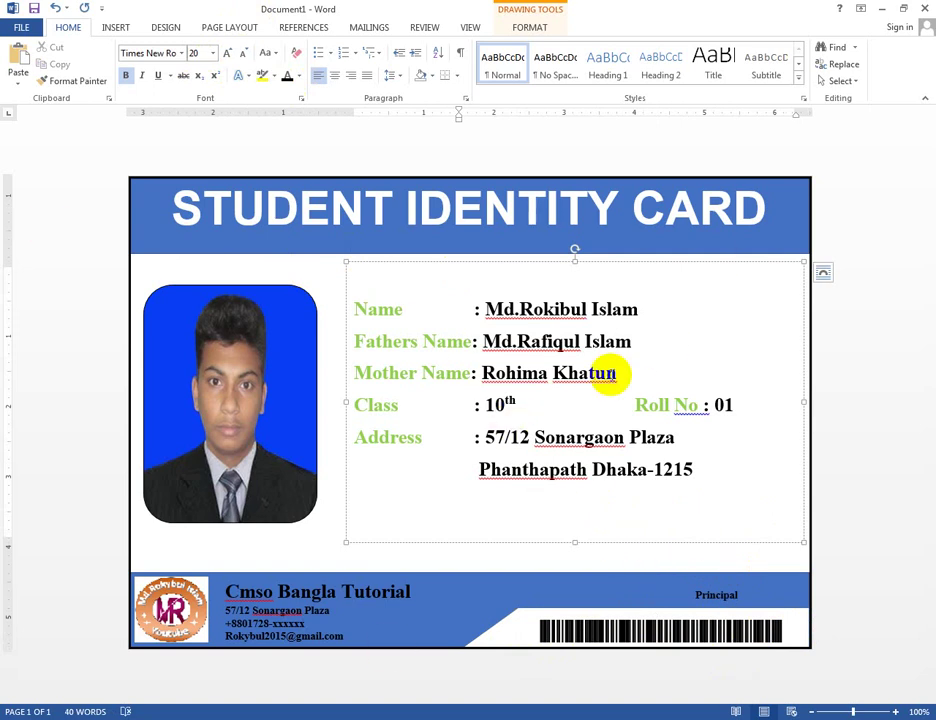
# Zoom out to 20%, back in to 50%, then go to the File Info page.
pyautogui.click(818, 712)
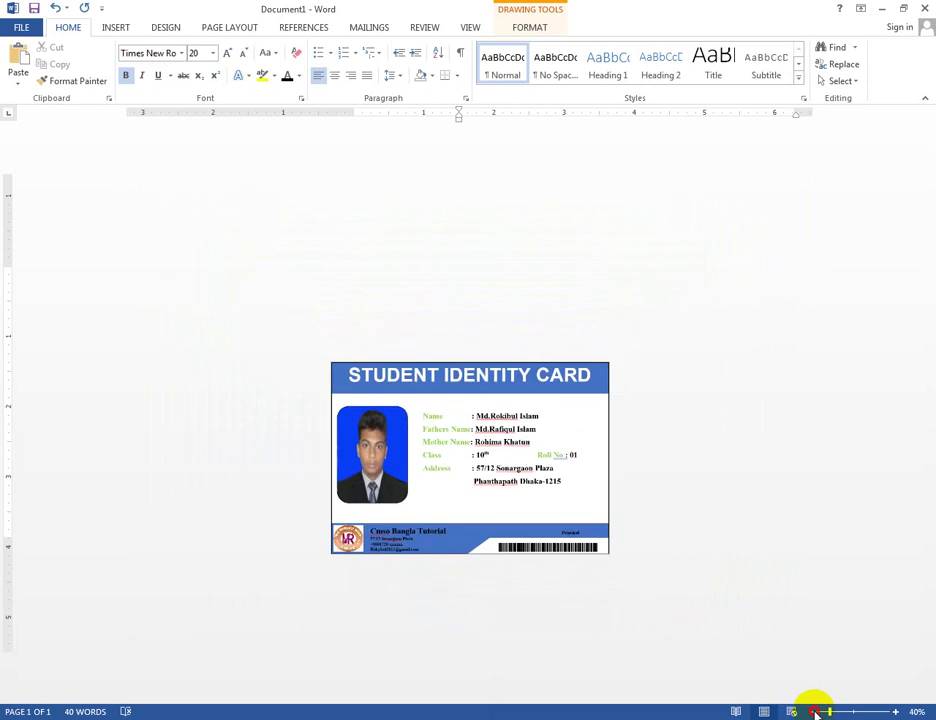
pyautogui.click(899, 712)
pyautogui.click(899, 712)
pyautogui.click(899, 712)
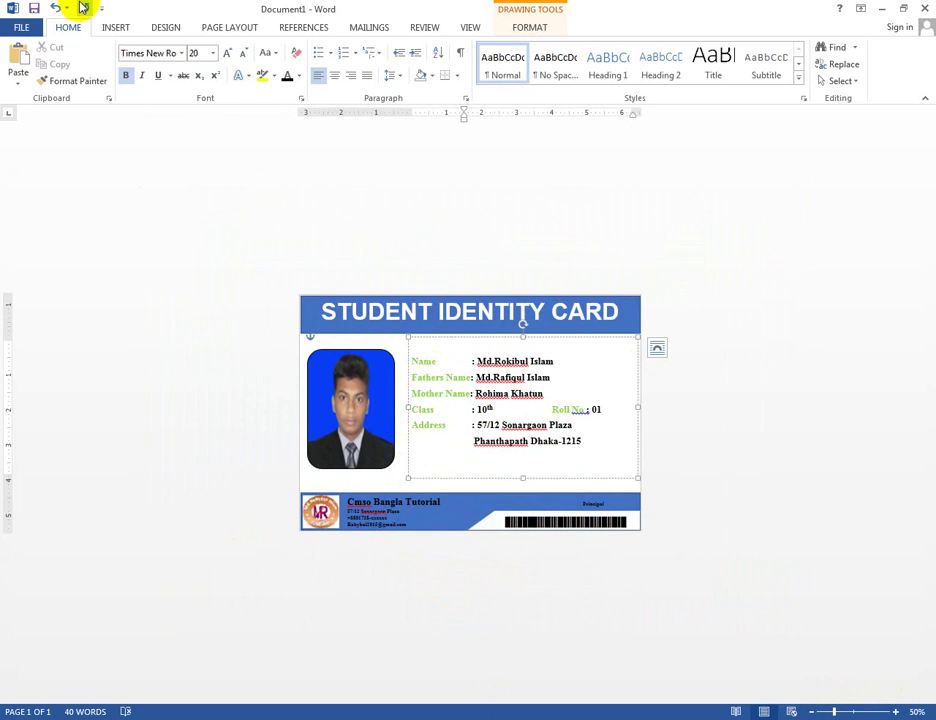
pyautogui.click(23, 34)
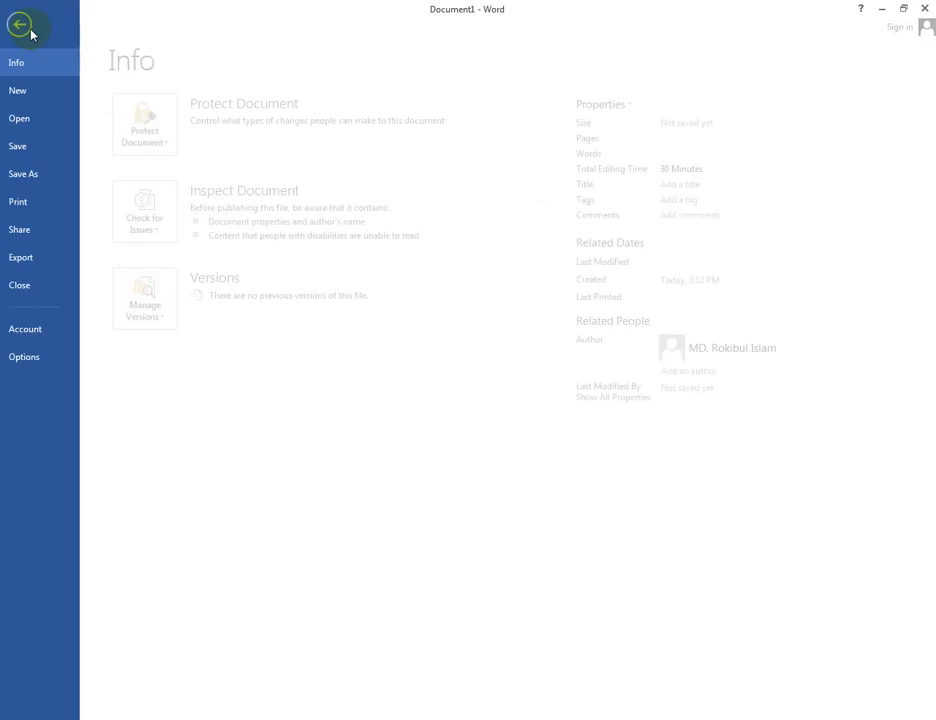
# Open Save As and browse to the All Backup folder on the Office (F:) drive.
pyautogui.click(40, 155)
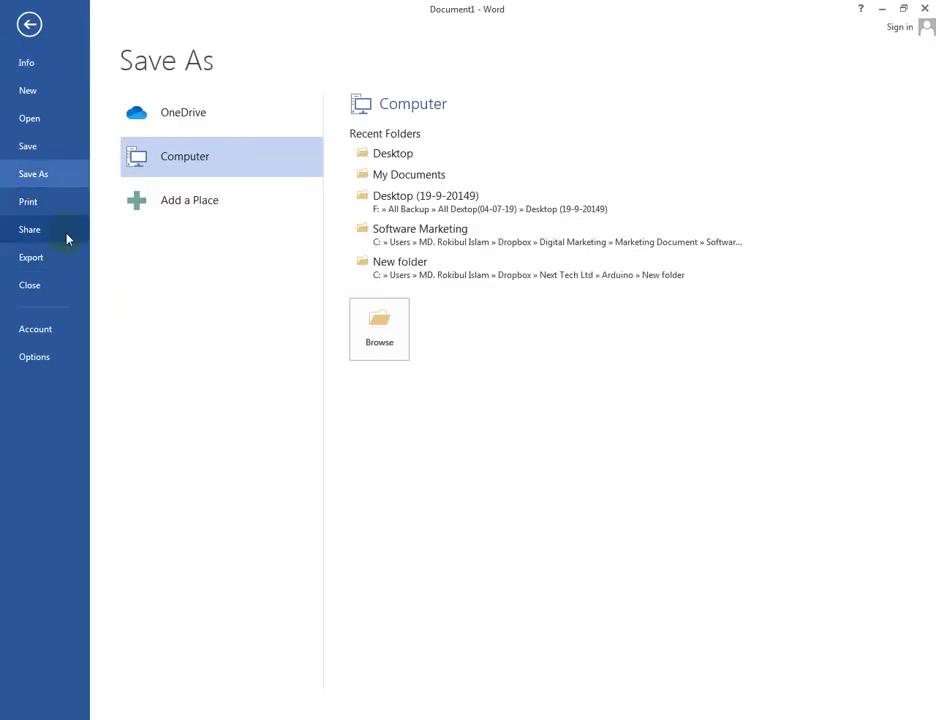
pyautogui.click(37, 150)
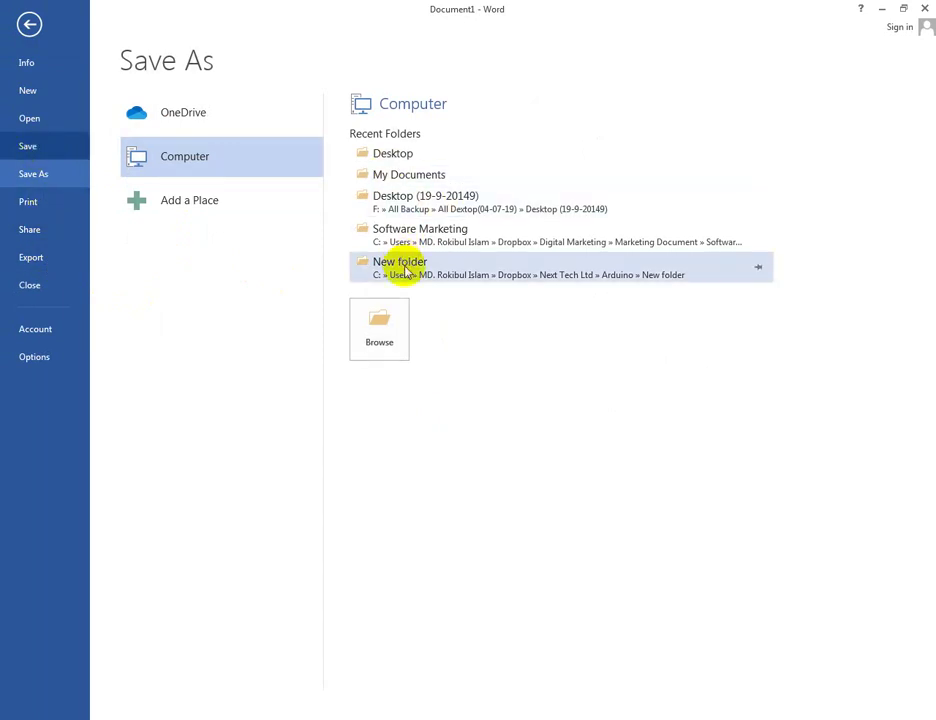
pyautogui.click(400, 203)
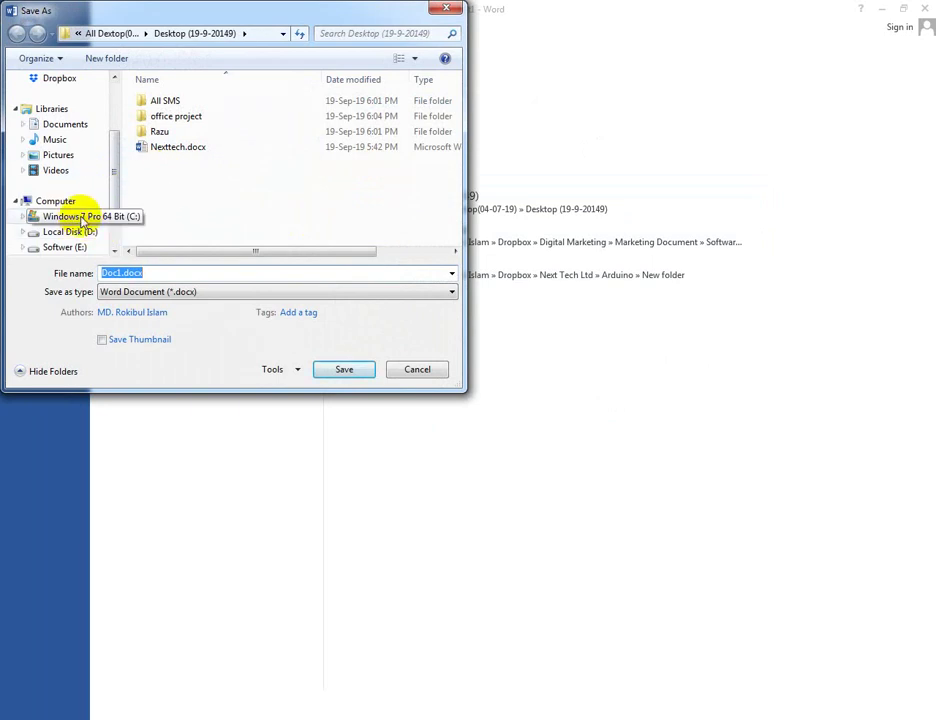
pyautogui.scroll(-2, 105, 230)
pyautogui.click(56, 203)
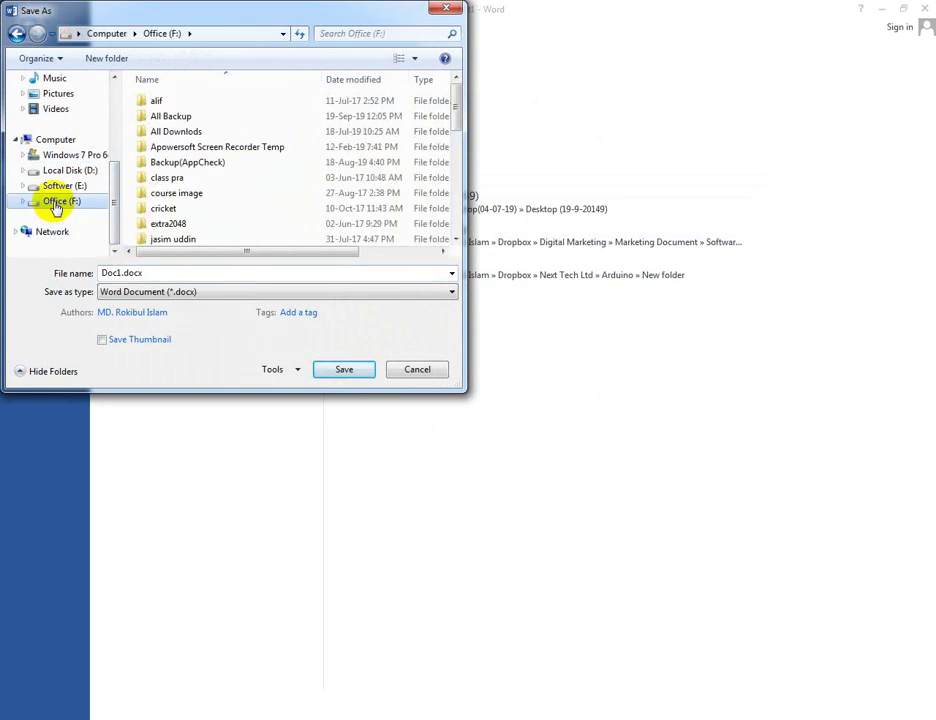
pyautogui.doubleClick(160, 116)
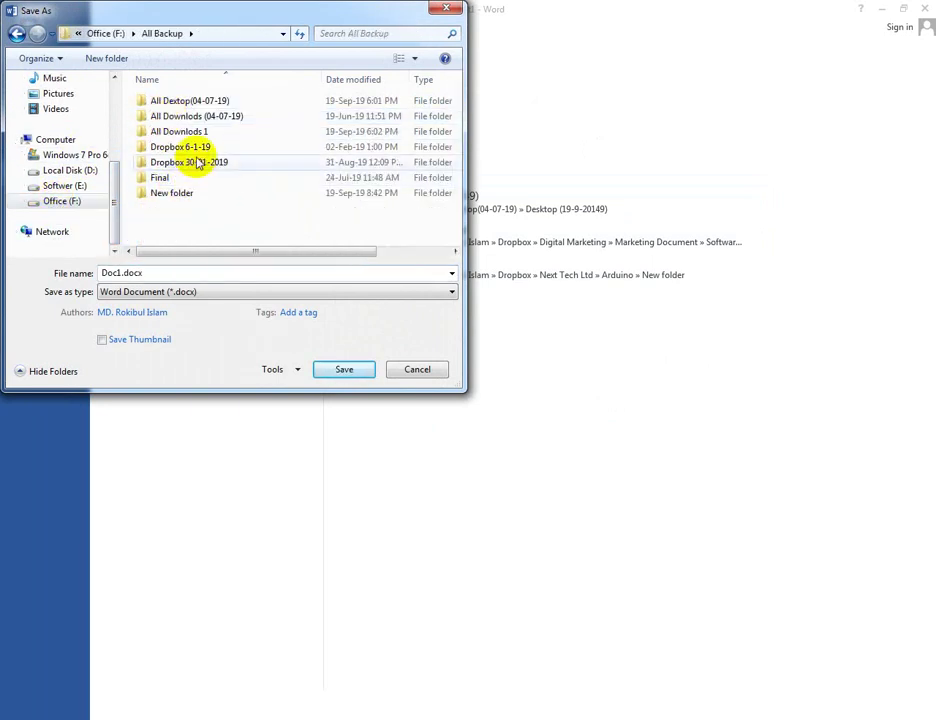
pyautogui.click(178, 163)
pyautogui.doubleClick(176, 165)
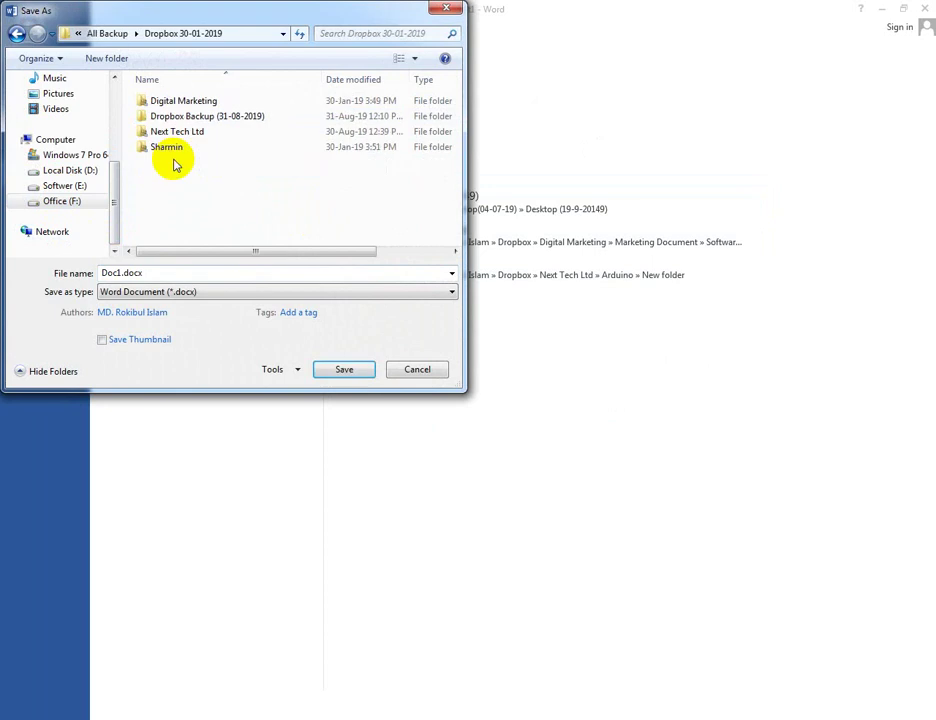
pyautogui.click(17, 33)
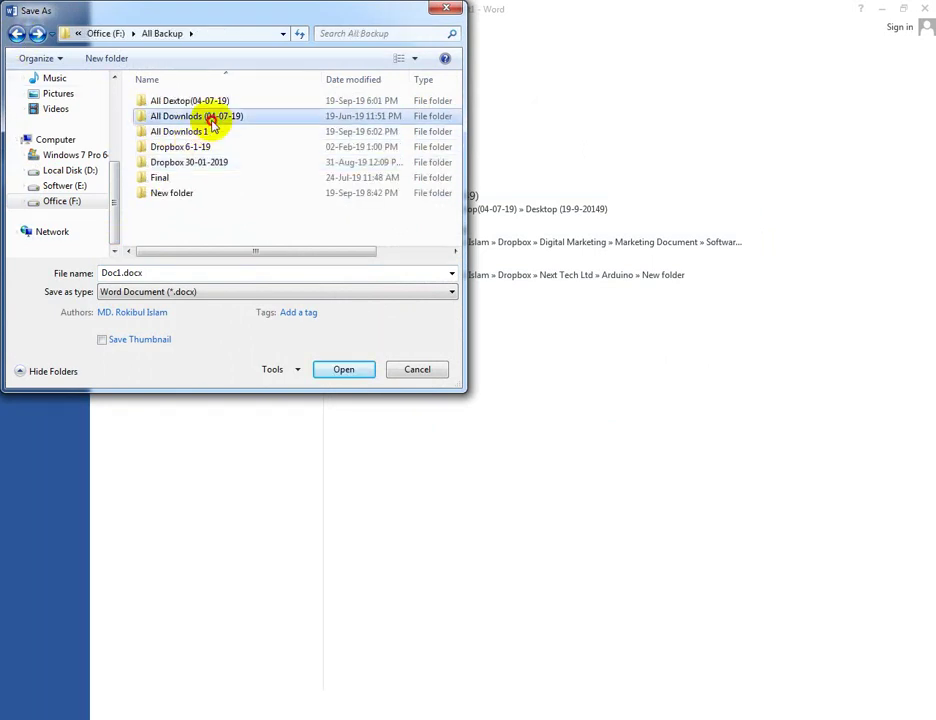
# Save the card as 'Id Card' in All Downloads (04-07-19) > Project.
pyautogui.doubleClick(207, 117)
pyautogui.click(212, 207)
pyautogui.scroll(-1, 218, 210)
pyautogui.scroll(-1, 218, 210)
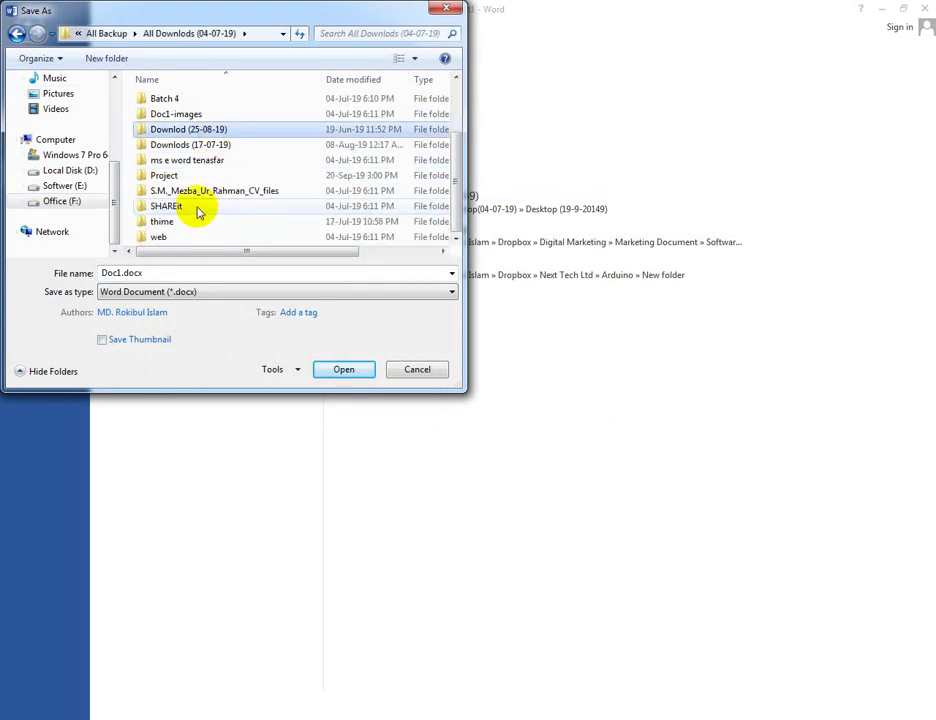
pyautogui.doubleClick(180, 177)
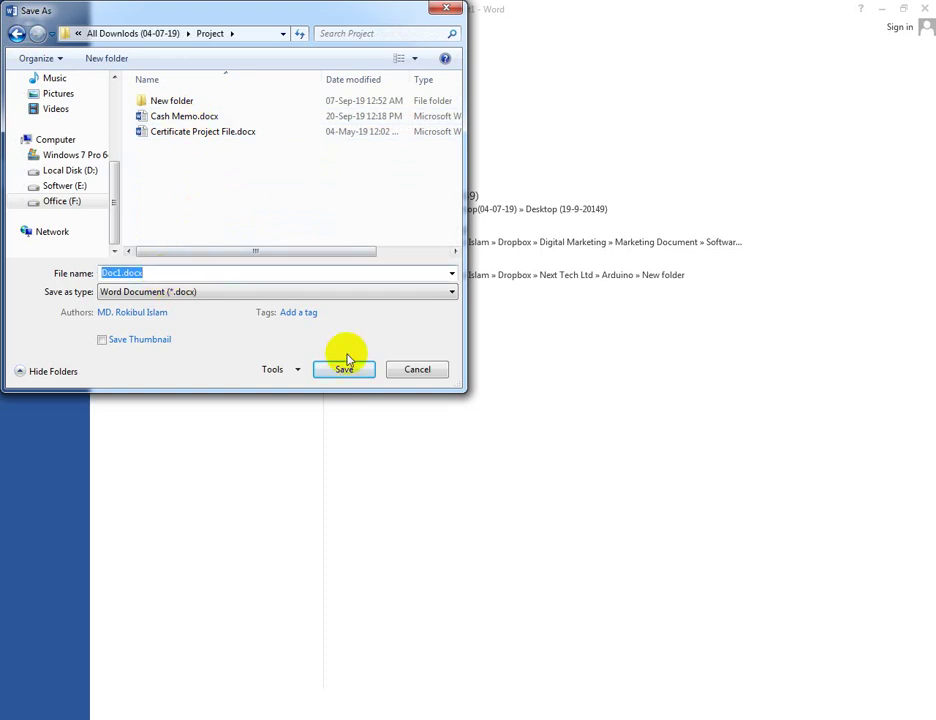
pyautogui.write('Id Card')
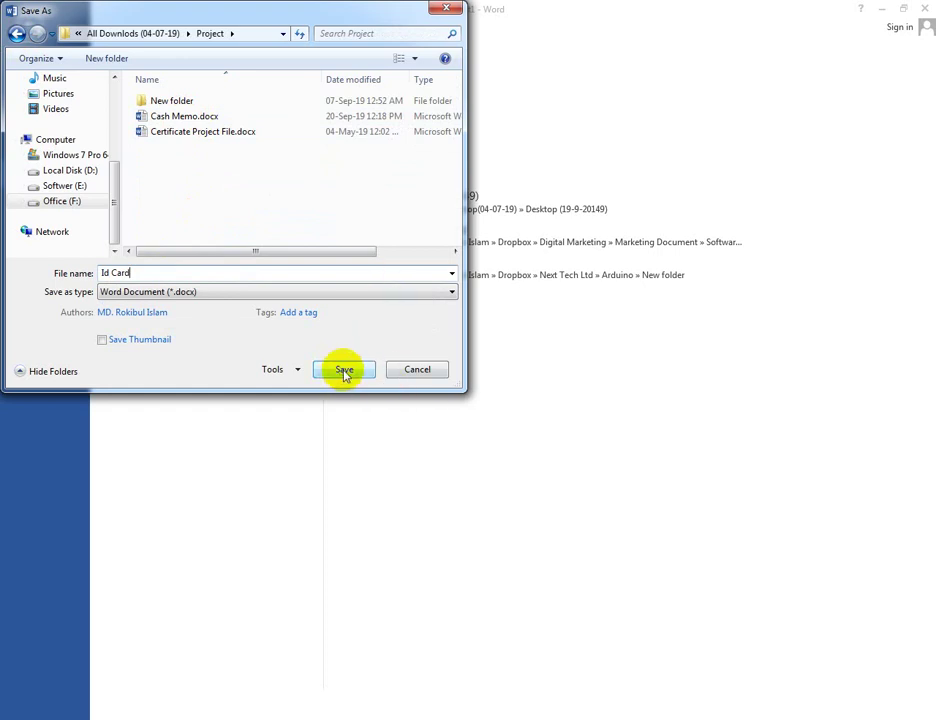
pyautogui.click(344, 370)
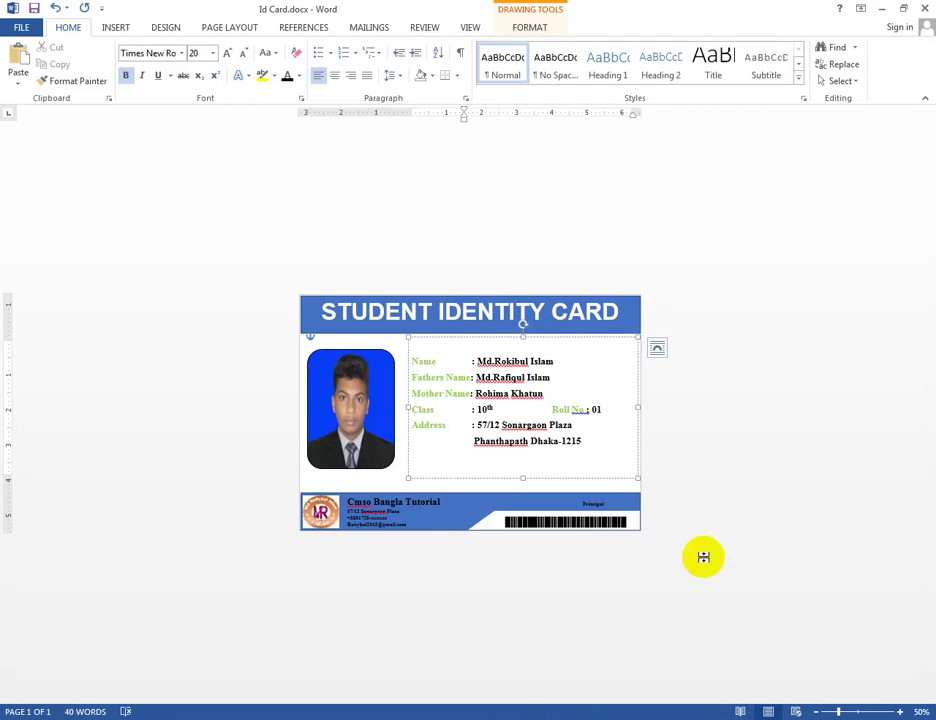